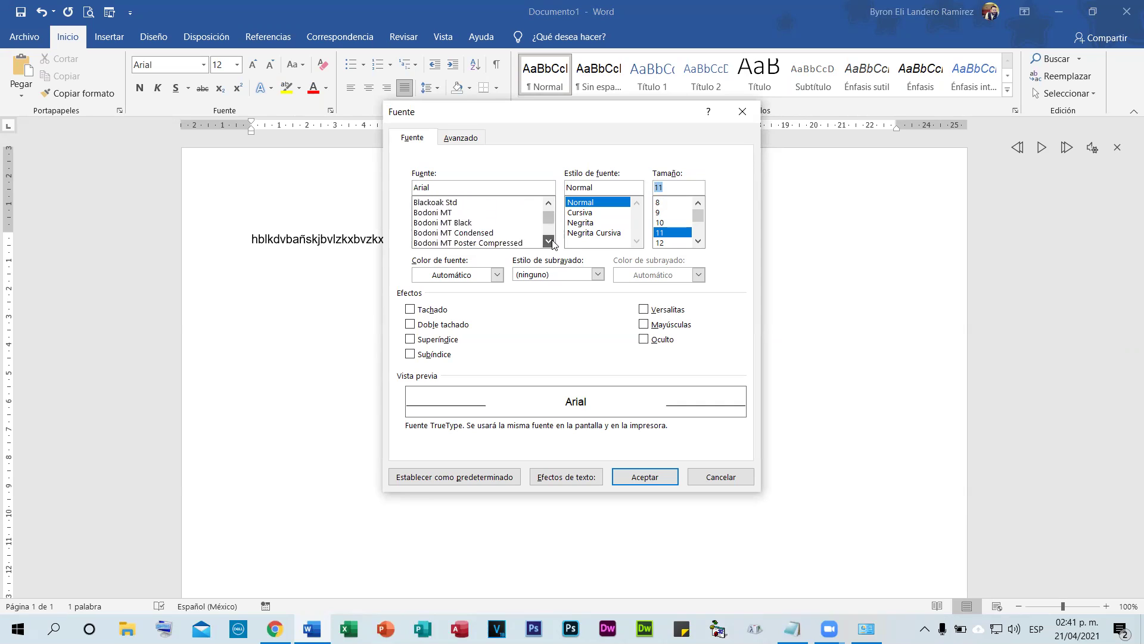
left_click(549, 240)
left_click(548, 241)
- Set Calibri as the default font for all documents based on Normal.dotm
scroll(552, 241, "down", 1)
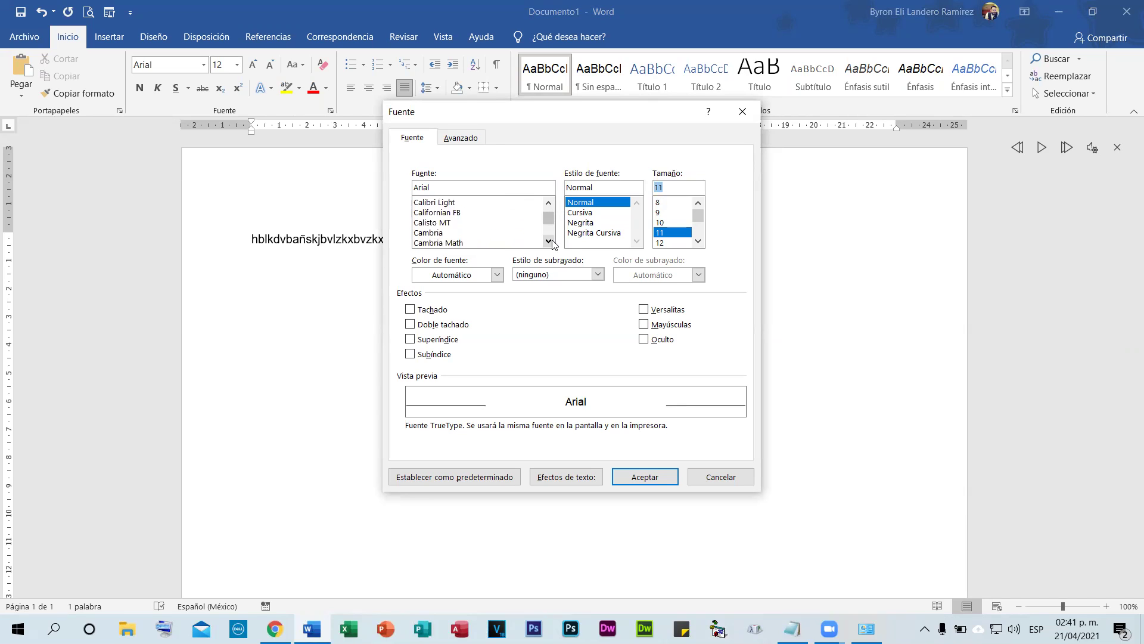
scroll(484, 228, "up", 1)
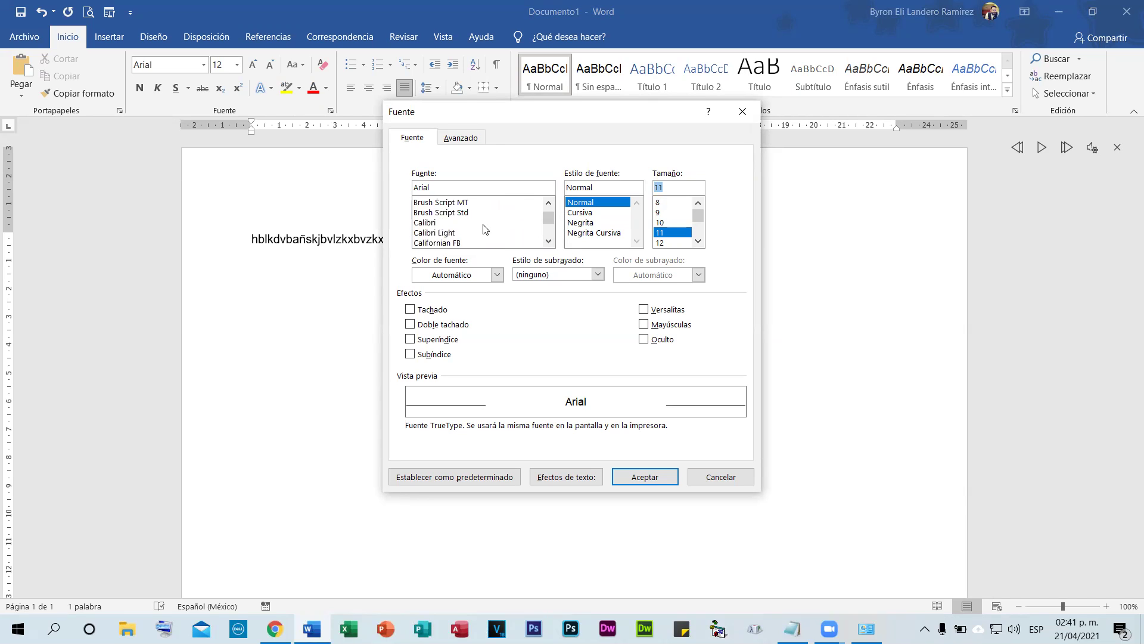
left_click(429, 222)
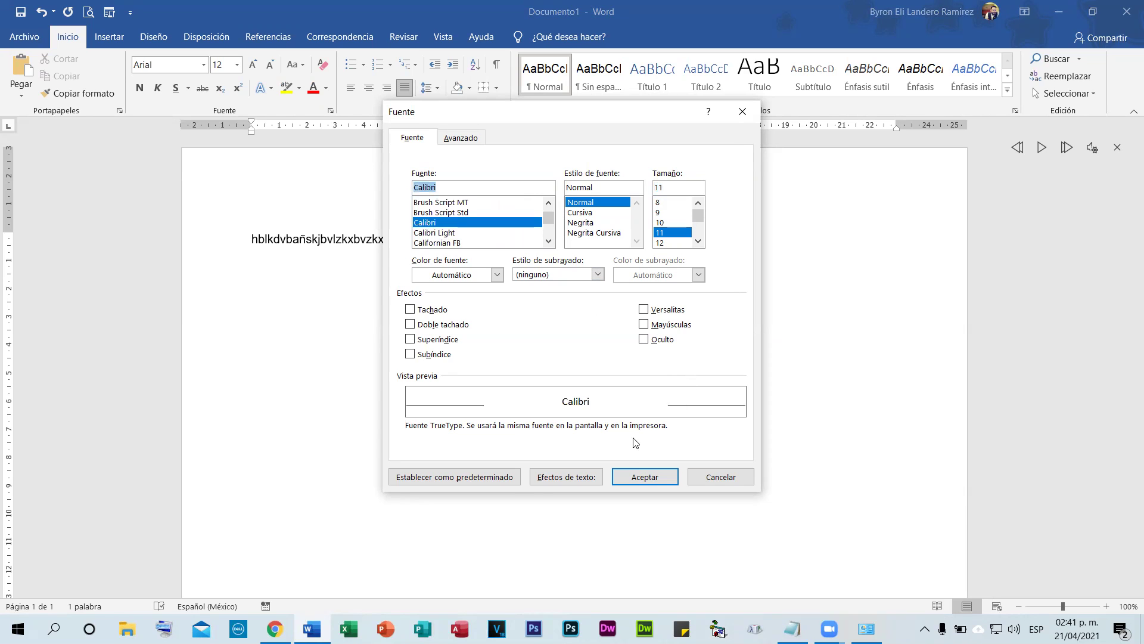
left_click(468, 477)
left_click(525, 307)
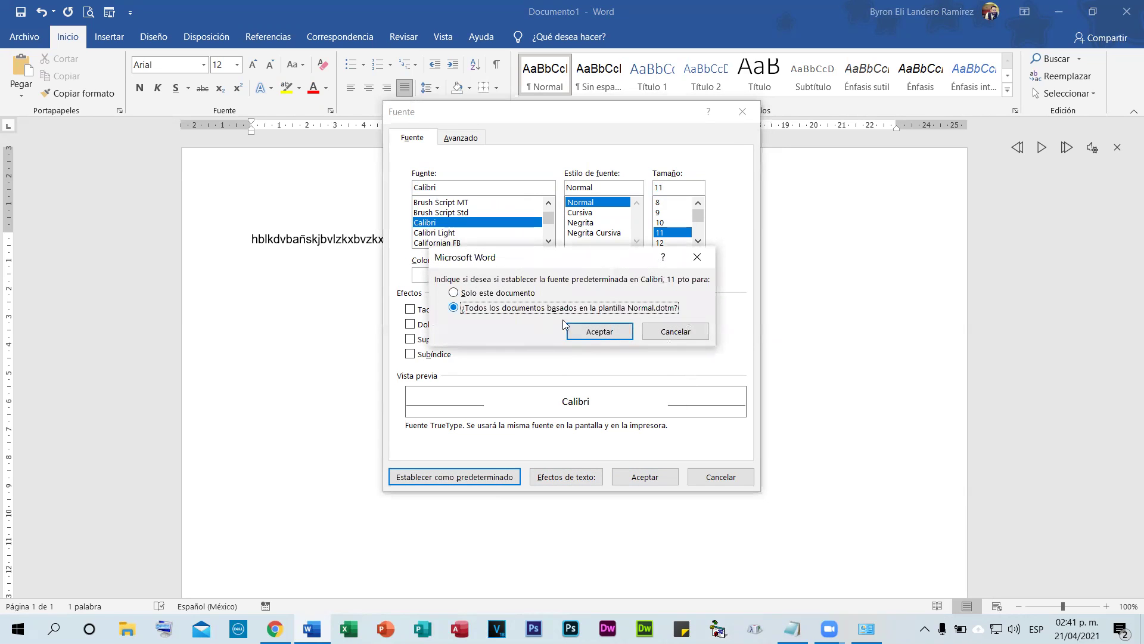
left_click(599, 331)
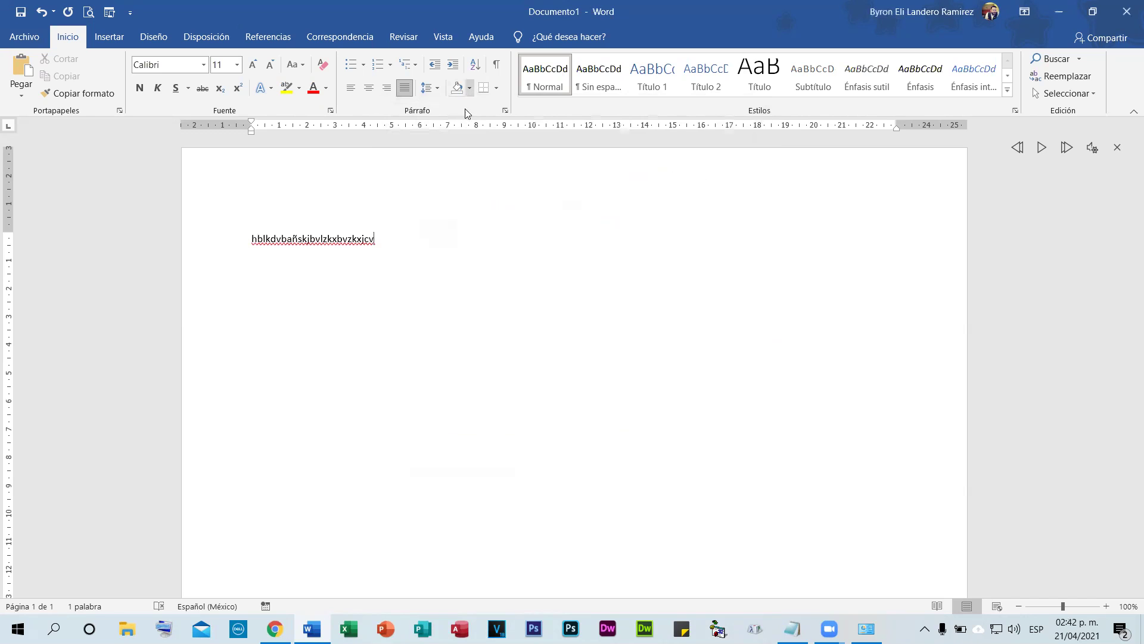
- Make multiple line spacing of 3 the default paragraph setting for all Normal-based documents
left_click(505, 111)
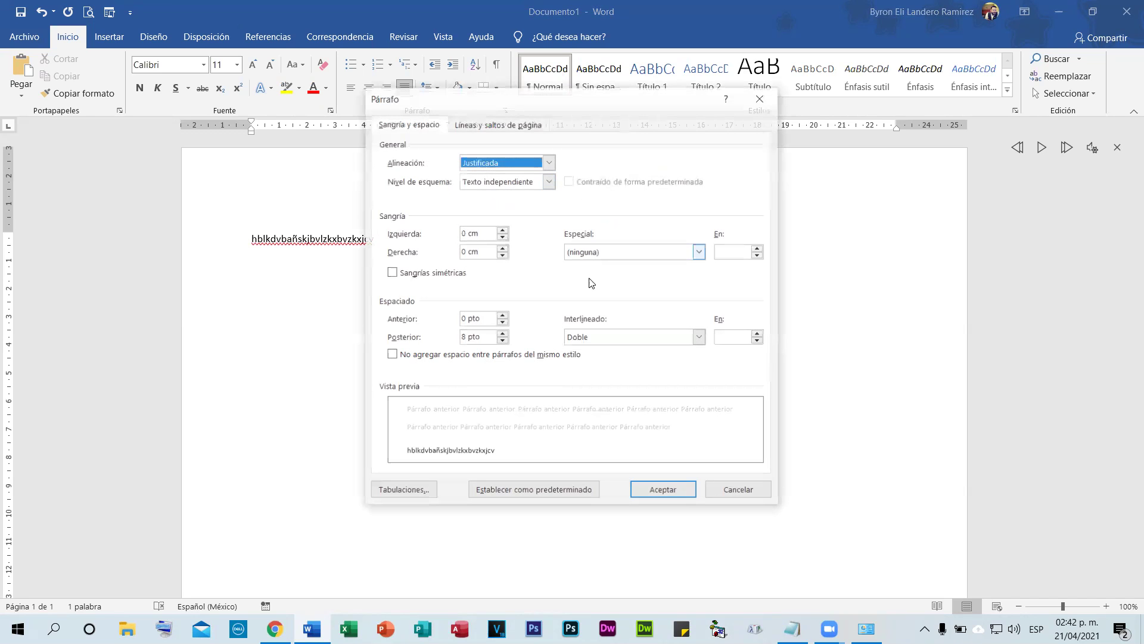
left_click(700, 337)
left_click(623, 401)
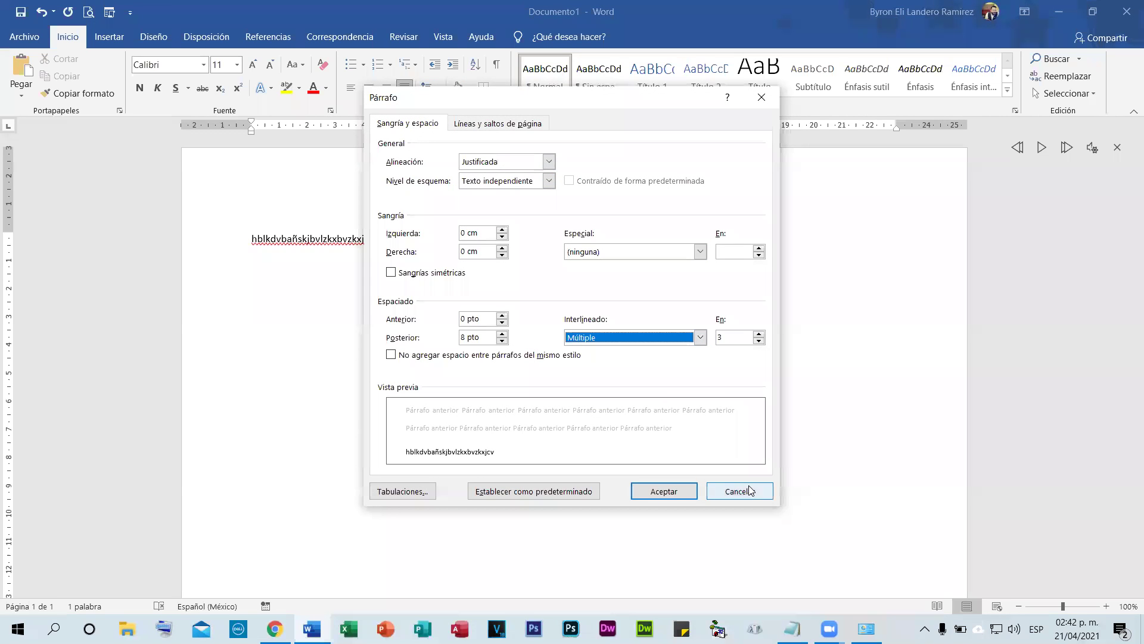
left_click(529, 491)
key("Down")
left_click(646, 331)
left_click(57, 192)
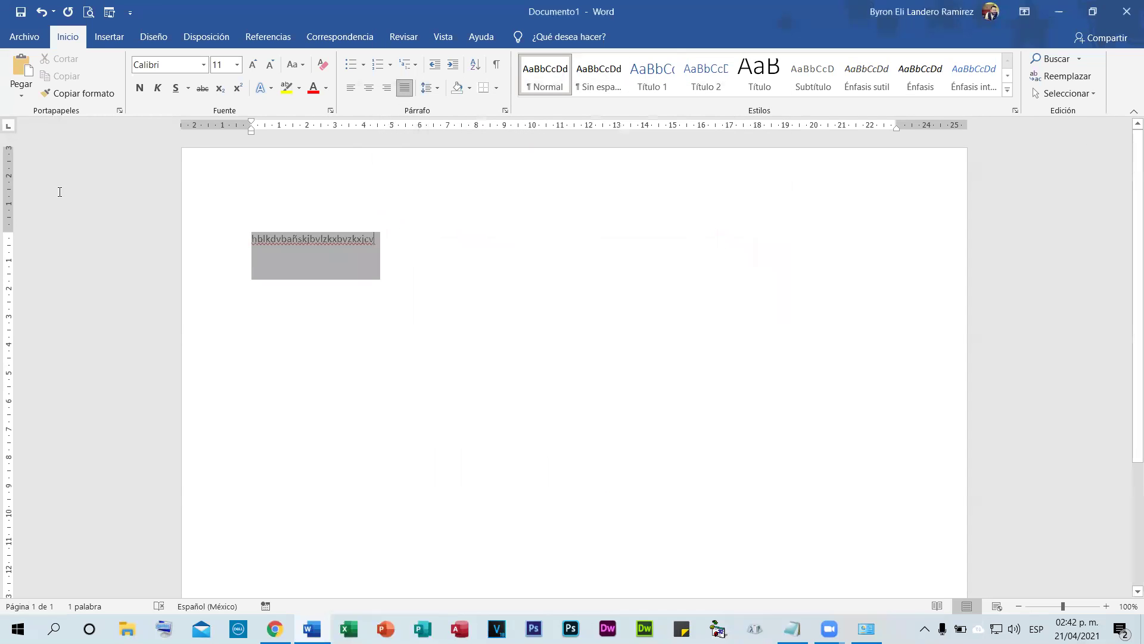
- Delete the placeholder text for an empty page, check zoom at 90% and 100%, then minimize Word
key("Delete")
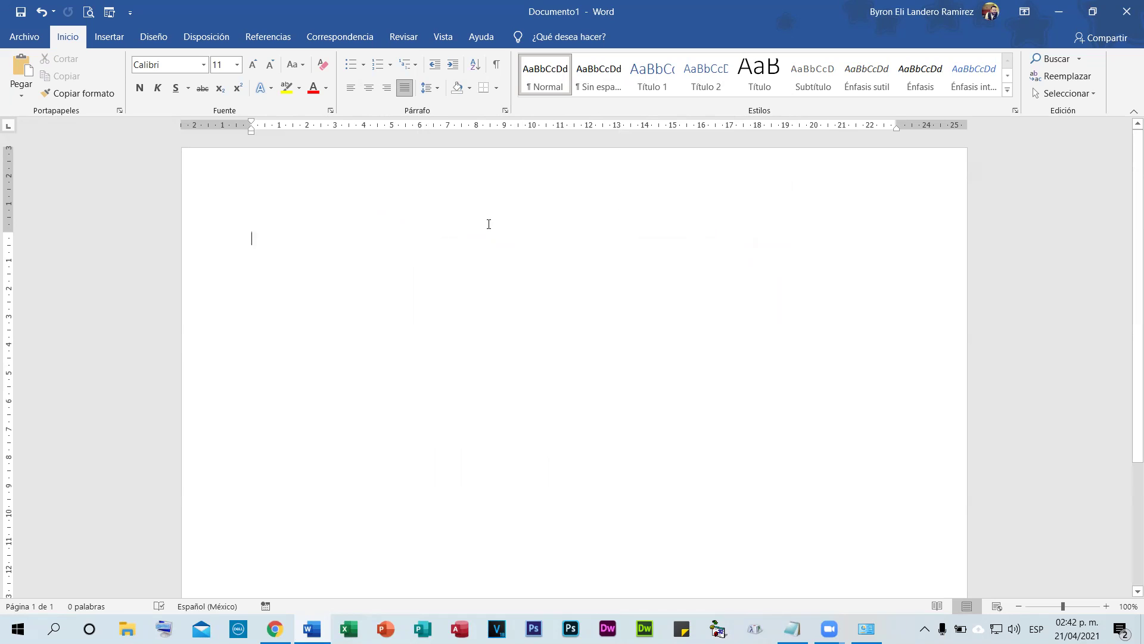
scroll(542, 238, "down", 1)
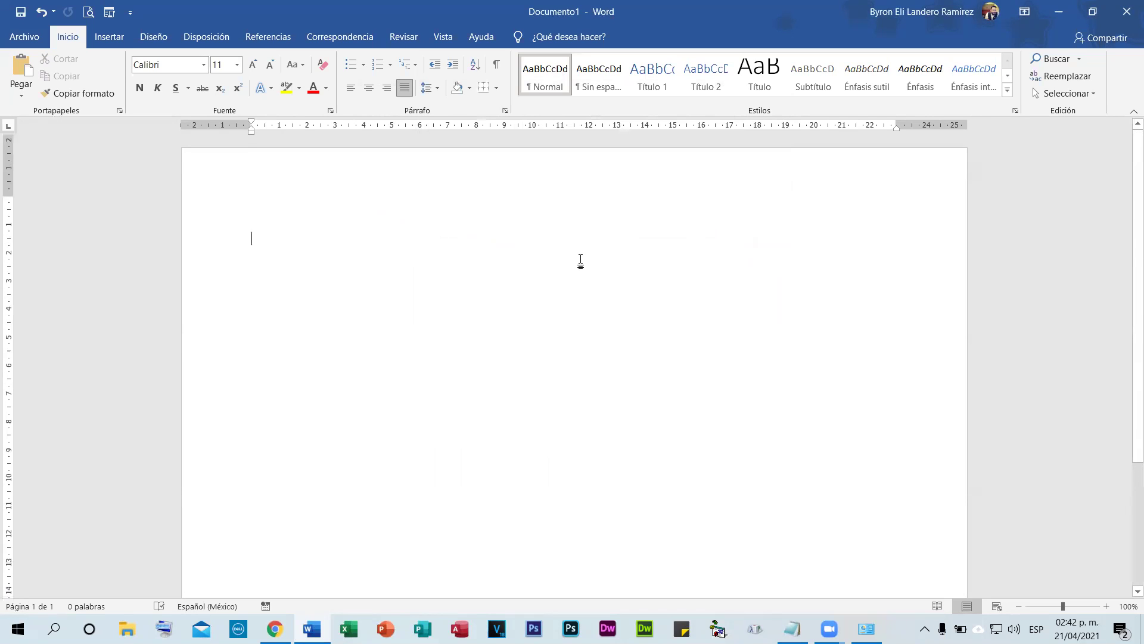
left_click(1019, 606)
left_click(1107, 605)
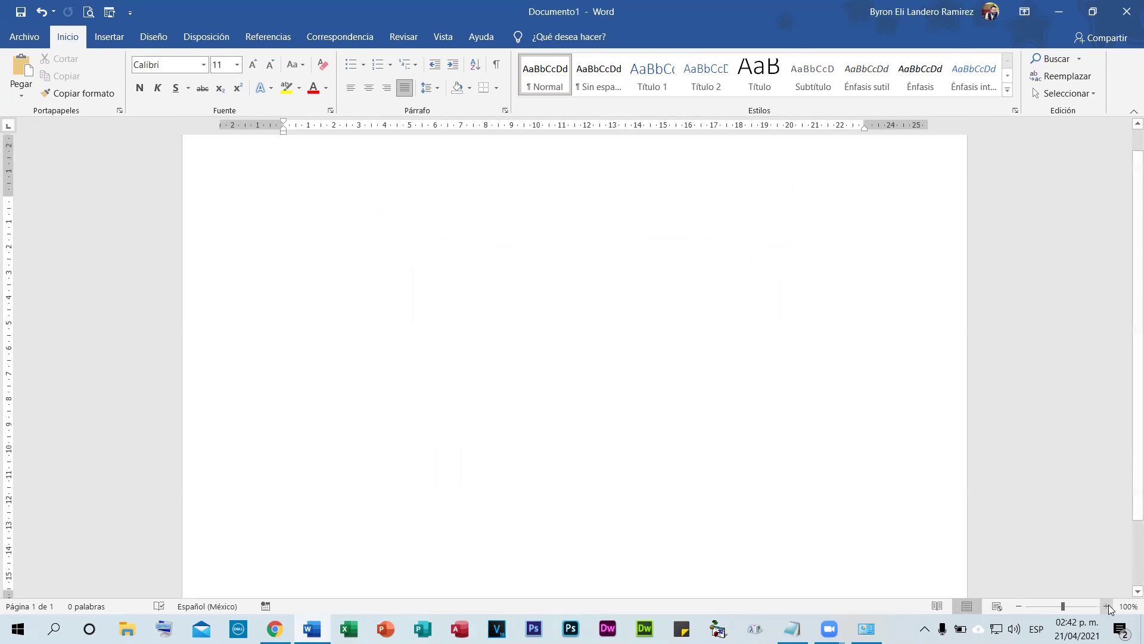
scroll(453, 196, "up", 1)
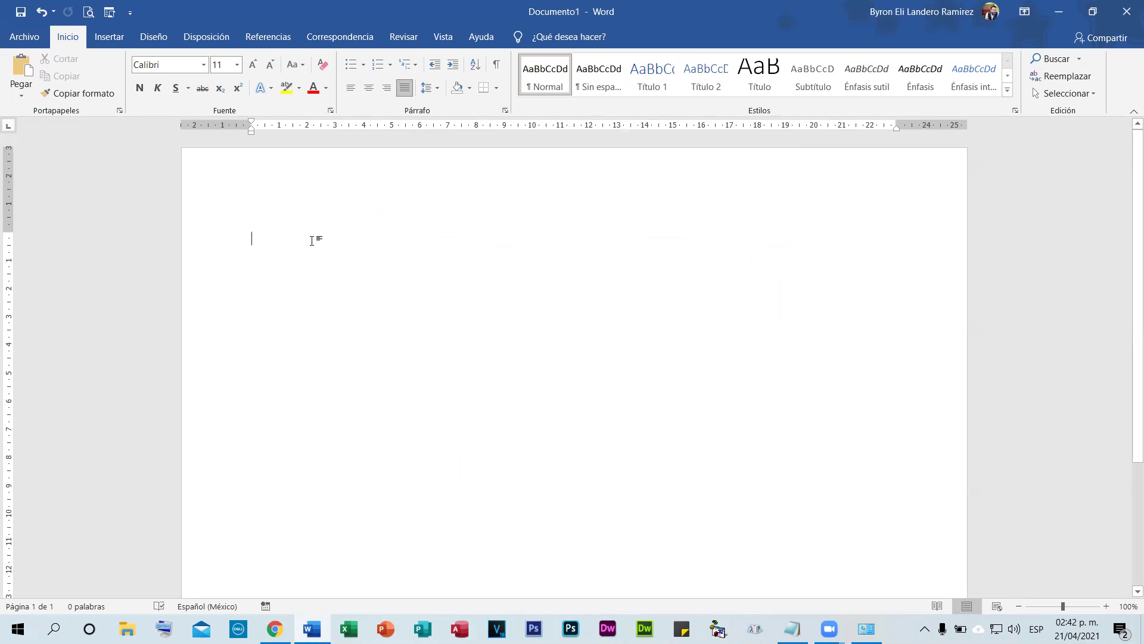
left_click(1056, 13)
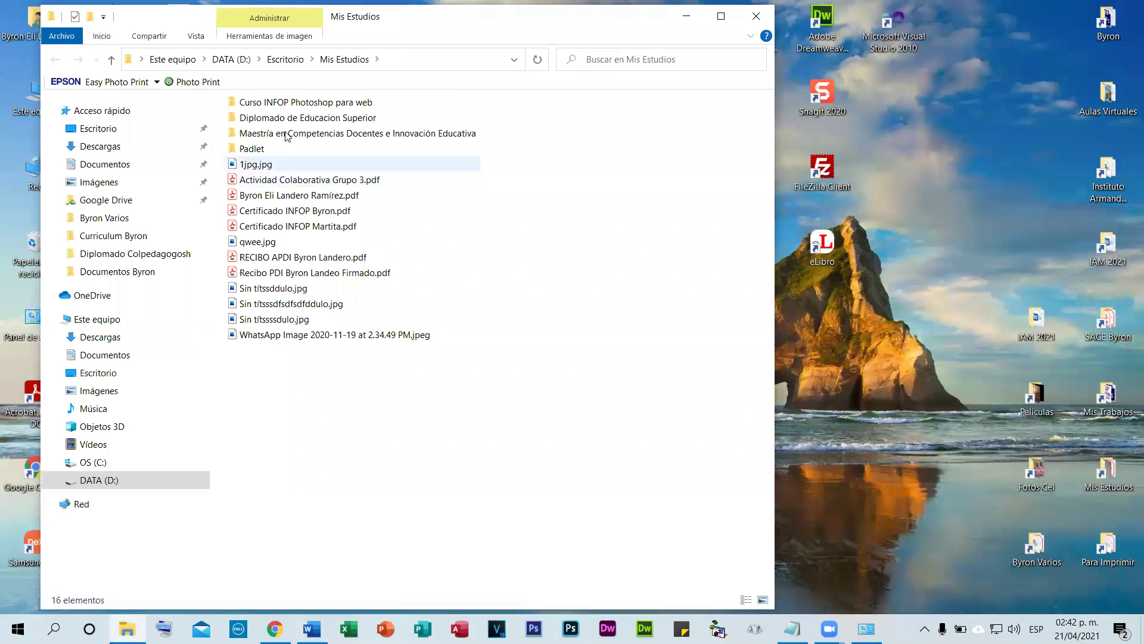
- Open the case-study document from the master's Modulo 8 folder, glance through it, and close it
double_click(286, 136)
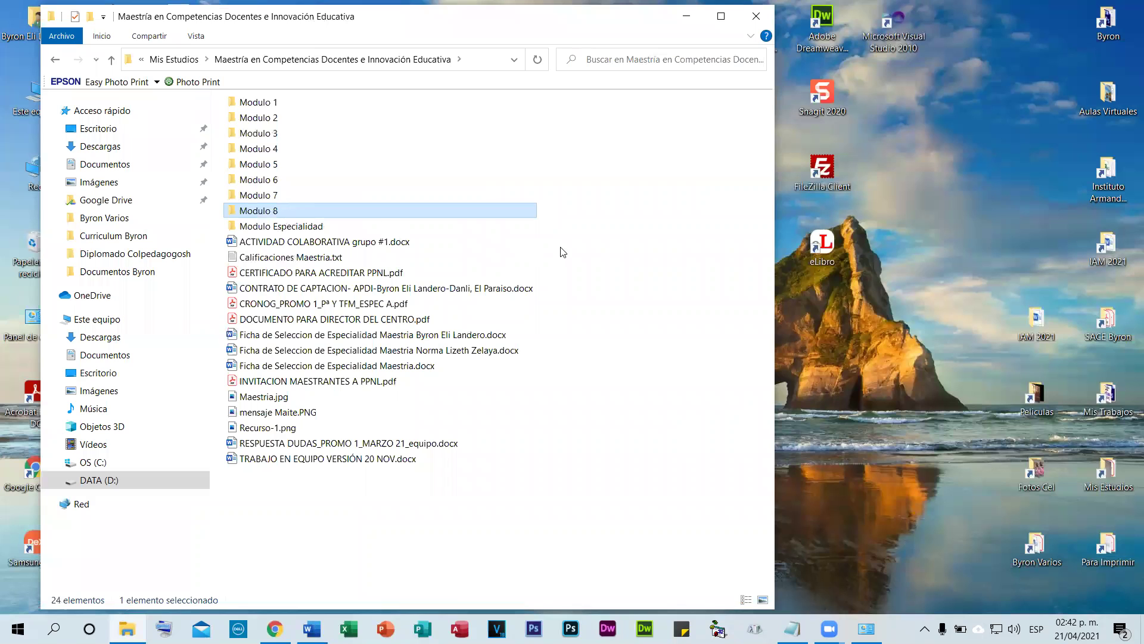
key("Return")
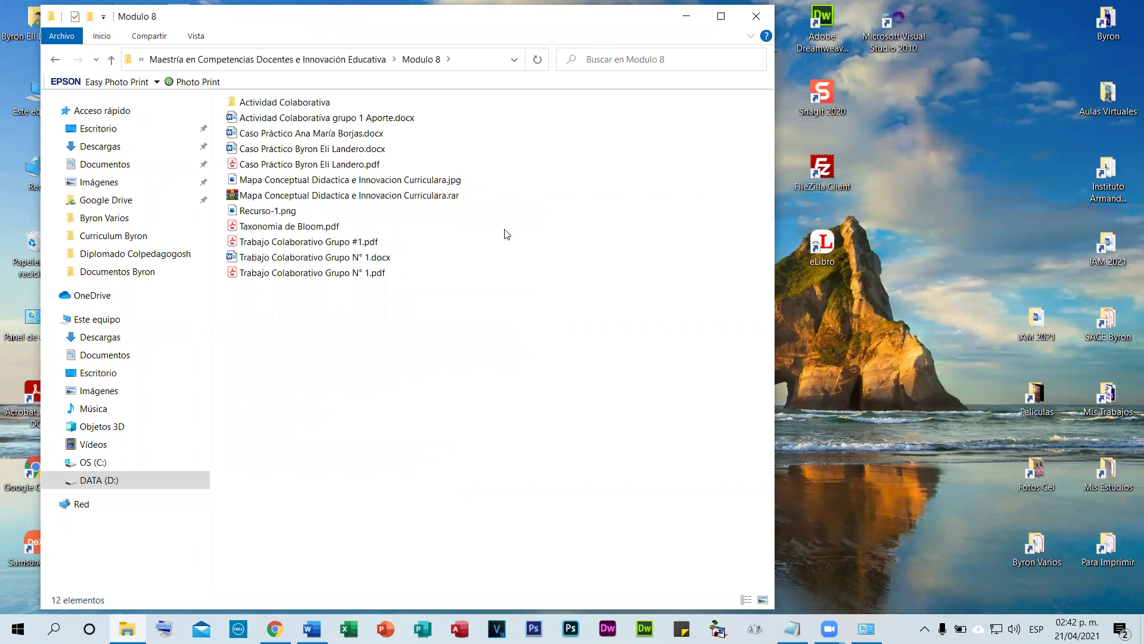
left_click(257, 152)
key("Return")
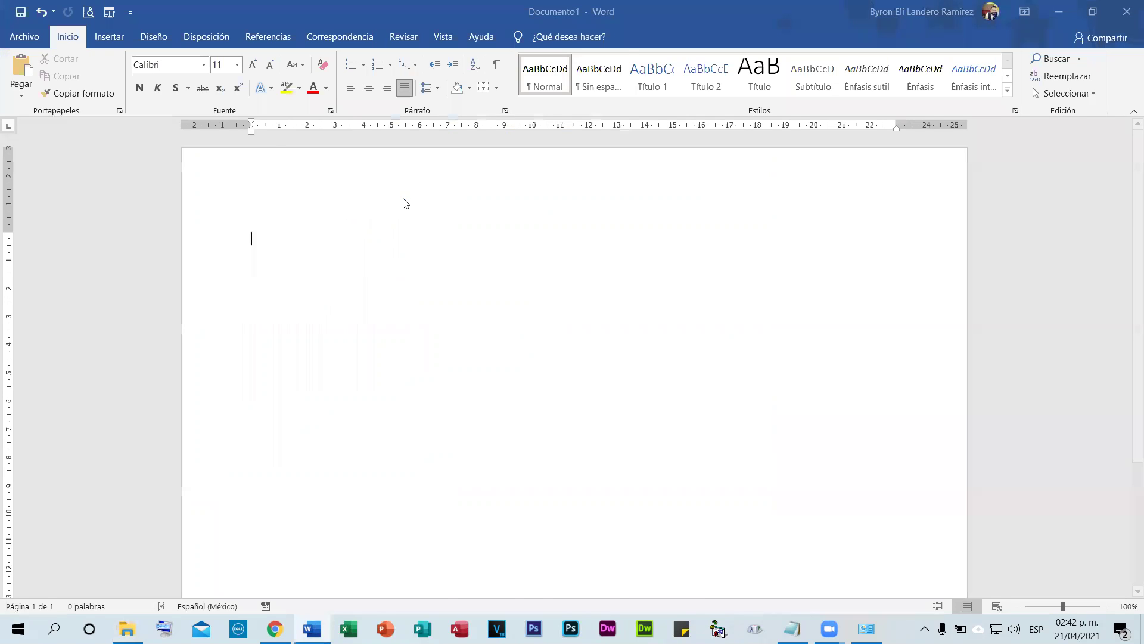
scroll(740, 315, "down", 7)
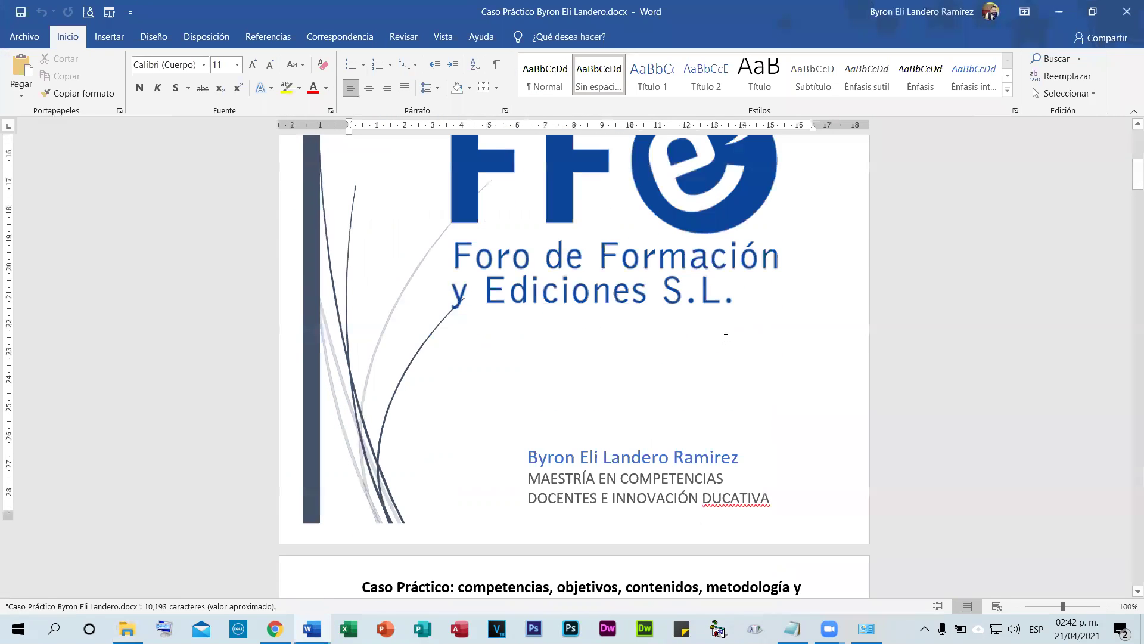
scroll(725, 331, "up", 8)
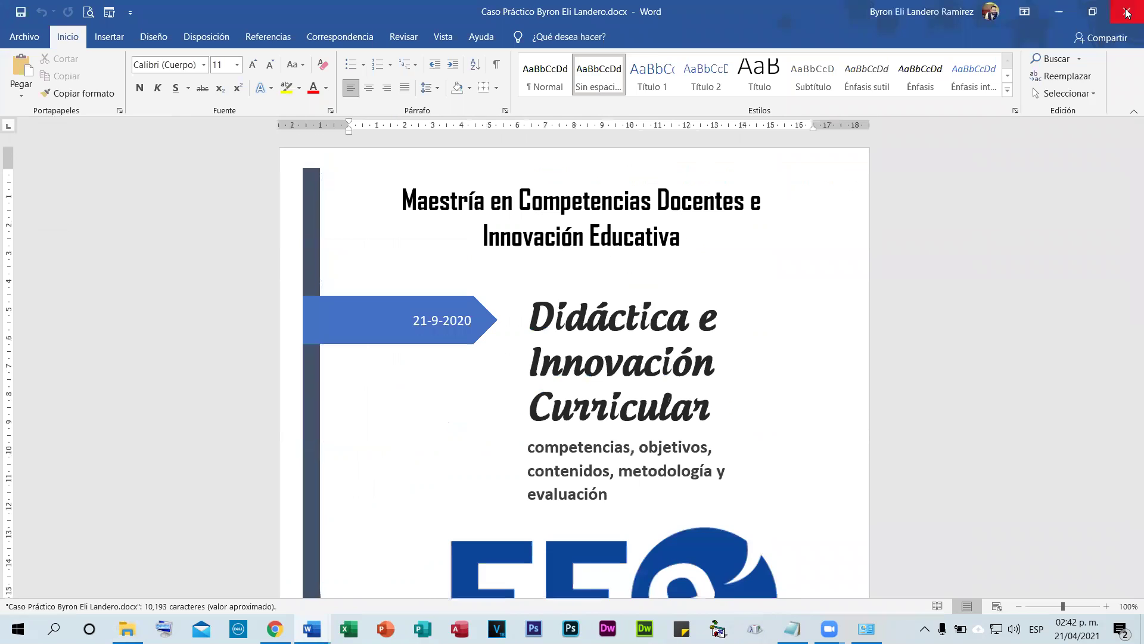
left_click(1127, 12)
- Minimize the blank document and open the master's Modulo 5 folder
left_click(1058, 12)
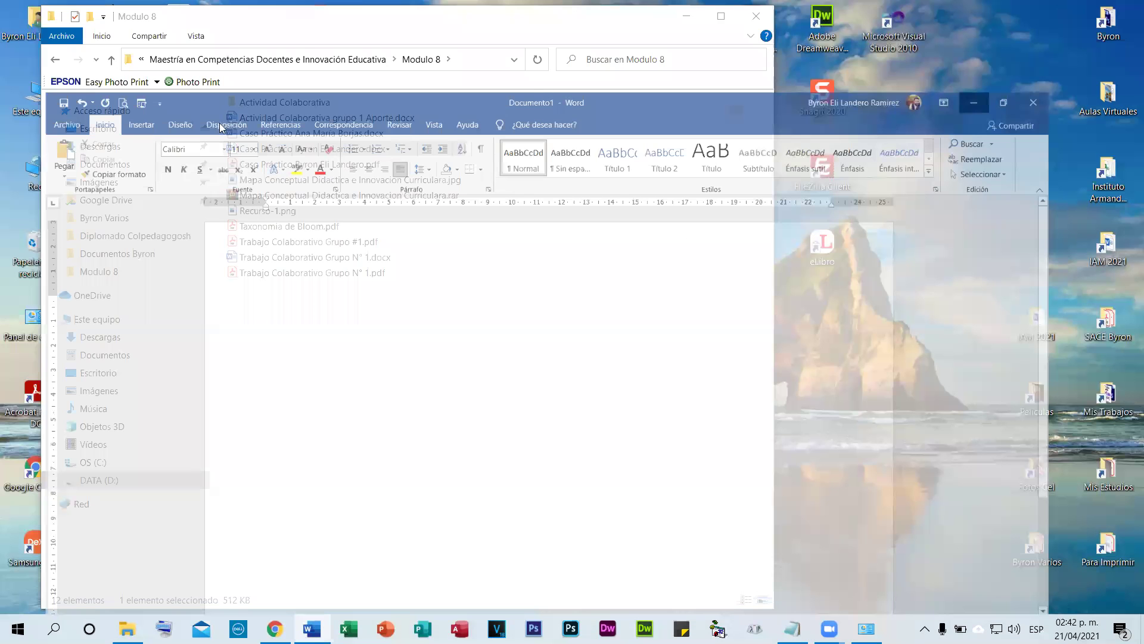
key("alt+Left")
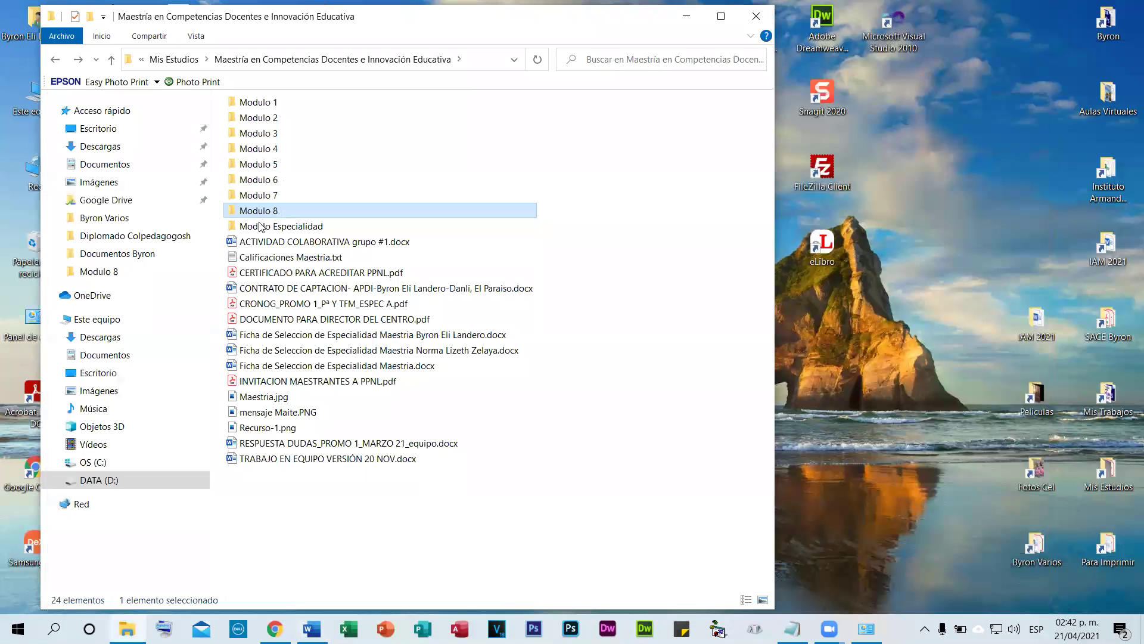
double_click(266, 169)
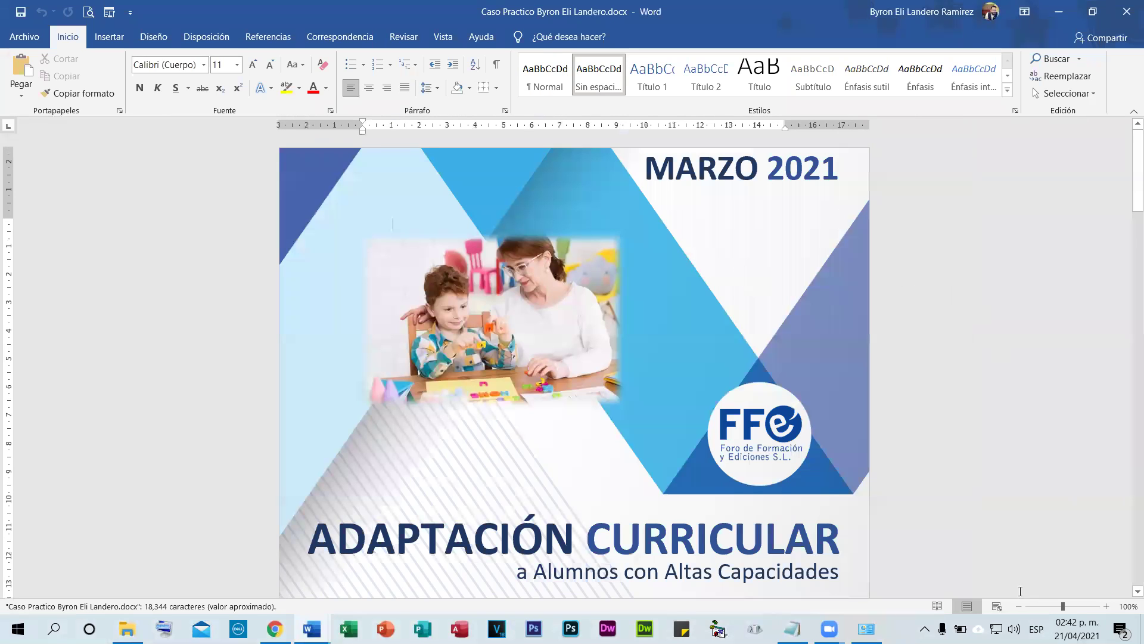
- Zoom out and scroll through the case study, then switch back to blank Documento1
left_click(1021, 604)
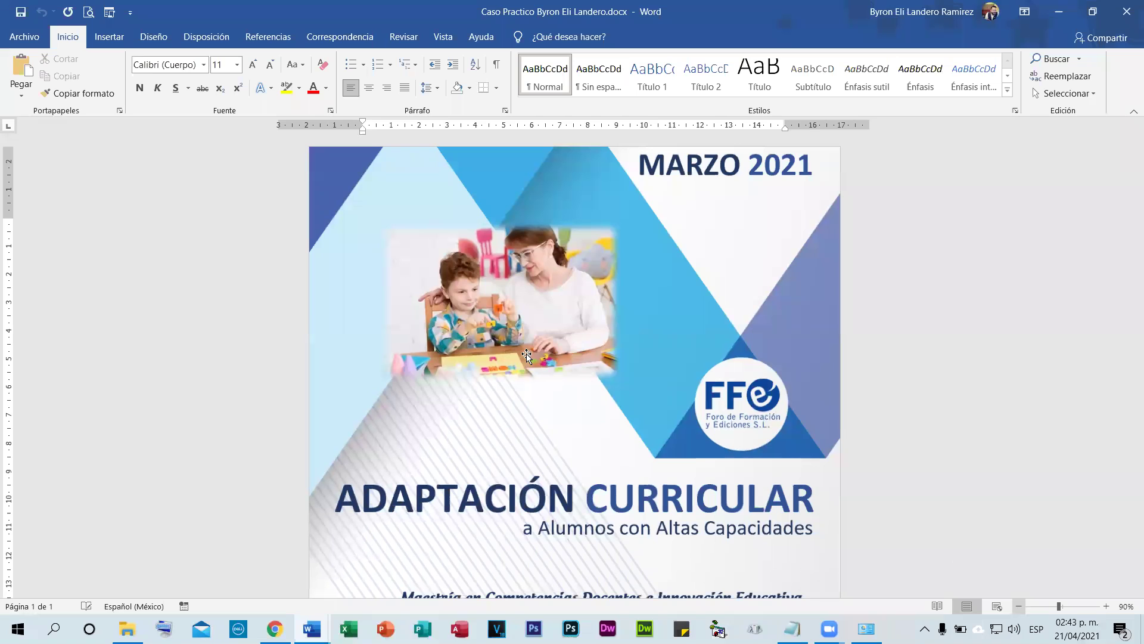
scroll(531, 350, "down", 1, "ctrl")
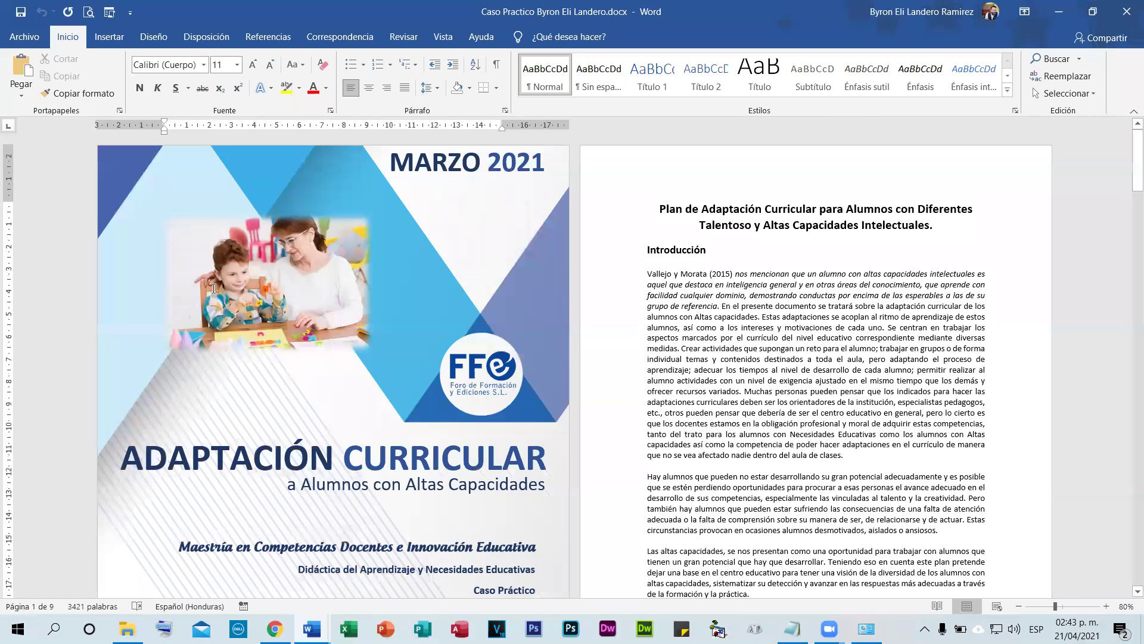
scroll(318, 319, "down", 3)
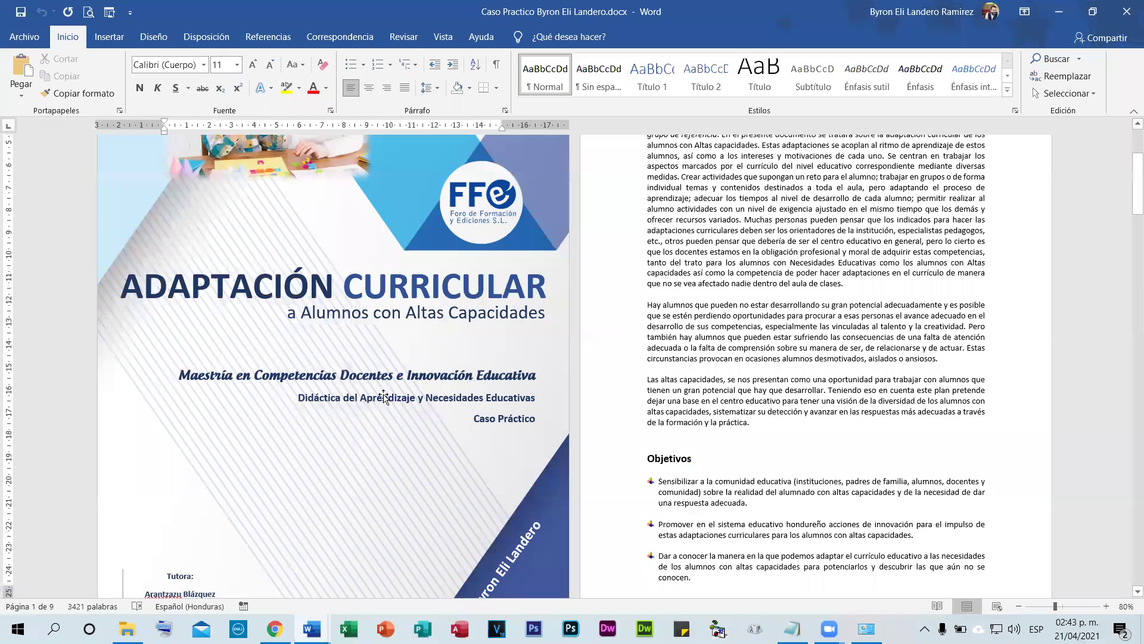
scroll(411, 378, "up", 3)
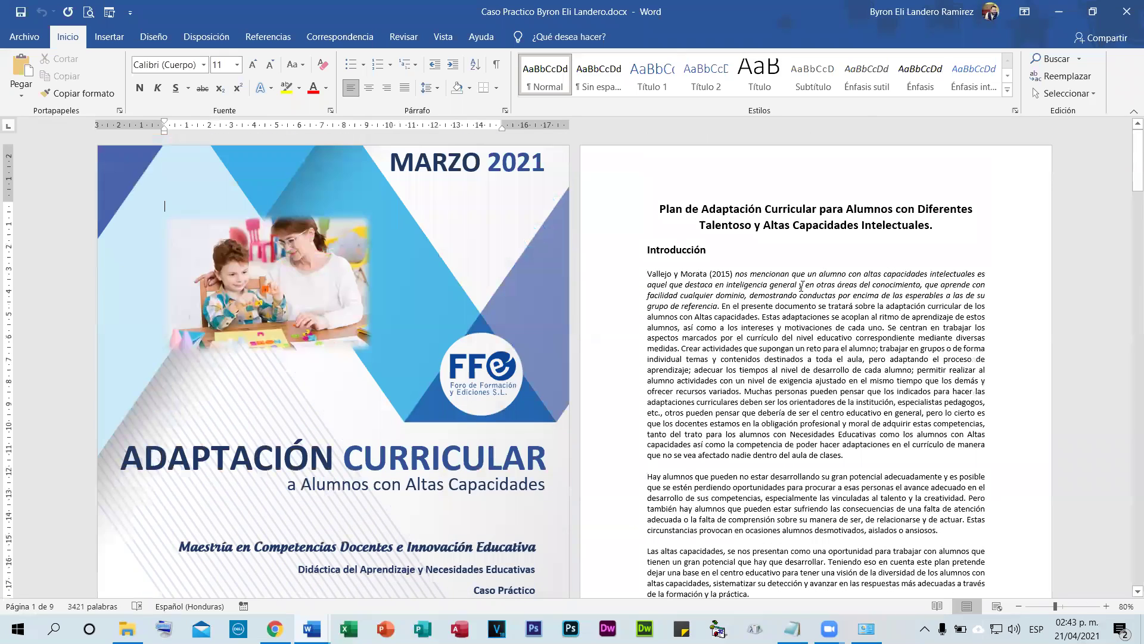
scroll(768, 370, "down", 10)
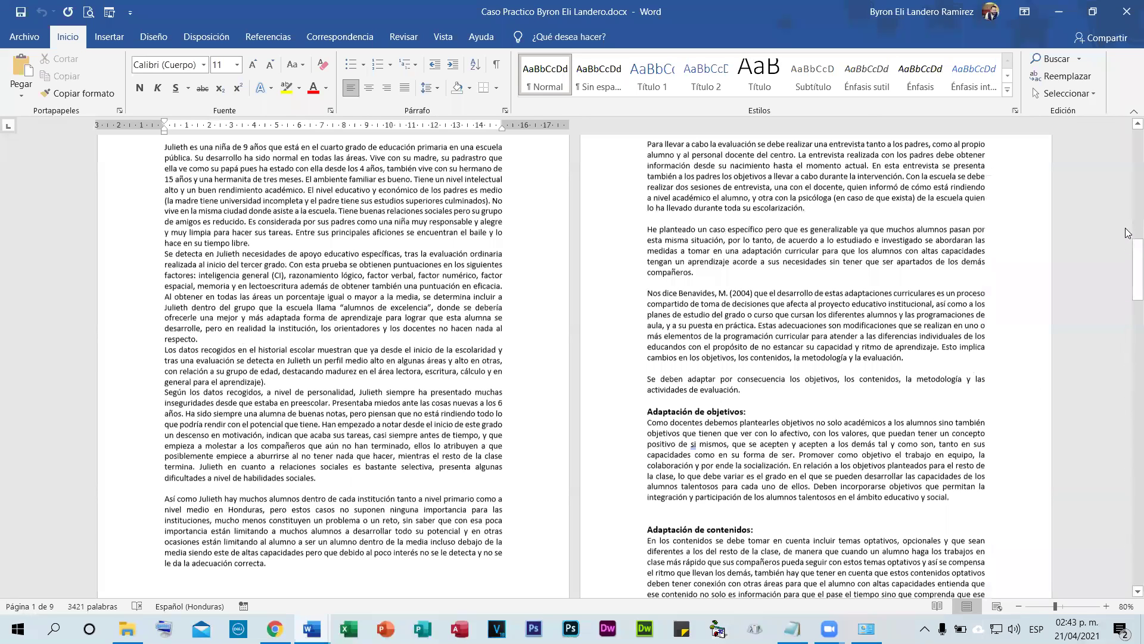
scroll(1128, 171, "up", 10)
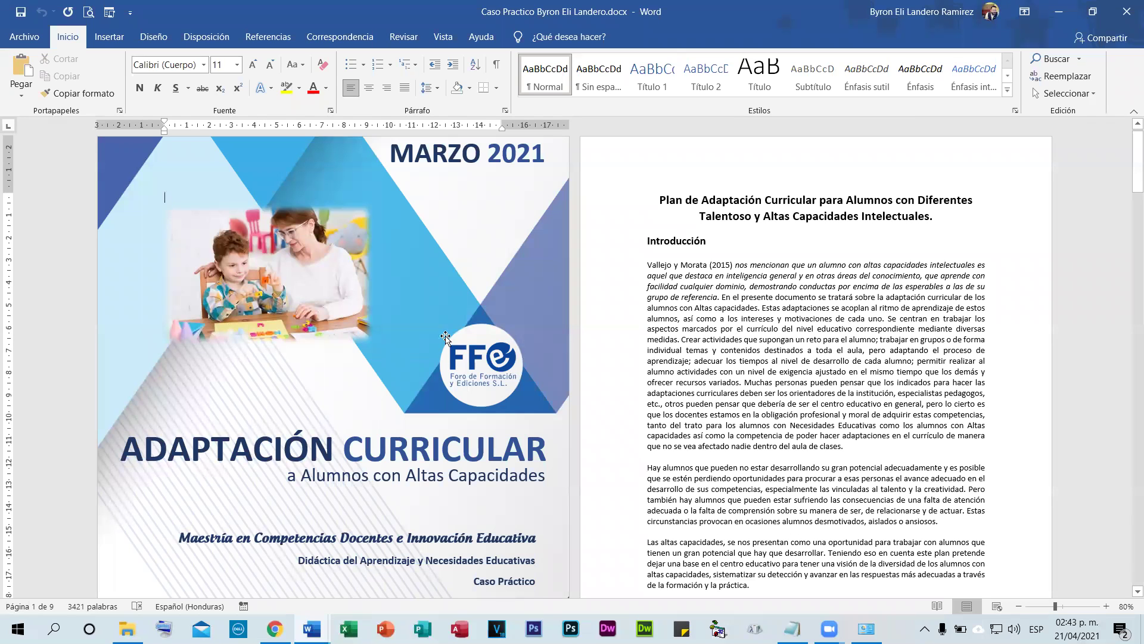
key("ctrl+n")
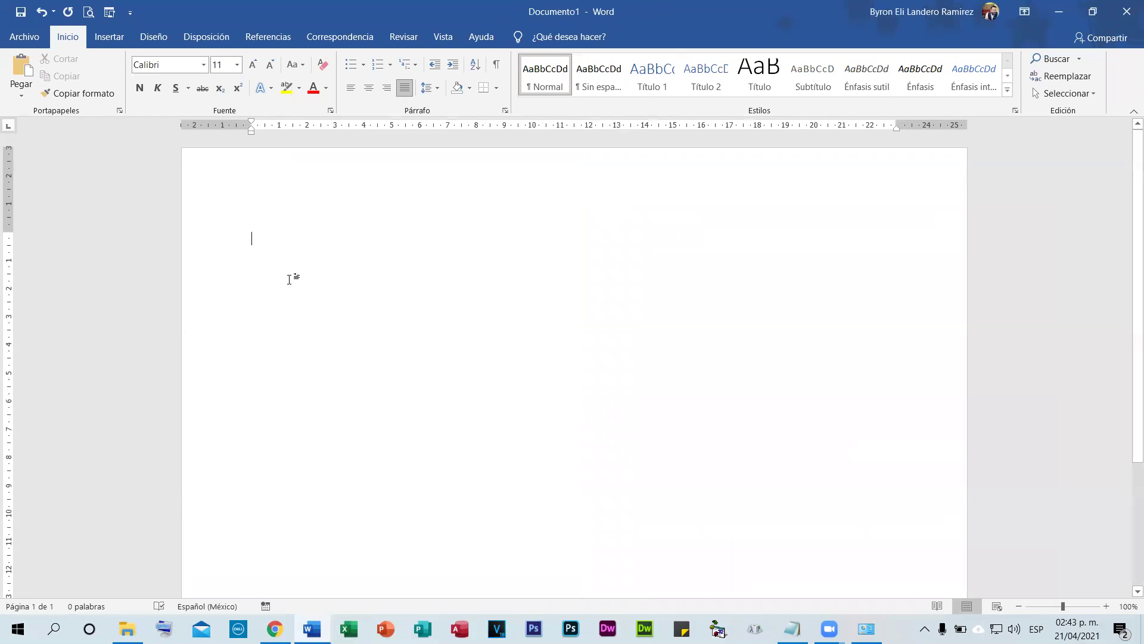
left_click(109, 36)
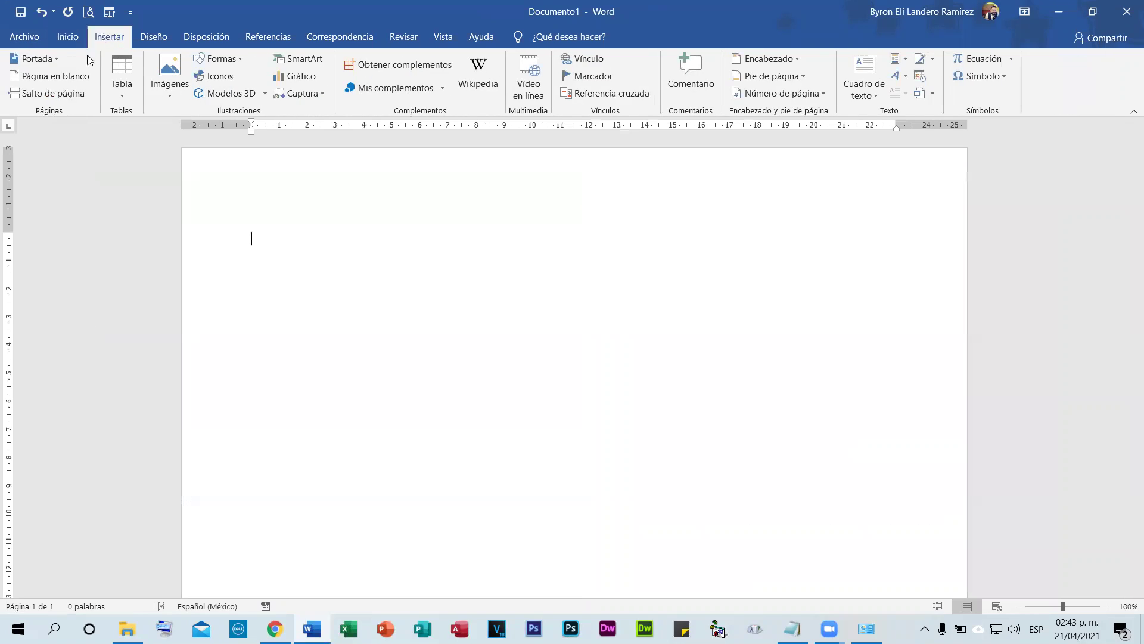
left_click(57, 59)
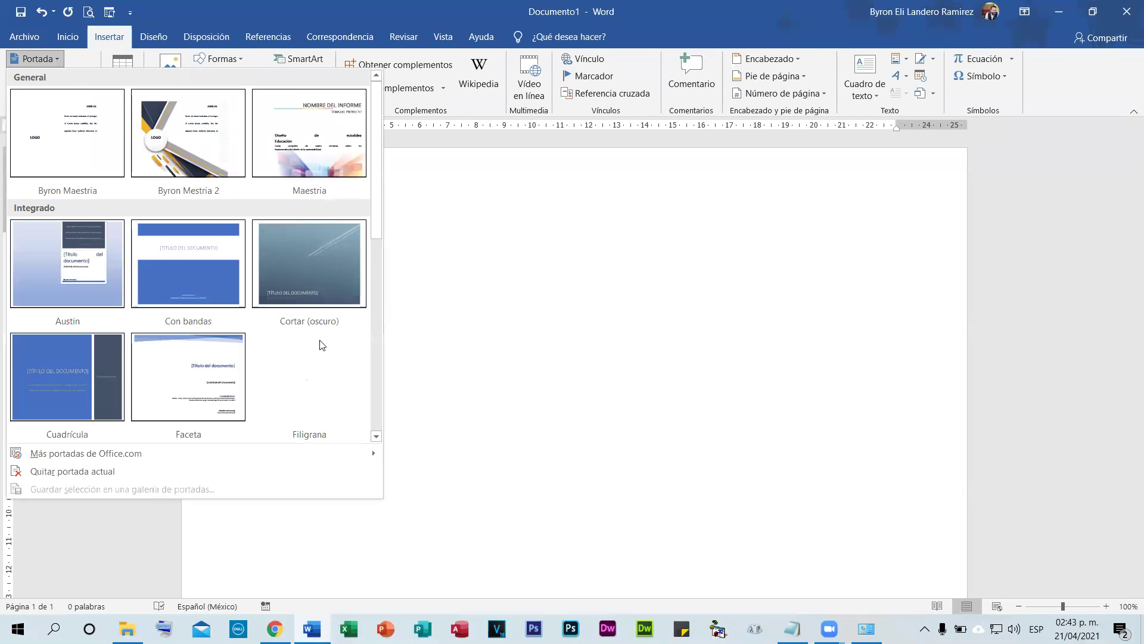
scroll(289, 366, "down", 5)
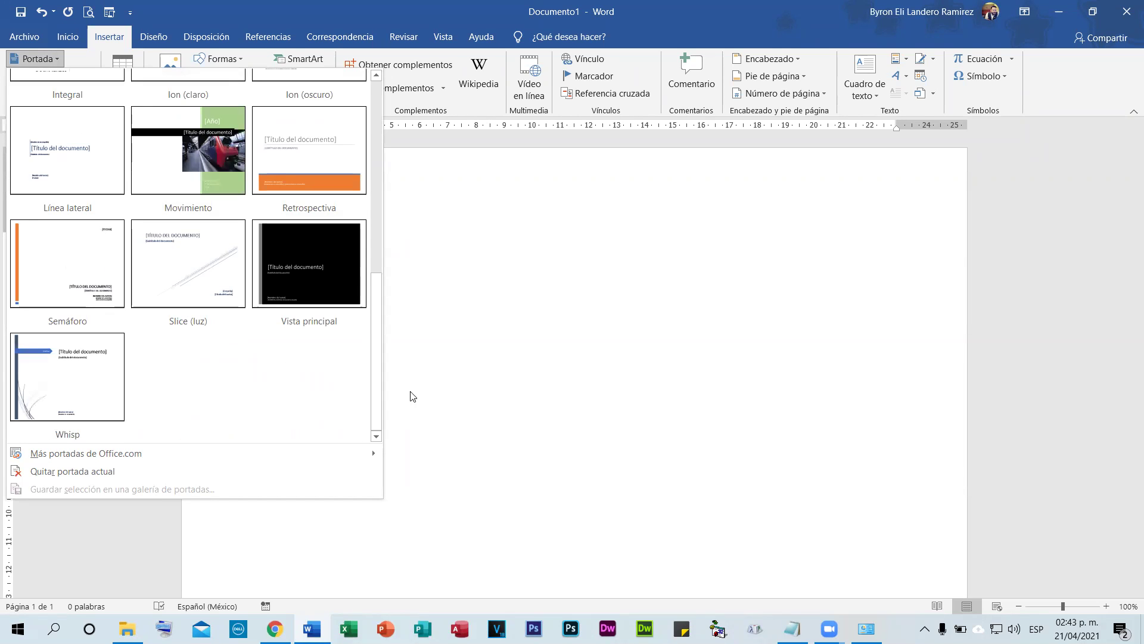
left_click(803, 400)
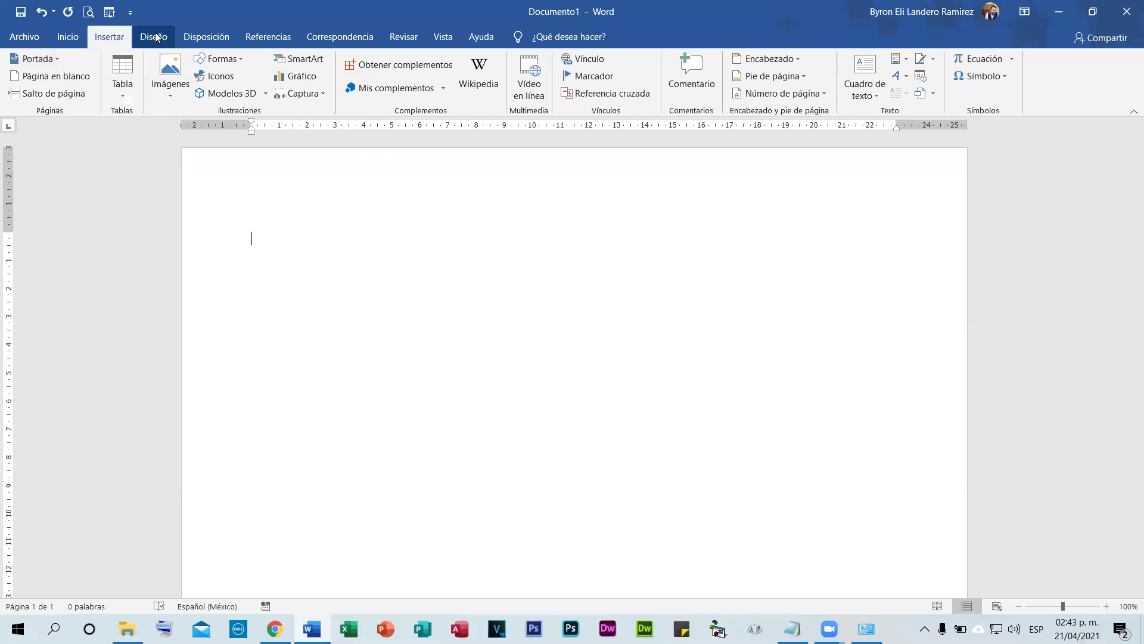
- Set the page to portrait orientation and confirm Letter paper and margins in Page Setup
left_click(227, 42)
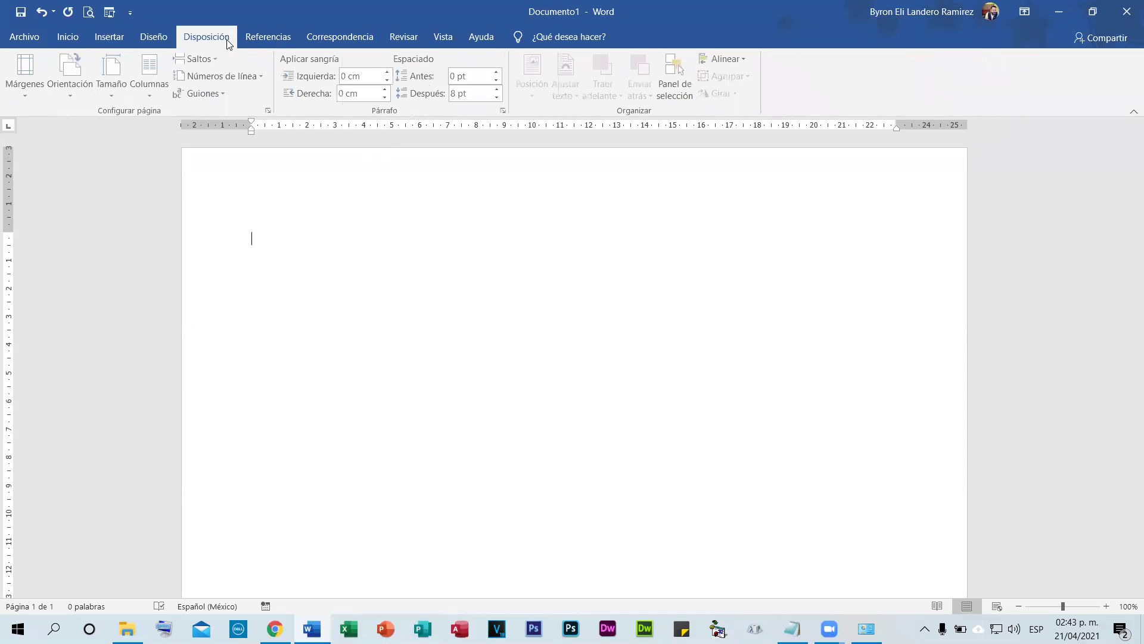
left_click(77, 89)
left_click(88, 124)
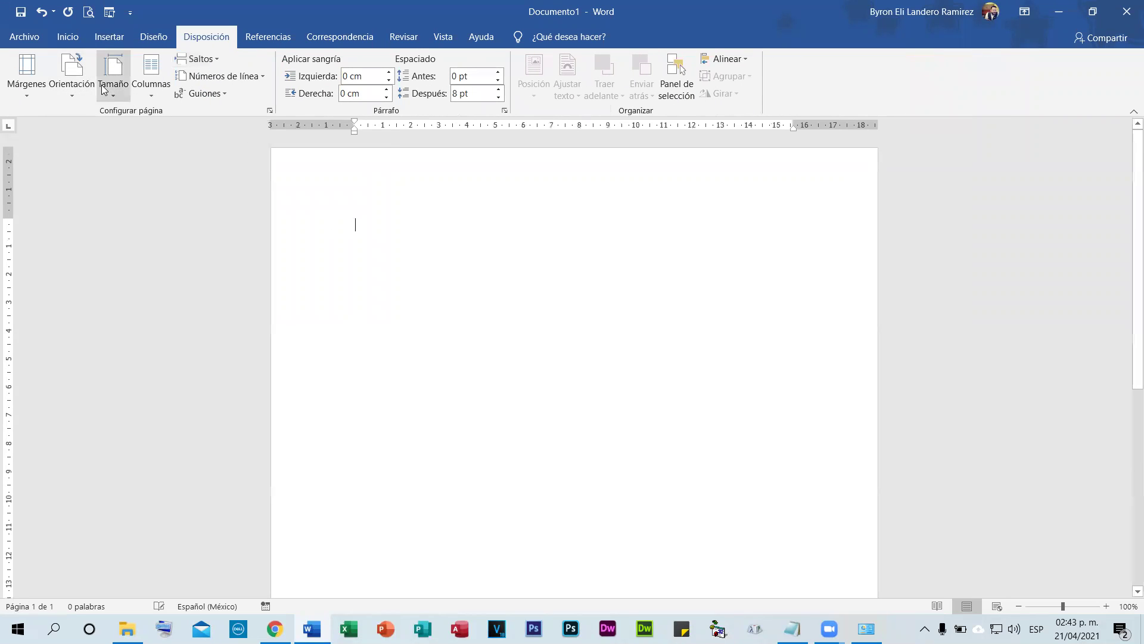
left_click(270, 110)
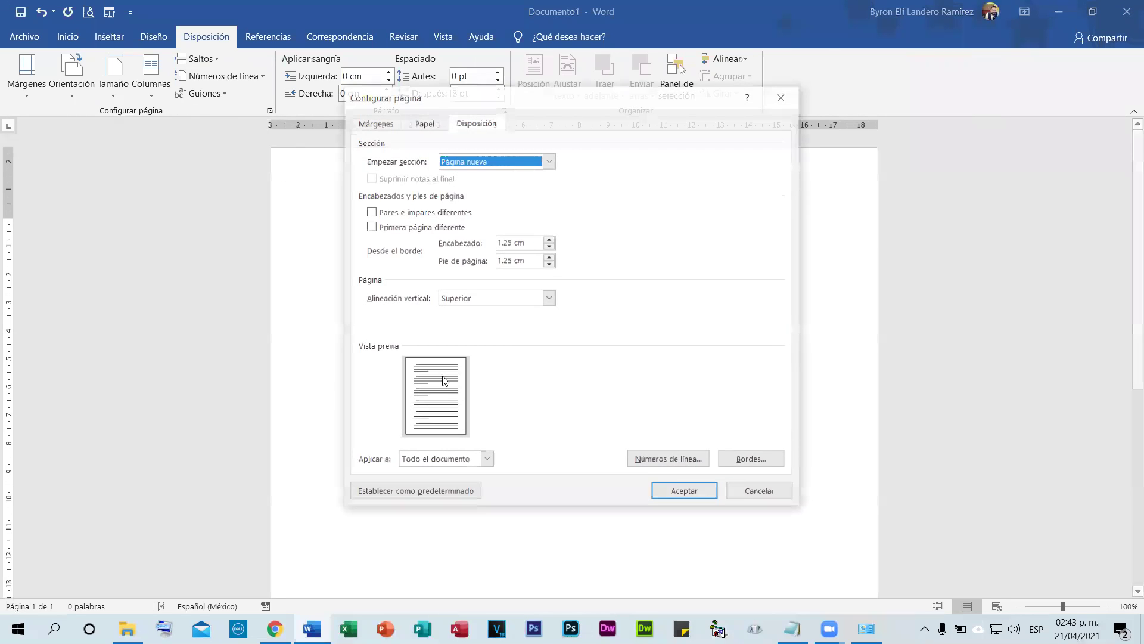
left_click(424, 122)
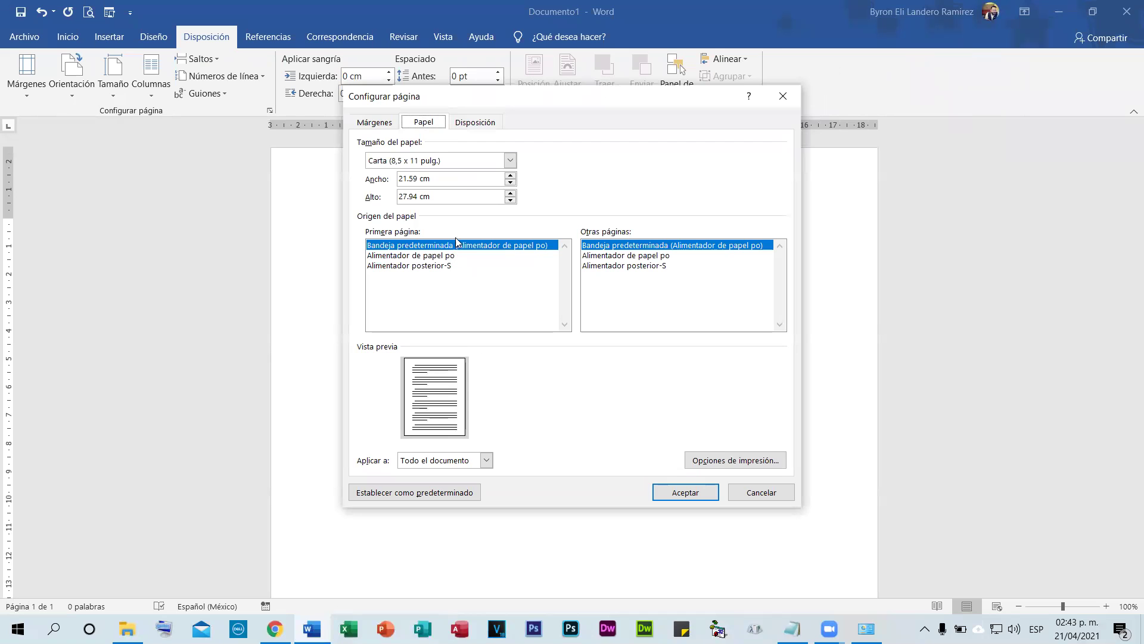
left_click(374, 123)
left_click(424, 122)
left_click(655, 493)
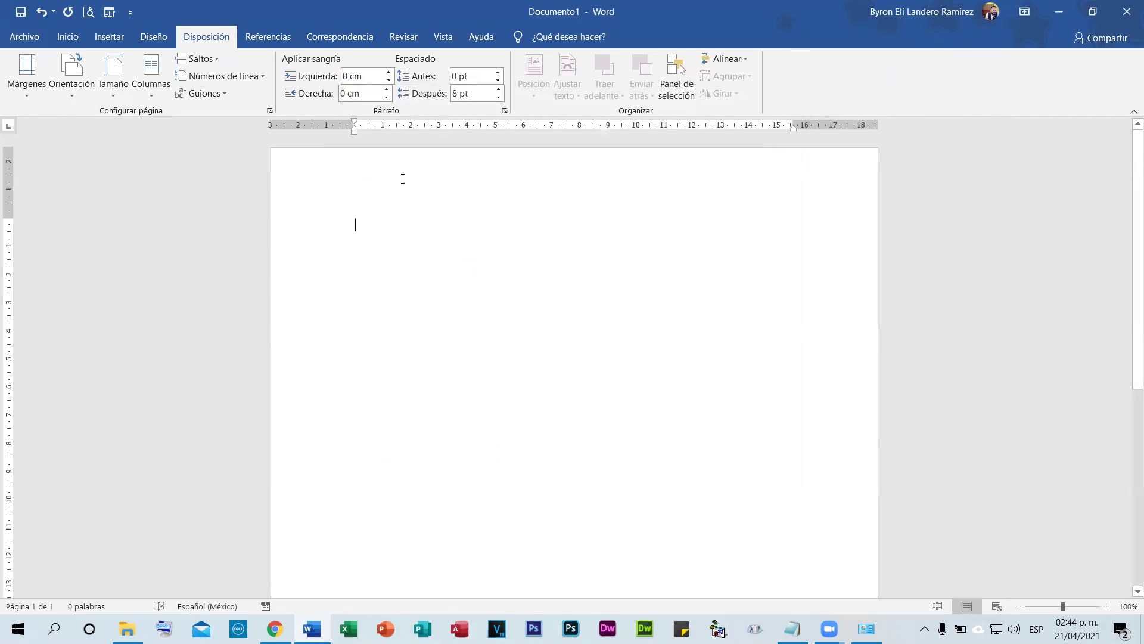
left_click(37, 40)
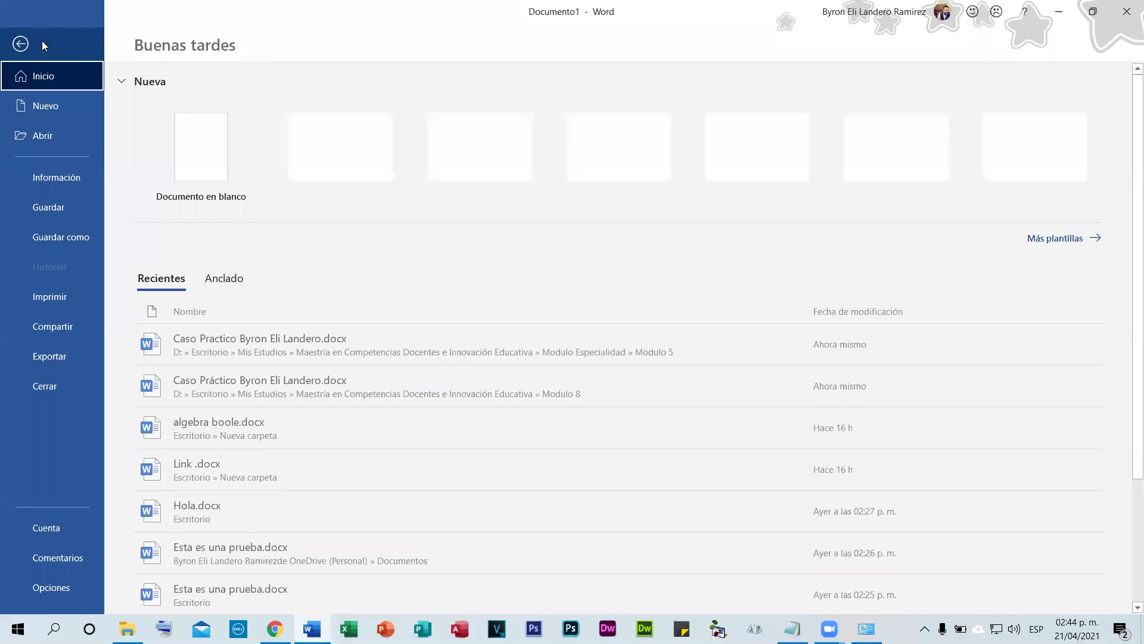
- Insert the Maestria cover page from the cover page gallery
left_click(42, 42)
left_click(109, 37)
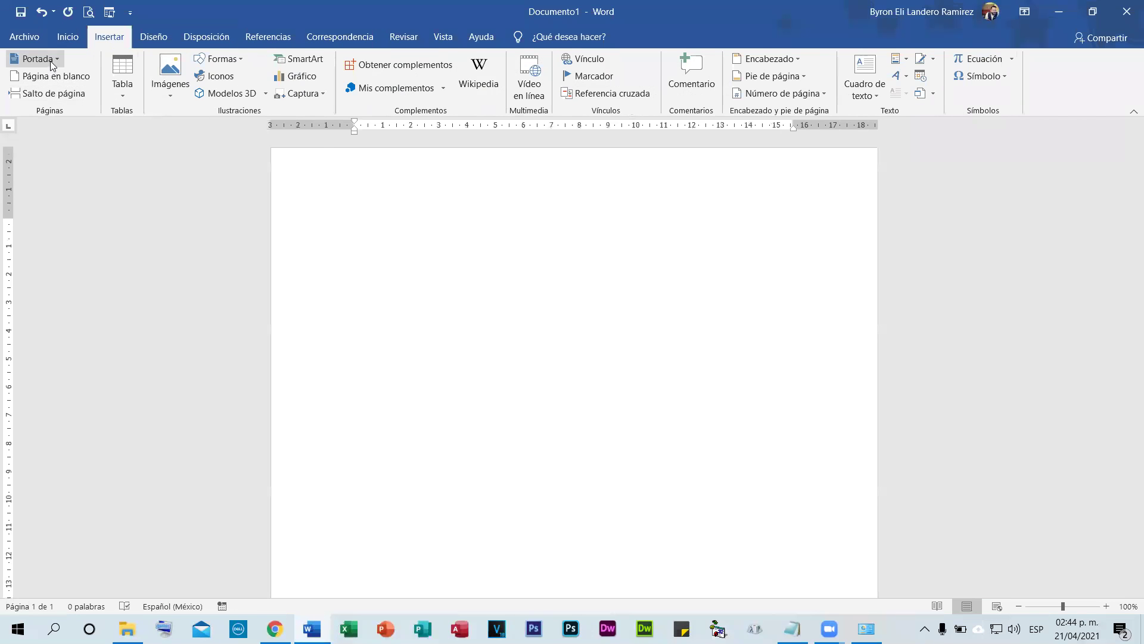
left_click(50, 61)
scroll(200, 277, "down", 5)
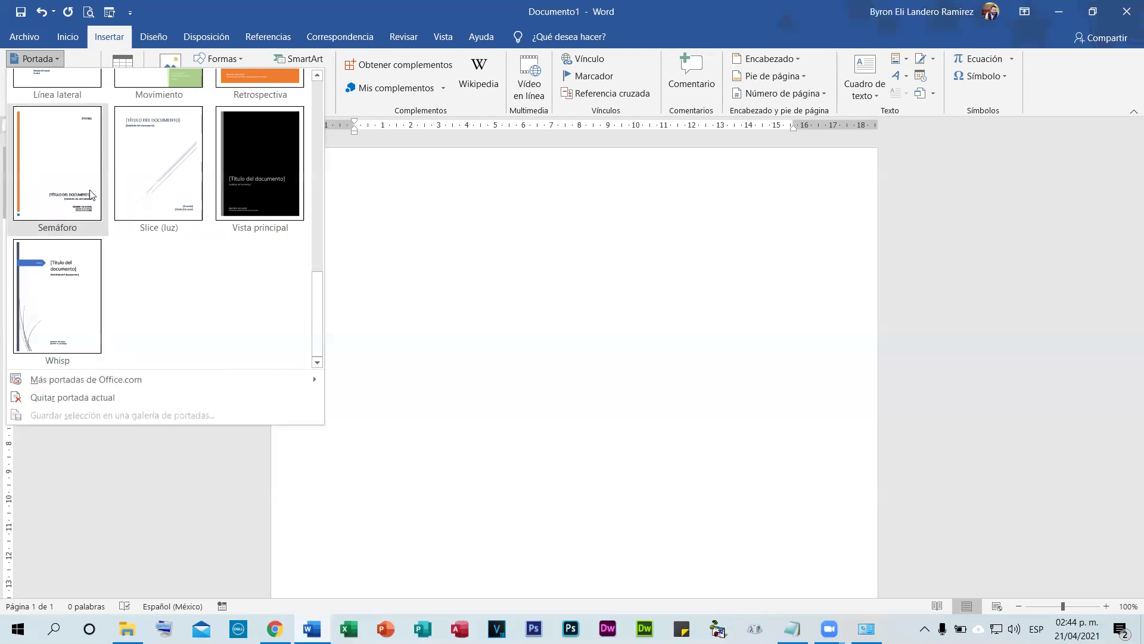
scroll(217, 275, "up", 3)
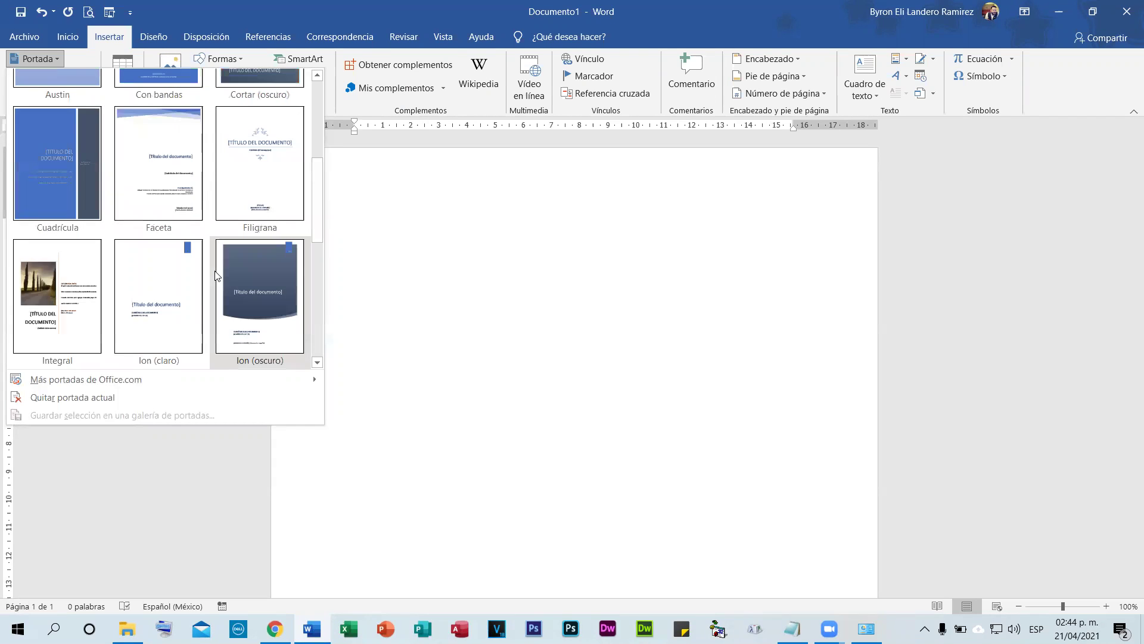
scroll(215, 275, "up", 3)
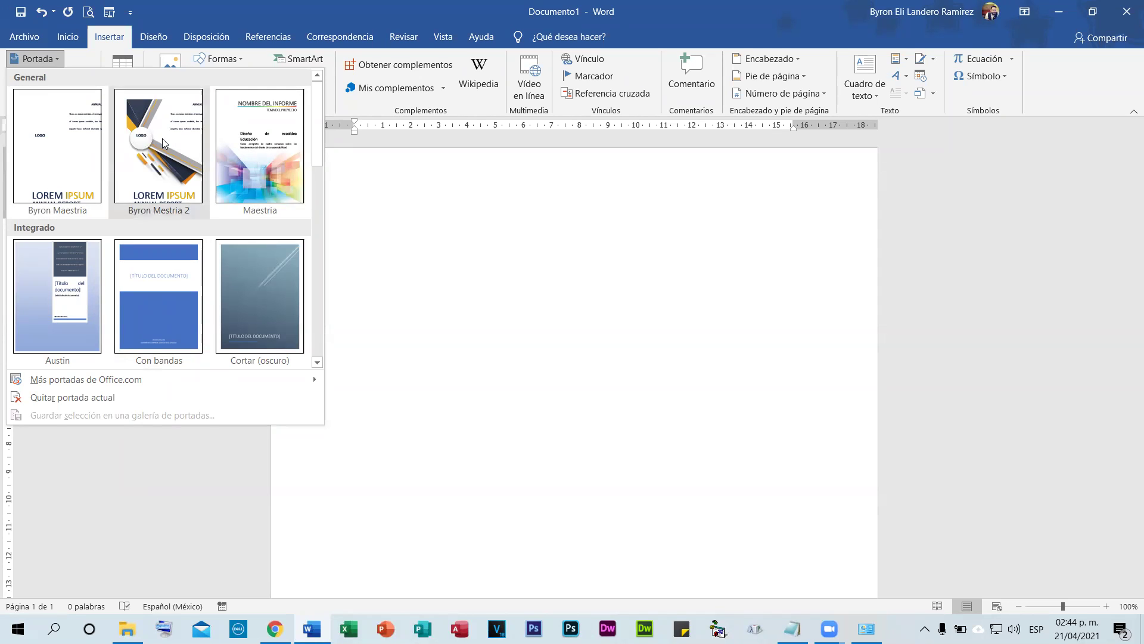
left_click(250, 157)
- Review the Maestria cover page, undo it, and switch to the Modulo 5 folder window
scroll(708, 344, "down", 5)
scroll(667, 329, "down", 4)
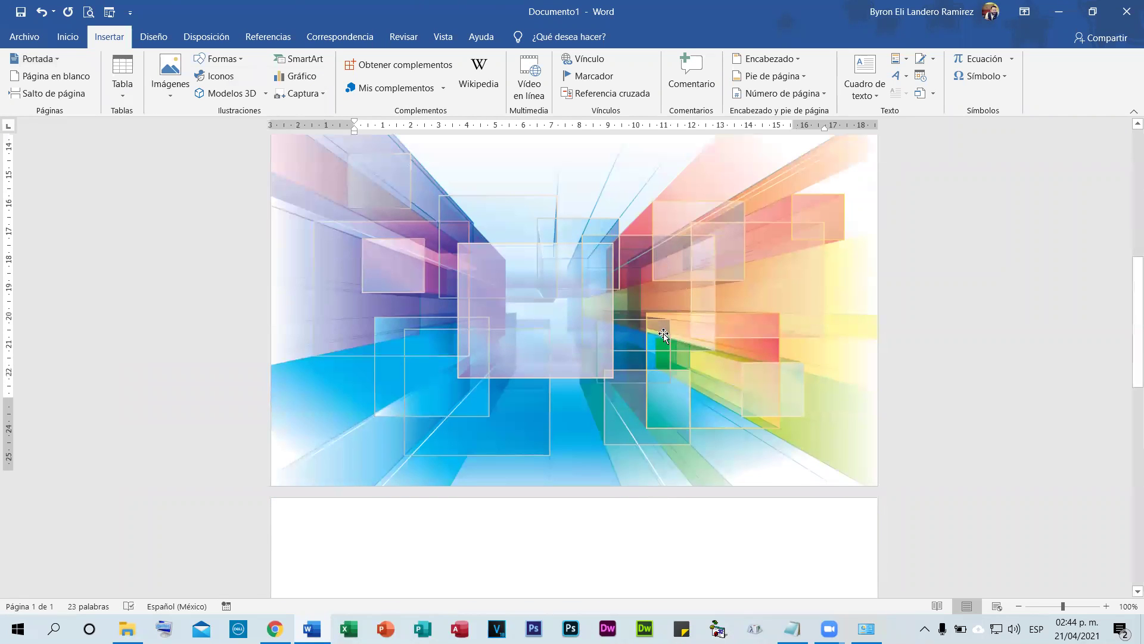
scroll(665, 338, "up", 7)
key("ctrl+z")
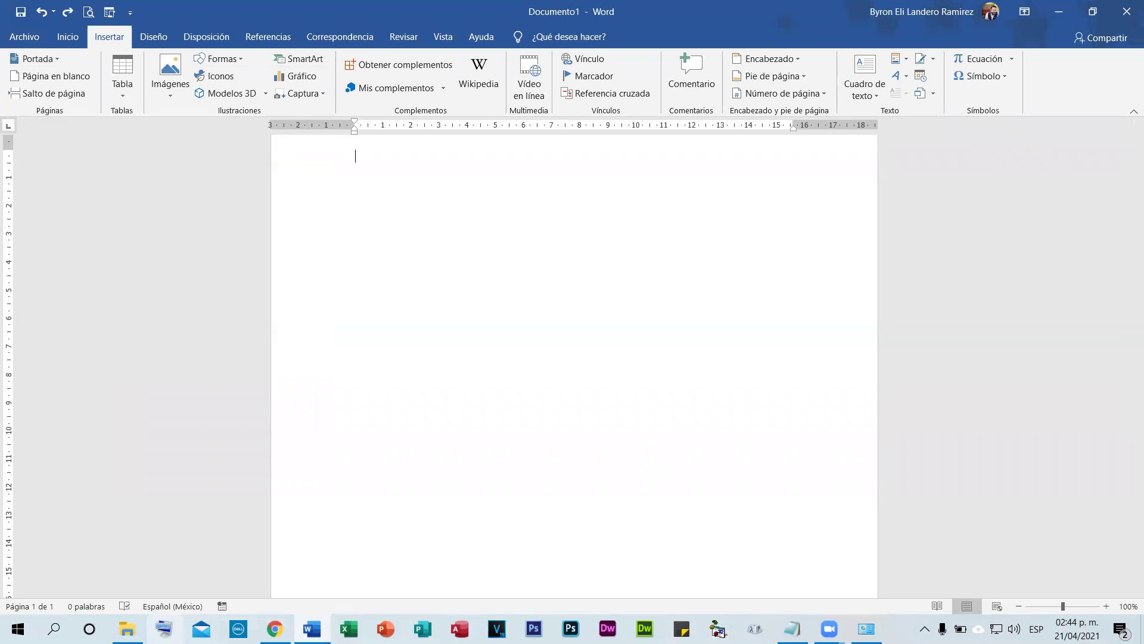
left_click(127, 629)
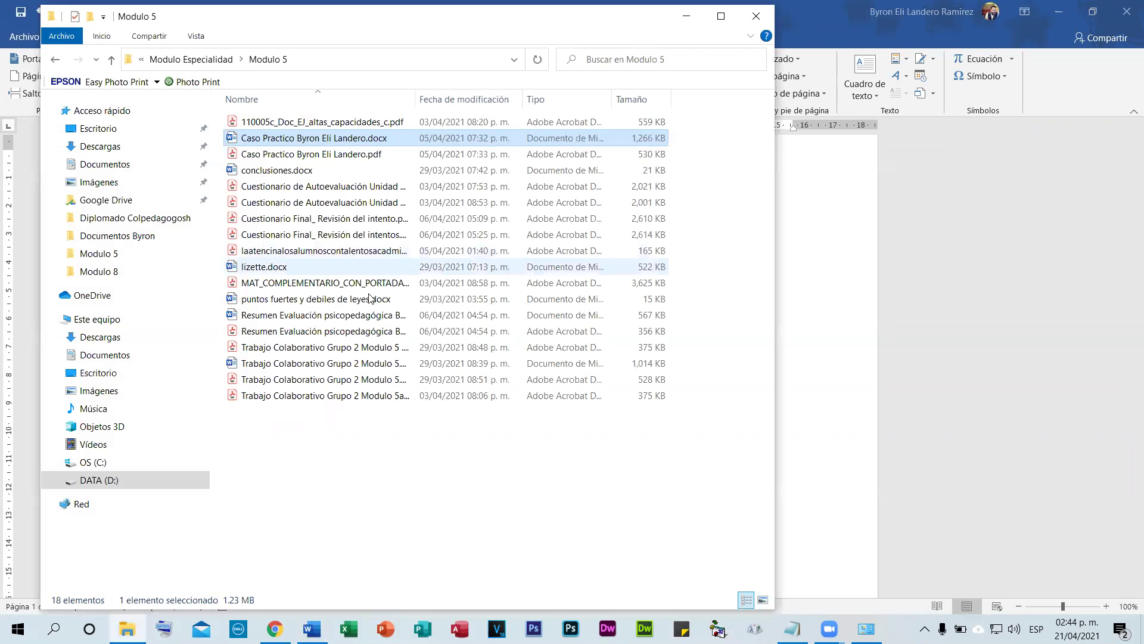
- View and close the evaluation summary, then open Trabajo Colaborativo Grupo 2 Modulo 5.docx
left_click(268, 314)
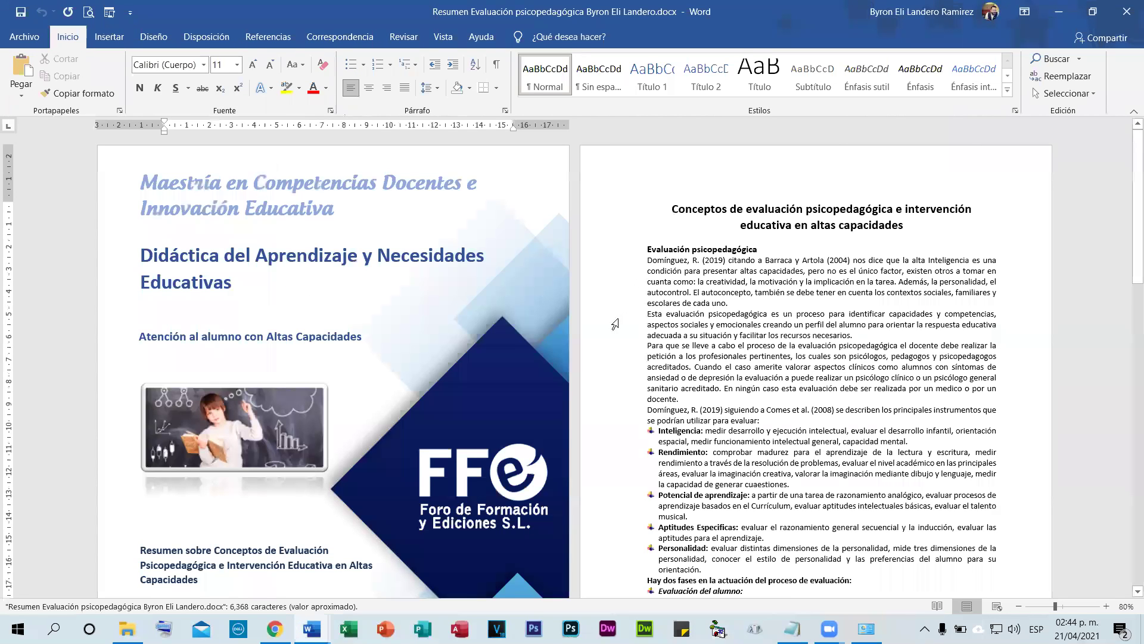
scroll(615, 324, "down", 5)
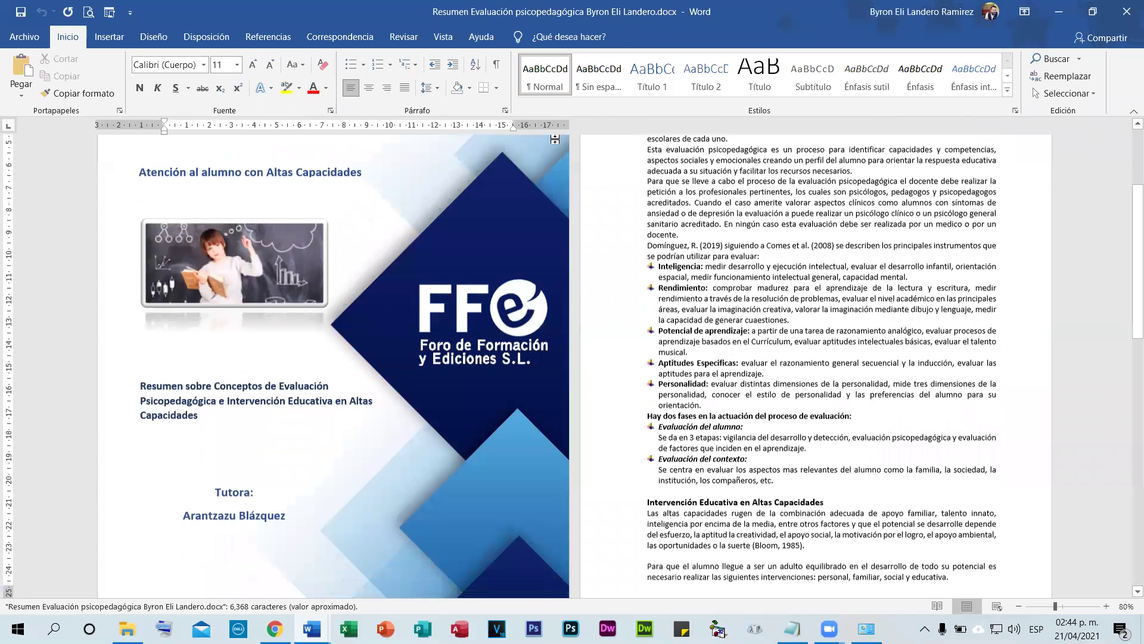
left_click(1127, 11)
left_click(1056, 12)
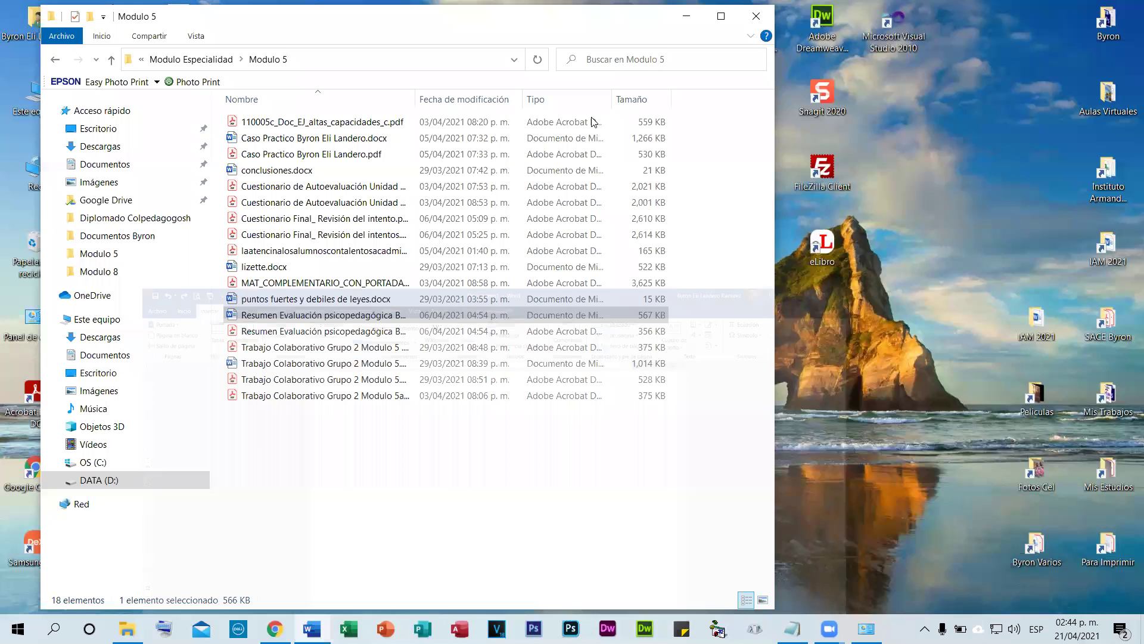
double_click(288, 365)
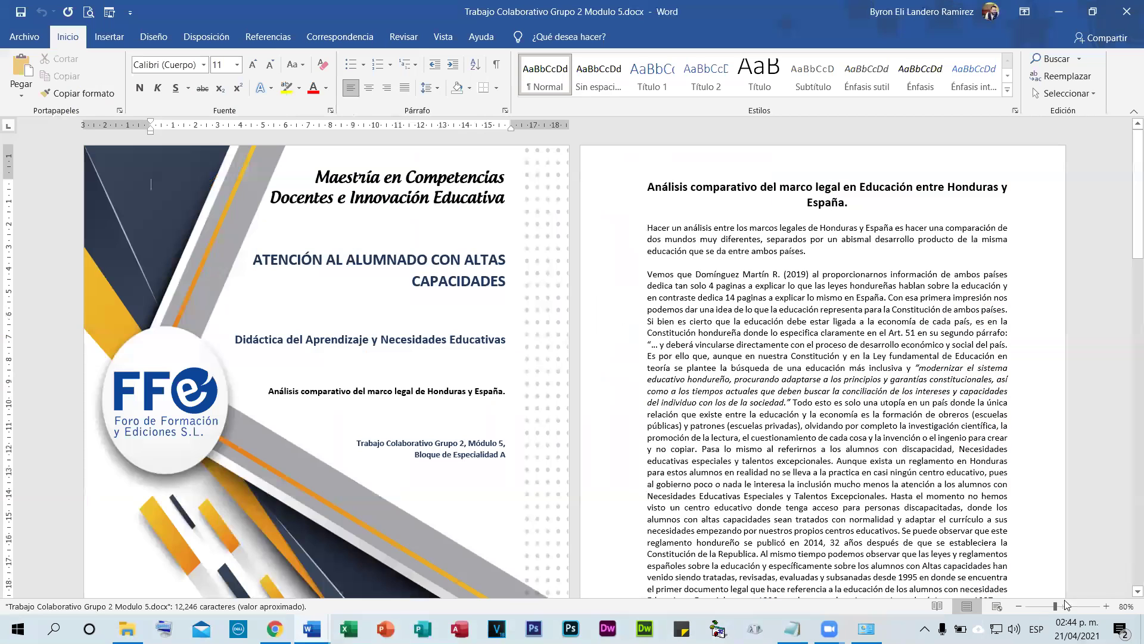
- Zoom in on the Trabajo Colaborativo cover and analysis pages, review them, and close the document
left_click(1107, 606)
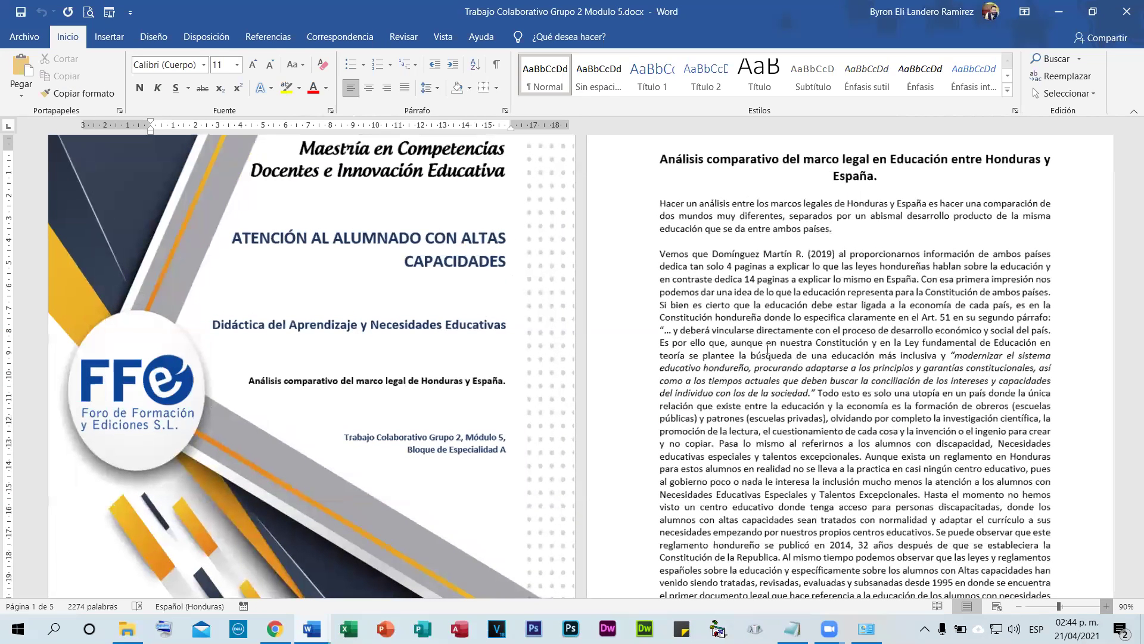
scroll(768, 353, "up", 1)
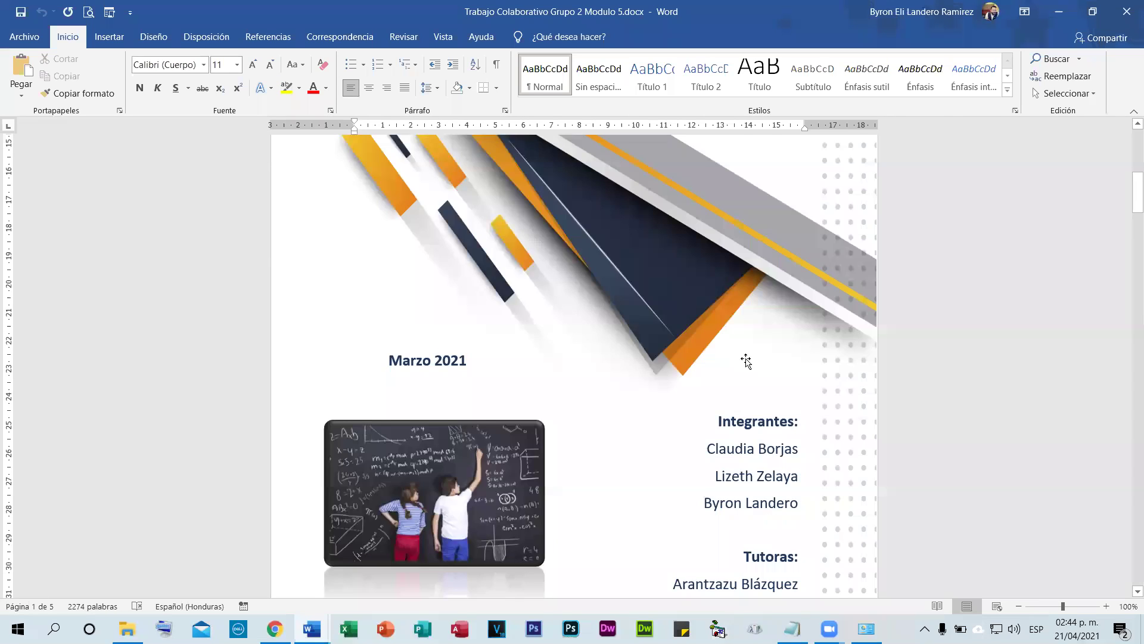
scroll(746, 361, "up", 10)
scroll(744, 359, "down", 5)
scroll(746, 358, "down", 10)
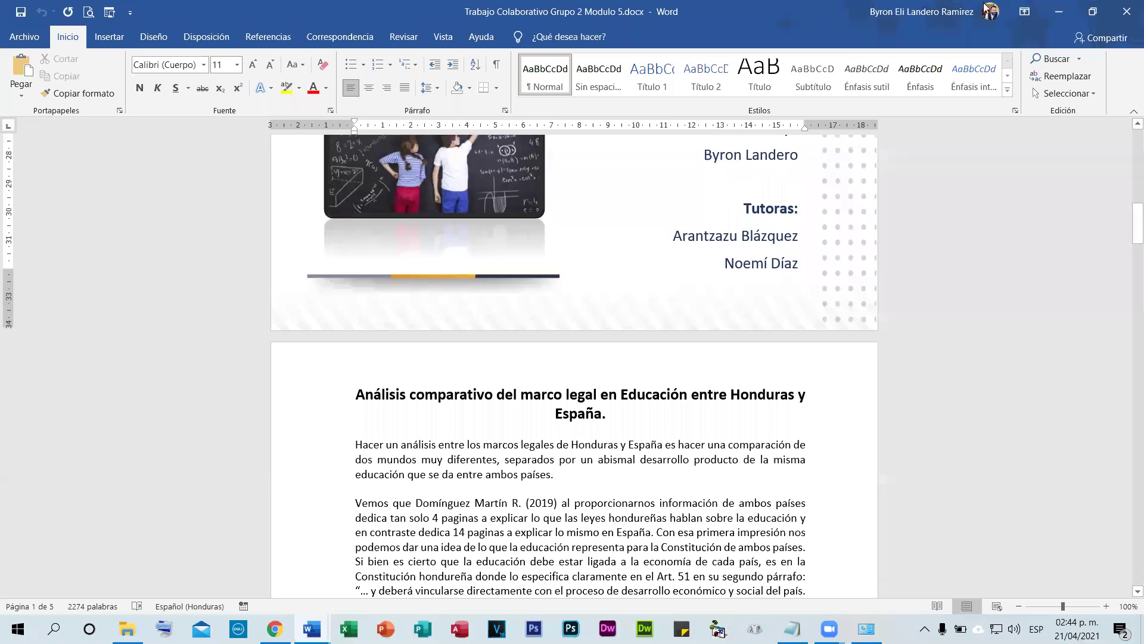
scroll(1055, 7, "up", 8)
left_click(1126, 12)
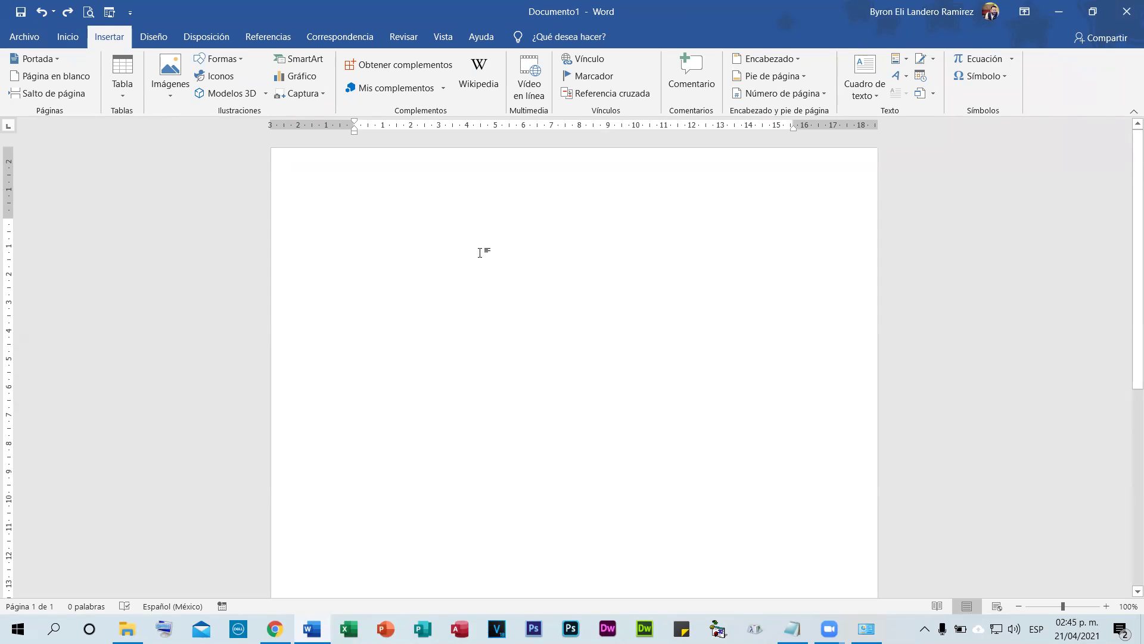
- Insert the Whisp cover page with date, title and subtitle placeholders into the blank document
left_click(35, 59)
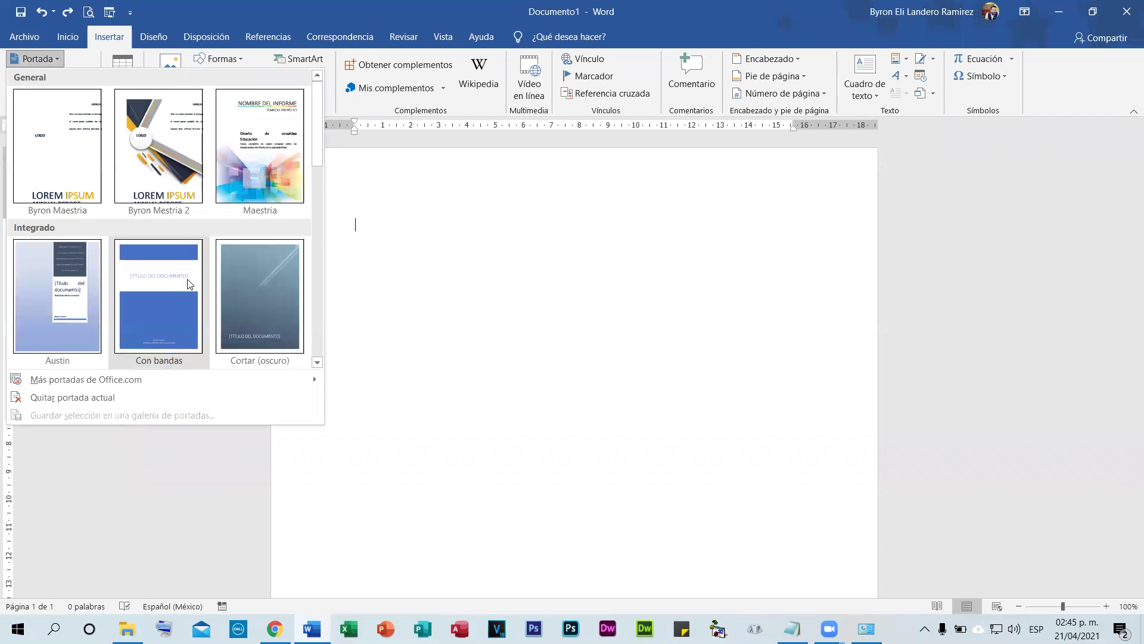
scroll(186, 278, "down", 3)
scroll(31, 243, "down", 2)
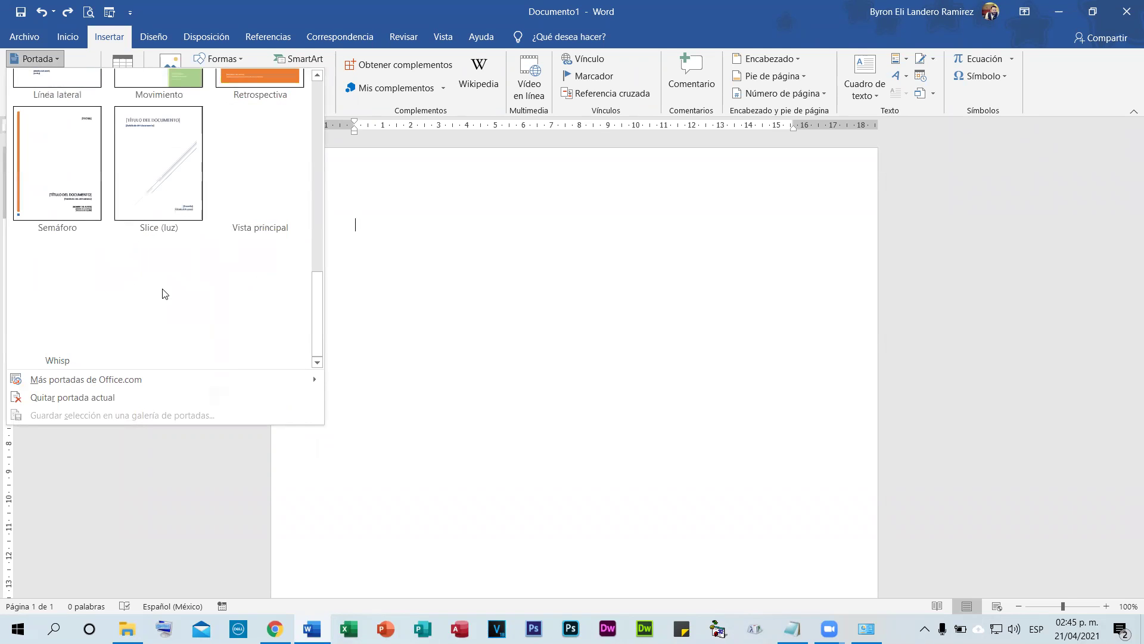
left_click(80, 221)
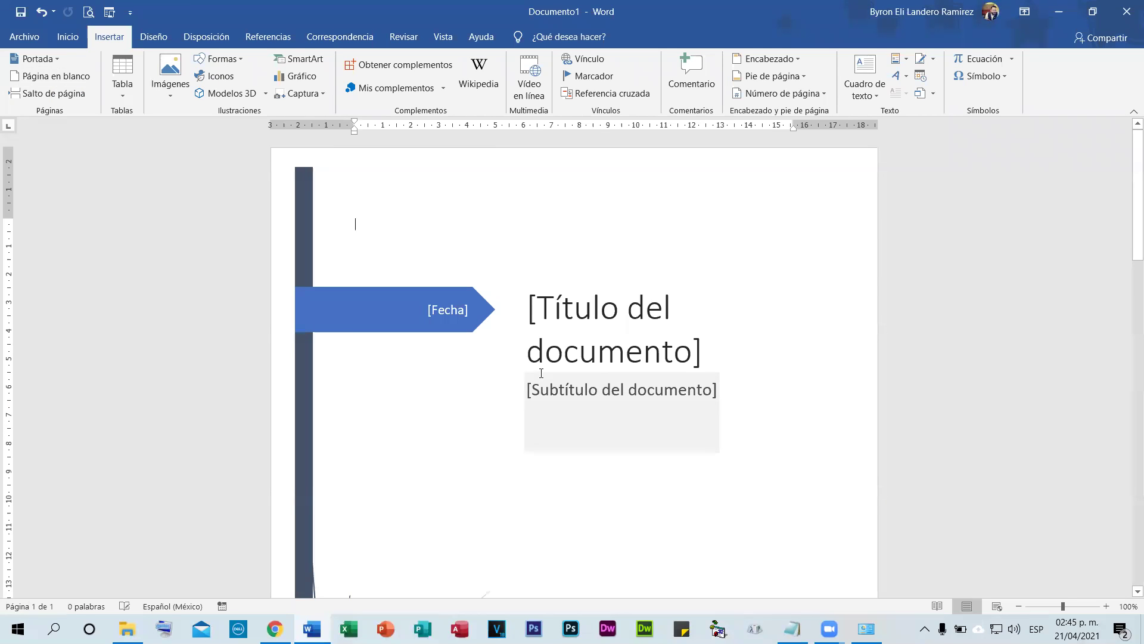
scroll(680, 401, "down", 6)
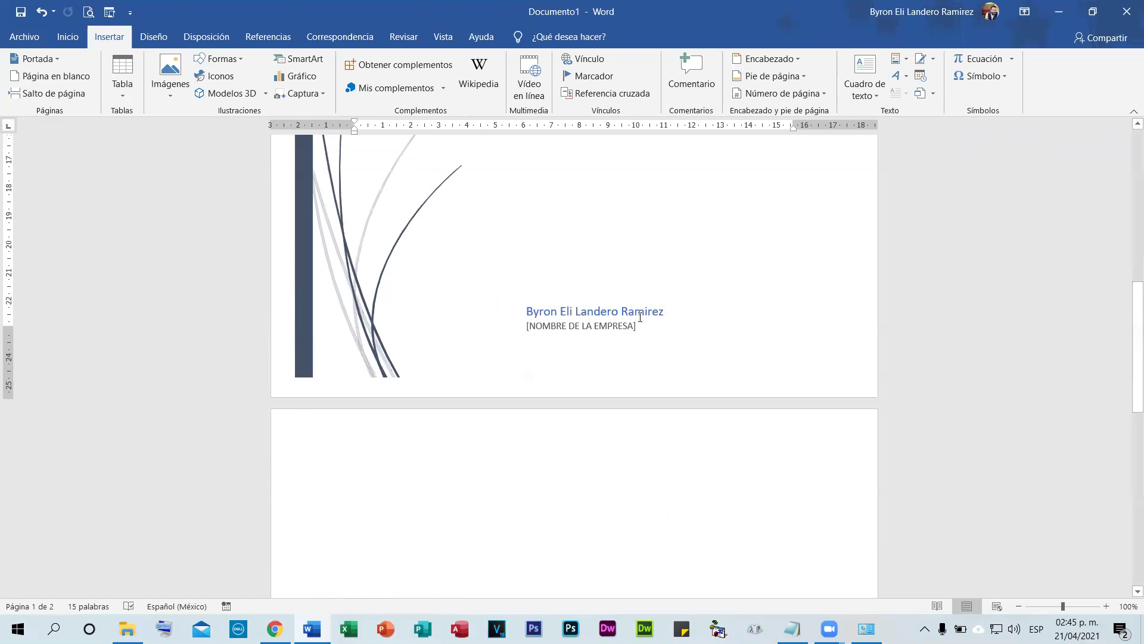
- Change the user name setting in Word Options and apply it
left_click(27, 38)
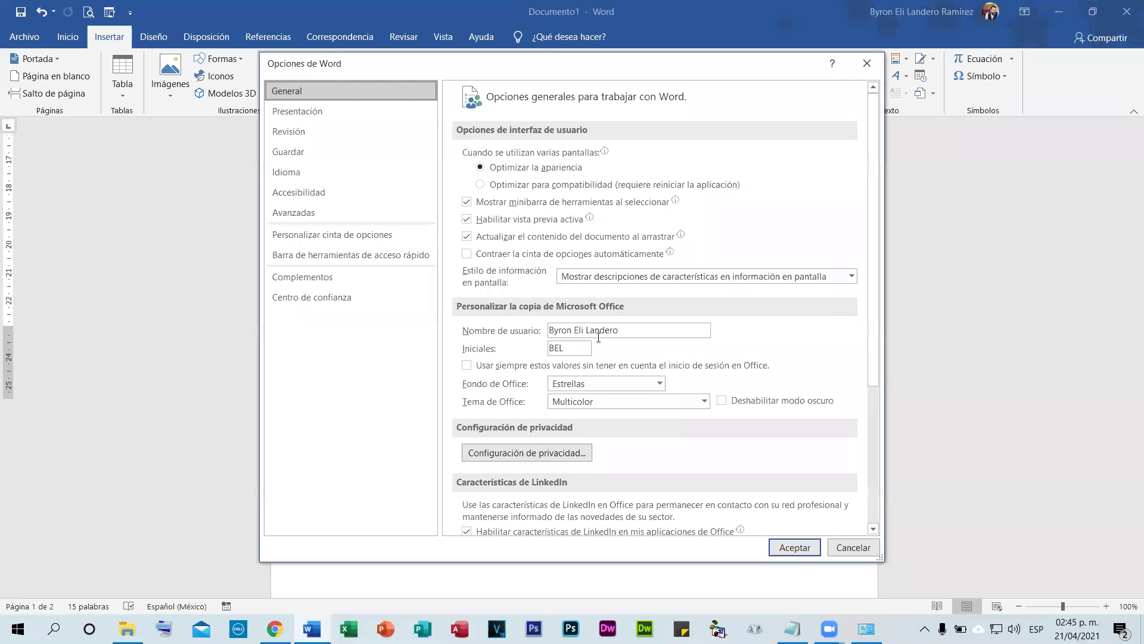
left_click_drag(733, 72, 228, 204)
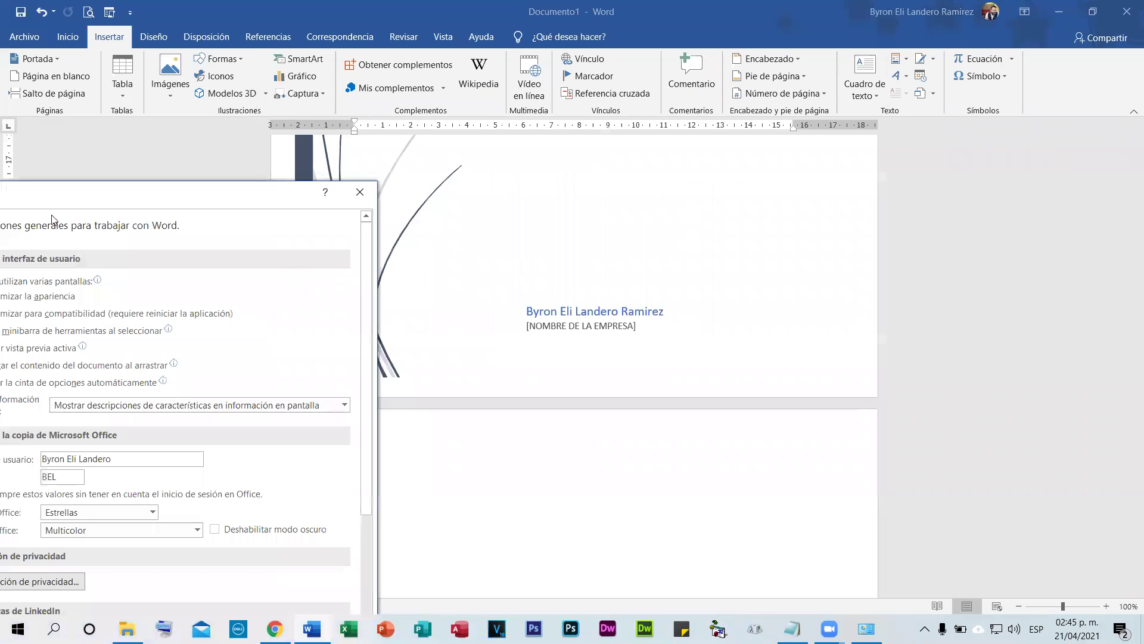
left_click_drag(125, 198, 516, 103)
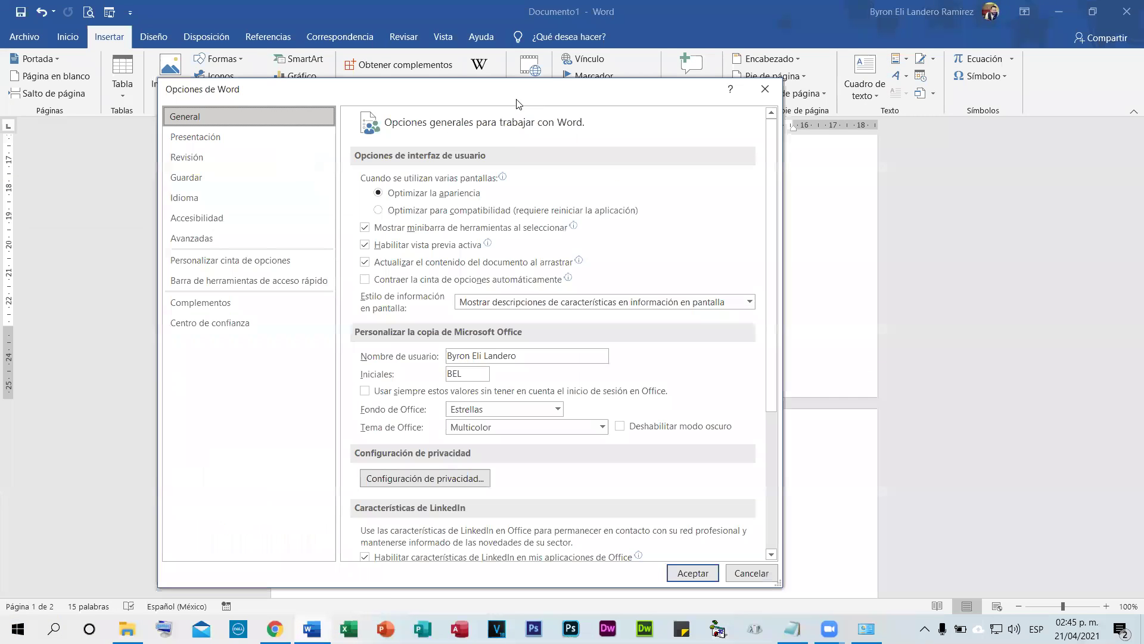
left_click(538, 354)
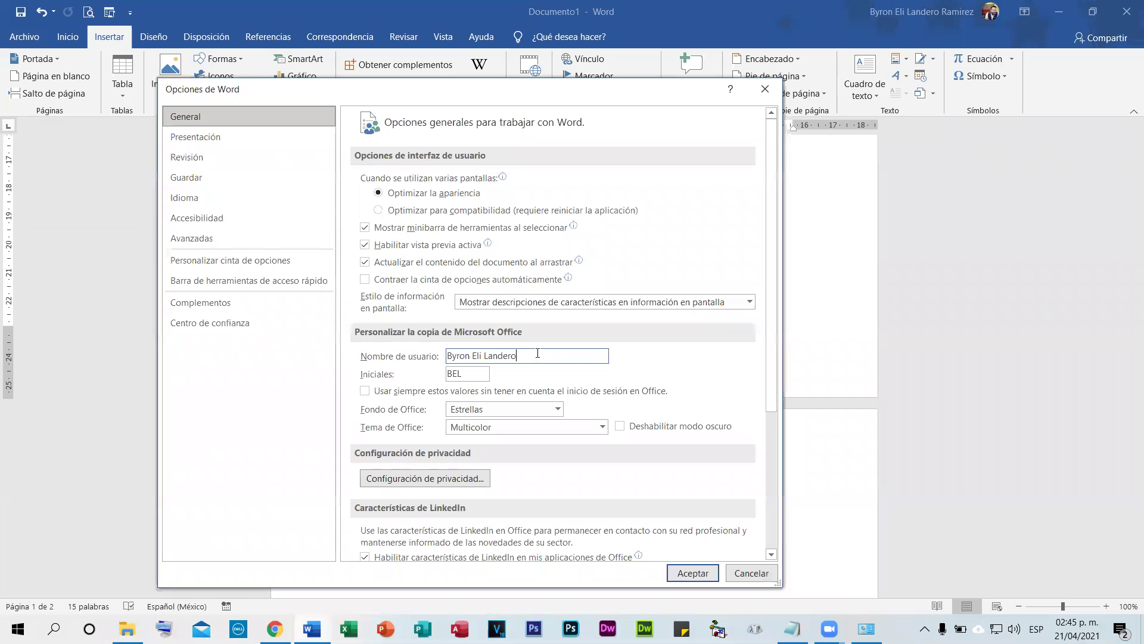
left_click(692, 573)
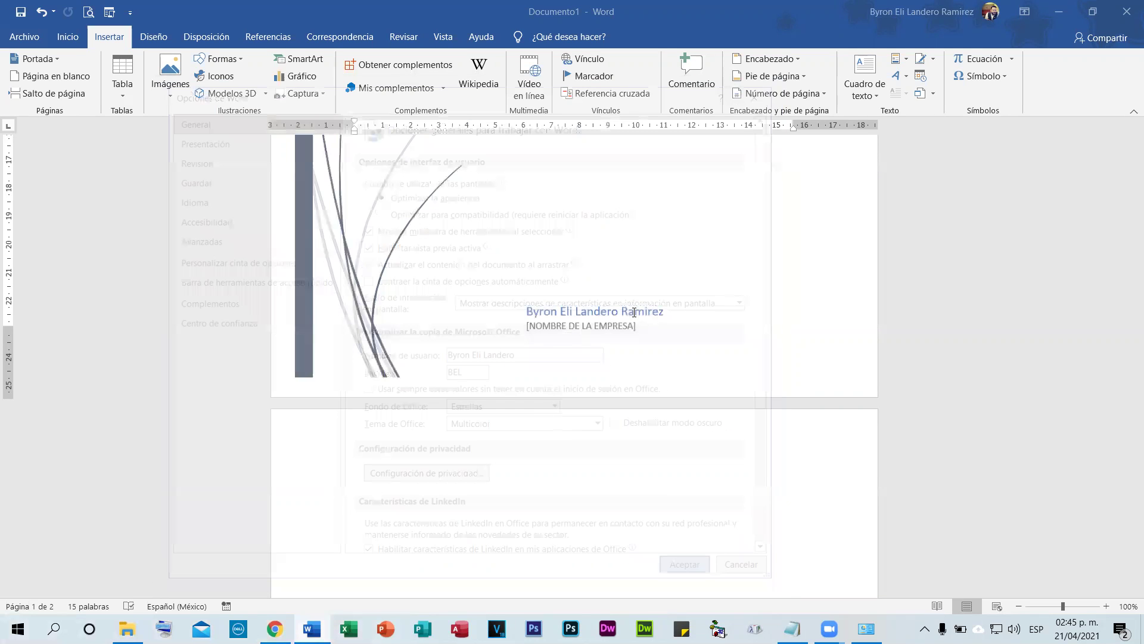
scroll(646, 378, "up", 8)
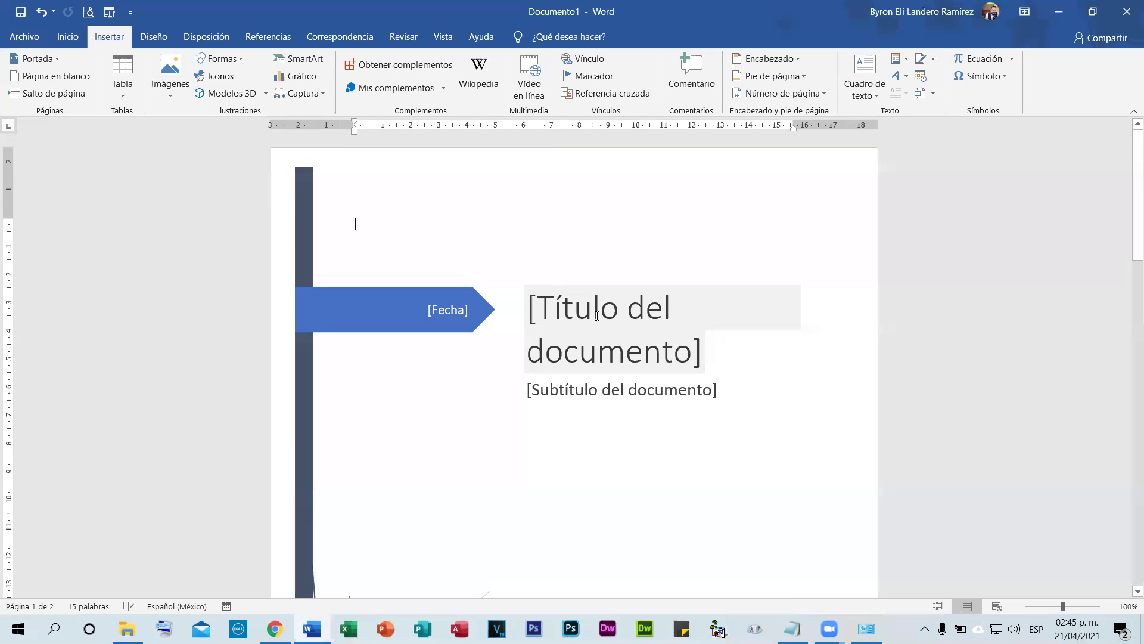
- Enter FUNDAUPN as the title and 'Diplomado de Informática' as the subtitle, correcting the accent
left_click(597, 316)
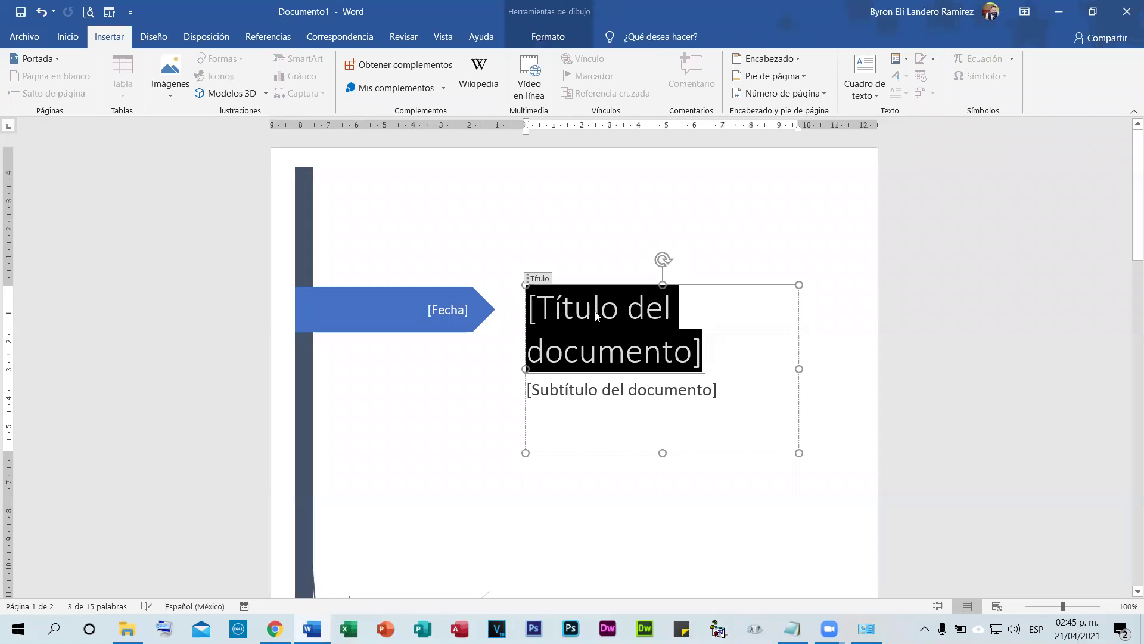
type("FUNDAUPN")
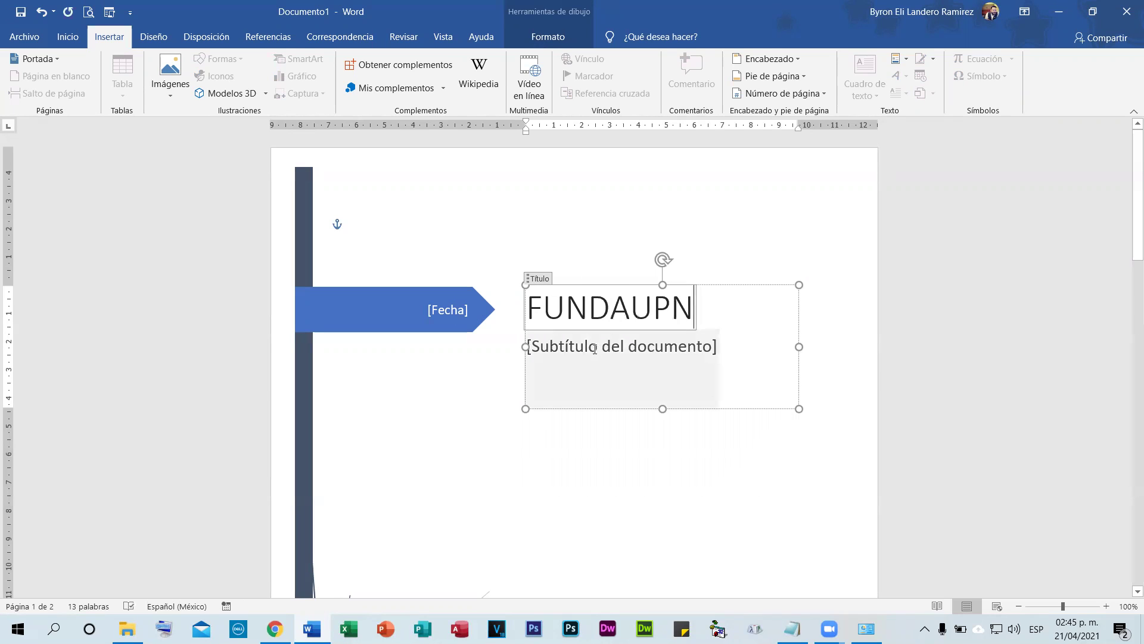
left_click(595, 349)
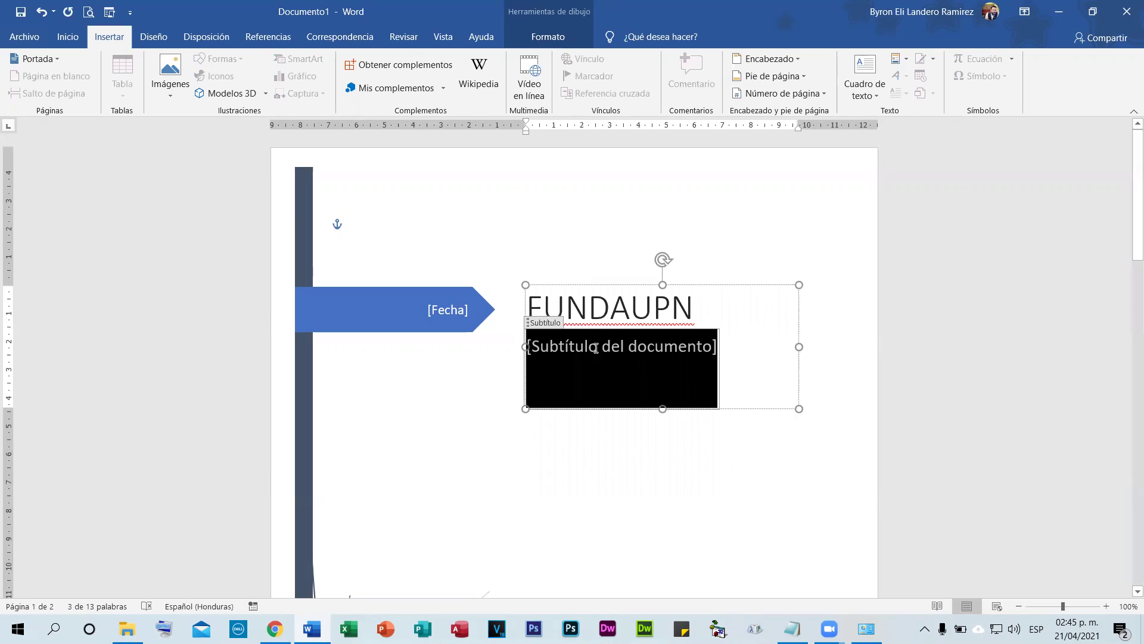
type("Diplomado")
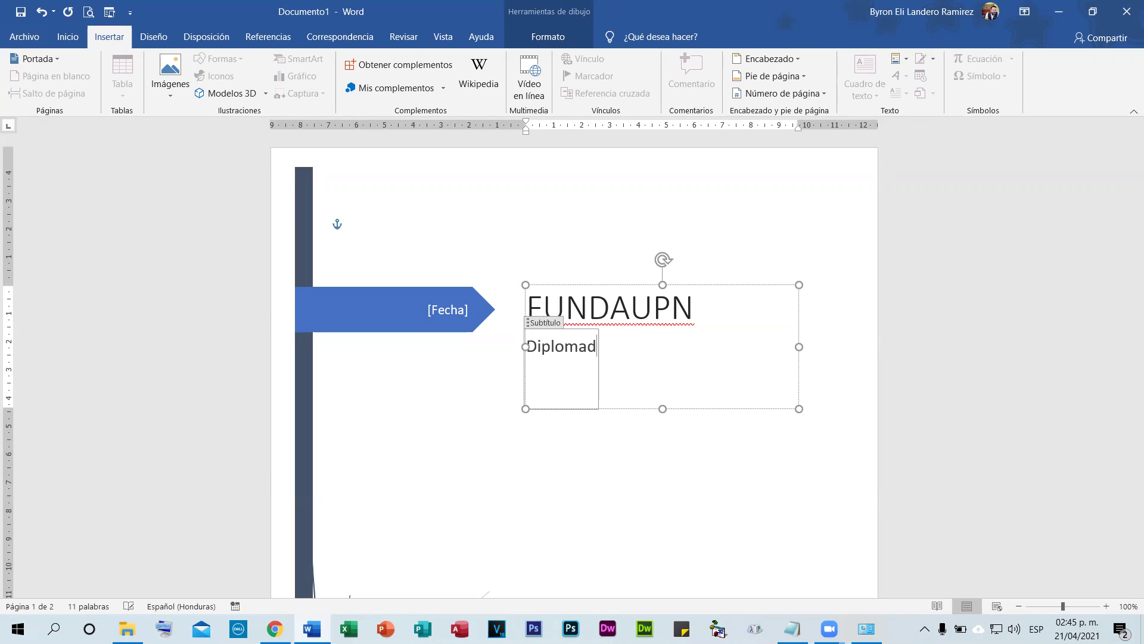
key("BackSpace")
key("BackSpace")
key("BackSpace")
key("BackSpace")
key("BackSpace")
key("BackSpace")
key("BackSpace")
key("BackSpace")
type("plomado de Informatica")
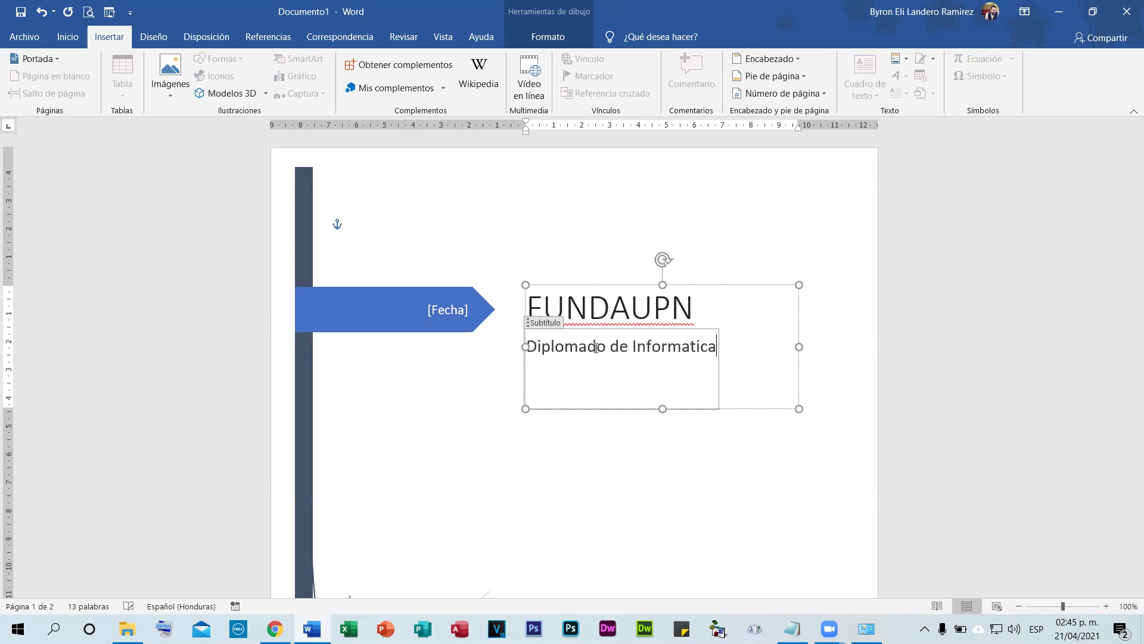
left_click(598, 347)
right_click(654, 348)
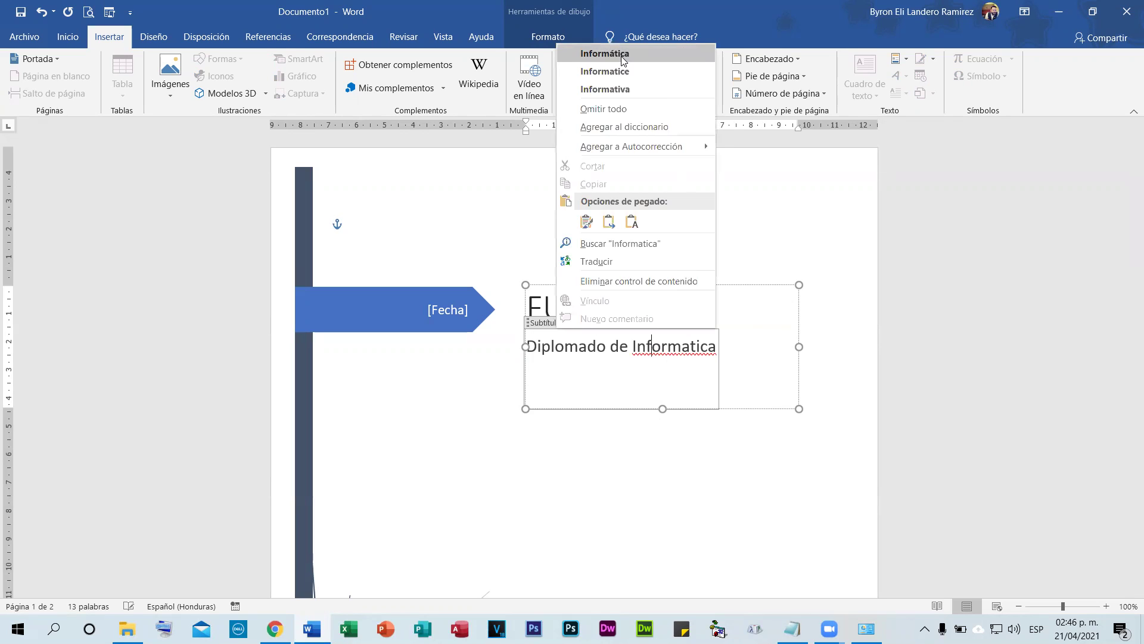
left_click(599, 52)
- Ignore the spelling flag on FUNDAUPN and set the cover date to today, 21-4-2021
left_click(603, 310)
right_click(603, 310)
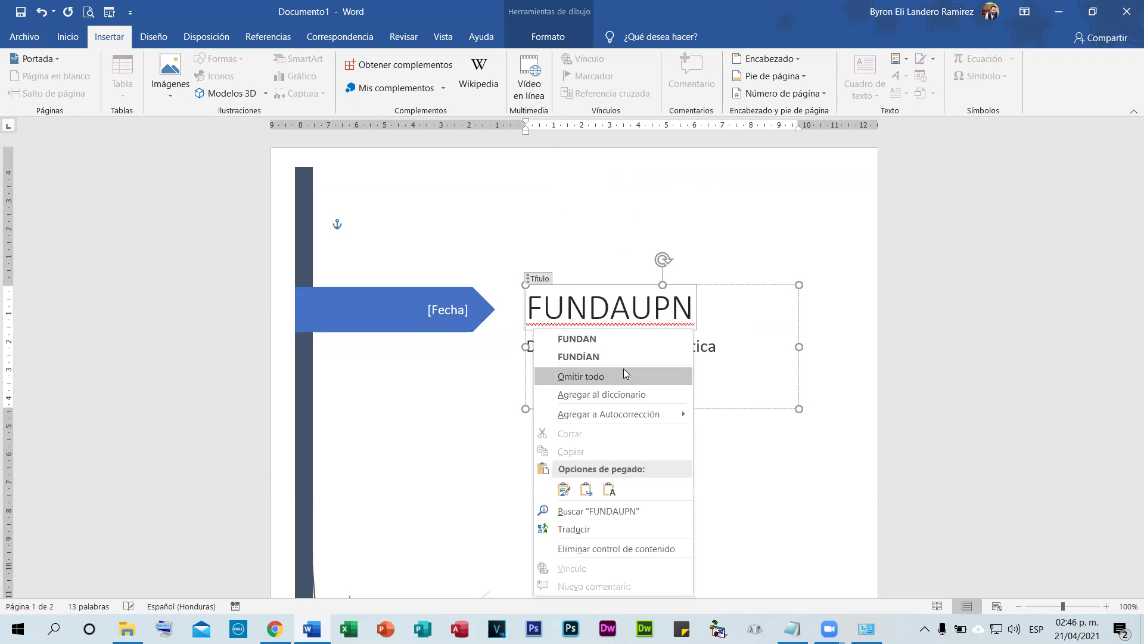
left_click(629, 376)
left_click(449, 311)
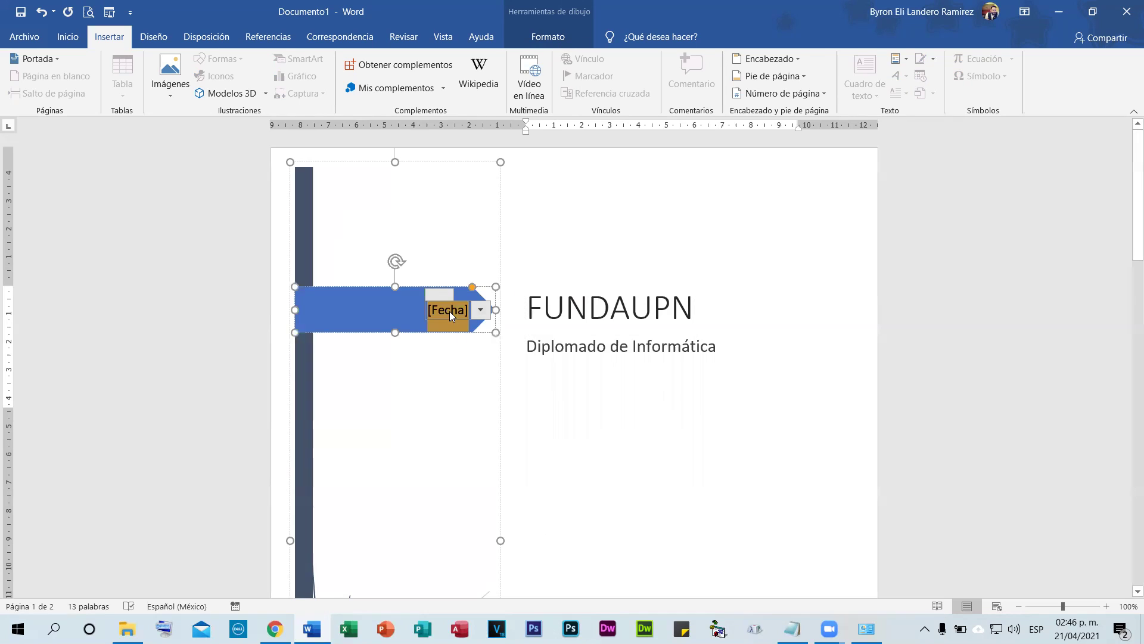
left_click(481, 311)
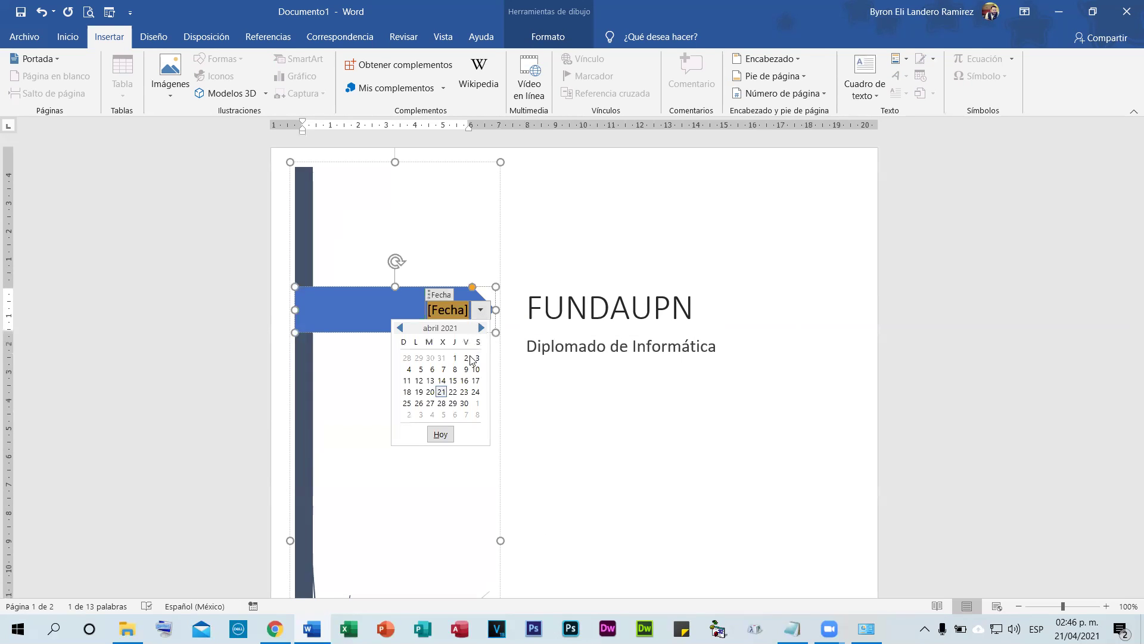
left_click(446, 434)
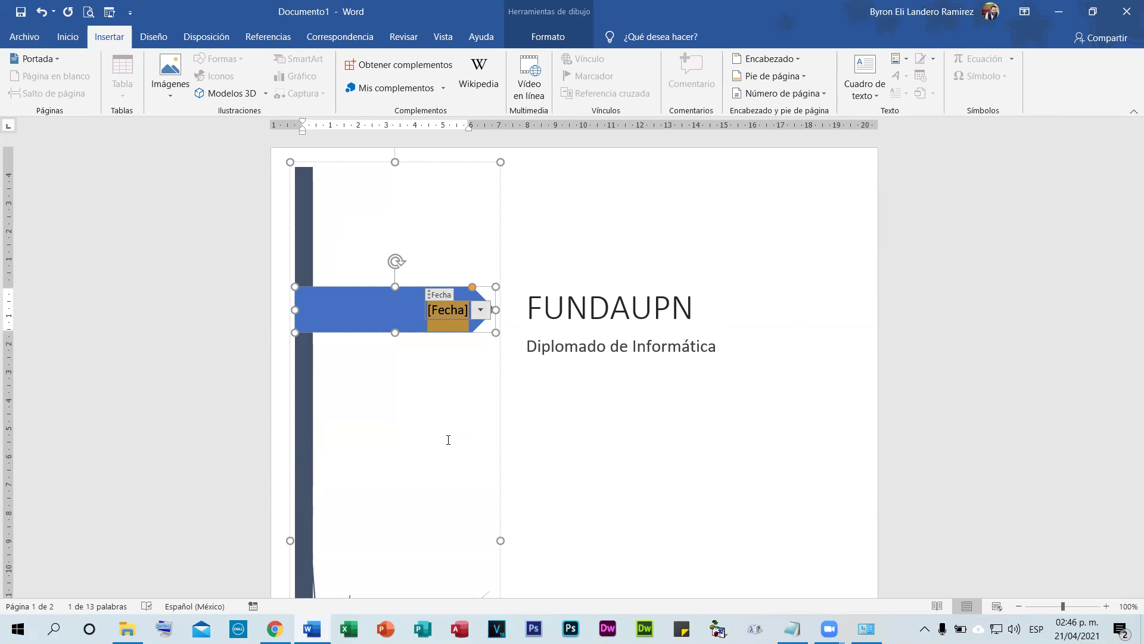
left_click(456, 372)
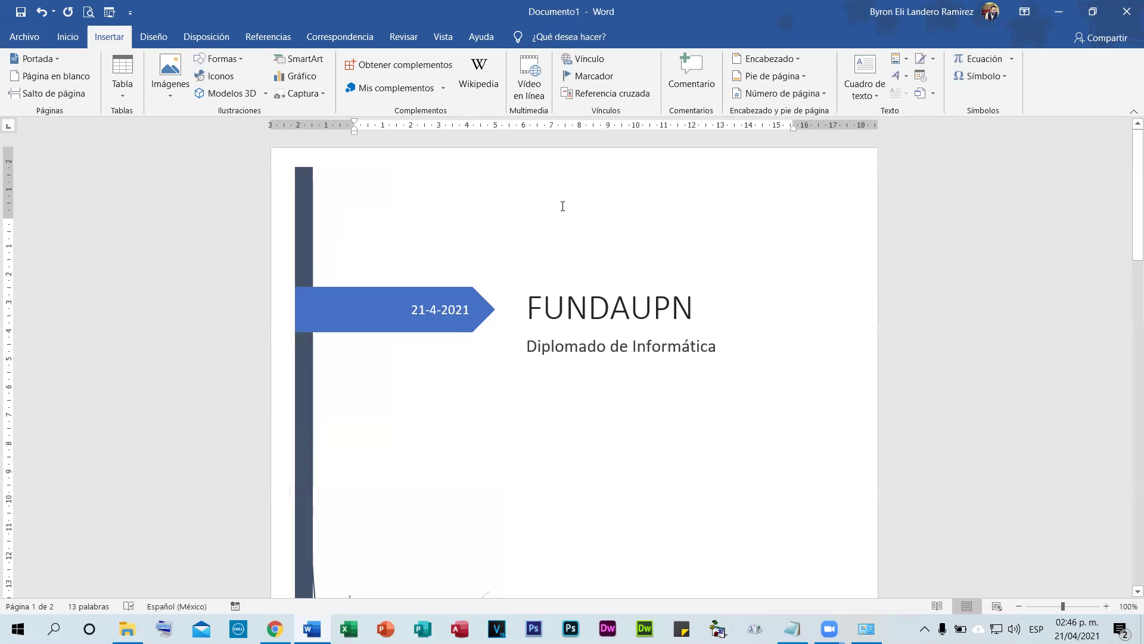
- Type throwaway text on page 2, then undo it and the cover-page entries back to a blank page
scroll(616, 357, "down", 10)
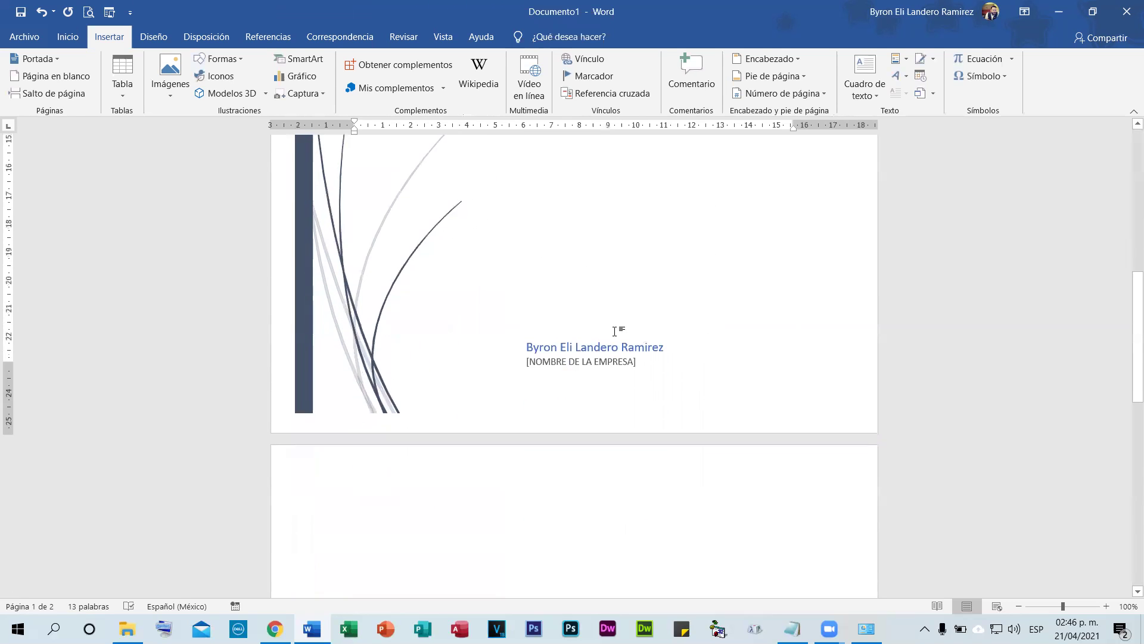
scroll(615, 331, "up", 10)
scroll(733, 365, "down", 6)
scroll(733, 426, "down", 5)
scroll(741, 421, "up", 10)
scroll(715, 424, "down", 10)
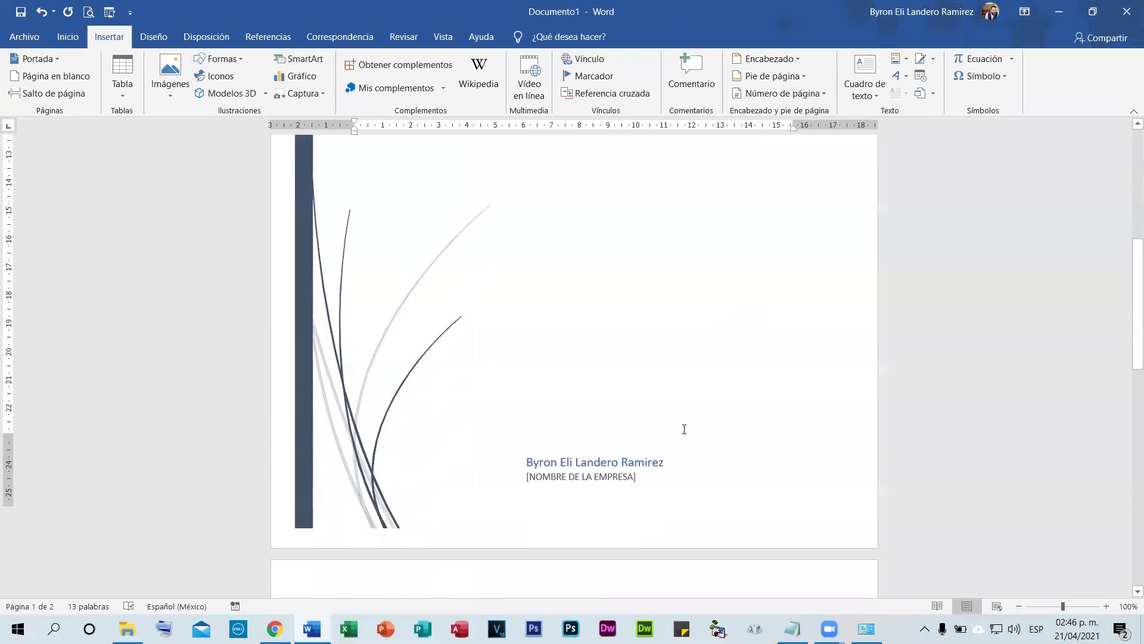
scroll(521, 363, "down", 8)
left_click(485, 294)
type("xzfvxcvbxcvbxcvbxcvbxcvb")
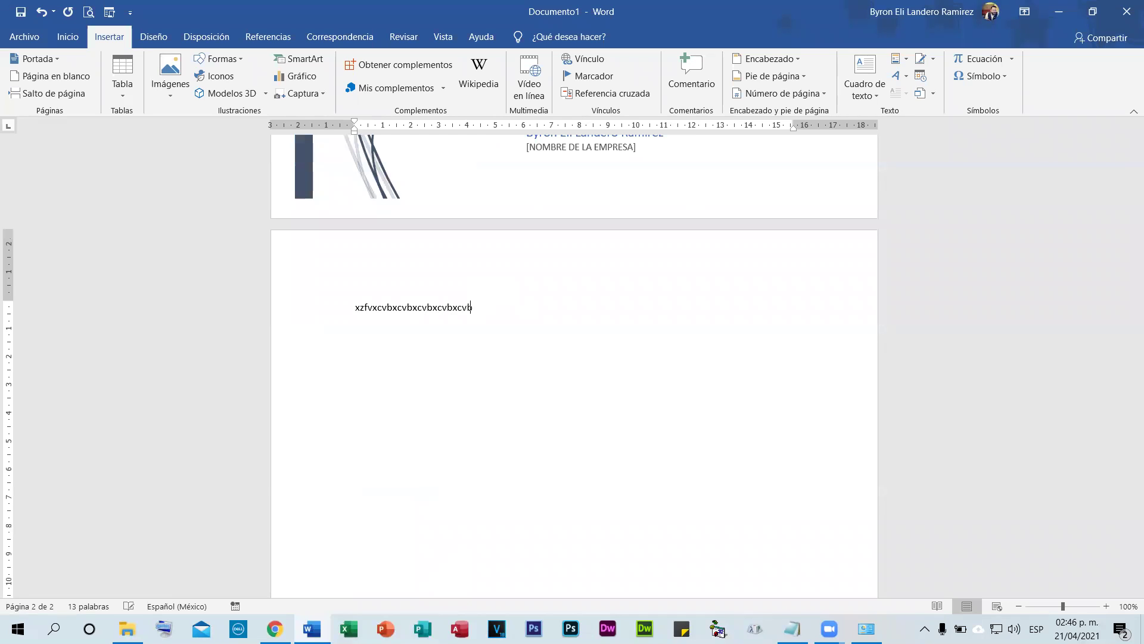
key("BackSpace")
key("BackSpace")
key("BackSpace")
key("BackSpace")
key("BackSpace")
key("BackSpace")
key("BackSpace")
key("BackSpace")
key("BackSpace")
key("BackSpace")
key("ctrl+z")
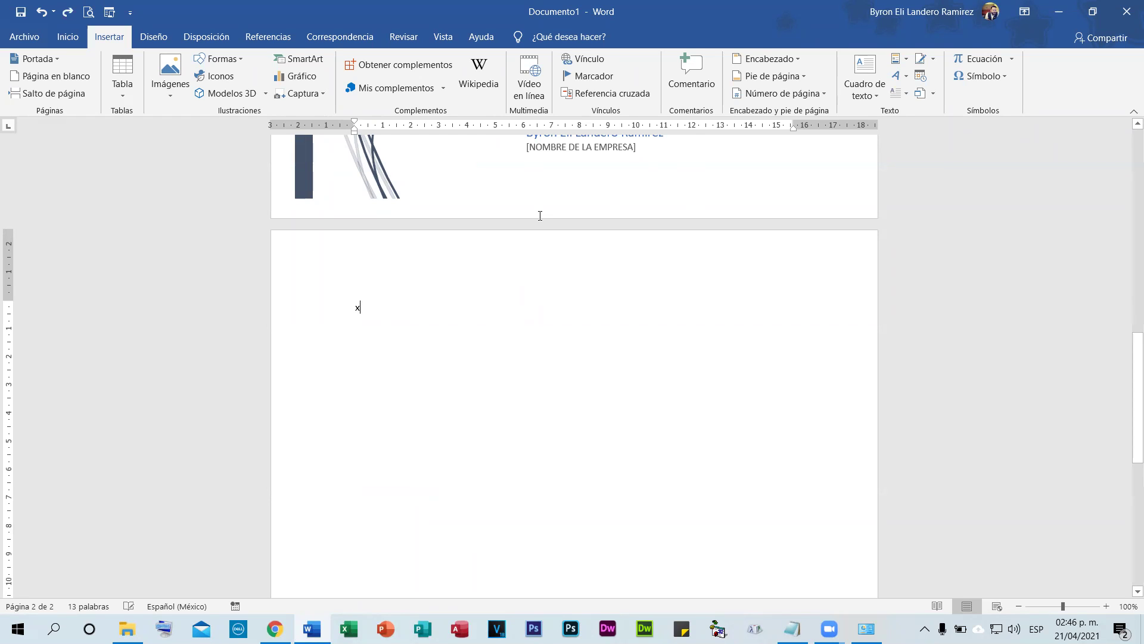
key("ctrl+z")
key("ctrl+z")
key("ctrl+z")
key("ctrl+z")
key("ctrl+z")
key("ctrl+z")
key("ctrl+z")
key("ctrl+z")
key("ctrl+z")
key("ctrl+z")
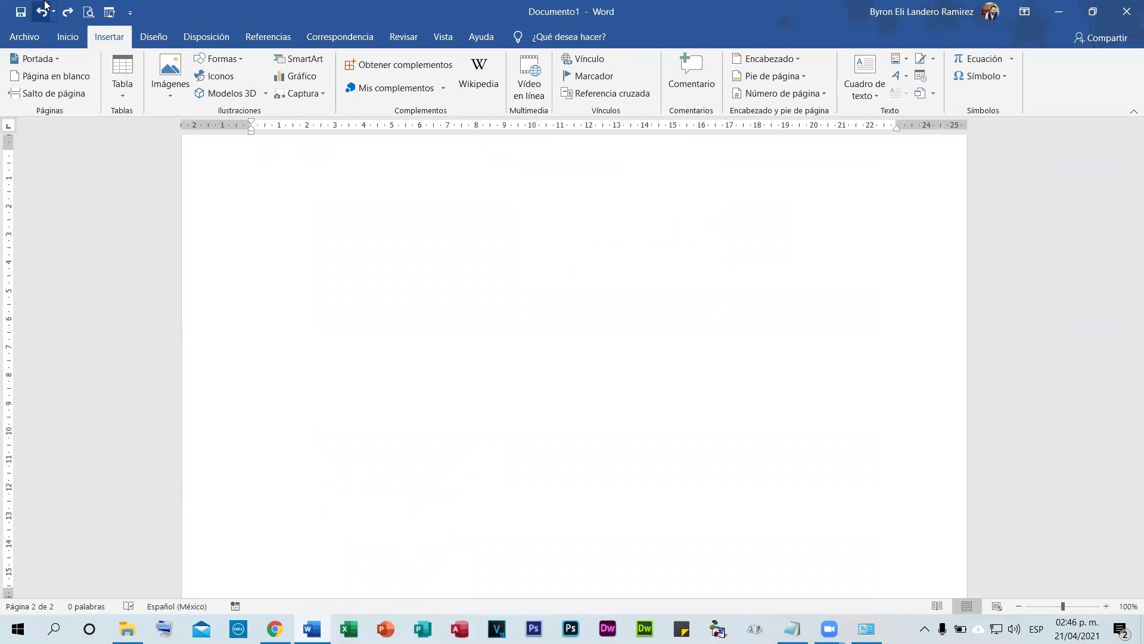
- Redo the five undone edits, then begin typing the author's first name on the Inicio tab
left_click(67, 12)
left_click(67, 12)
left_click(67, 12)
left_click(67, 12)
left_click(67, 12)
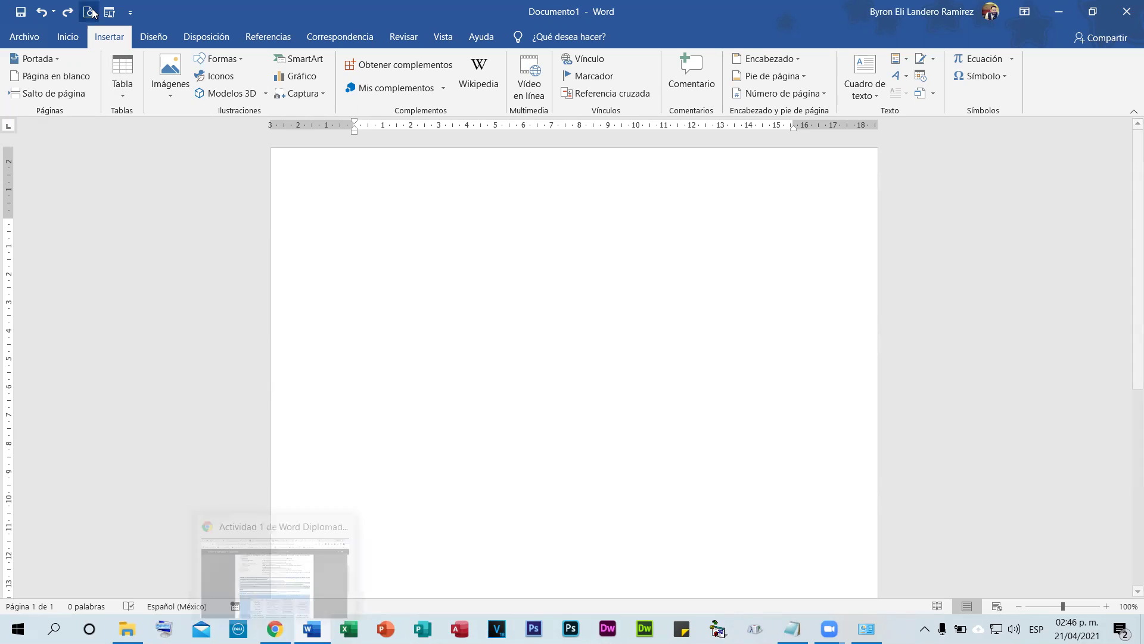
left_click(67, 37)
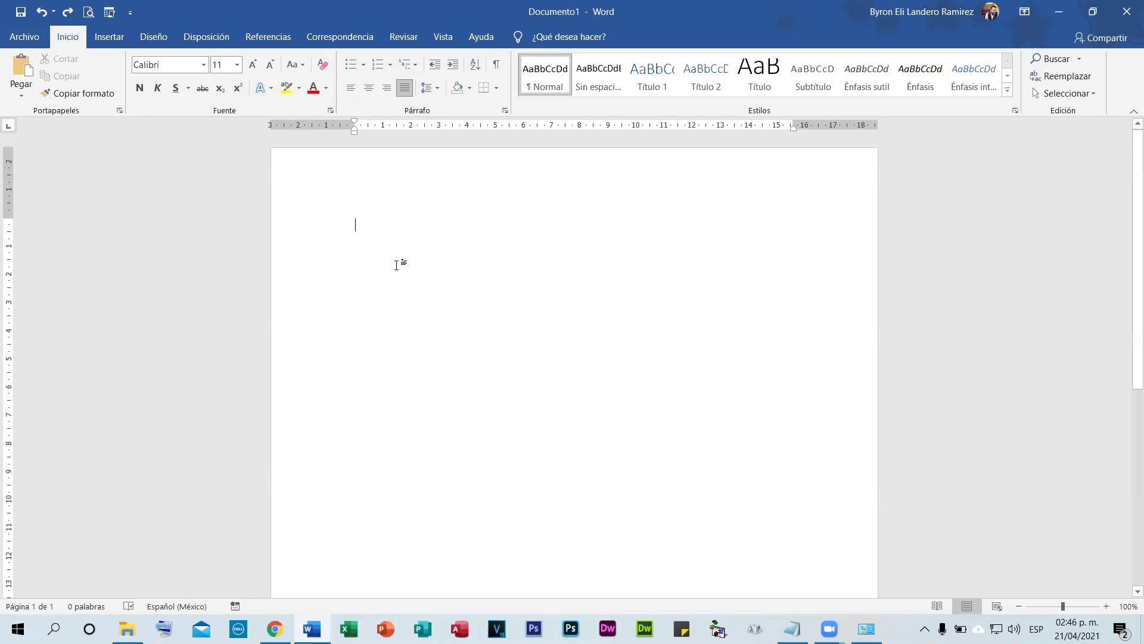
type("Vyro")
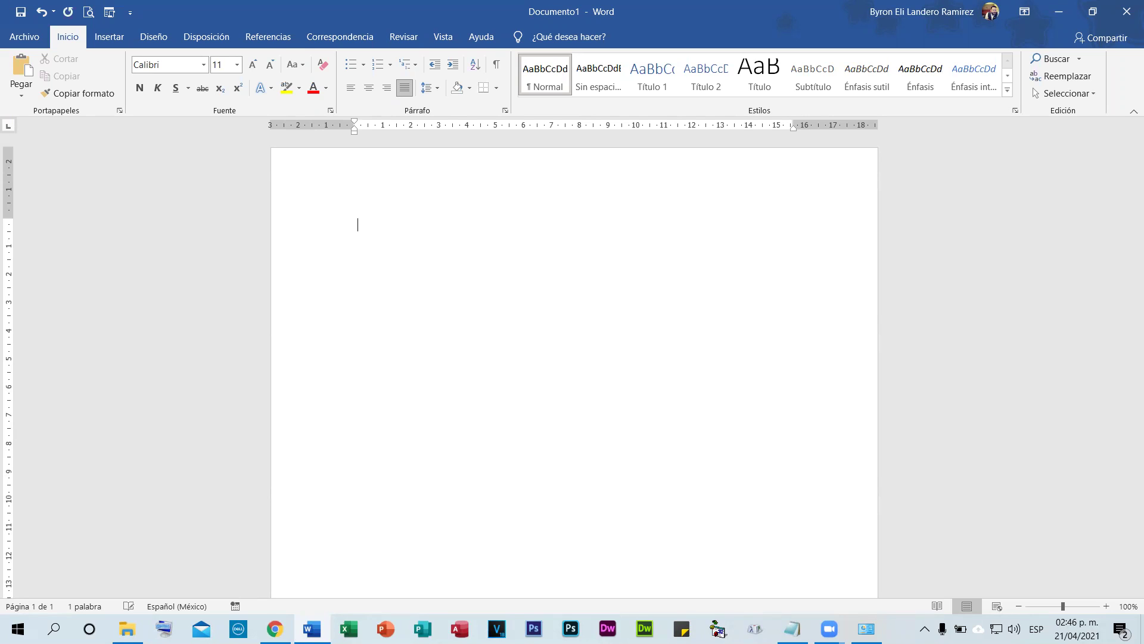
type(" E")
- Finish typing the author's full name and set the text to single (1.0) line spacing
type("Landero Ramírez")
key("Return")
key("Return")
triple_click(312, 224)
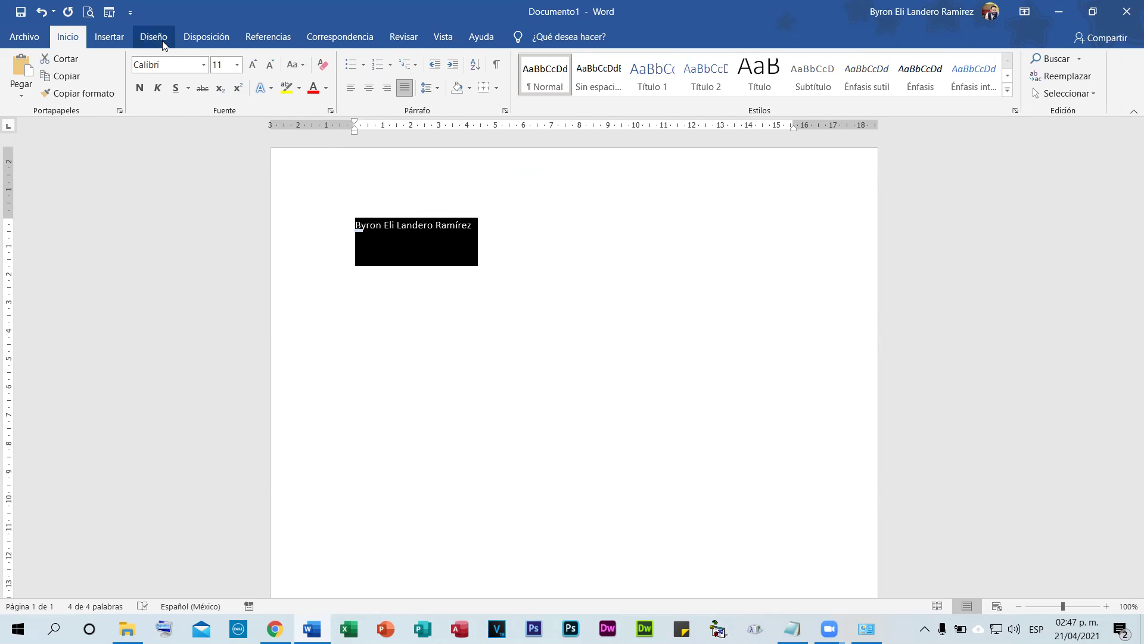
left_click(189, 38)
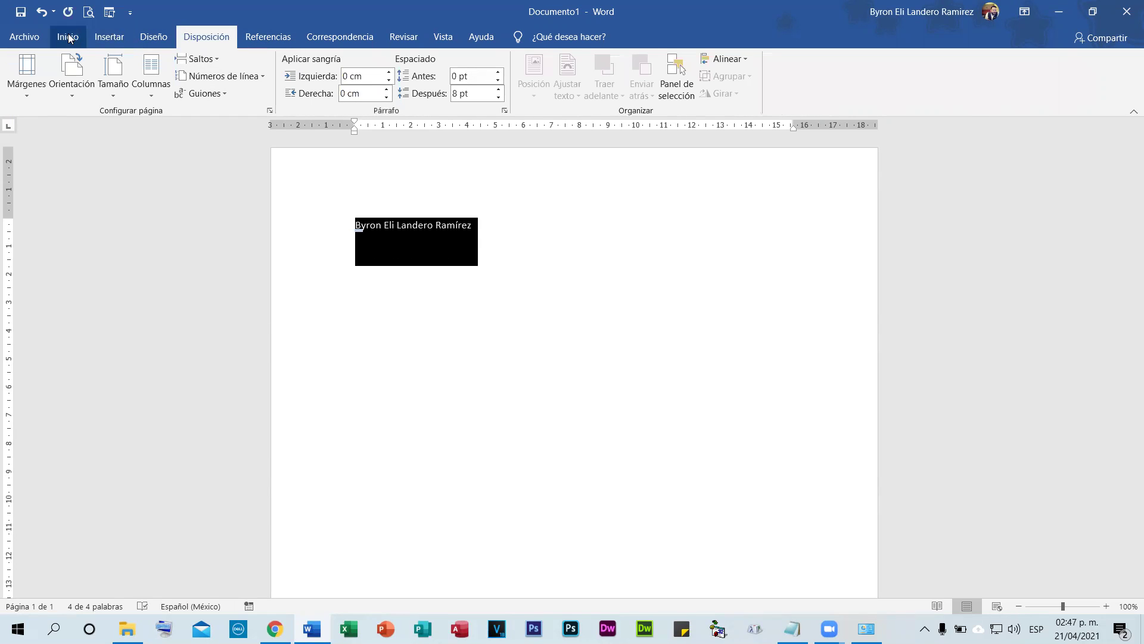
left_click(98, 38)
left_click(67, 36)
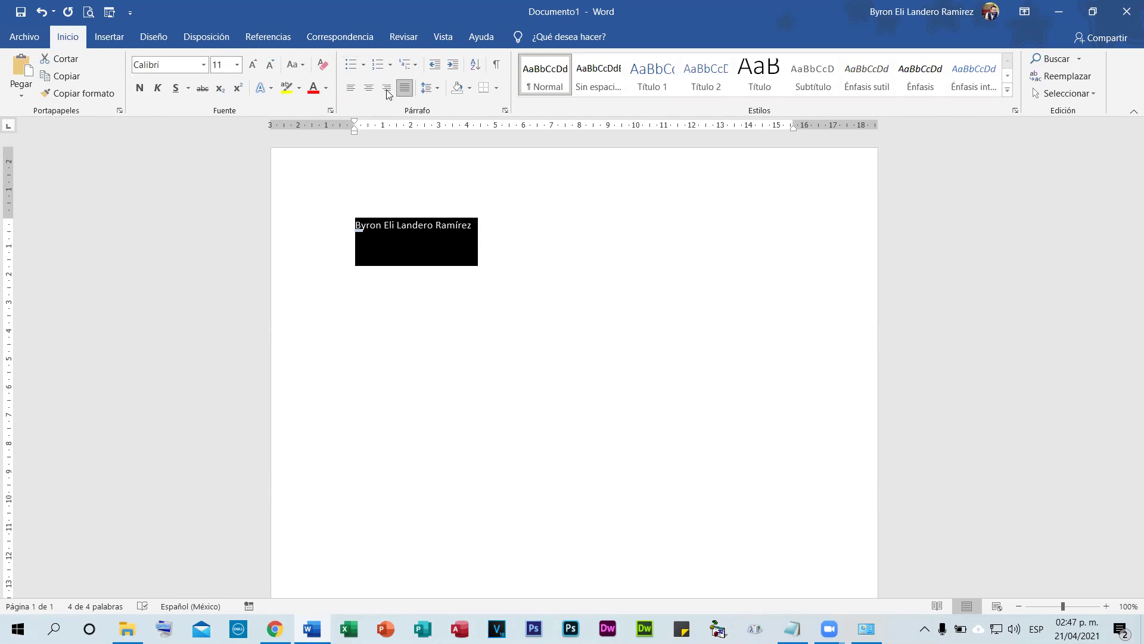
left_click(436, 92)
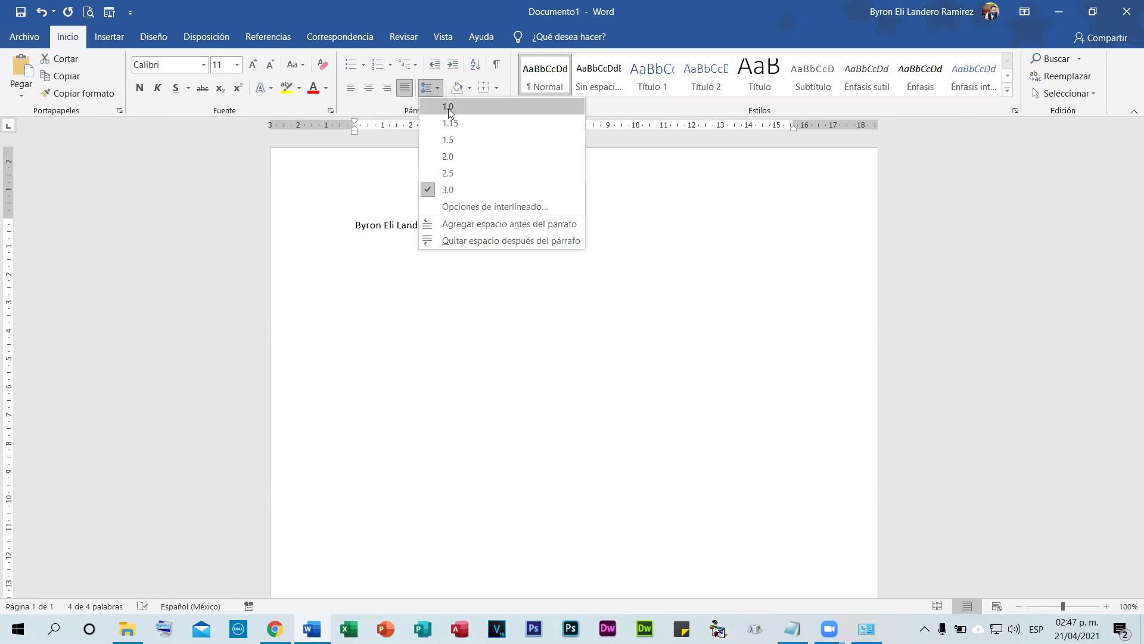
left_click(448, 107)
- Apply the Sin espaciado style to the name line and select it
left_click(407, 226)
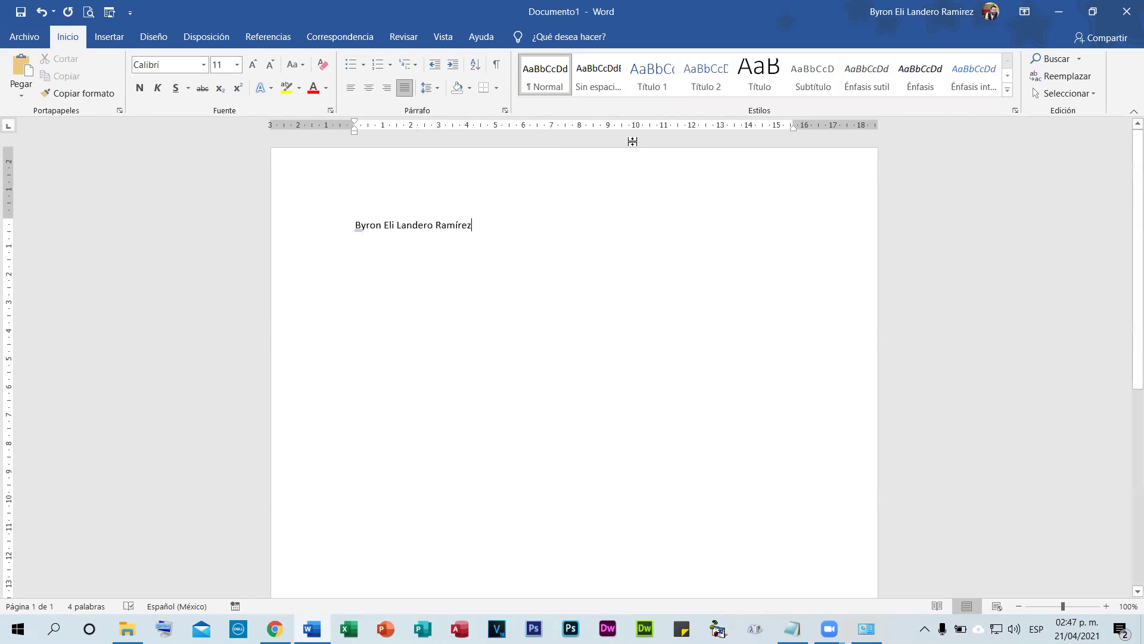
left_click(598, 77)
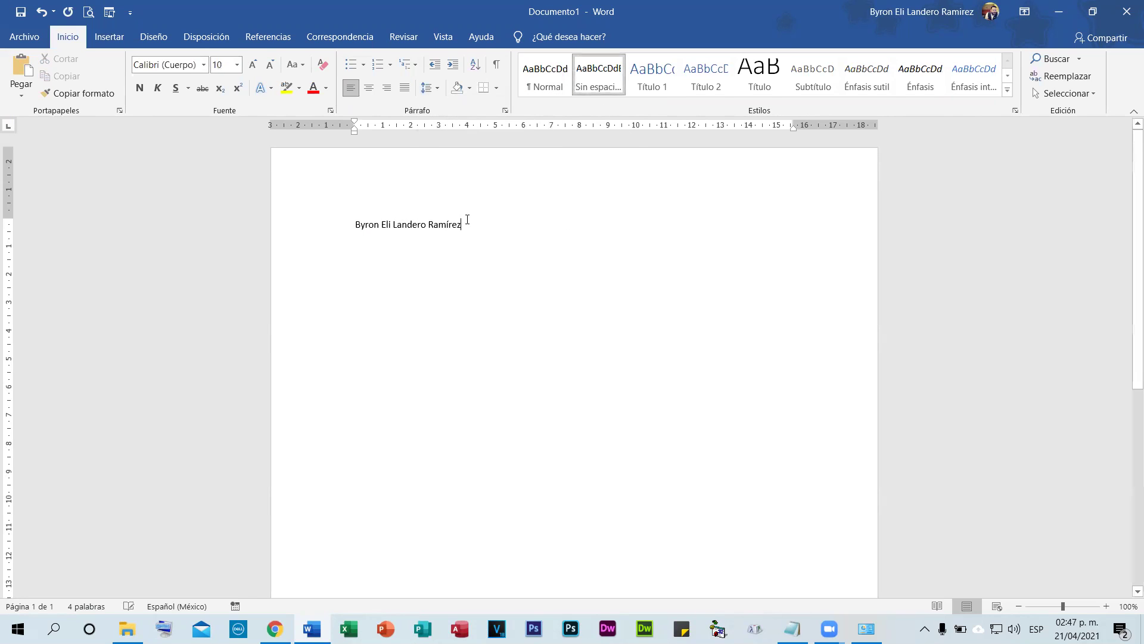
left_click(305, 227)
- Enlarge the name heading and apply the ChopinScript font
left_click(253, 65)
left_click(253, 64)
left_click(255, 71)
left_click(255, 72)
left_click(255, 72)
left_click(255, 71)
left_click(255, 72)
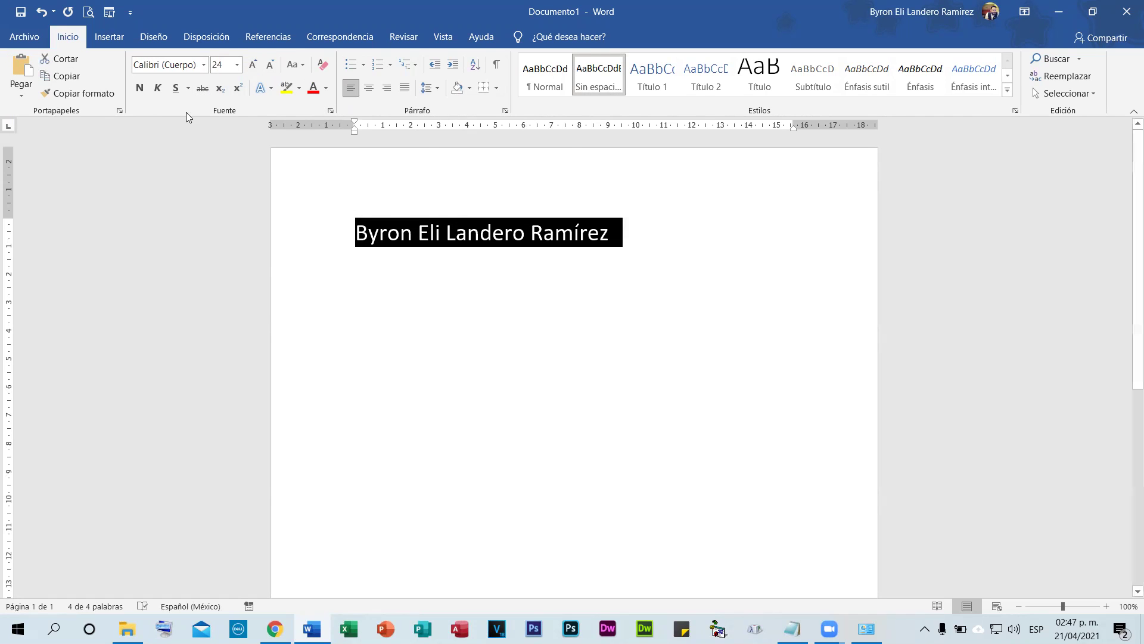
left_click(203, 65)
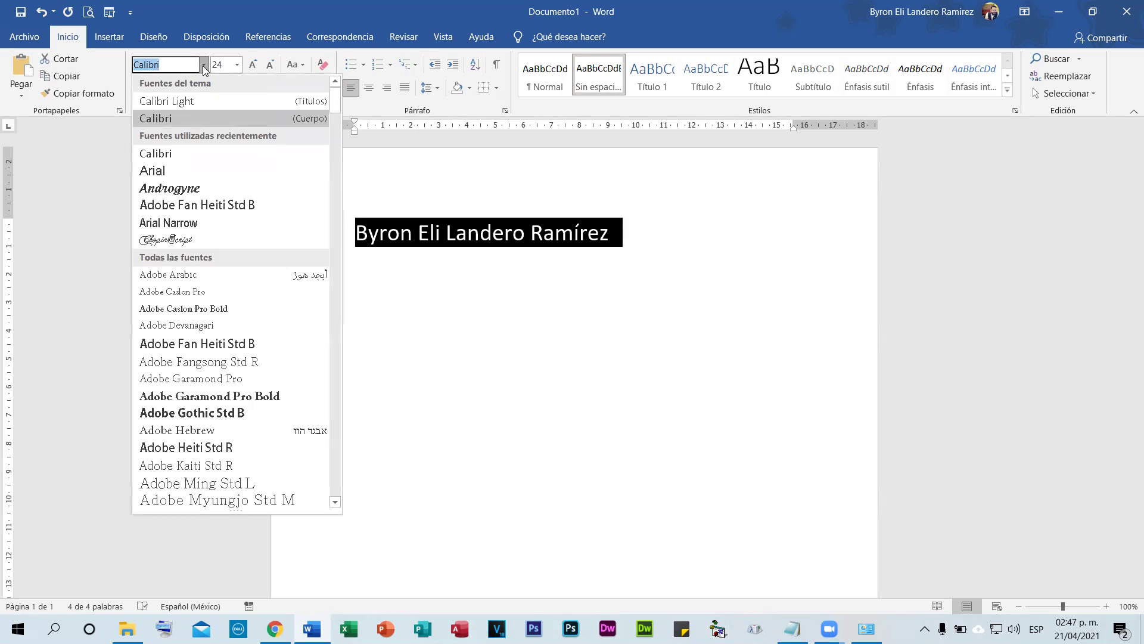
scroll(191, 407, "down", 5)
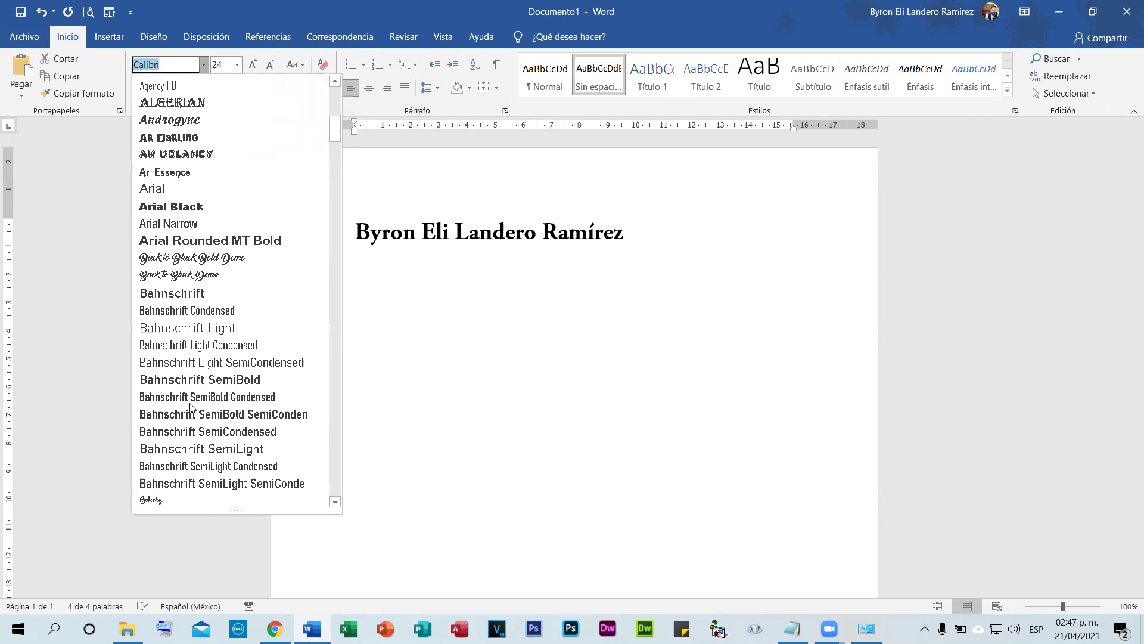
scroll(191, 407, "down", 1)
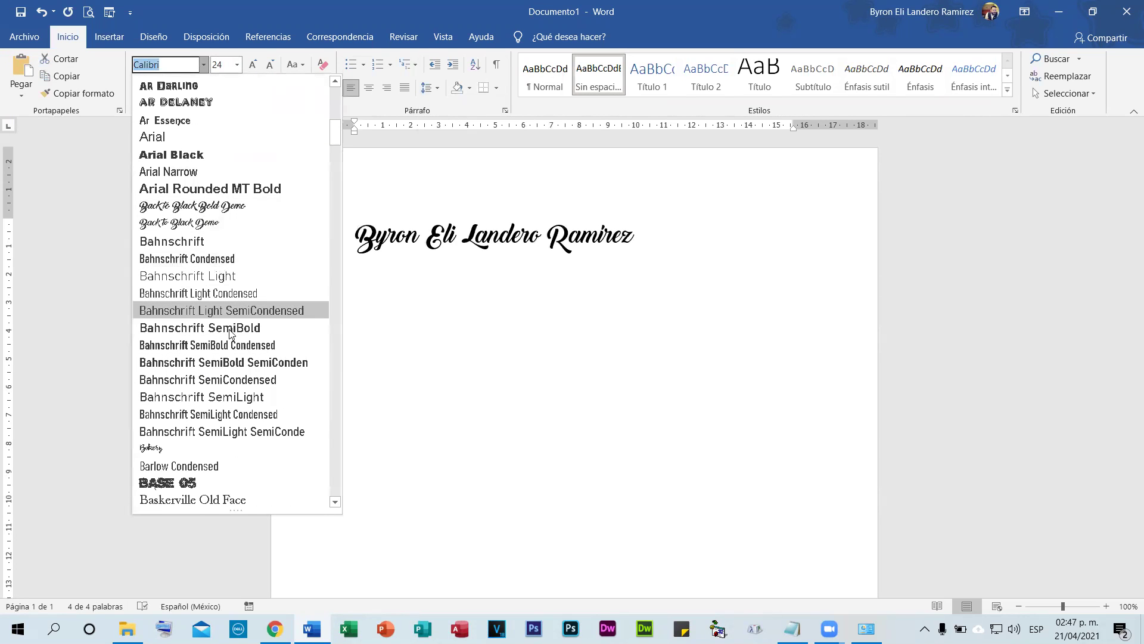
scroll(230, 334, "down", 11)
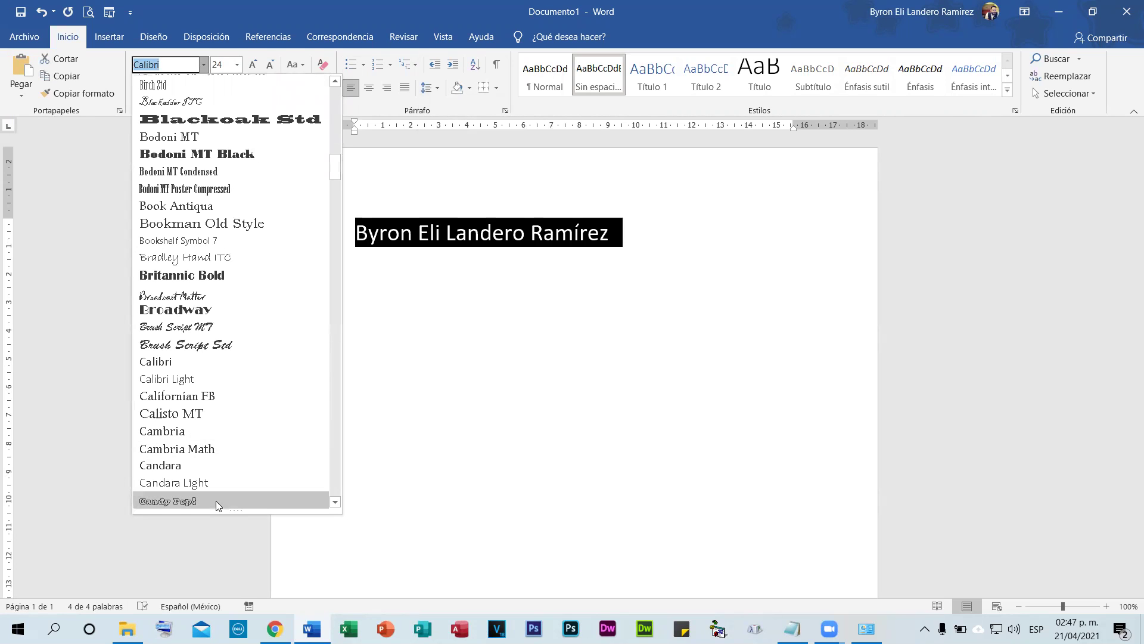
scroll(229, 358, "up", 20)
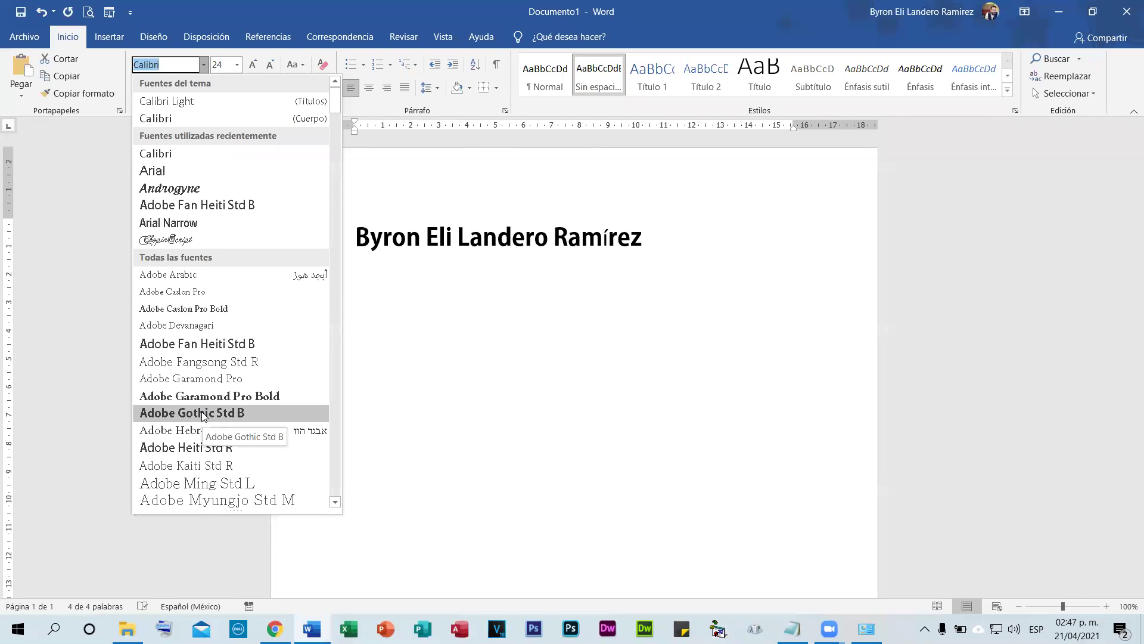
left_click(176, 240)
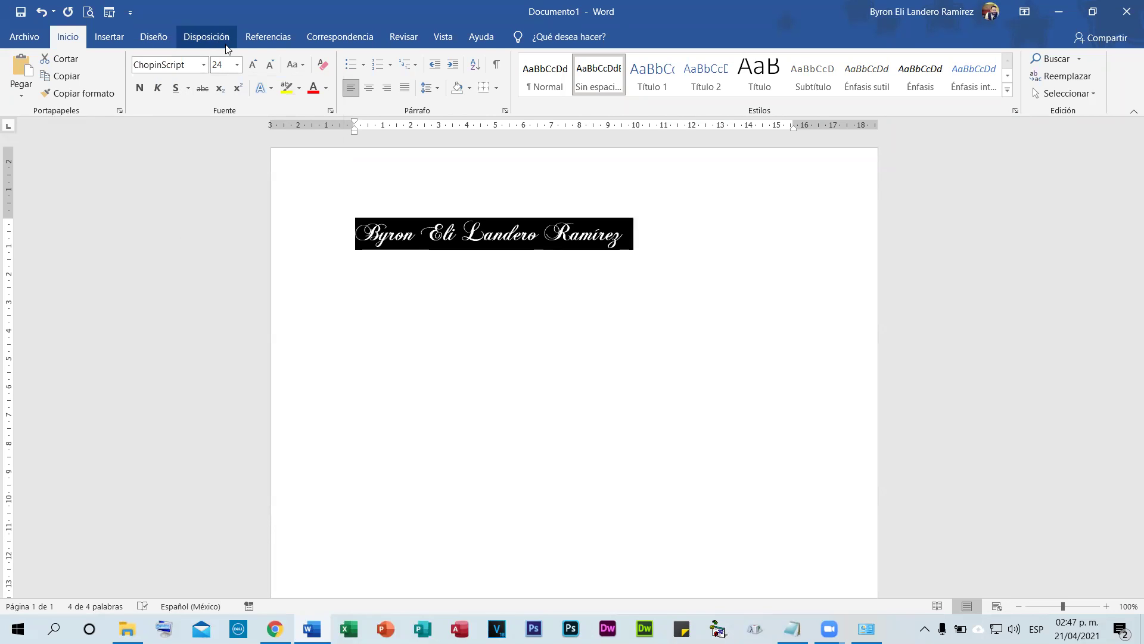
- Grow the heading to 48 pt, then shrink it so it fits on one line
left_click(252, 65)
left_click(252, 65)
left_click(252, 66)
left_click(252, 66)
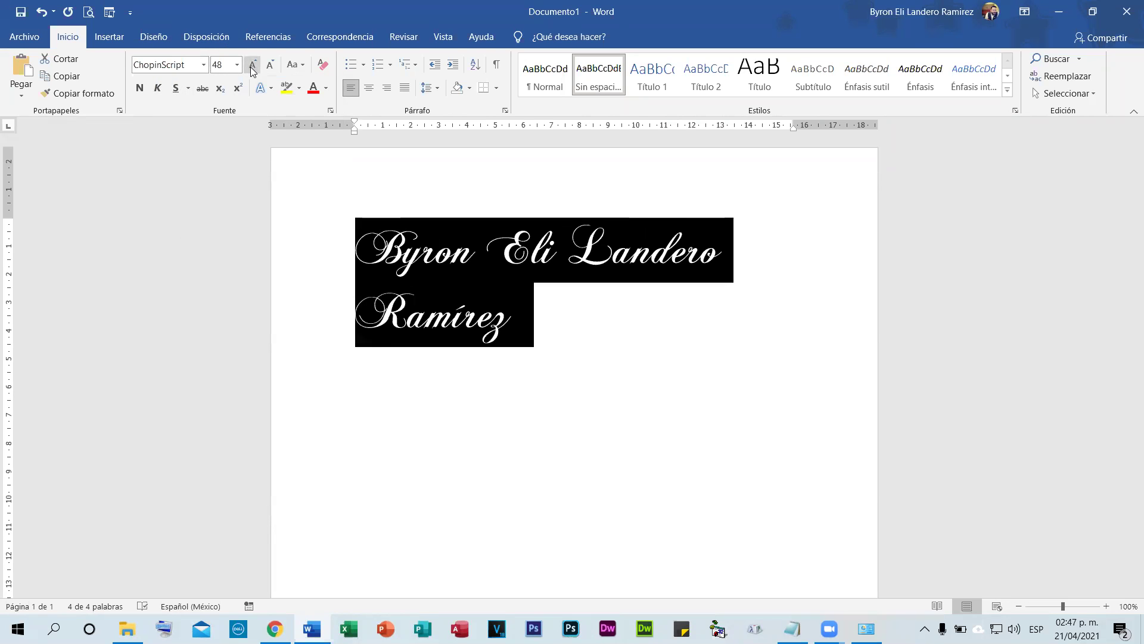
left_click(270, 64)
left_click(269, 65)
left_click(269, 65)
left_click(550, 326)
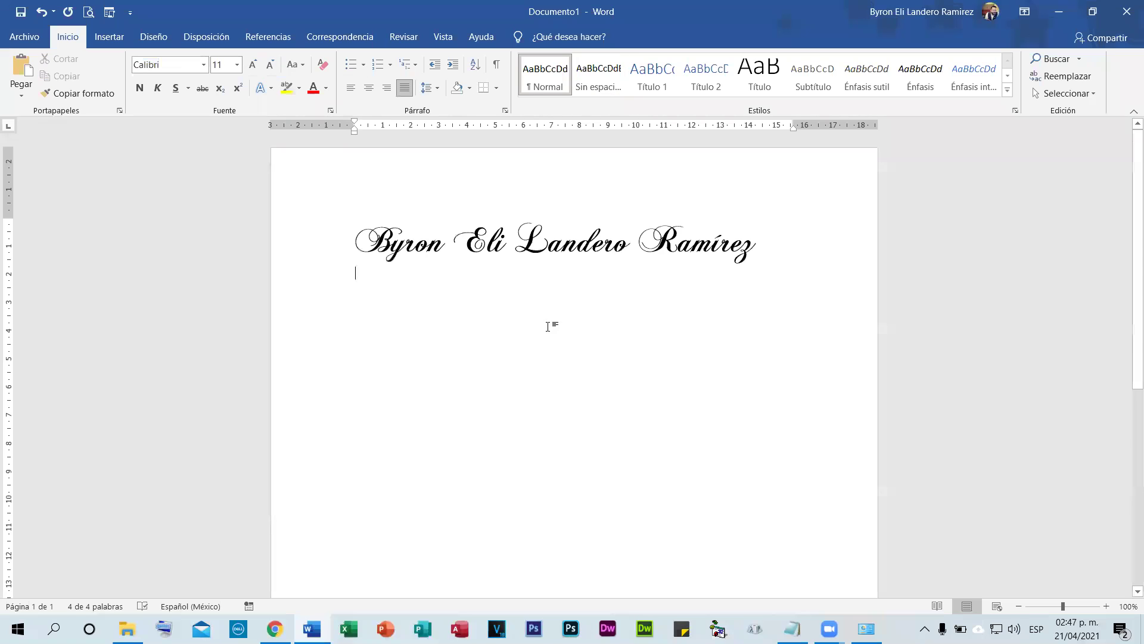
left_click(300, 247)
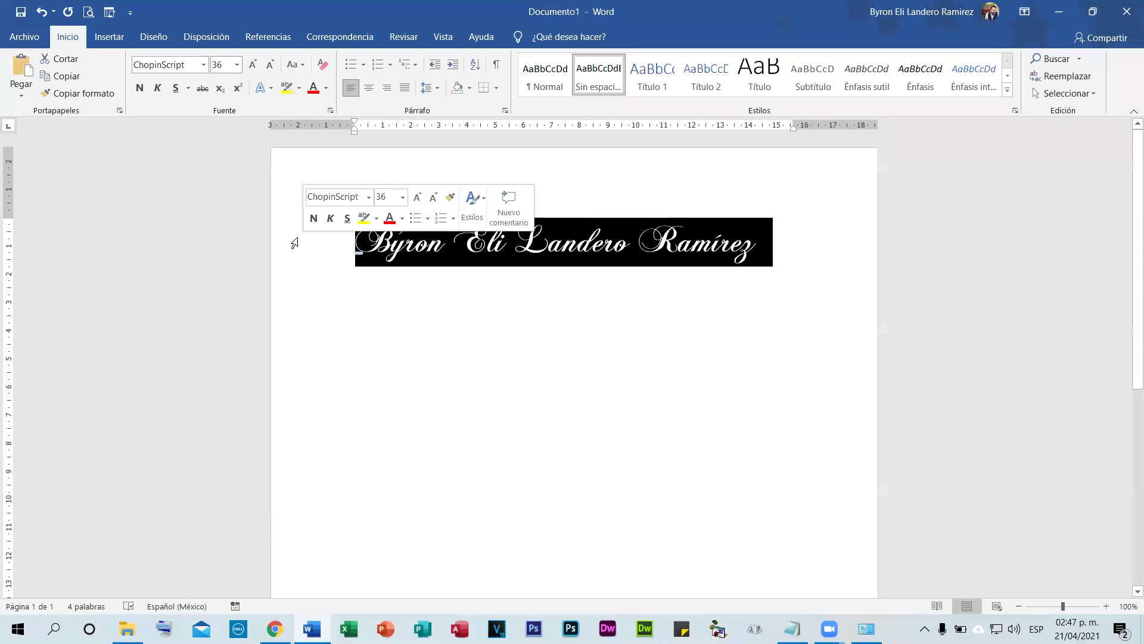
- Switch the heading to the Androgyne font and reduce it to 28 pt
left_click(203, 64)
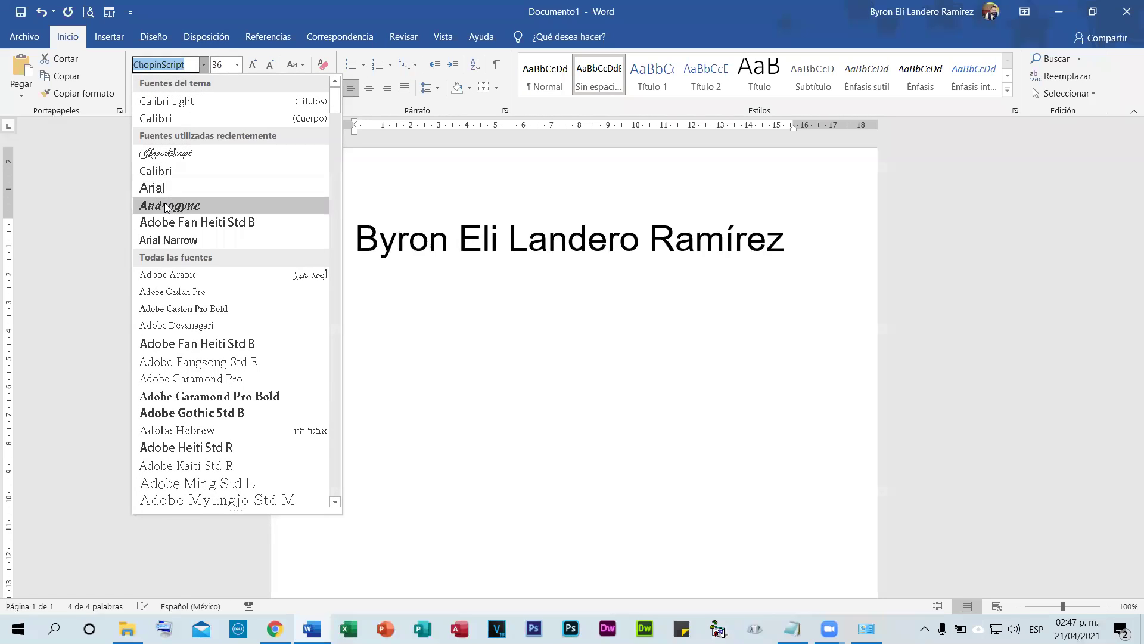
left_click(164, 205)
left_click(269, 68)
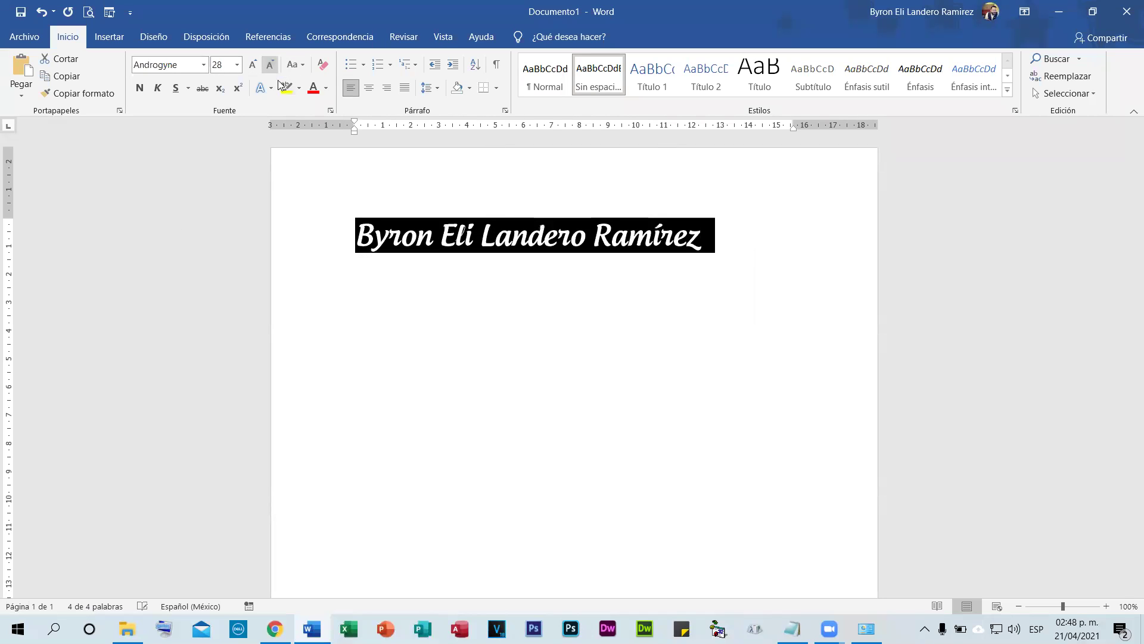
left_click(552, 316)
left_click(323, 245)
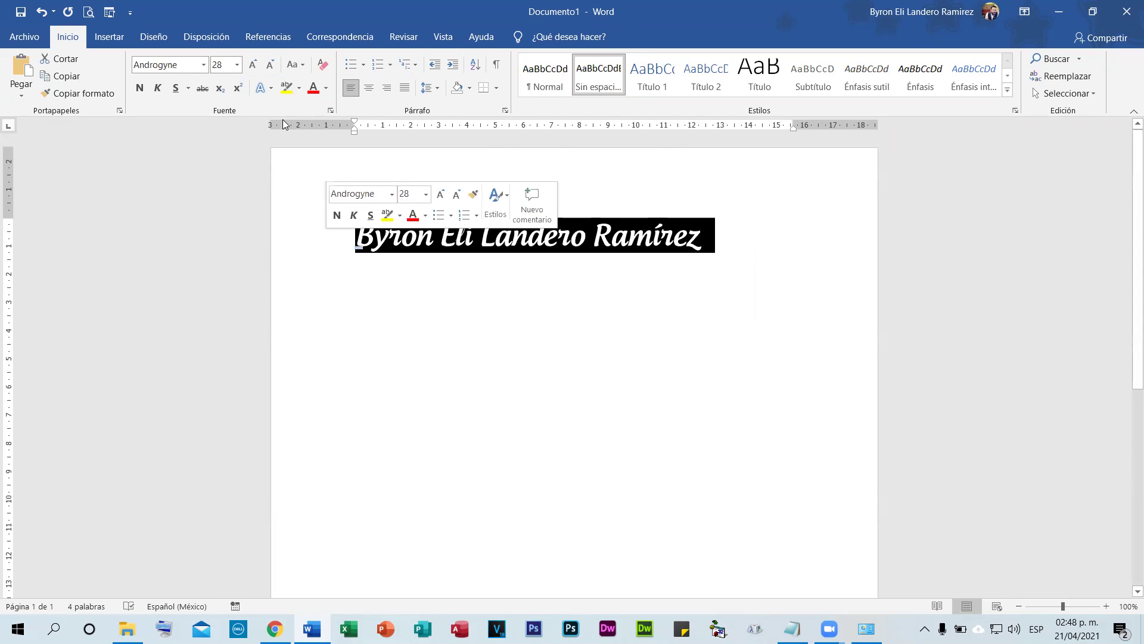
left_click(203, 64)
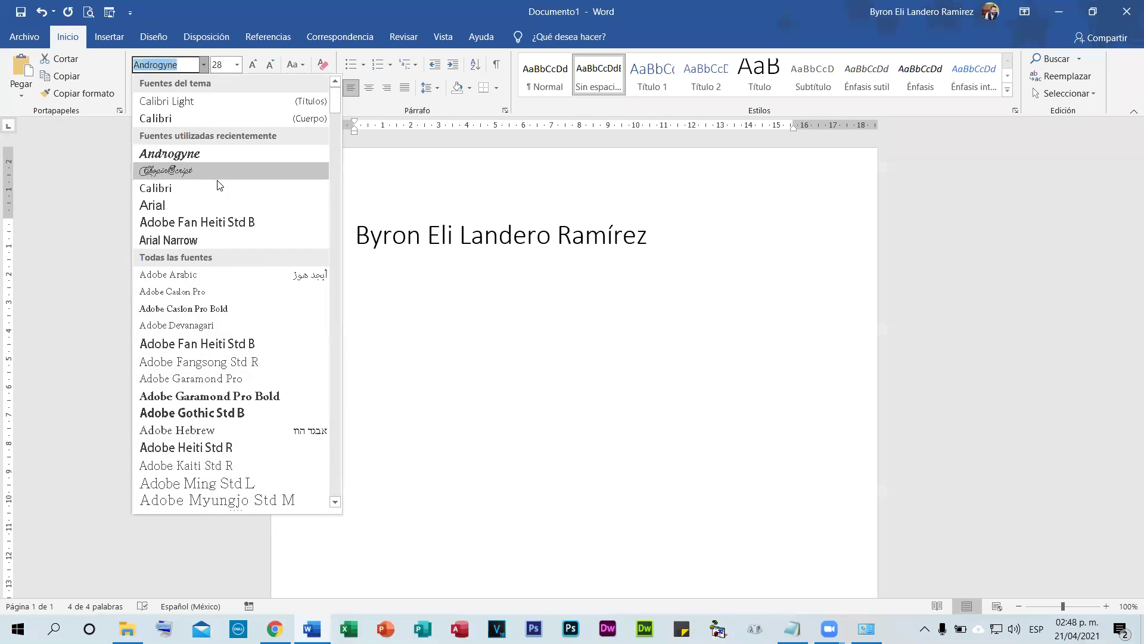
left_click_drag(335, 98, 328, 479)
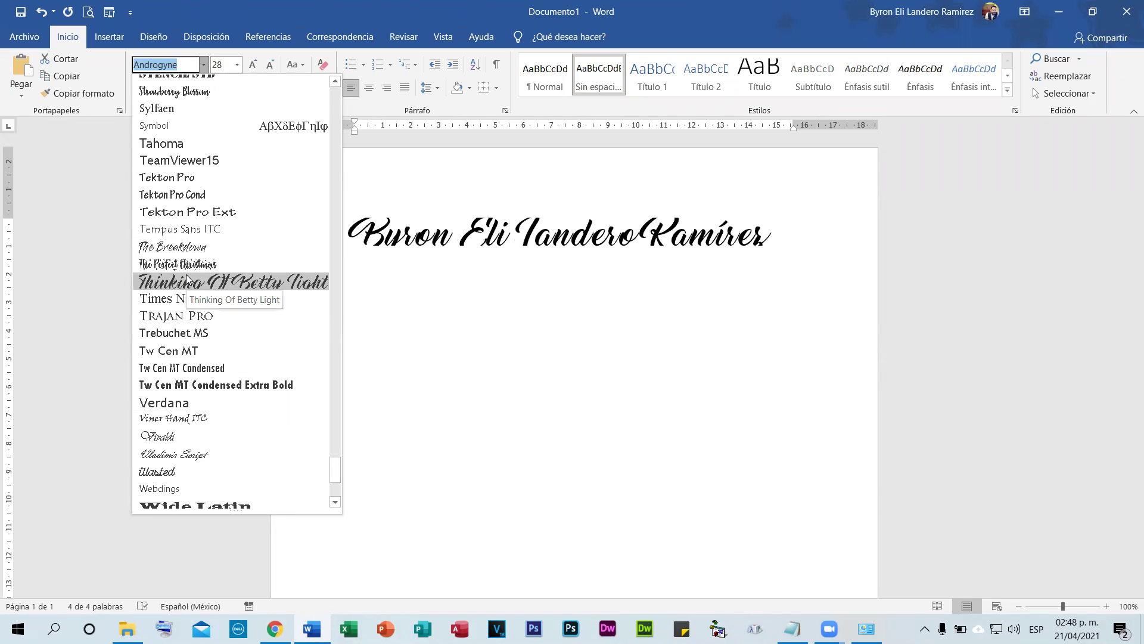
scroll(226, 354, "down", 4)
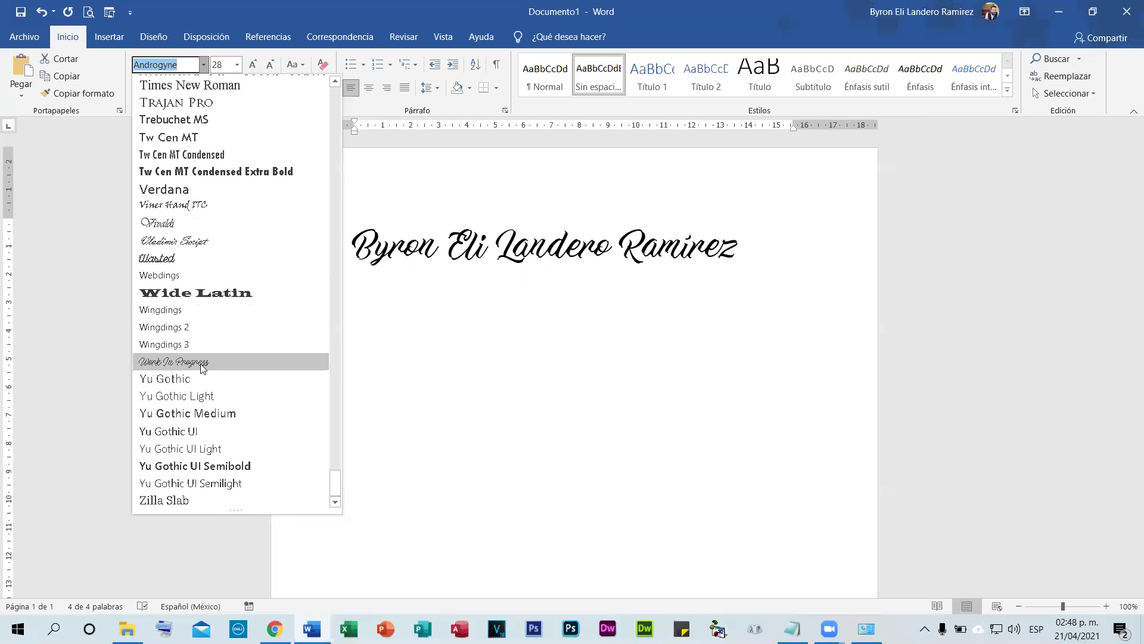
scroll(206, 405, "up", 4)
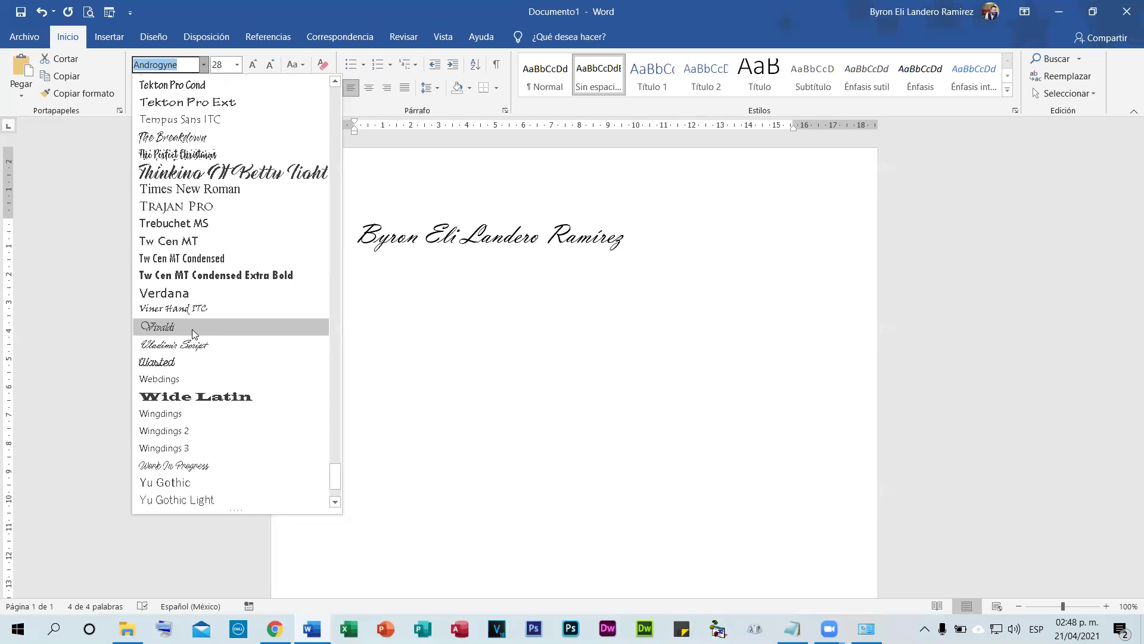
scroll(202, 328, "up", 15)
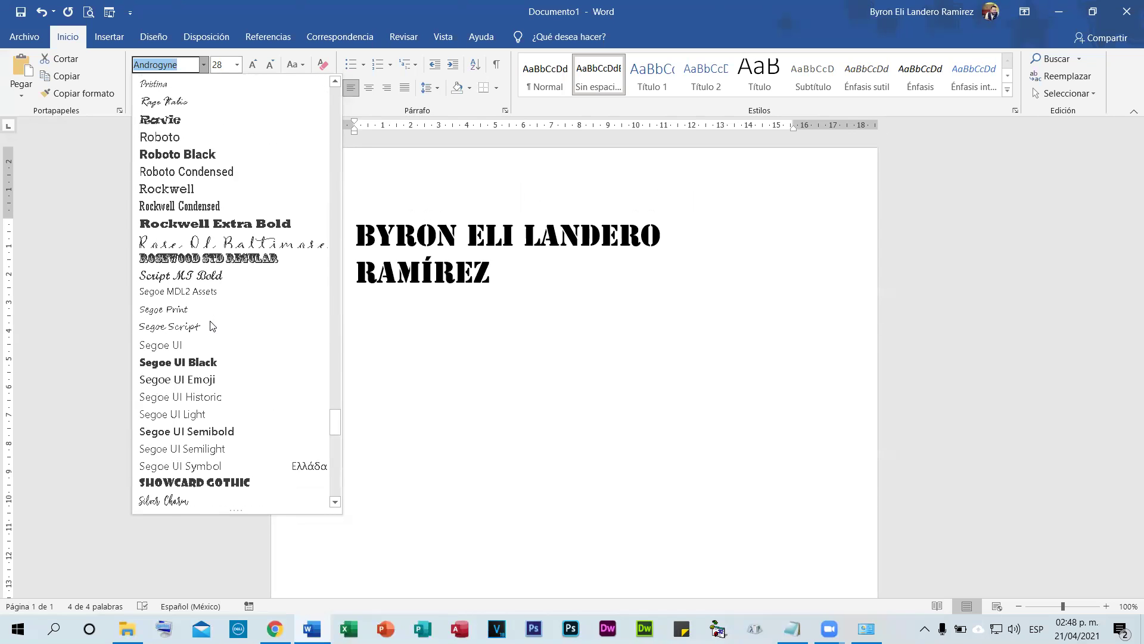
scroll(217, 302, "up", 3)
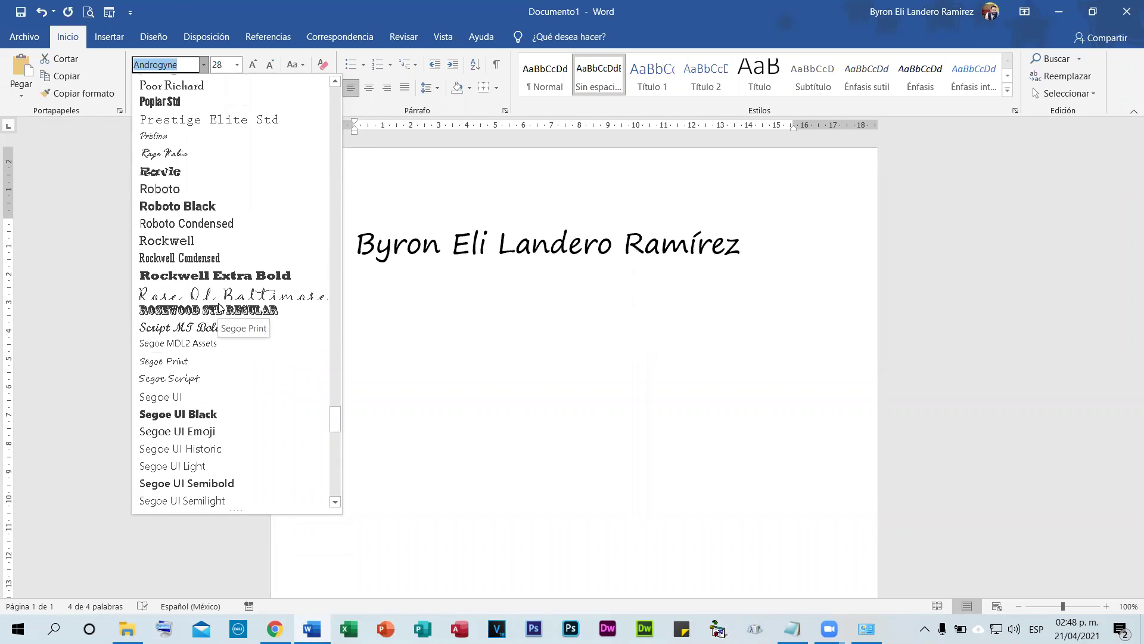
scroll(215, 293, "up", 4)
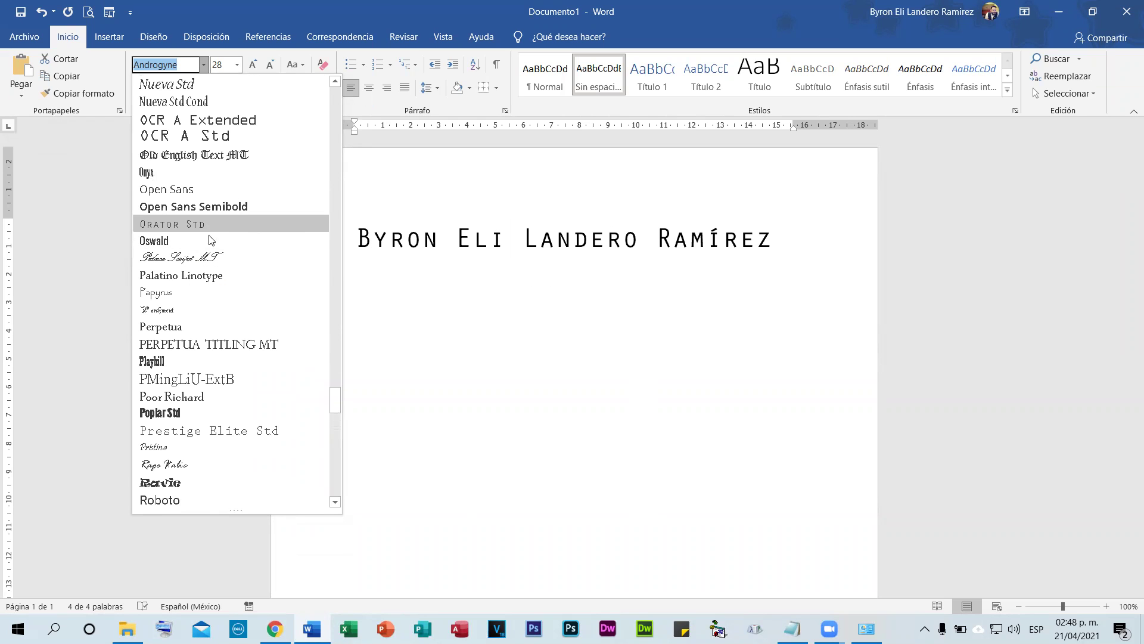
scroll(201, 251, "up", 1)
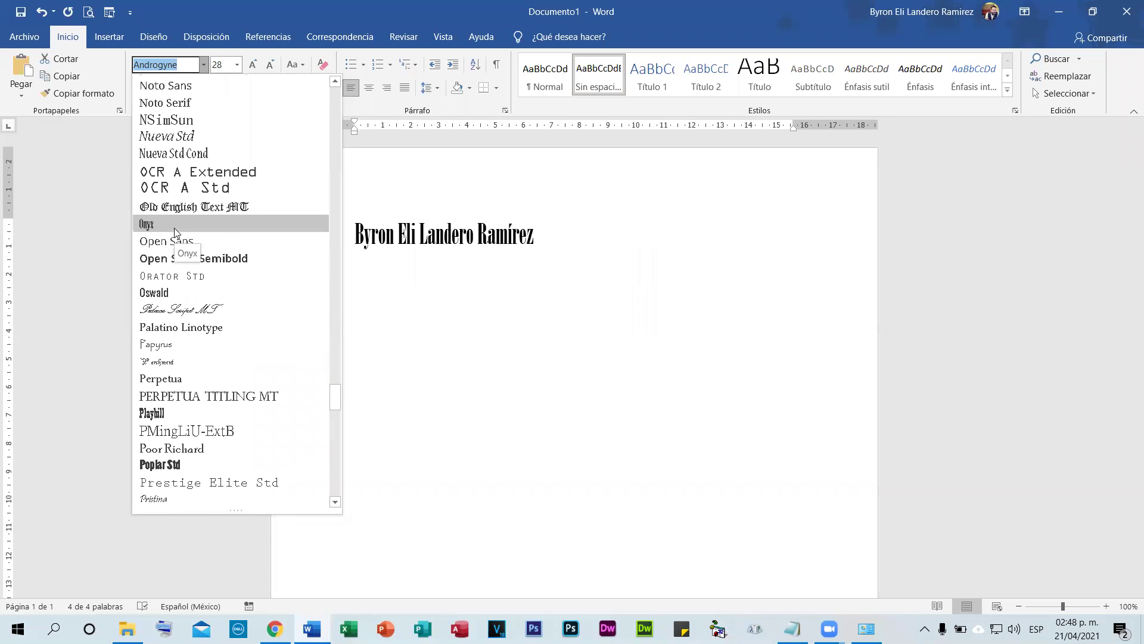
scroll(176, 232, "up", 5)
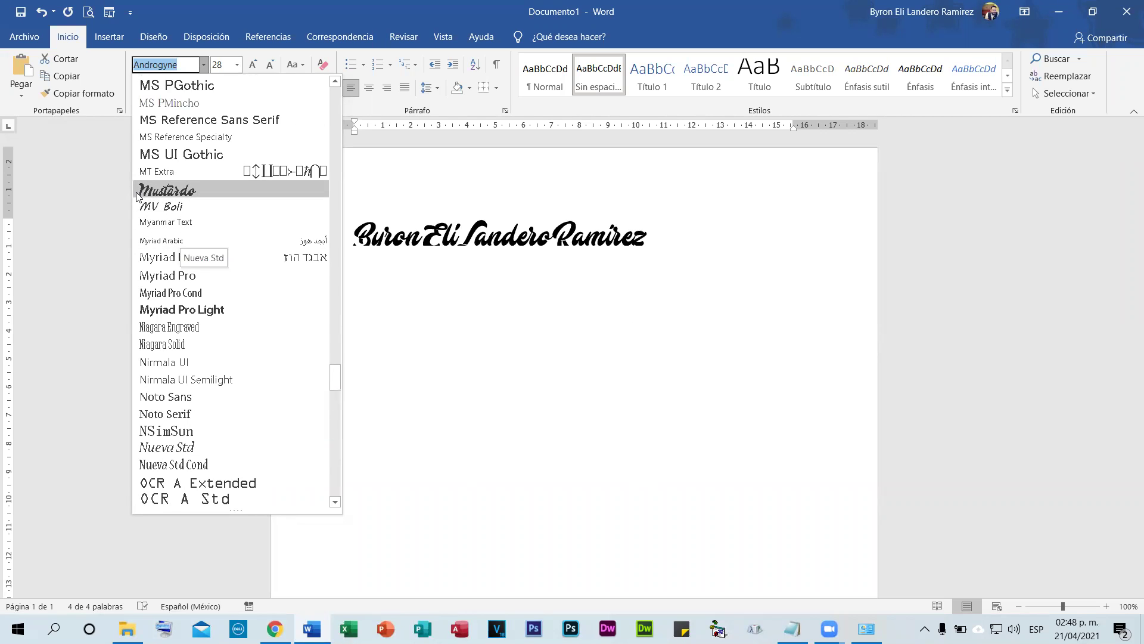
scroll(203, 191, "up", 3)
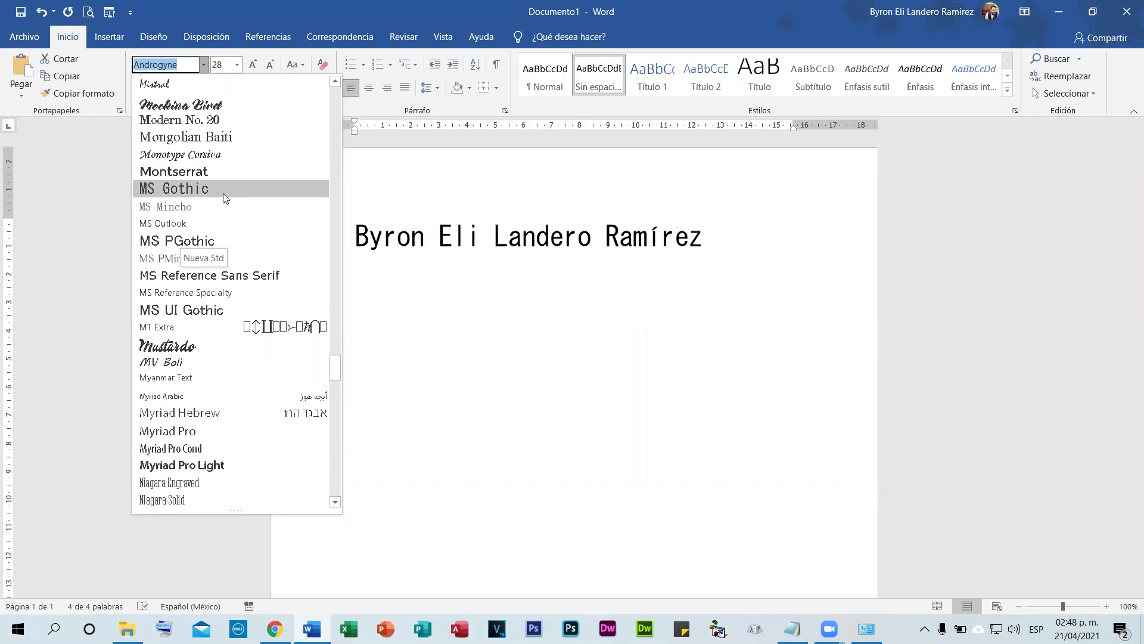
scroll(214, 200, "up", 2)
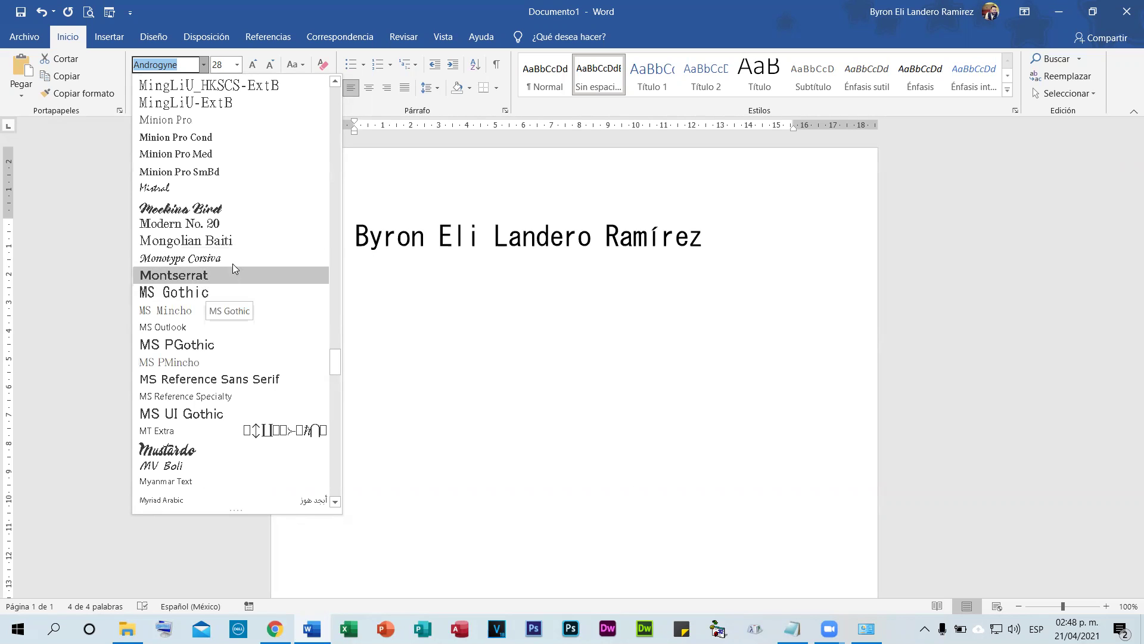
scroll(234, 255, "up", 5)
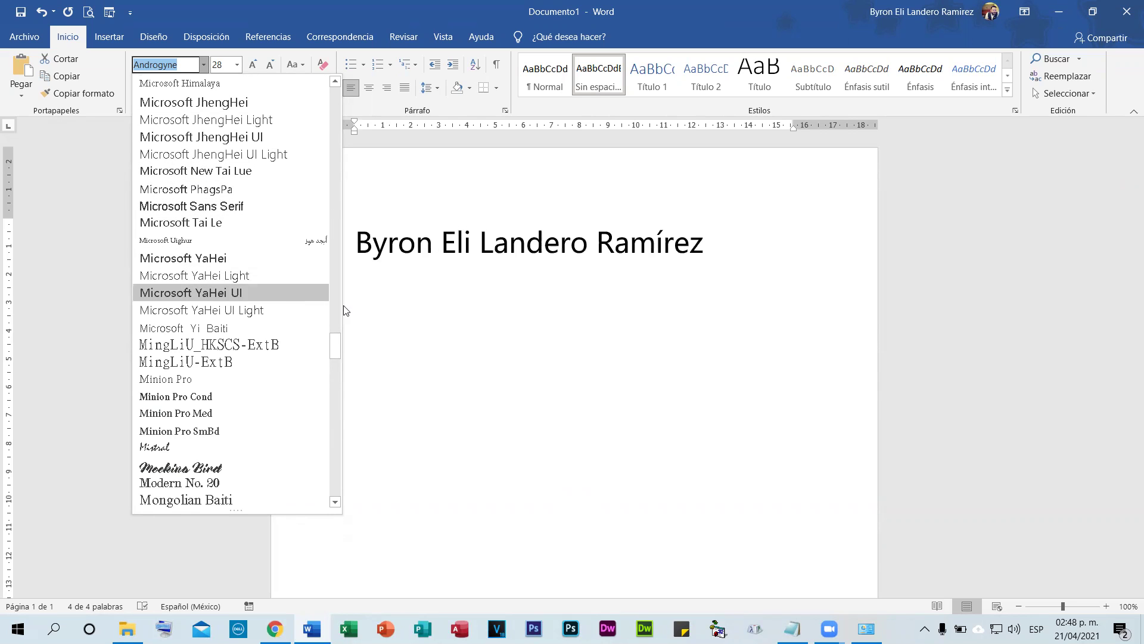
left_click(450, 317)
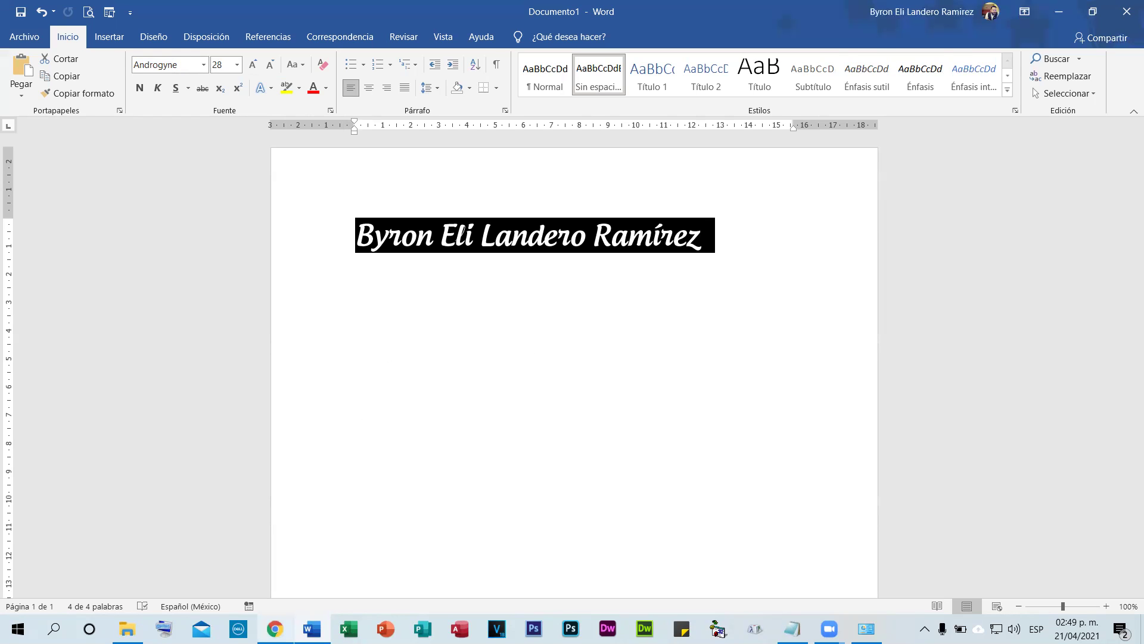
left_click(275, 629)
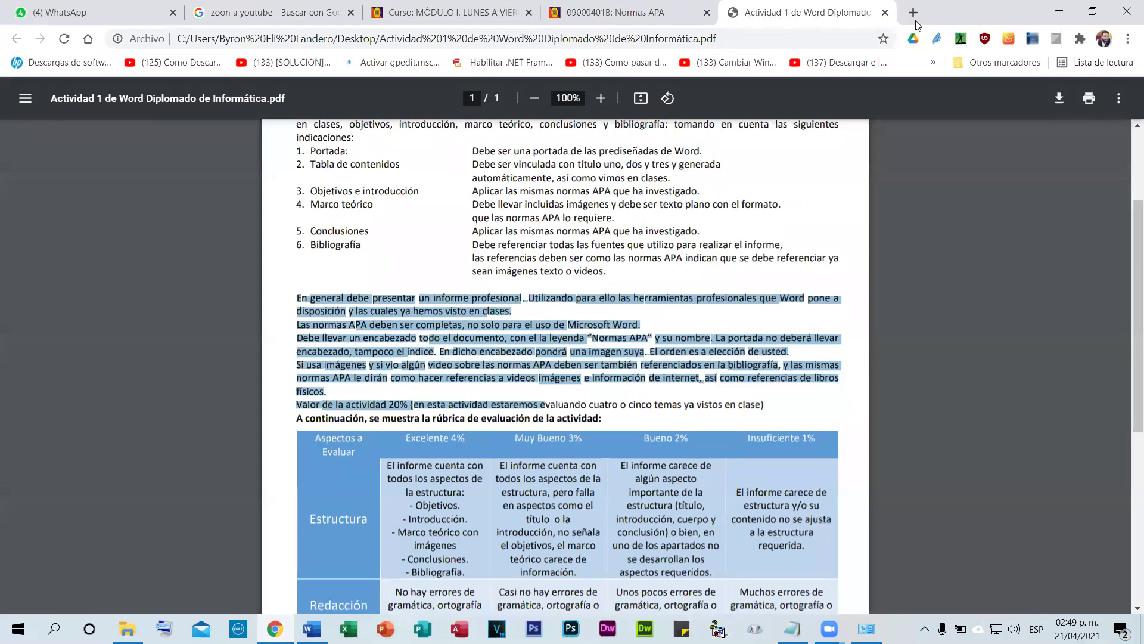
- Close the assignment PDF tab in Chrome, open a new Google tab, and return to Notepad
key("ctrl+w")
double_click(1013, 10)
double_click(693, 1)
left_click(742, 10)
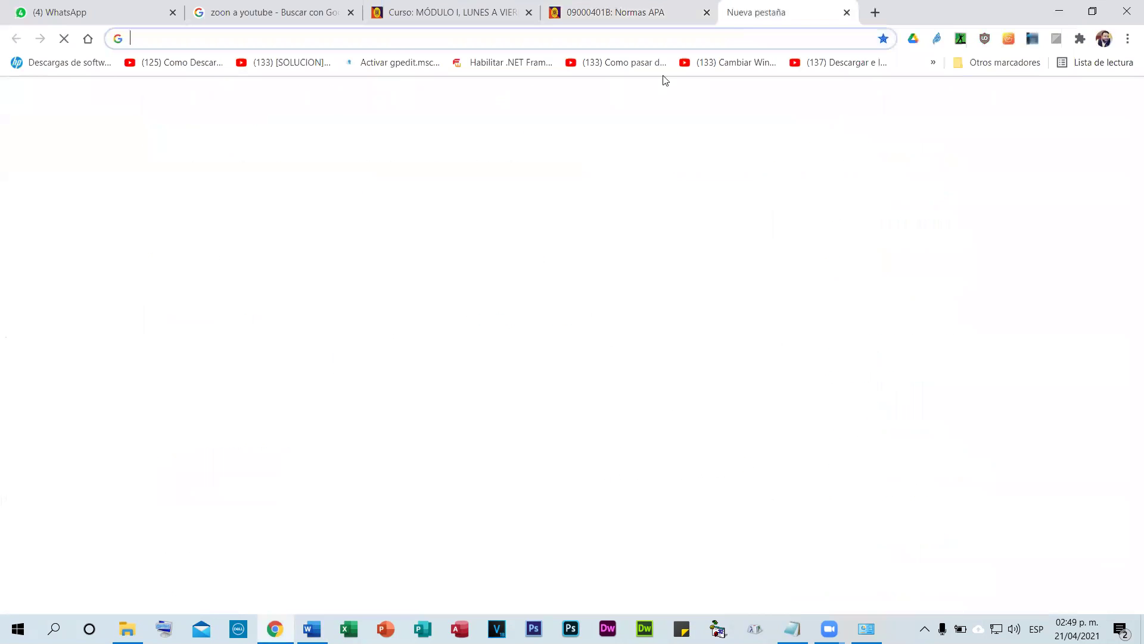
left_click(493, 325)
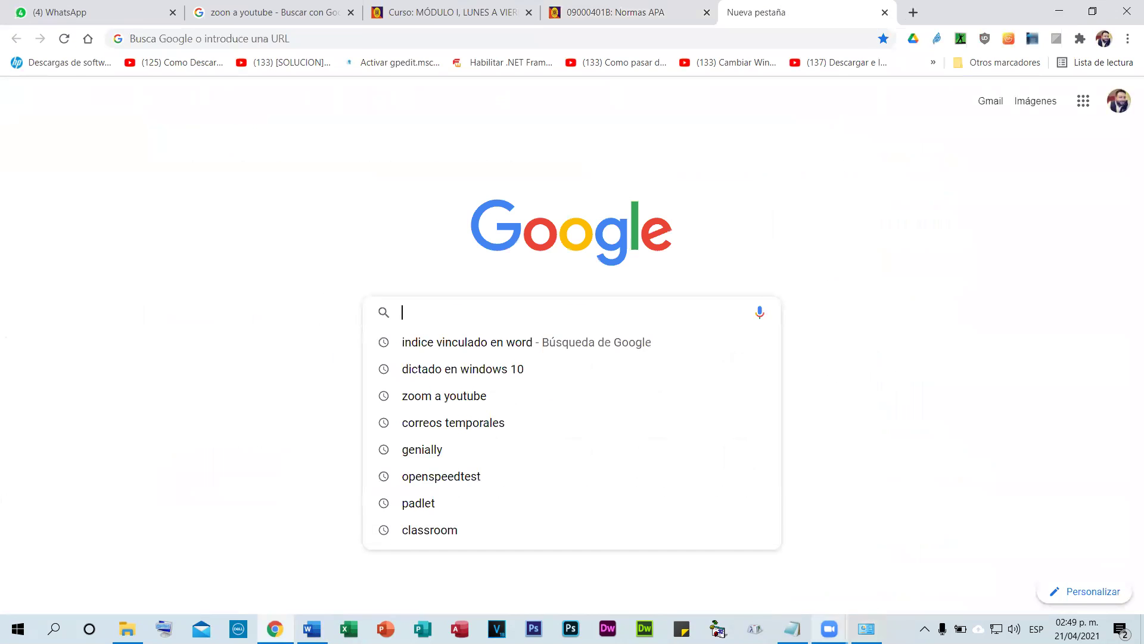
left_click(792, 629)
- Add 'dafont' to the end of the notes and set Notepad's font size to 26
scroll(309, 390, "down", 20)
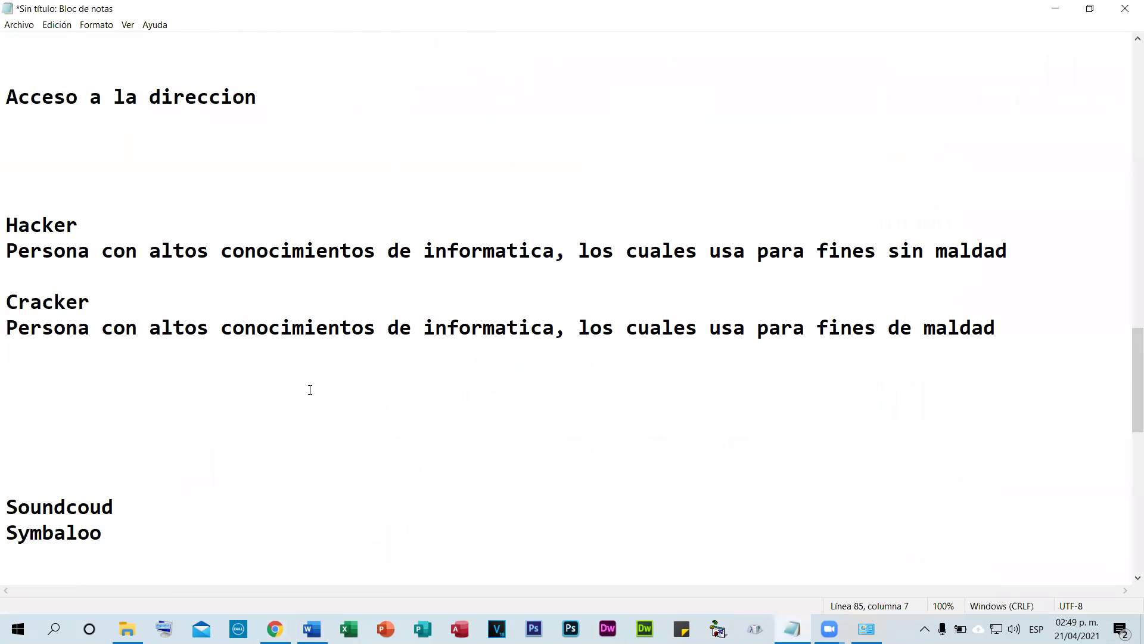
type("dafont")
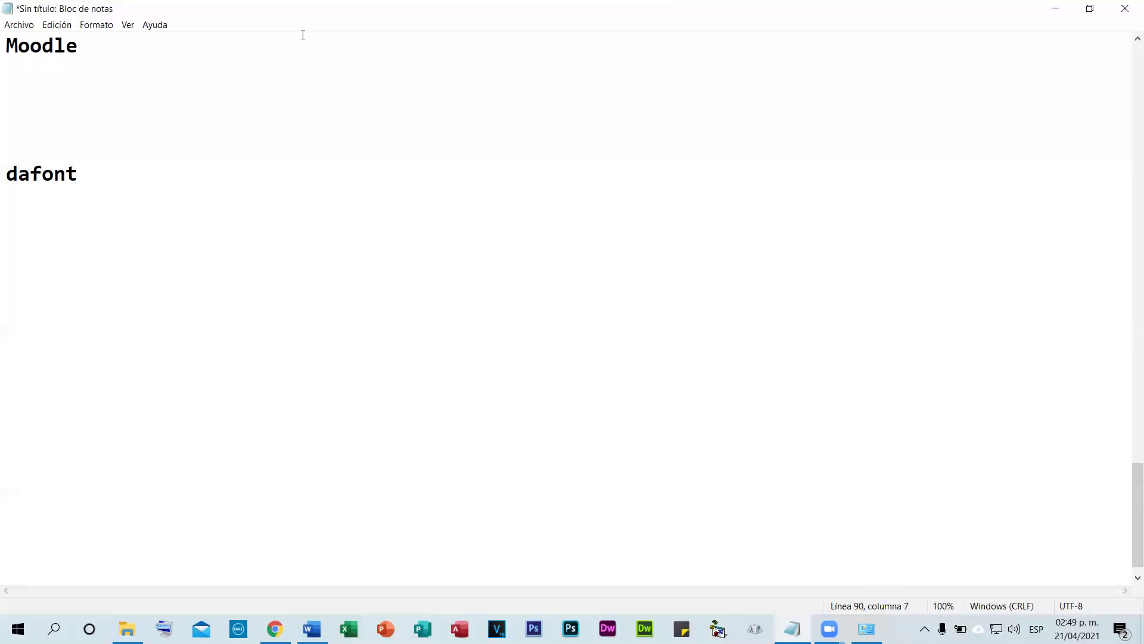
left_click(99, 25)
left_click(155, 55)
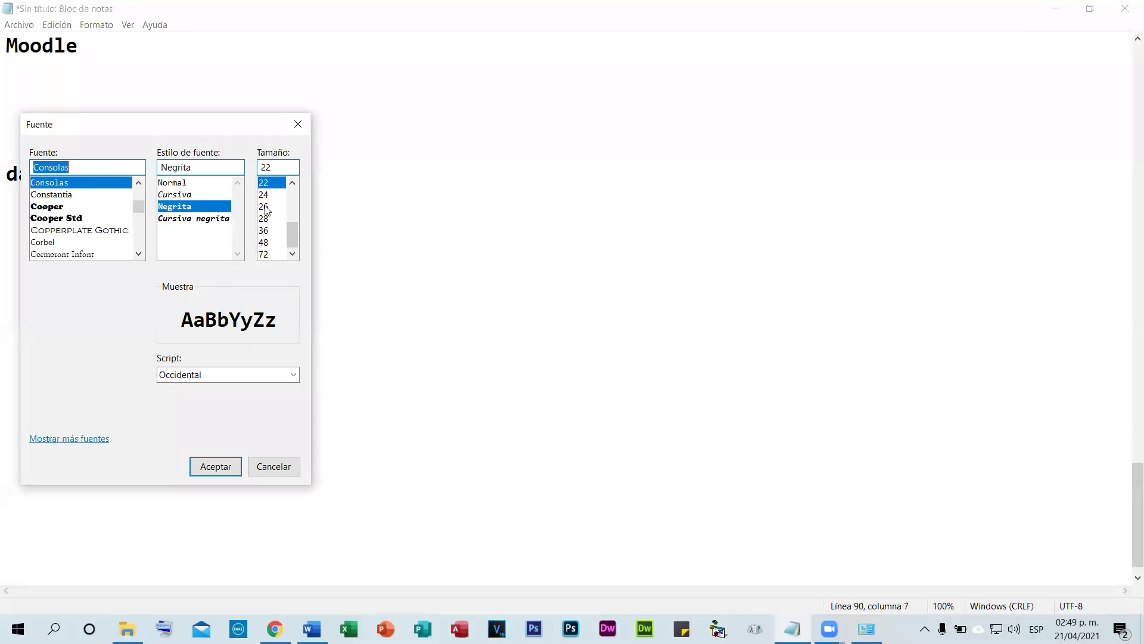
left_click(266, 208)
left_click(206, 470)
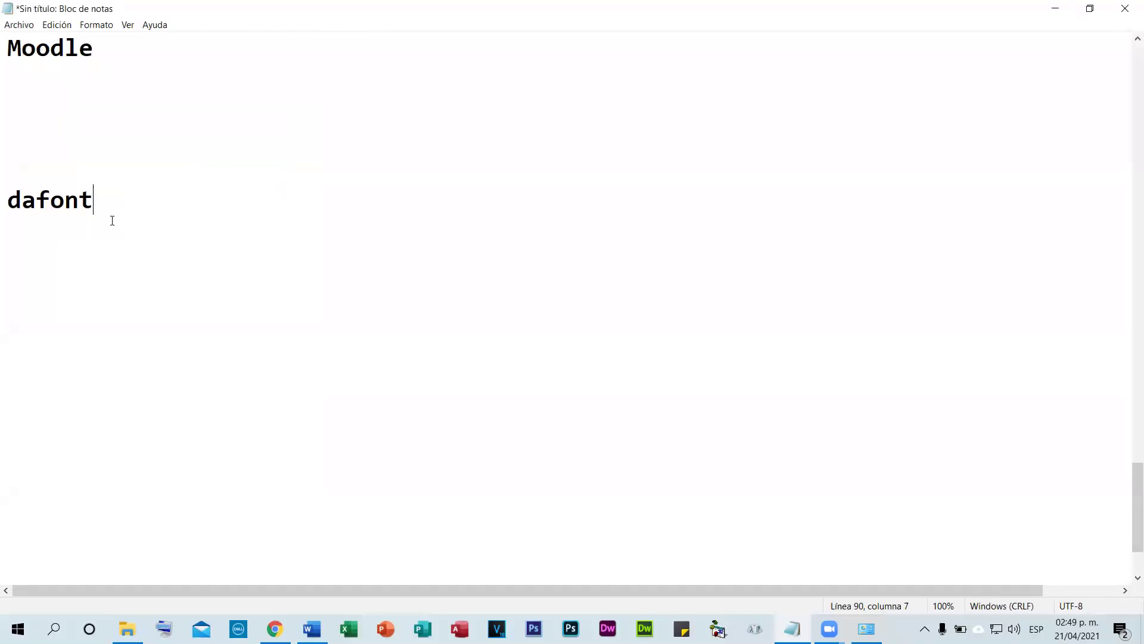
double_click(63, 205)
left_click(14, 199)
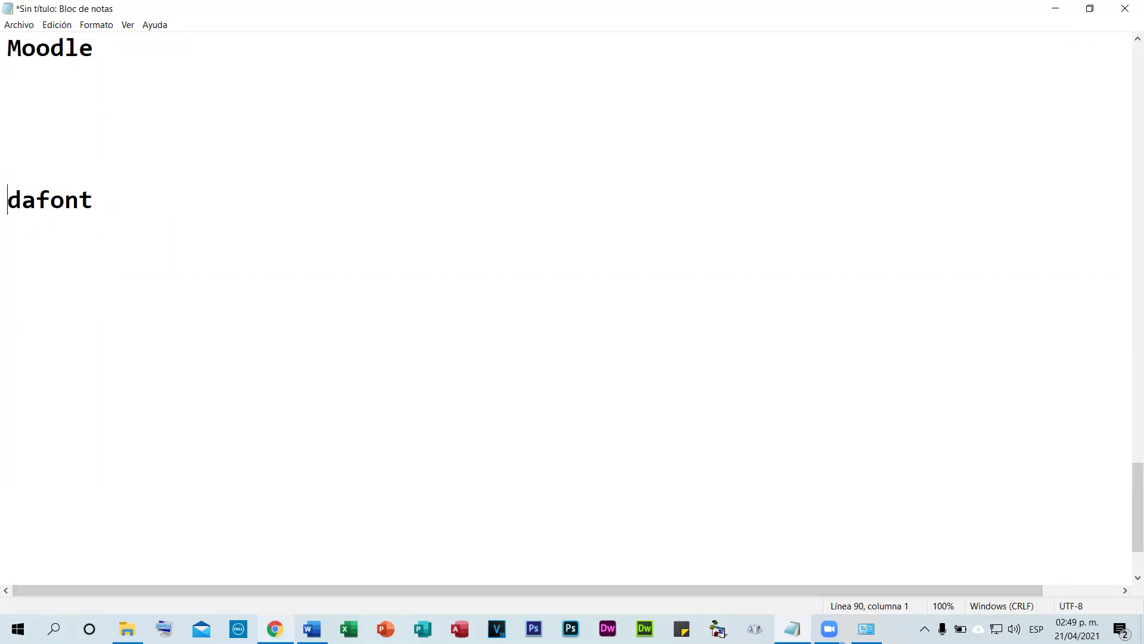
left_click(275, 628)
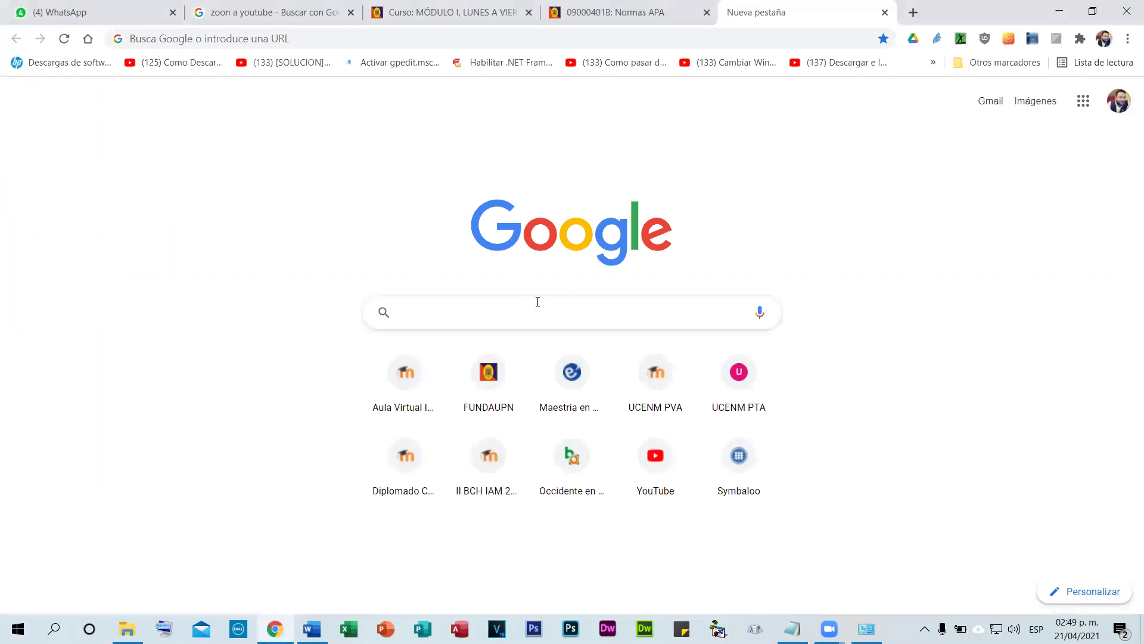
- Search Google for 'dafont' and open the 'DaFont - Descargar fuentes' result
left_click(538, 301)
type("dafont")
key("Return")
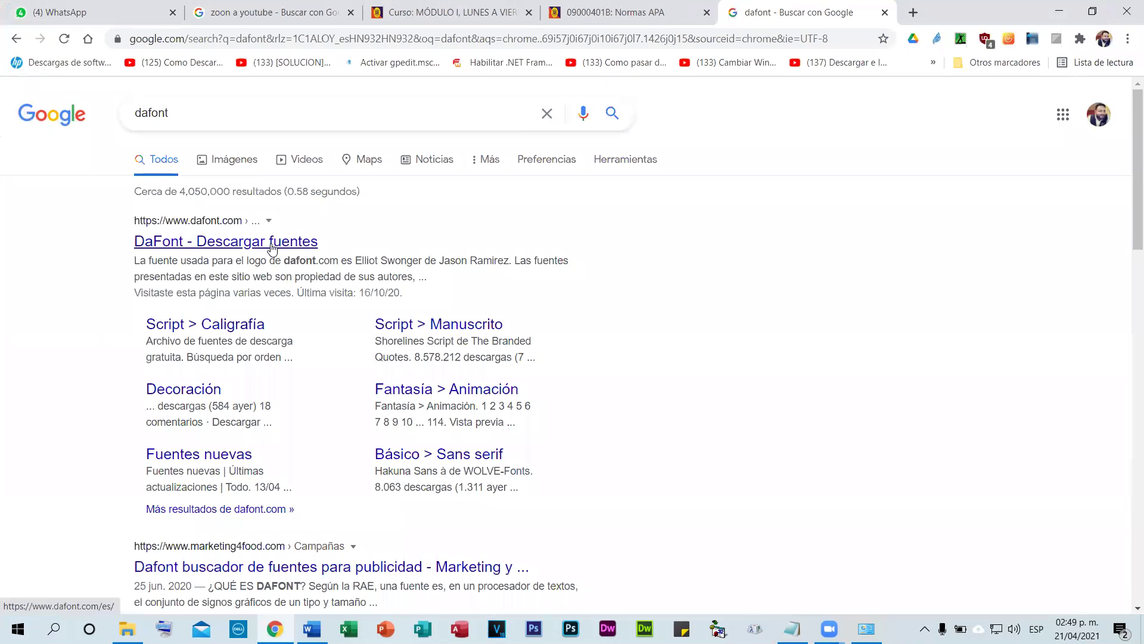
left_click(166, 242)
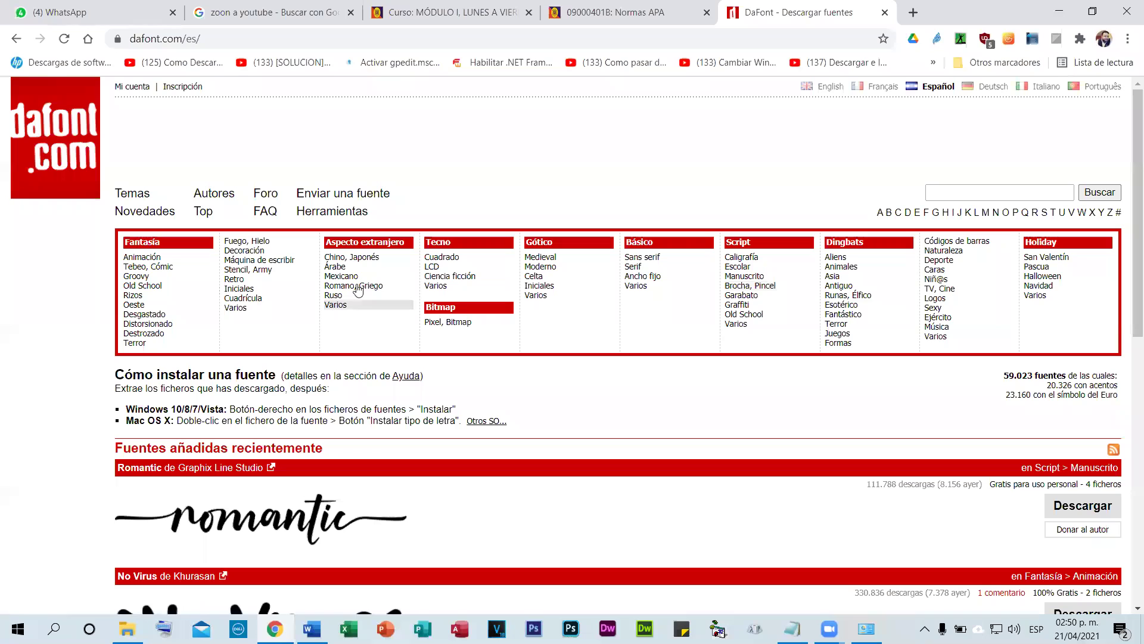
- Open the Fantasía > Animación font category and browse its listing
left_click(143, 258)
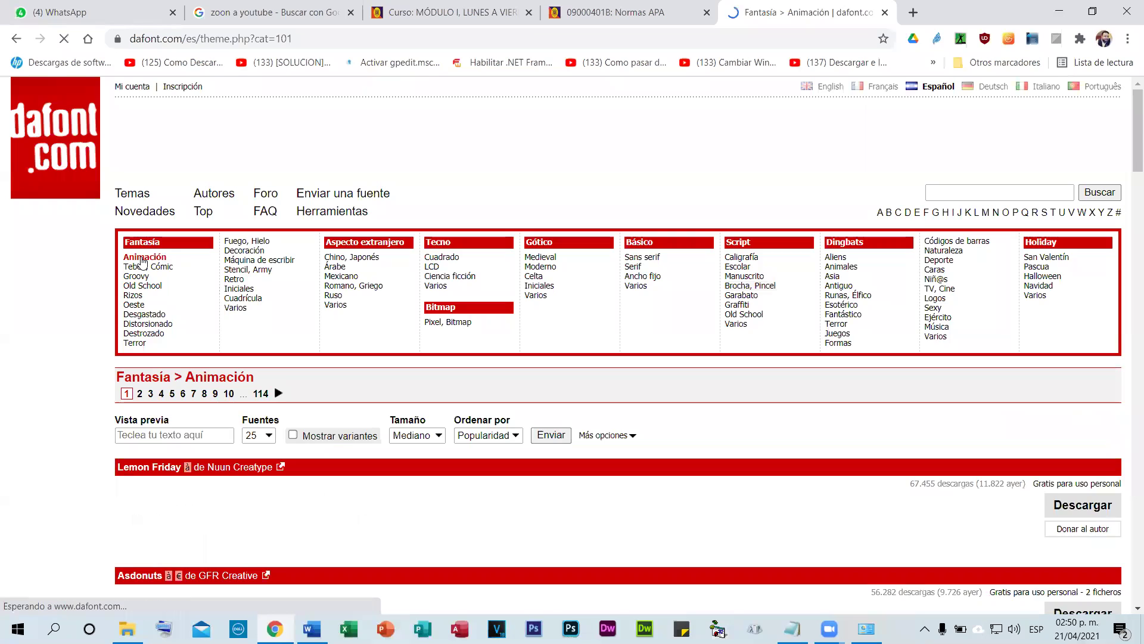
scroll(292, 414, "down", 4)
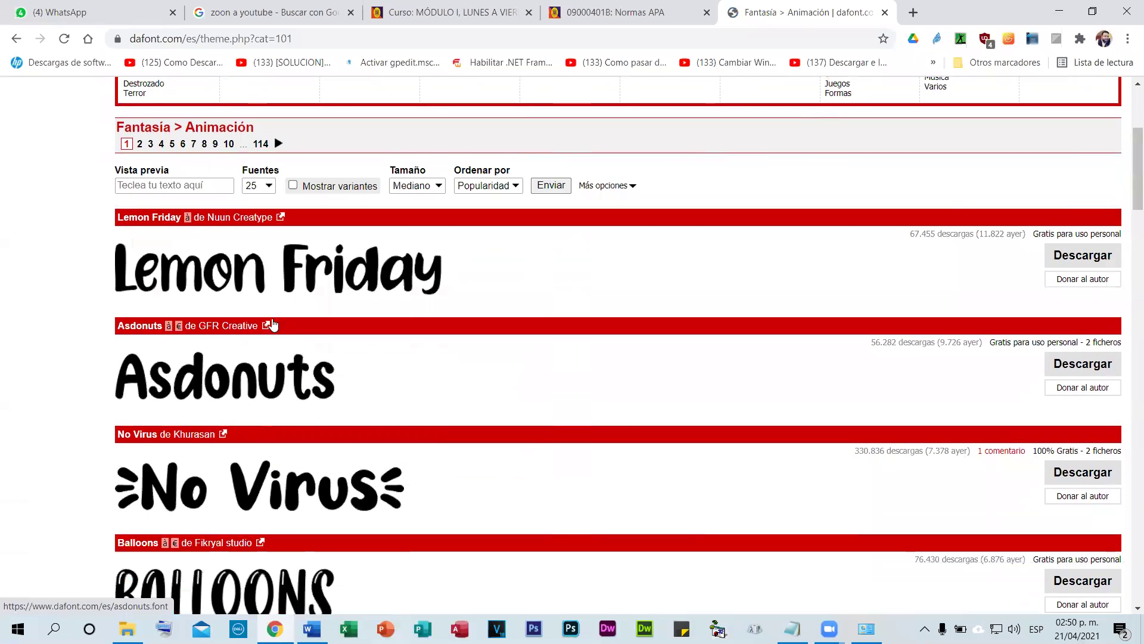
scroll(272, 307, "down", 15)
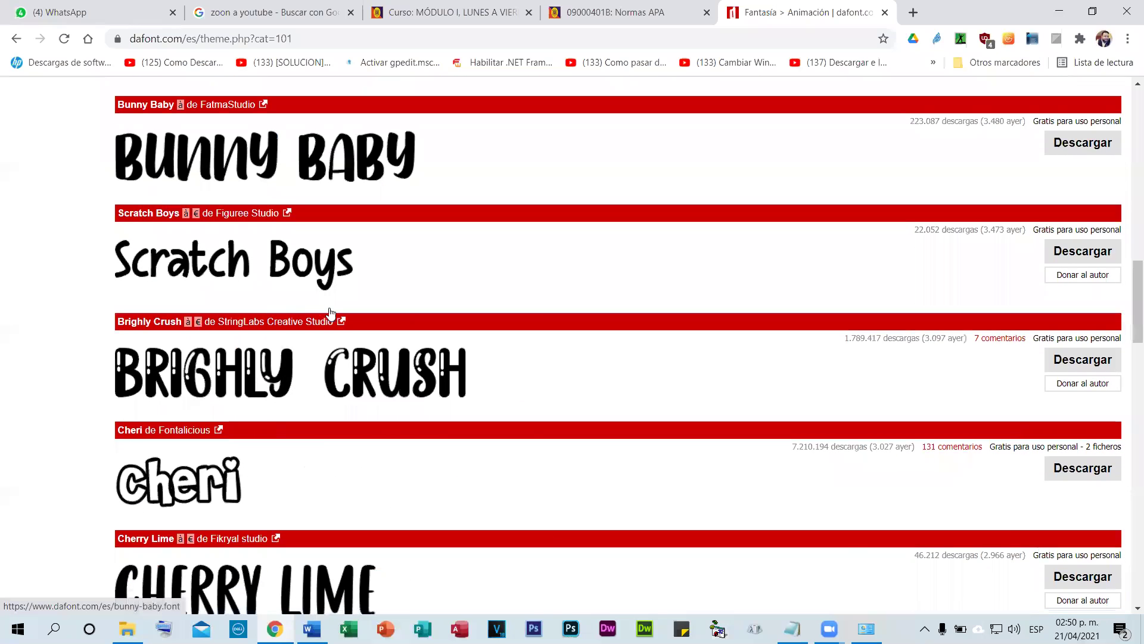
scroll(333, 310, "down", 10)
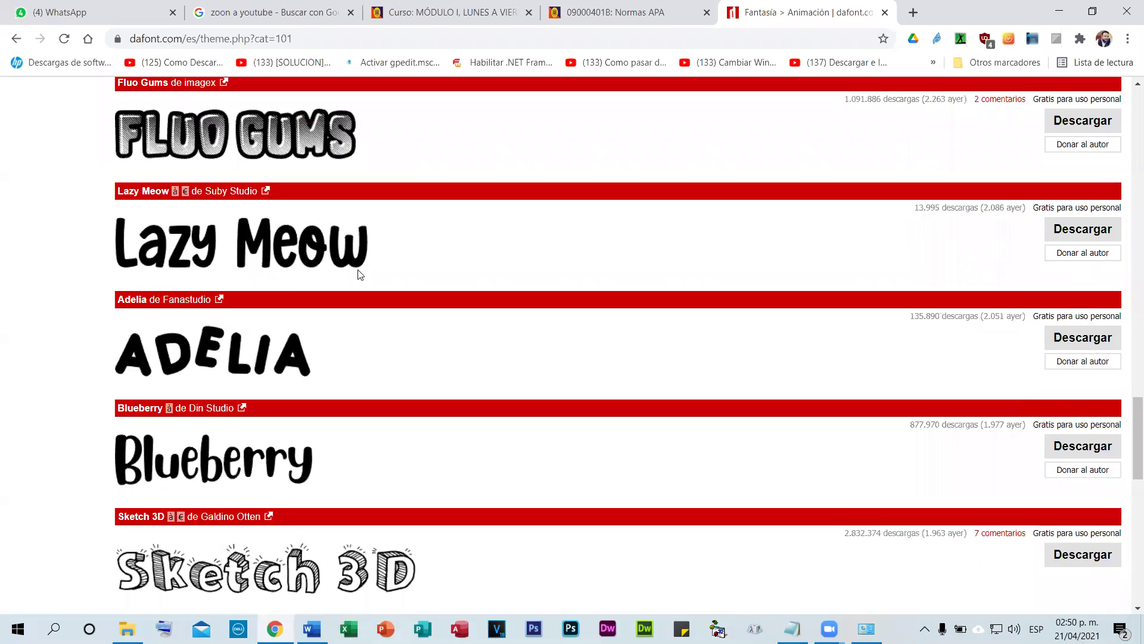
scroll(358, 271, "up", 10)
scroll(348, 266, "up", 15)
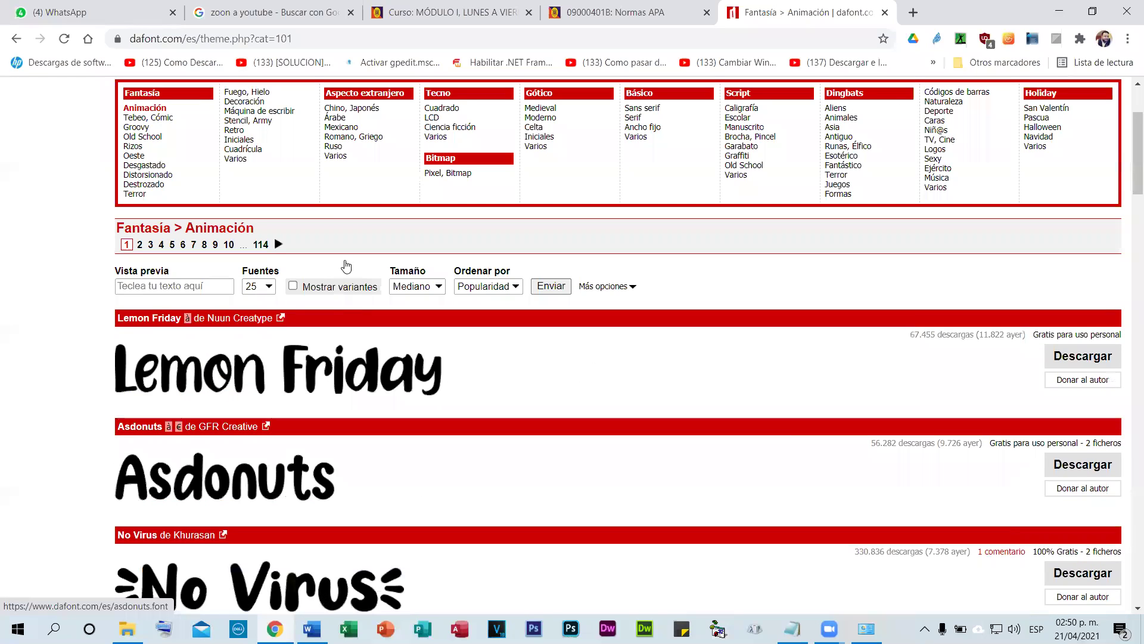
- Set the preview text to the institute's name, correcting Martinez to Martínez
left_click(204, 286)
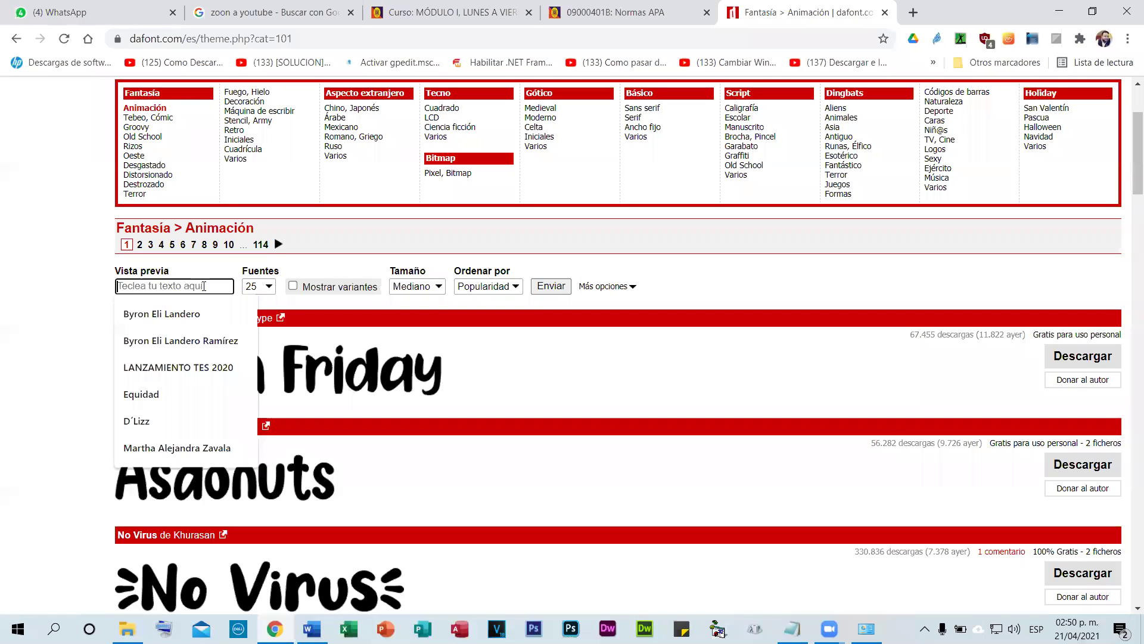
type("Byron Eli Lander")
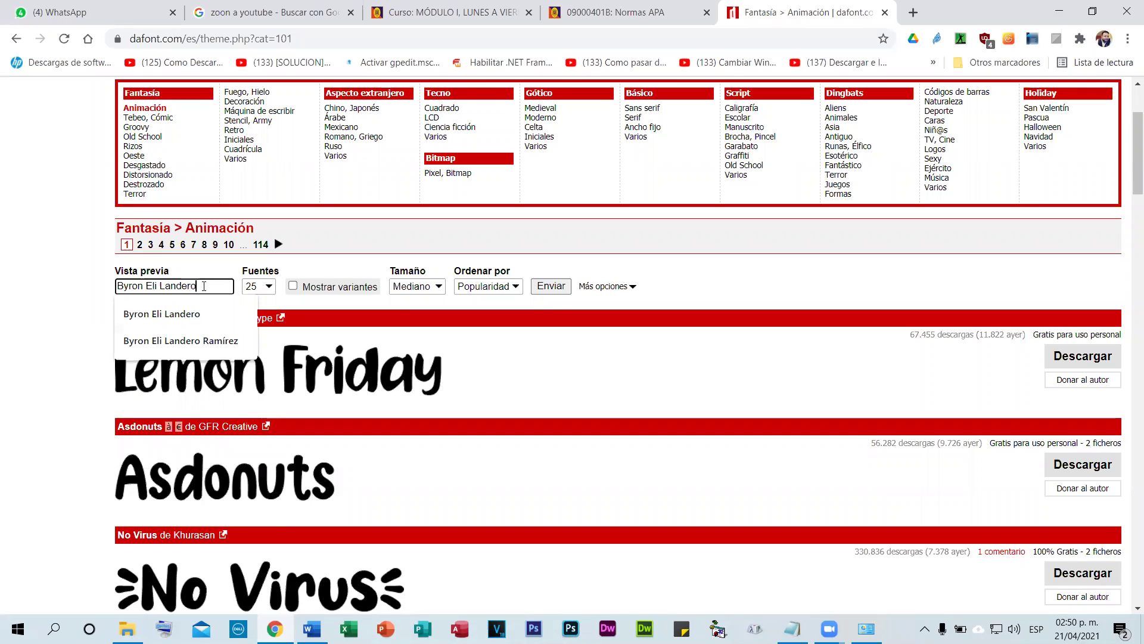
type("o")
key("ctrl+a")
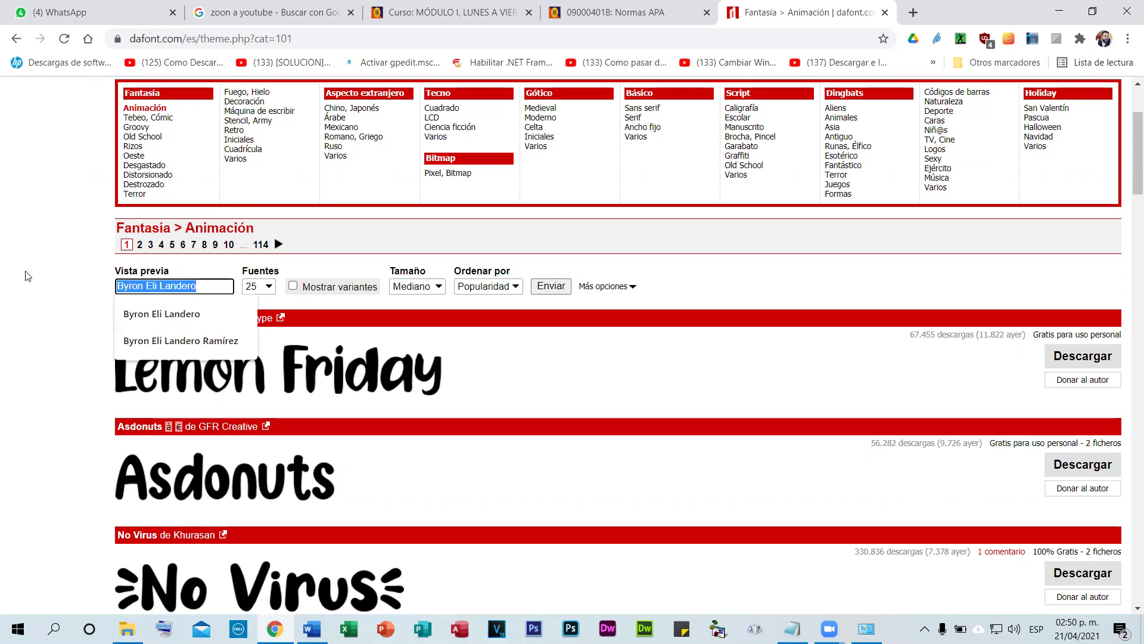
key("BackSpace")
type("Instituto ")
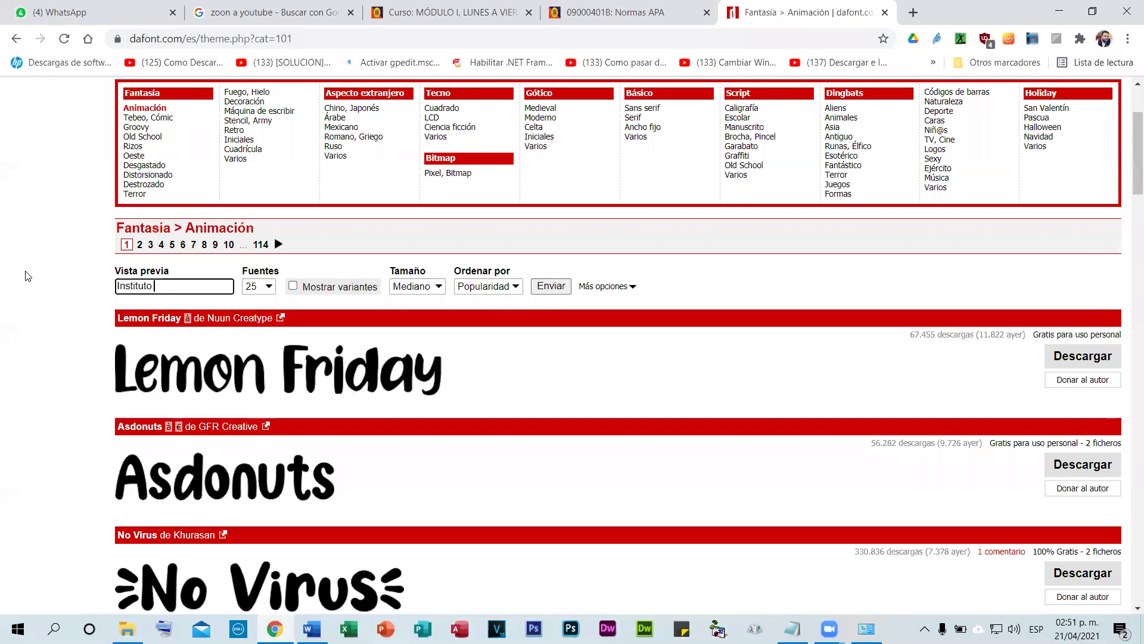
type("Armando Martinez")
right_click(212, 285)
left_click(220, 304)
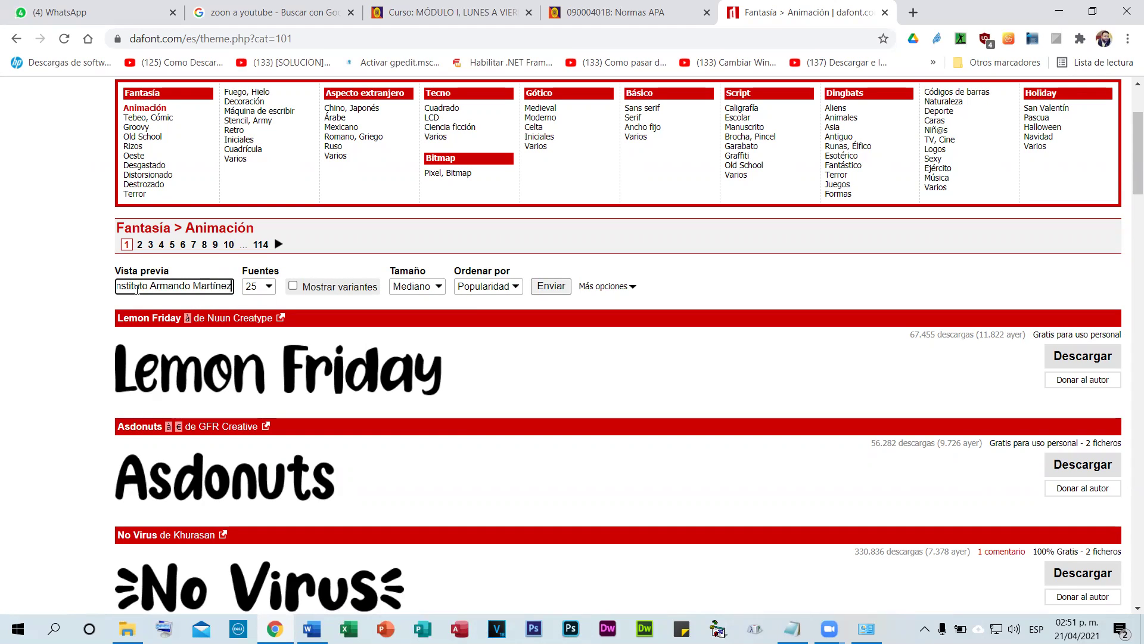
triple_click(107, 293)
left_click(146, 288)
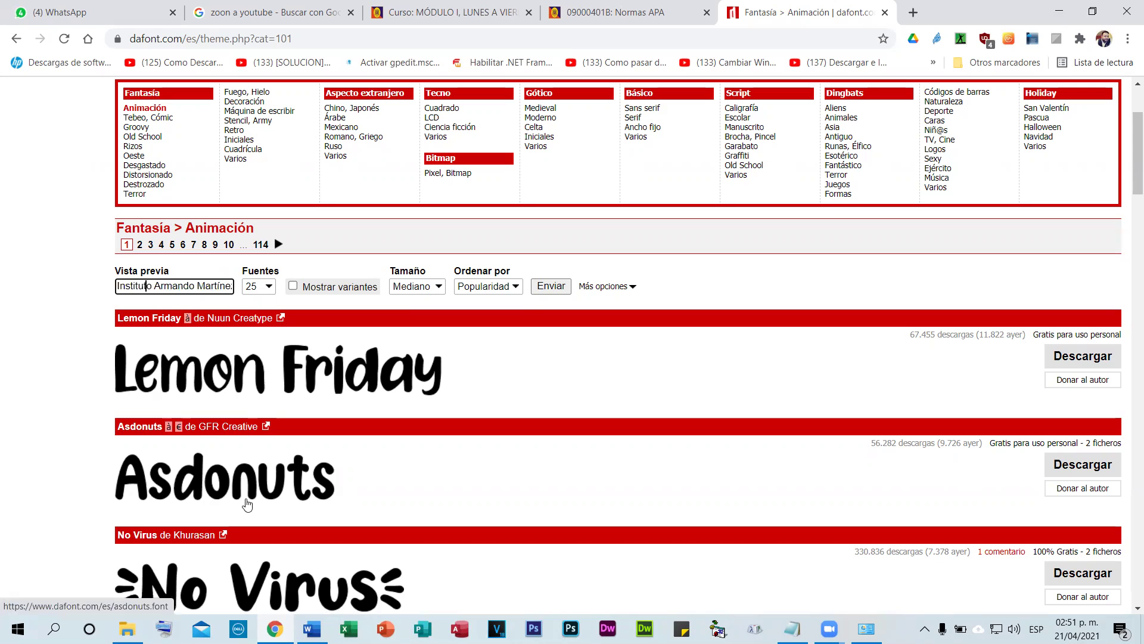
- Show 200 fonts per page and submit the preview settings
left_click(262, 291)
left_click(260, 337)
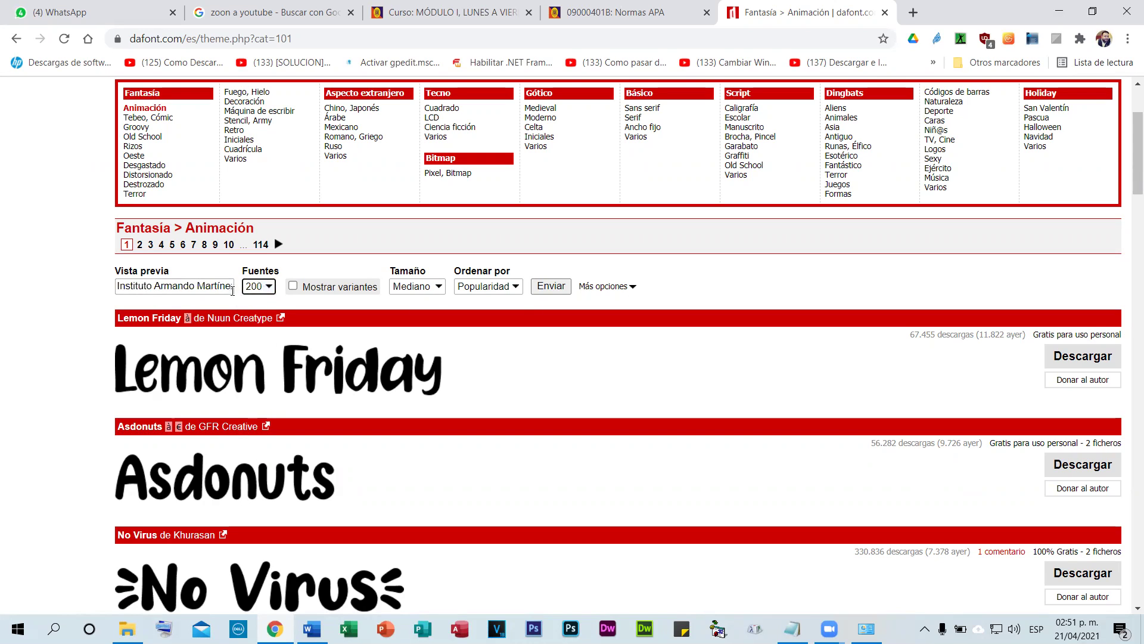
left_click(551, 286)
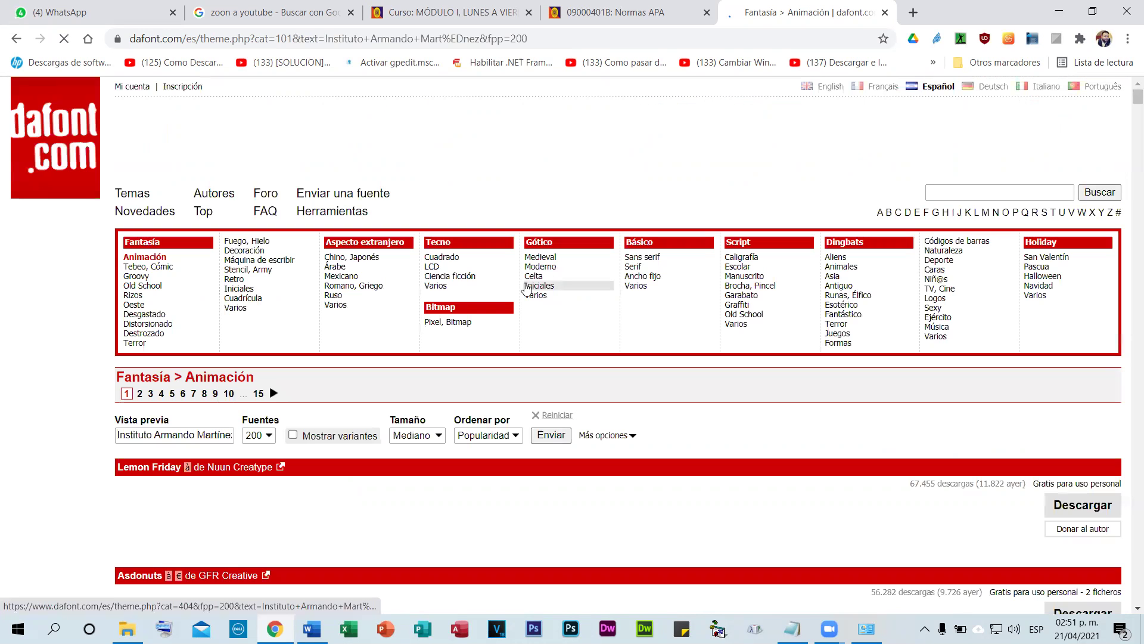
- Switch to Fantasía > Terror and browse its previews, such as Madjoe, Martyric and CF Night of Terror
scroll(513, 238, "down", 6)
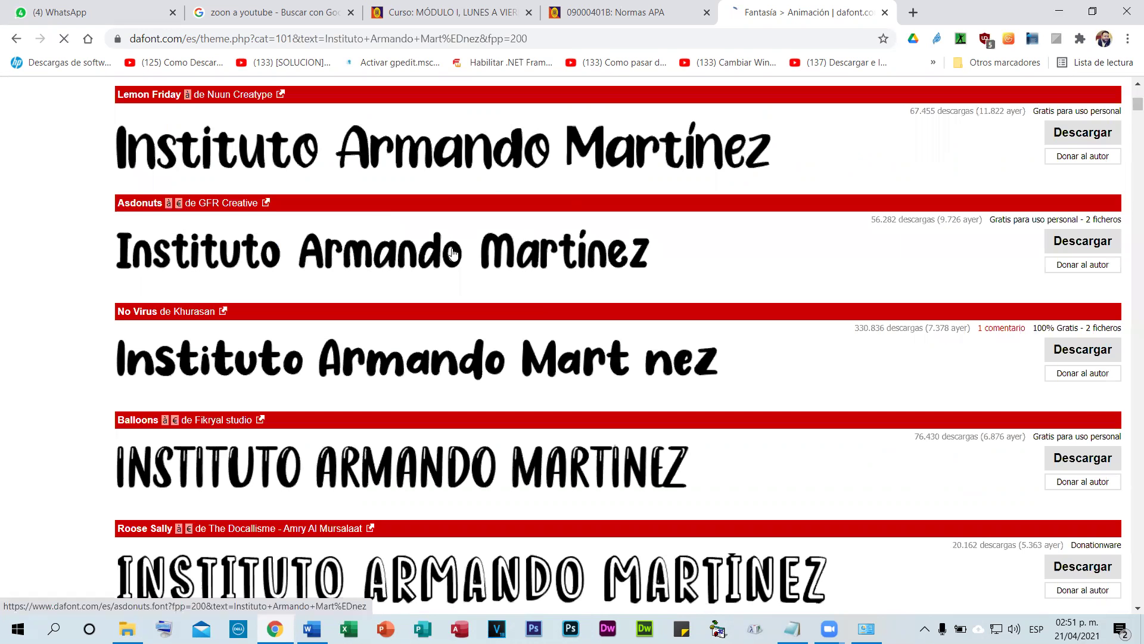
scroll(400, 292, "down", 8)
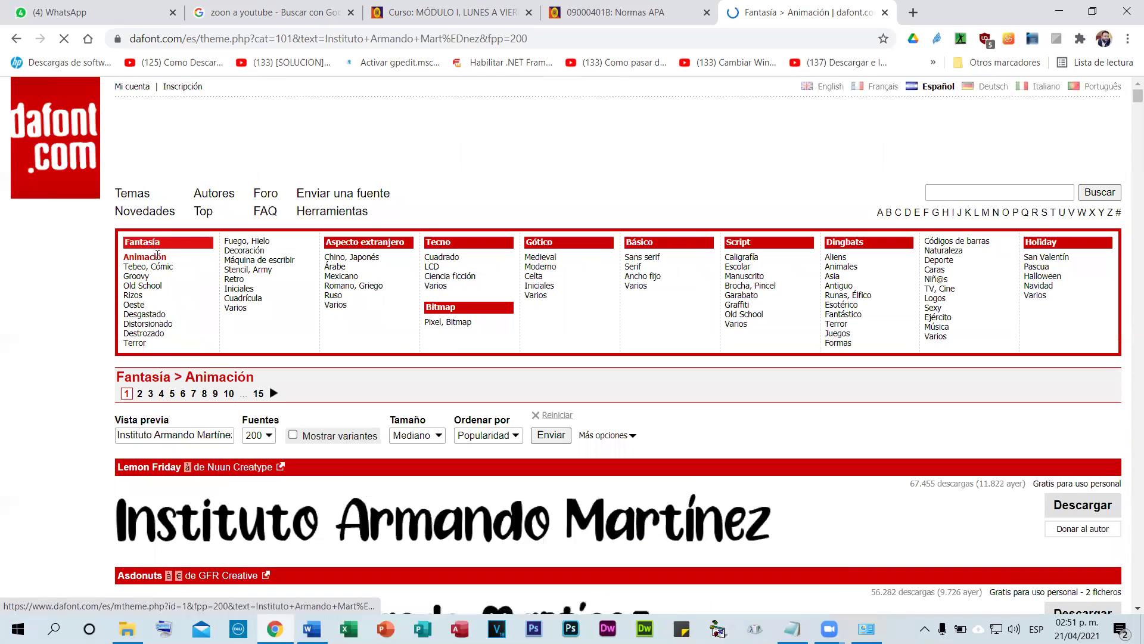
left_click(136, 347)
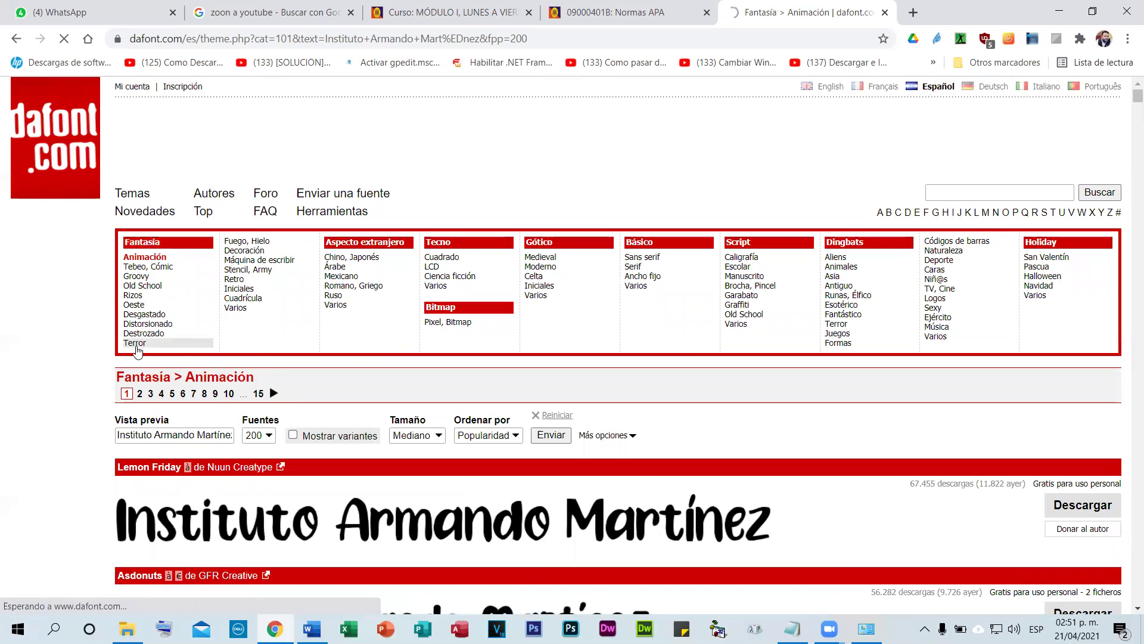
scroll(548, 306, "down", 3)
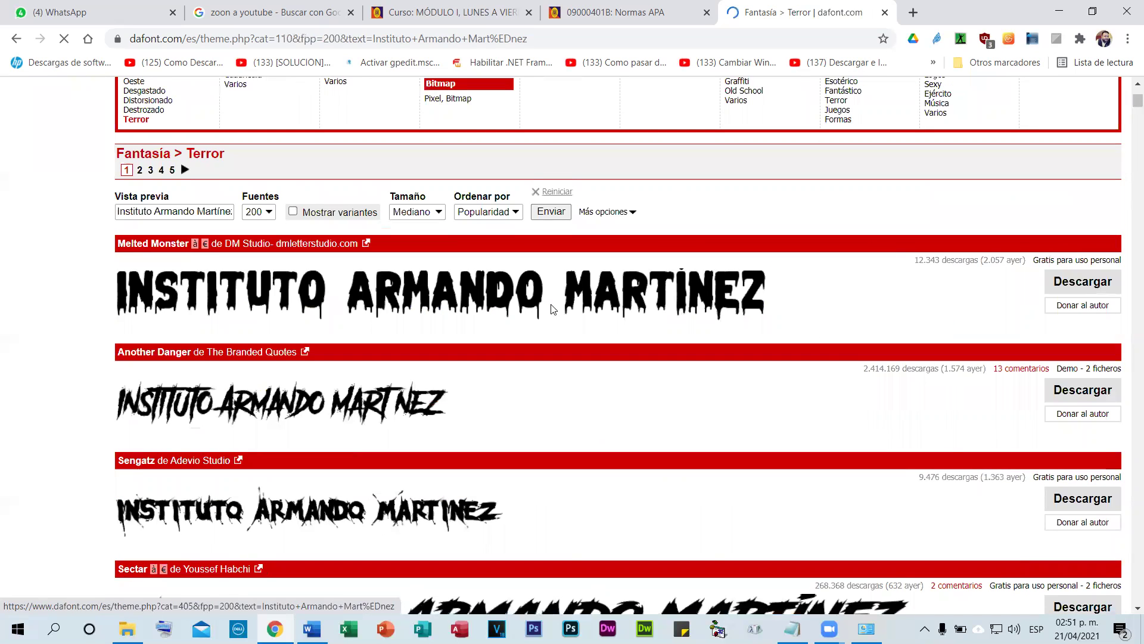
scroll(552, 310, "down", 8)
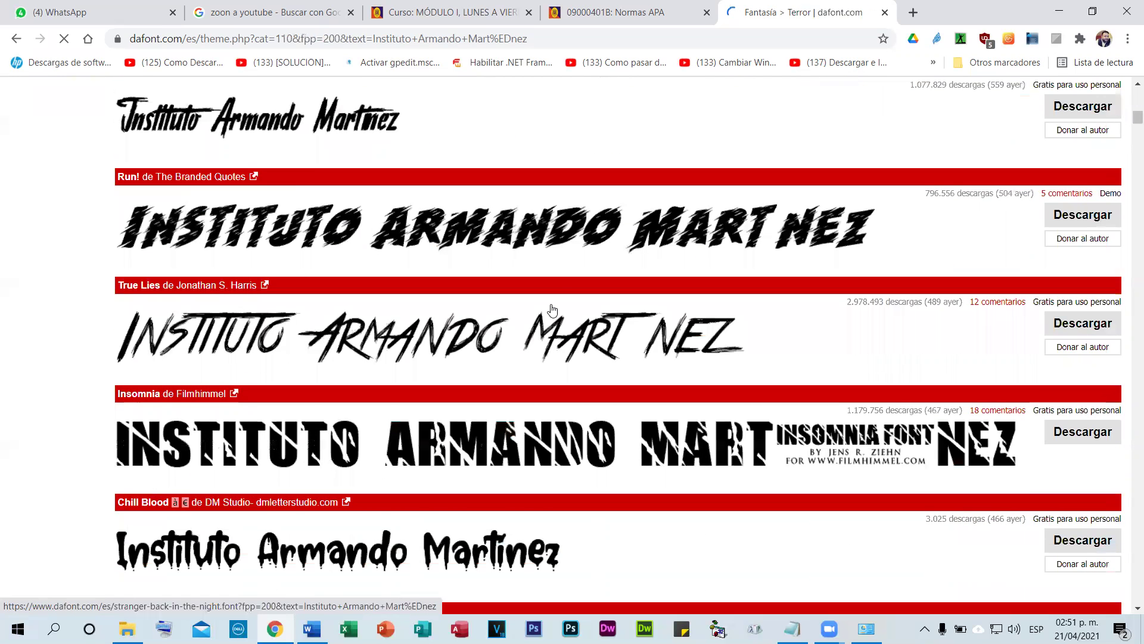
scroll(552, 311, "down", 5)
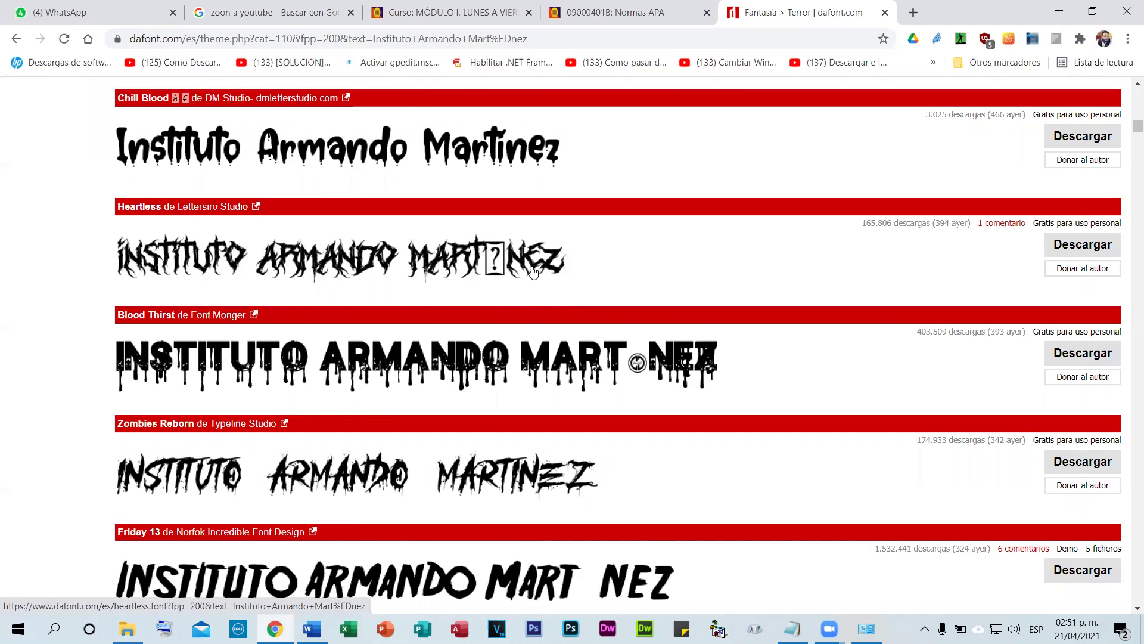
scroll(534, 272, "down", 2)
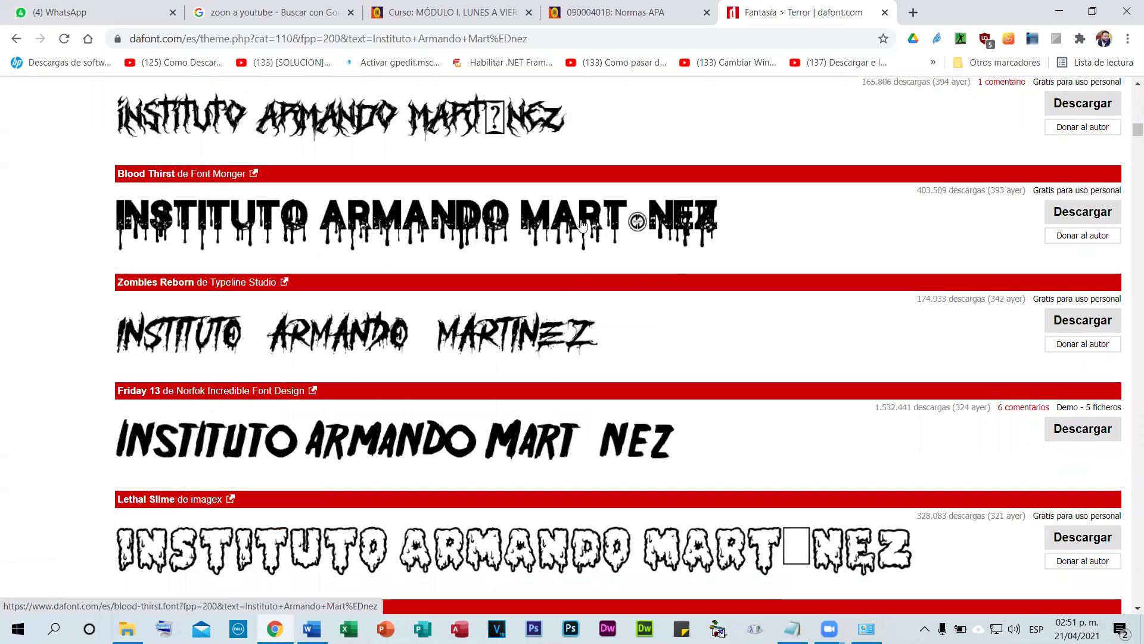
scroll(490, 355, "down", 5)
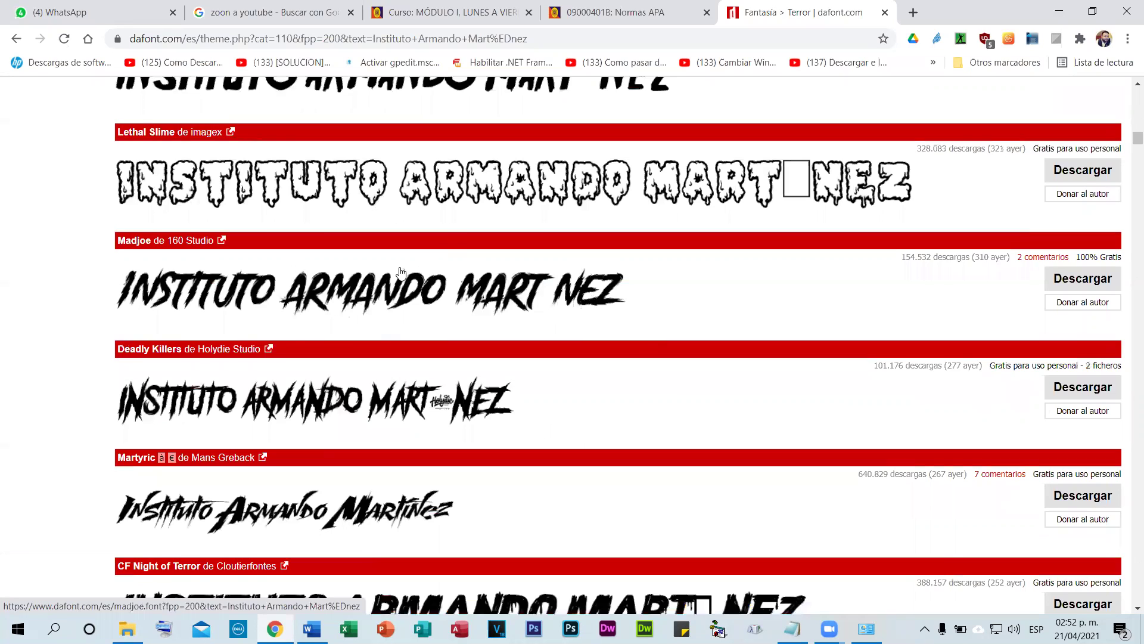
scroll(695, 365, "down", 3)
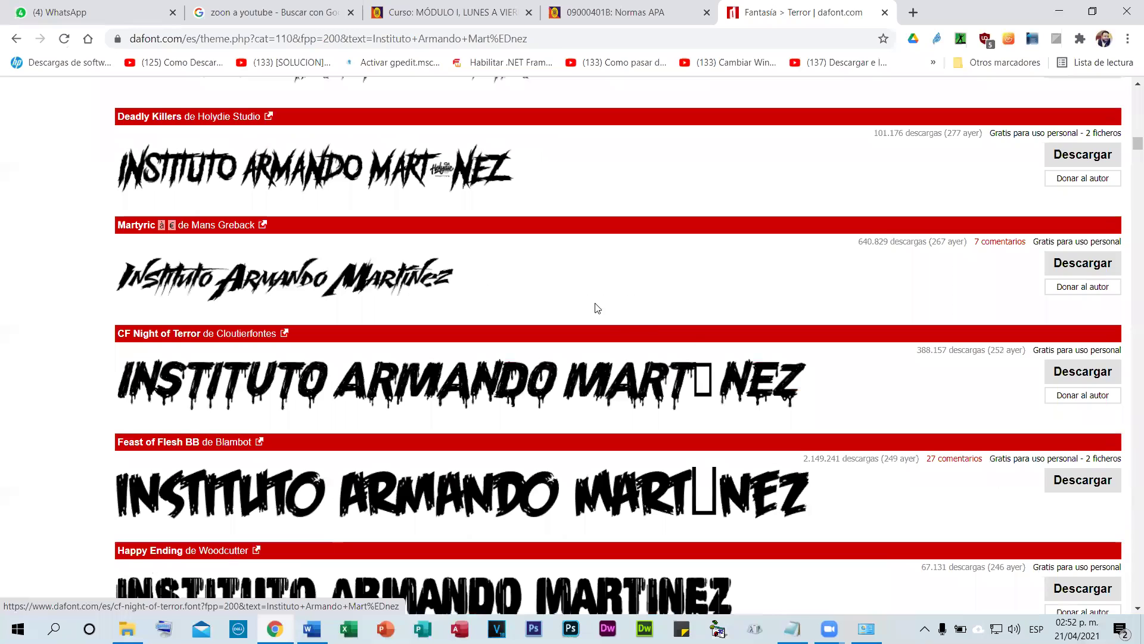
scroll(629, 337, "down", 1)
scroll(608, 298, "up", 2)
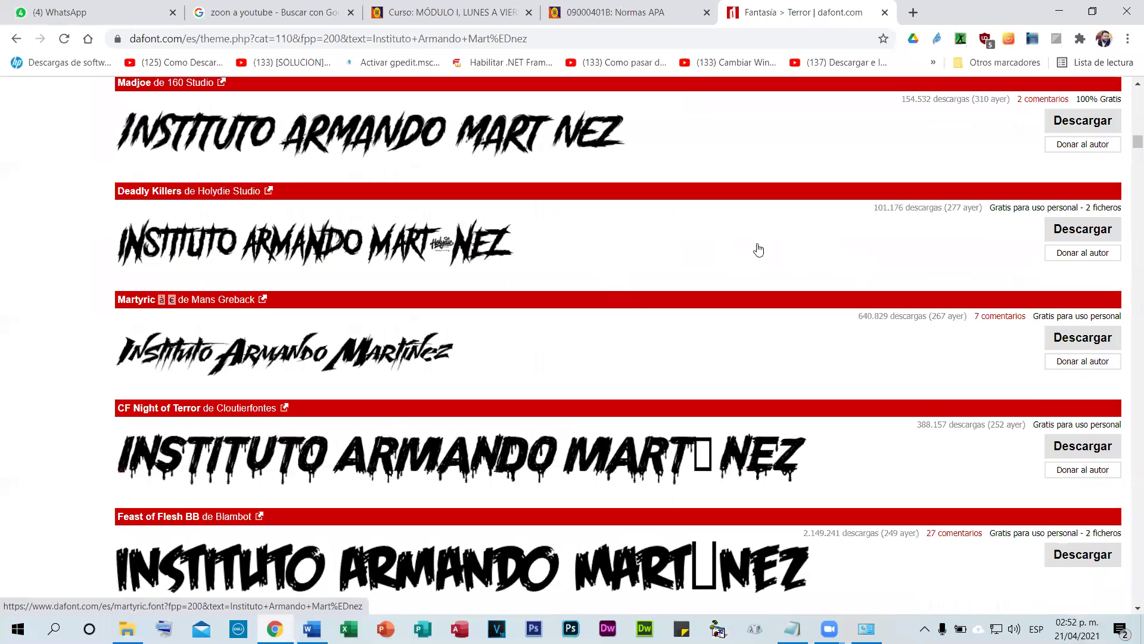
- From the Script > Caligrafía listing, download the Yessy font as yessy.zip to the desktop
key("alt+Left")
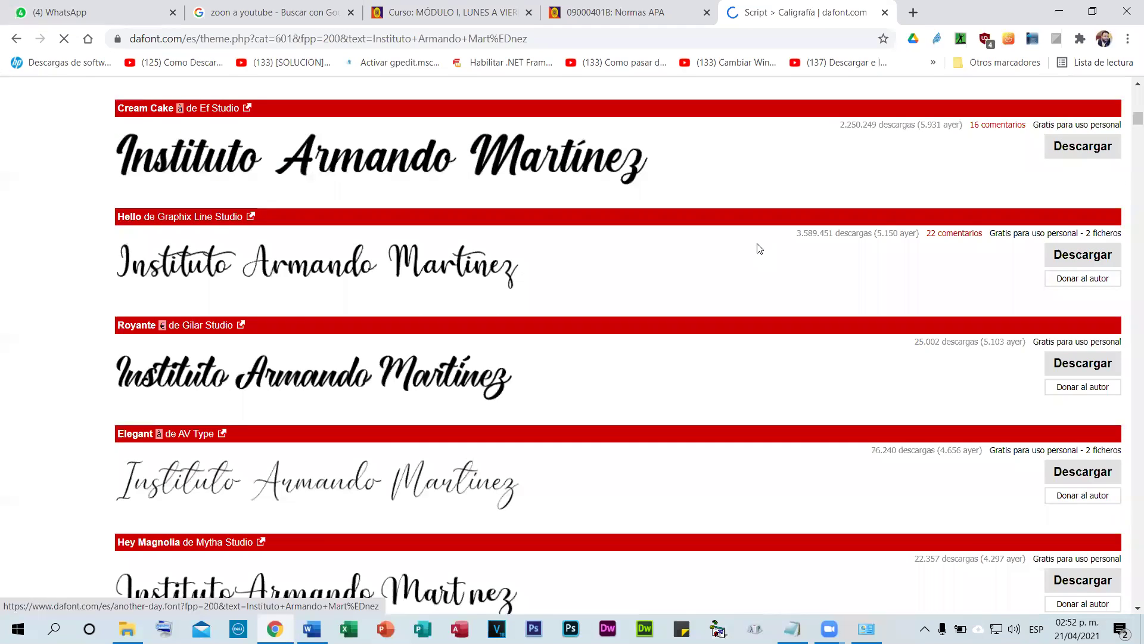
scroll(760, 249, "down", 10)
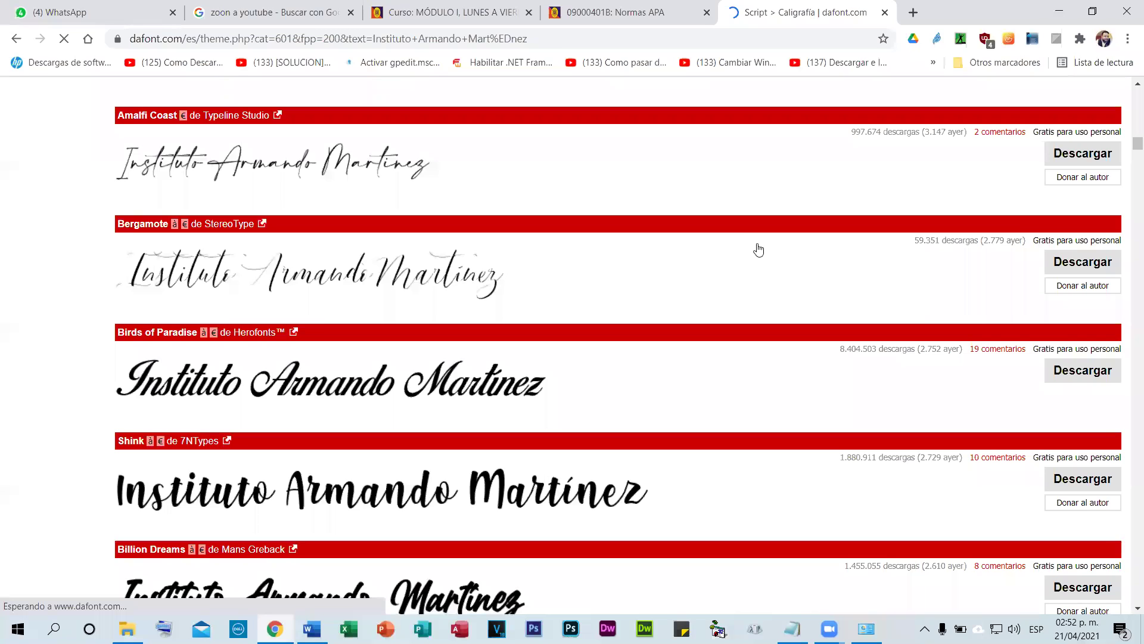
scroll(758, 249, "down", 20)
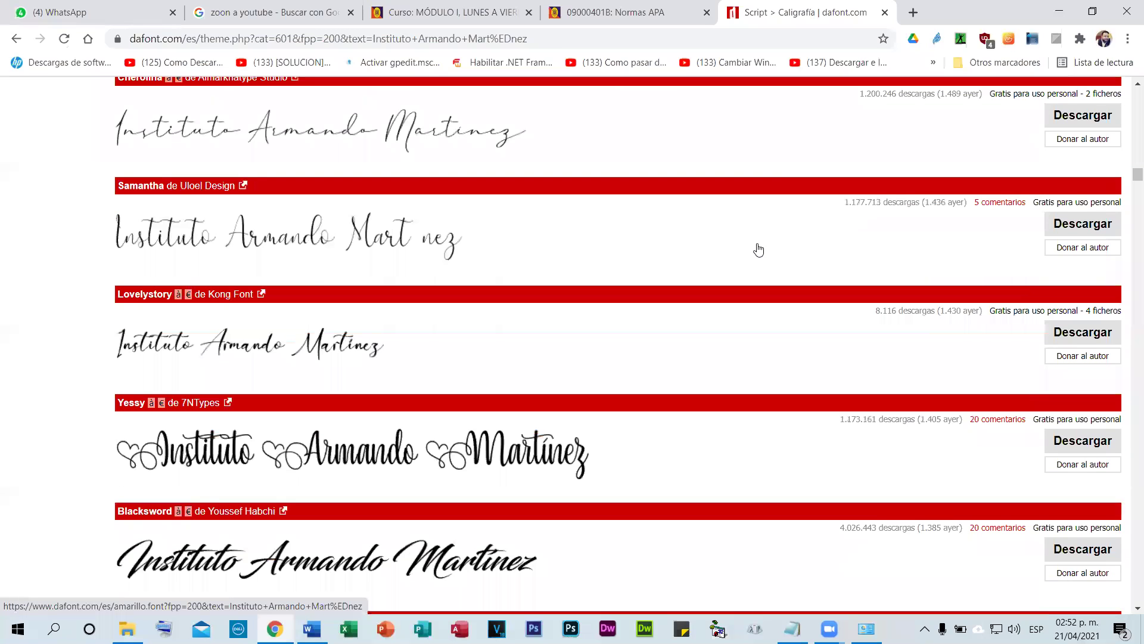
scroll(759, 249, "down", 4)
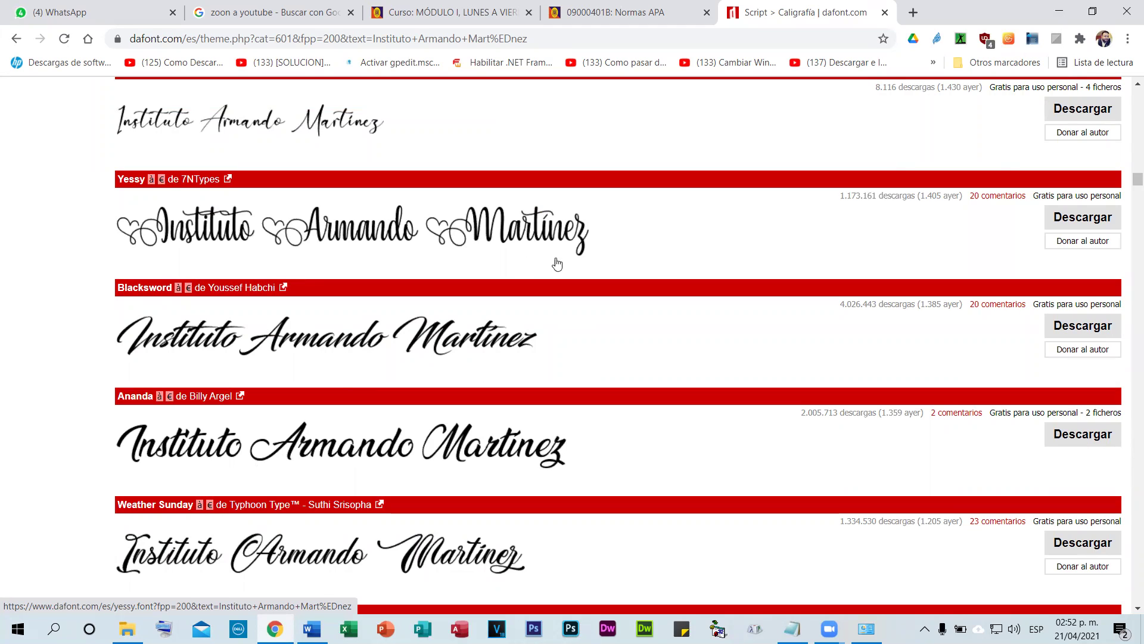
left_click(1082, 221)
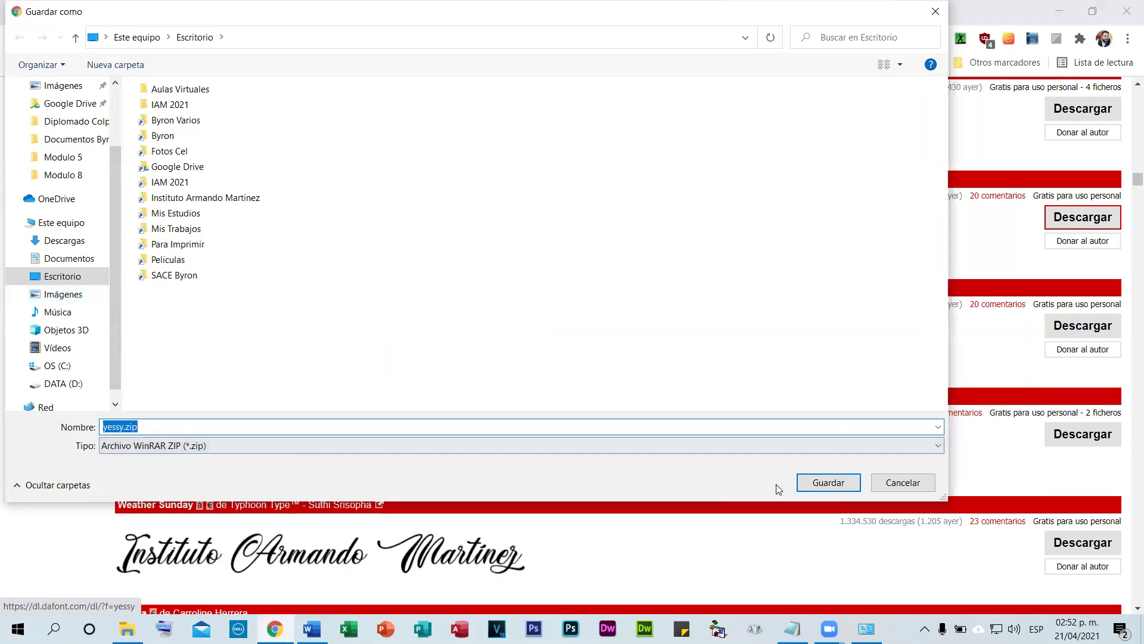
left_click(842, 486)
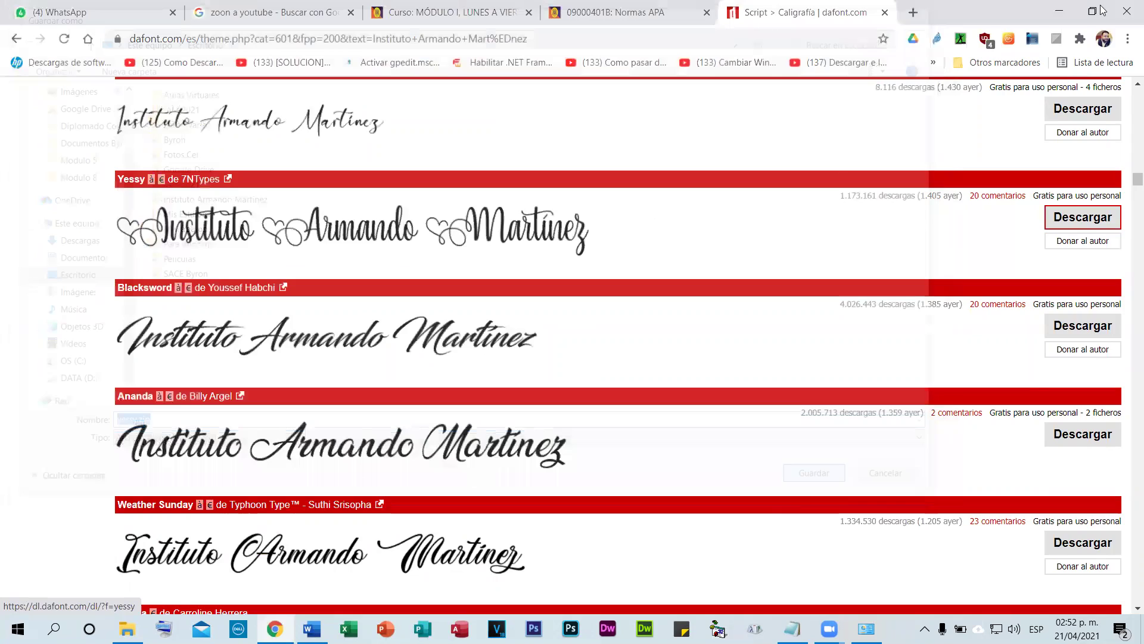
left_click(1061, 10)
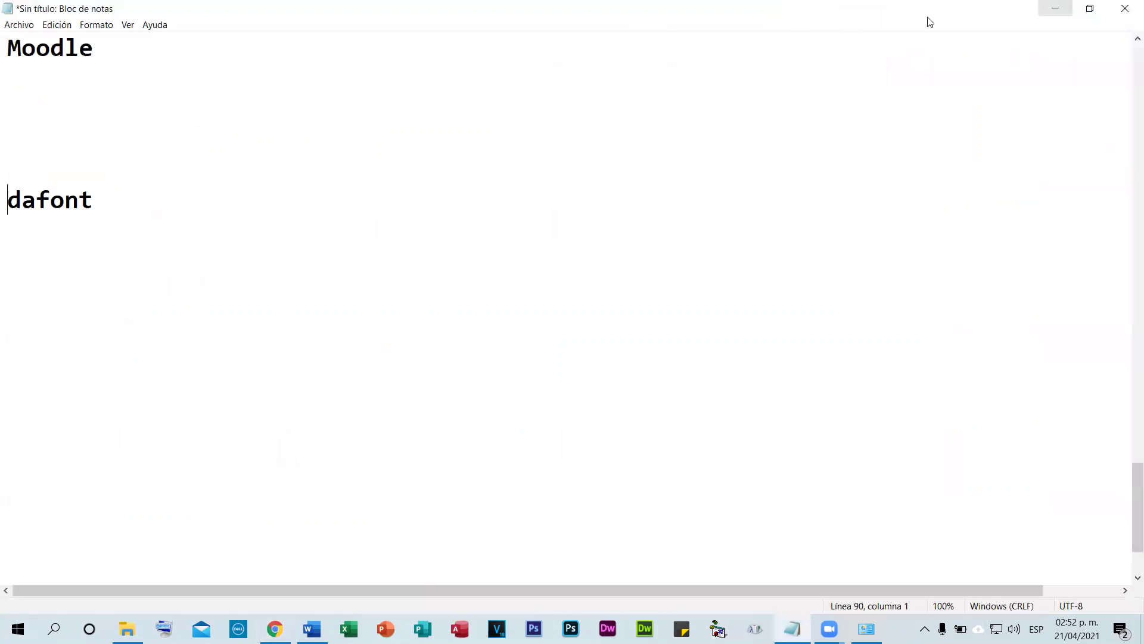
- Extract yessy.zip on the desktop into a yessy folder and open it
left_click(1056, 9)
left_click(1063, 11)
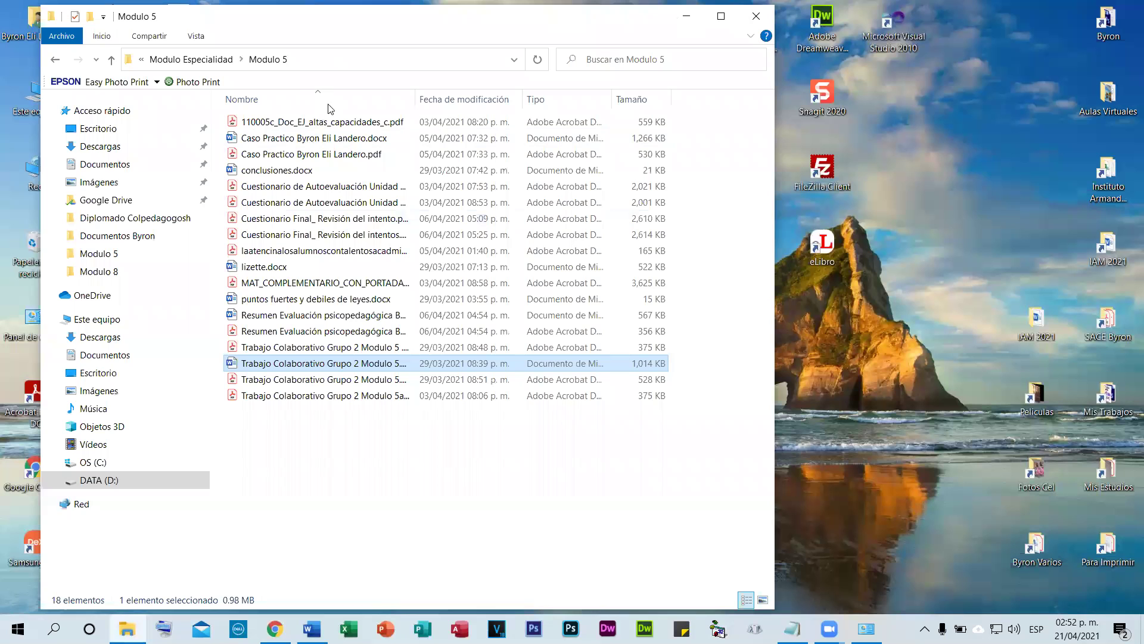
key("super+d")
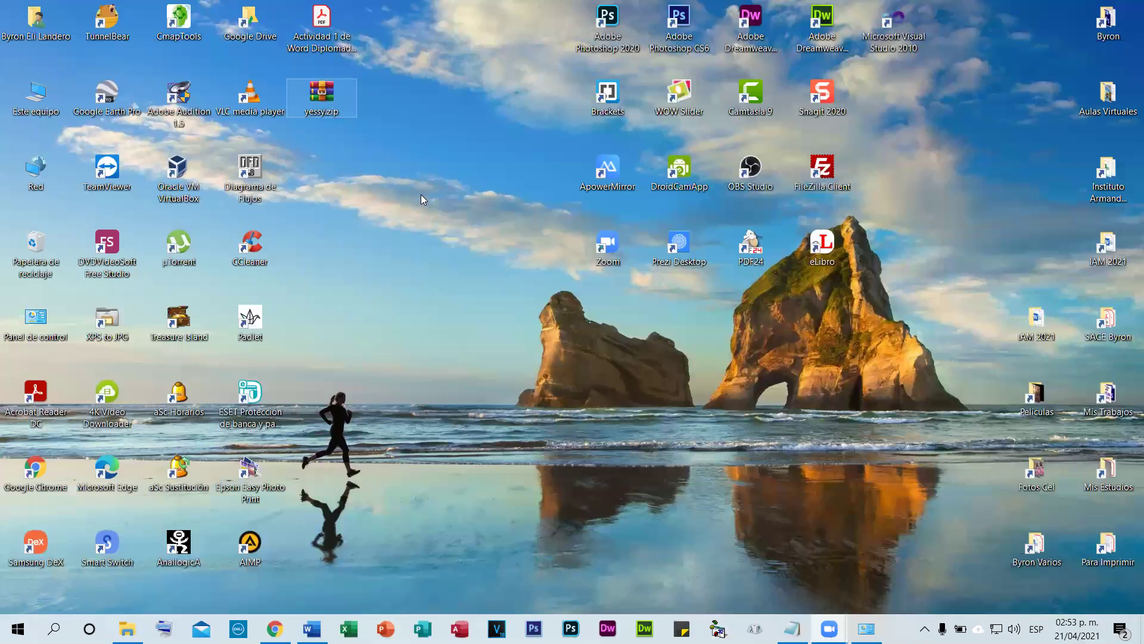
key("shift+F10")
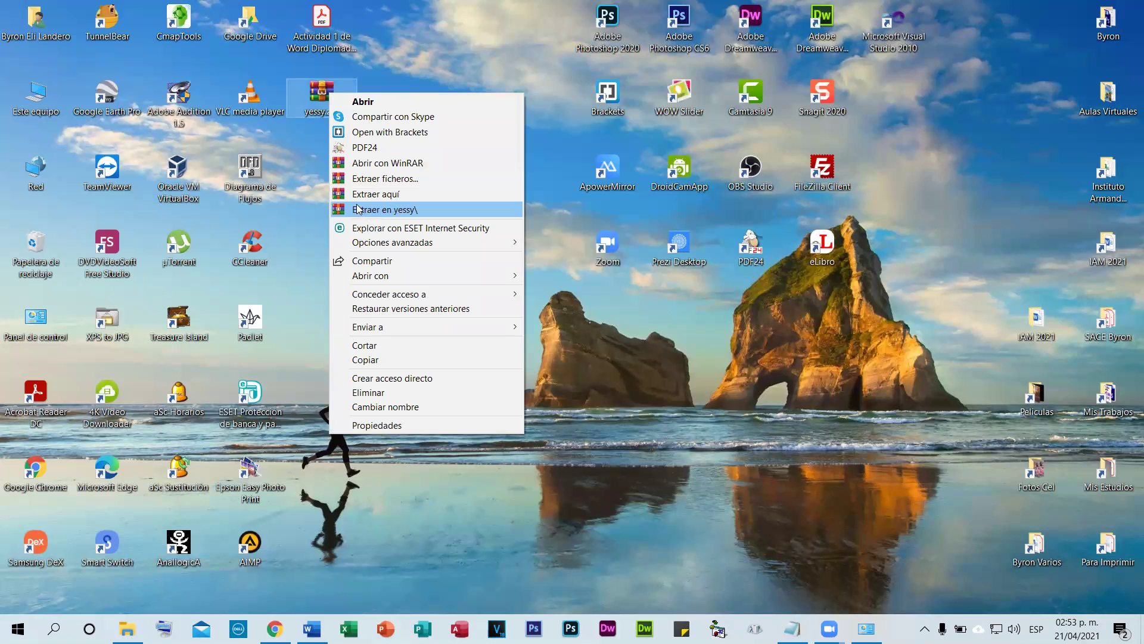
left_click(319, 146)
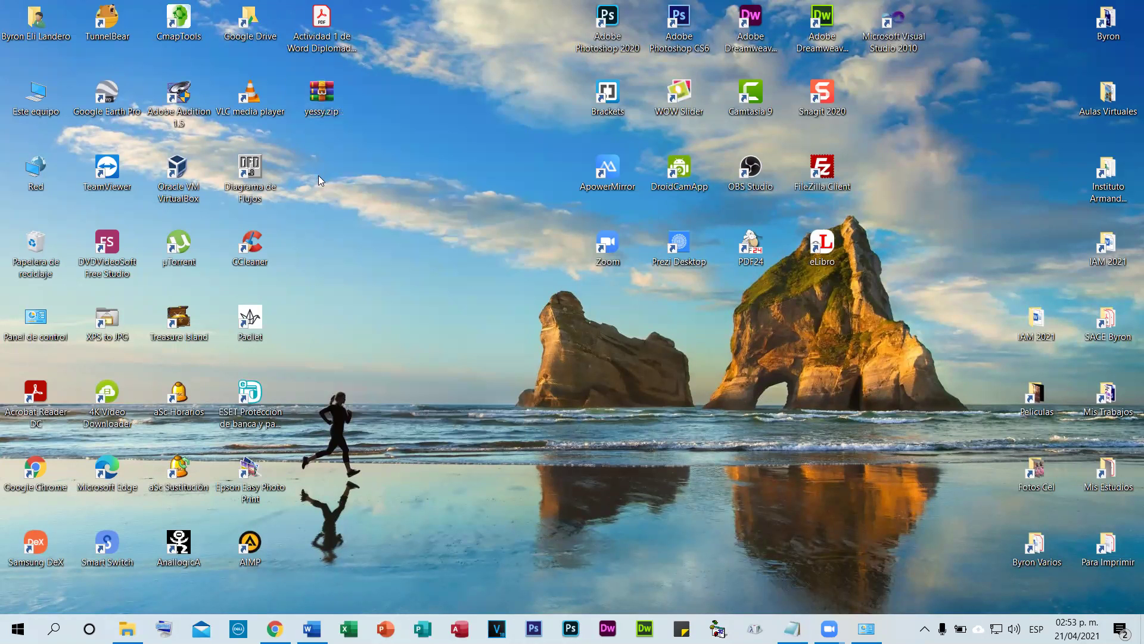
double_click(318, 175)
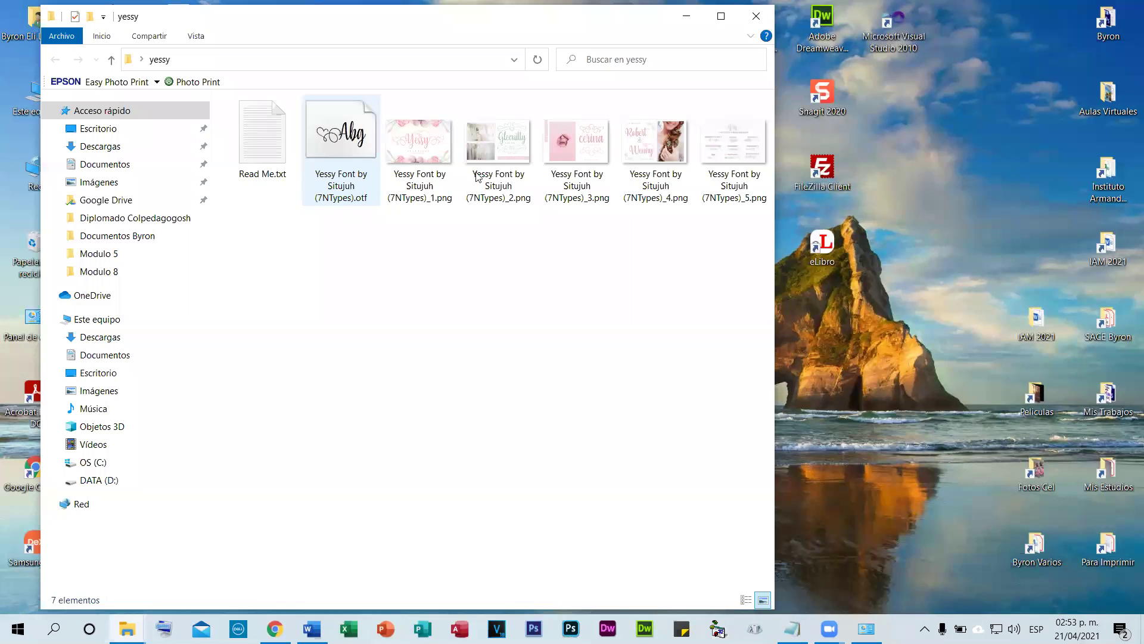
- Switch the yessy folder view between list and large icons to find the Yessy .otf file
right_click(377, 234)
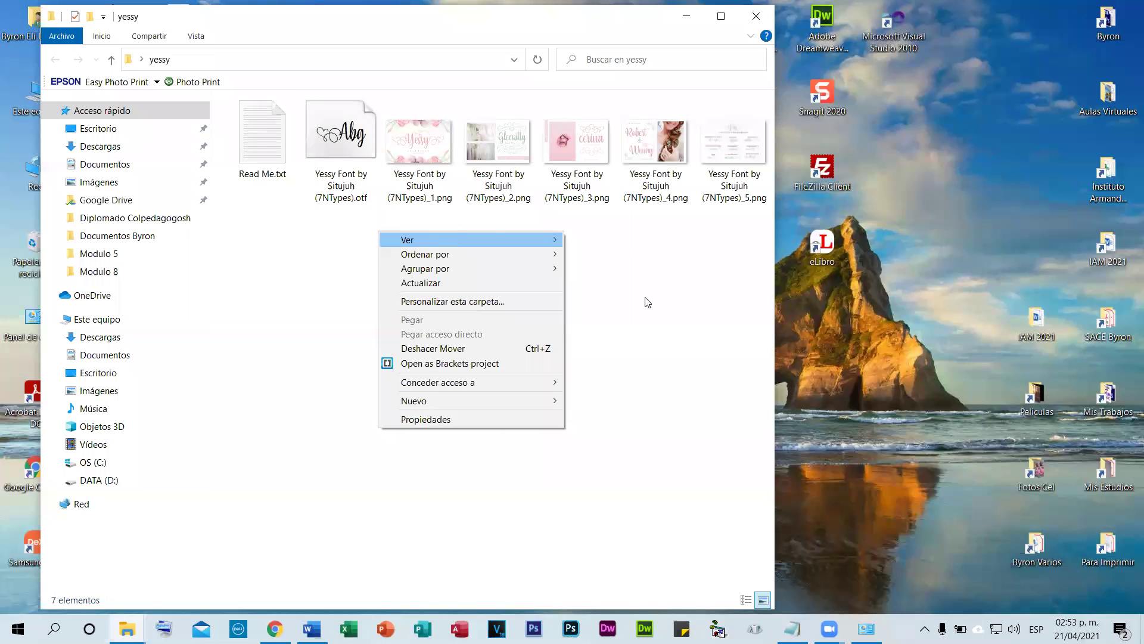
key("ctrl+shift+5")
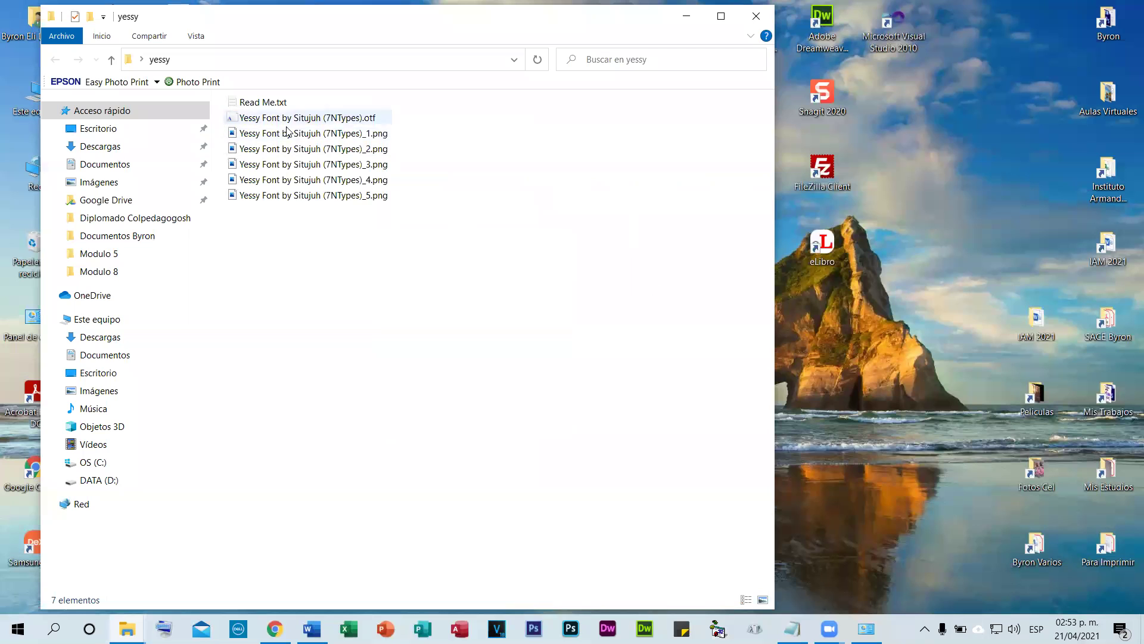
left_click(363, 119)
right_click(480, 135)
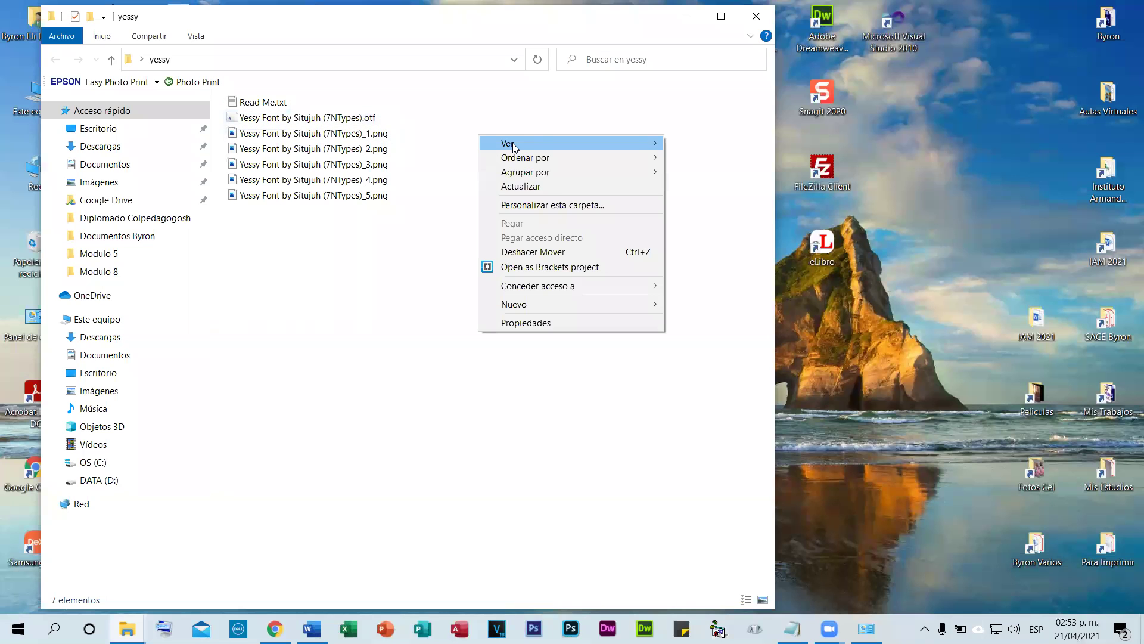
mouse_move(579, 146)
left_click(736, 157)
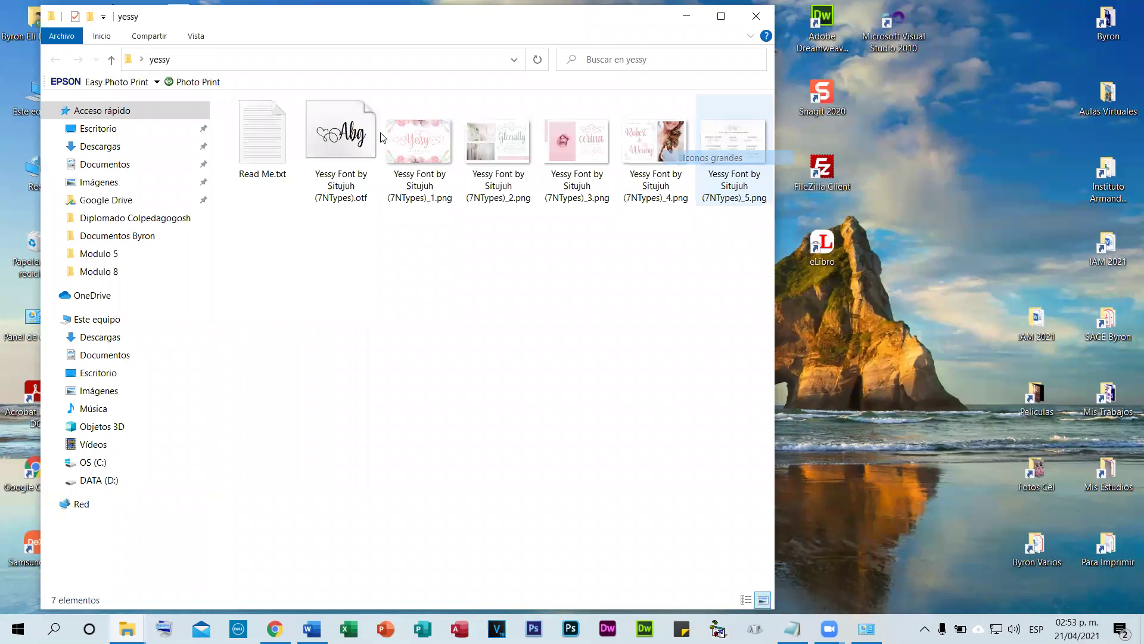
right_click(579, 299)
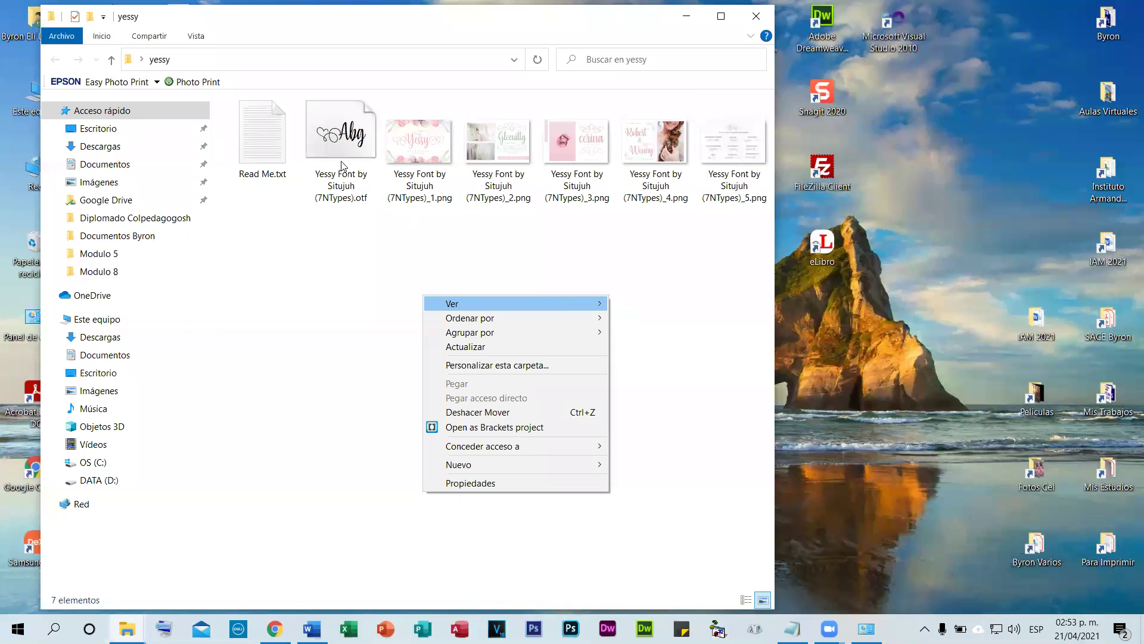
key("ctrl+shift+5")
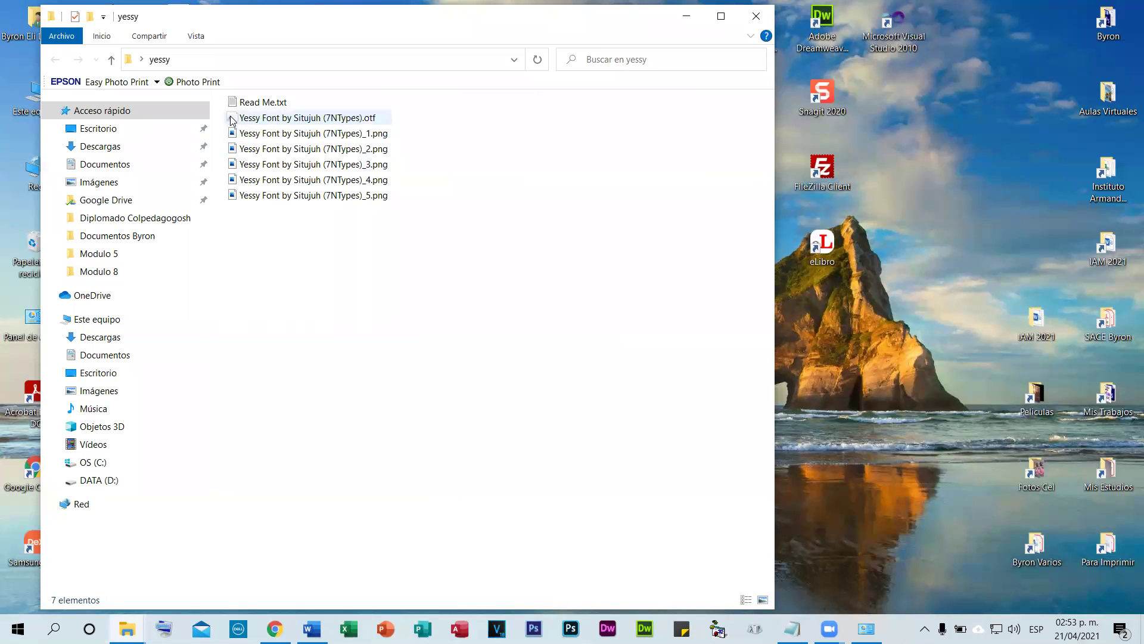
left_click(277, 122)
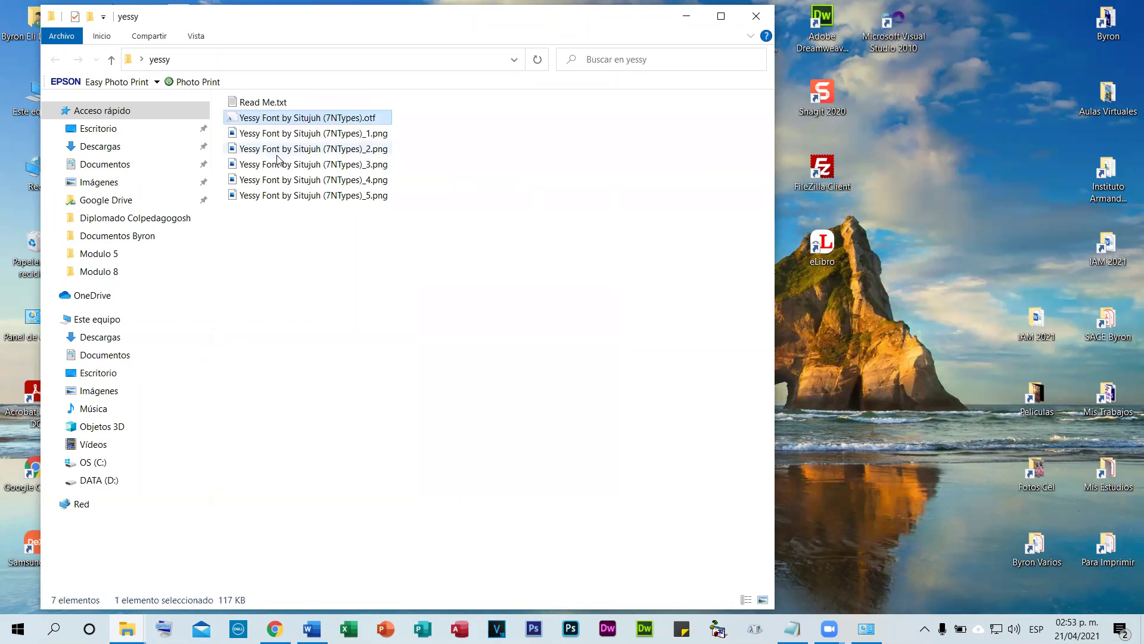
- Install the Yessy .otf font and close the yessy folder window
double_click(275, 118)
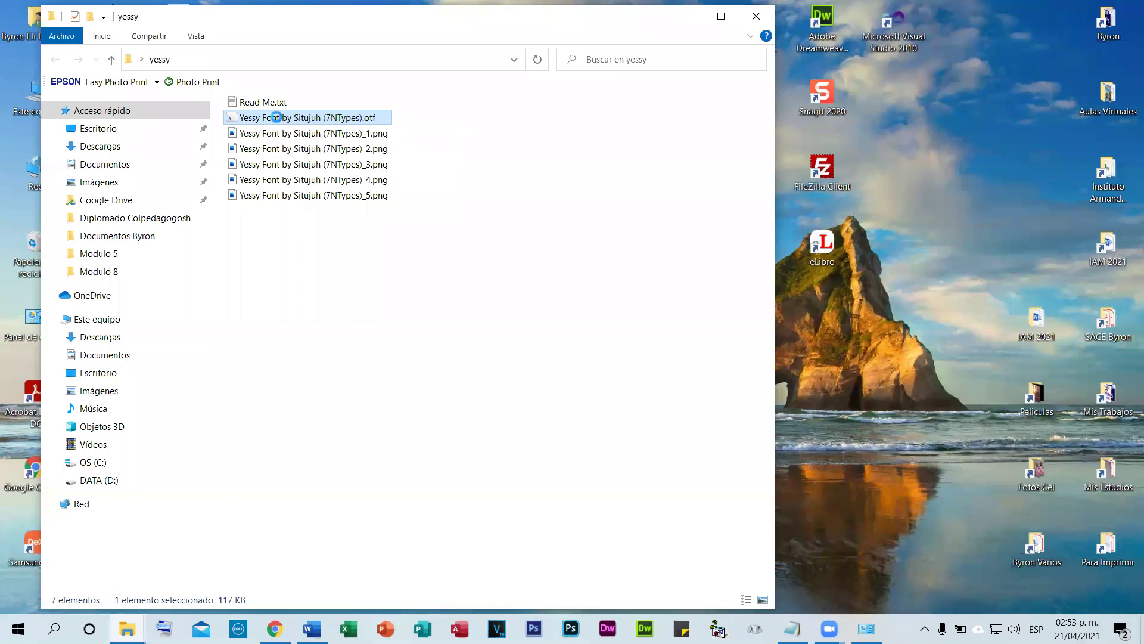
right_click(277, 120)
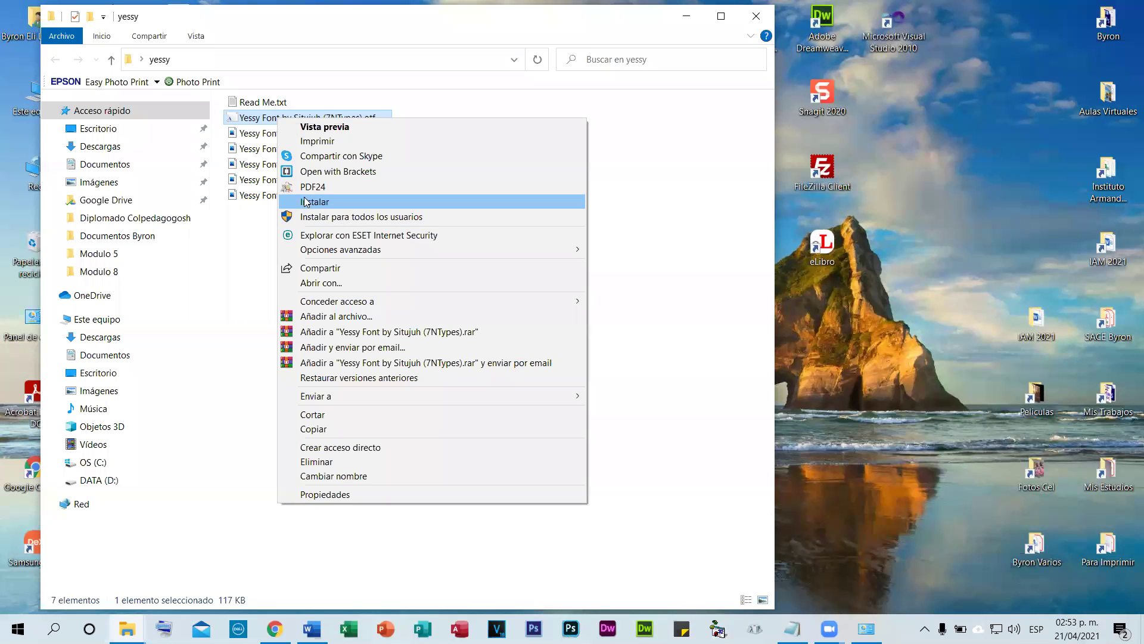
left_click(242, 136)
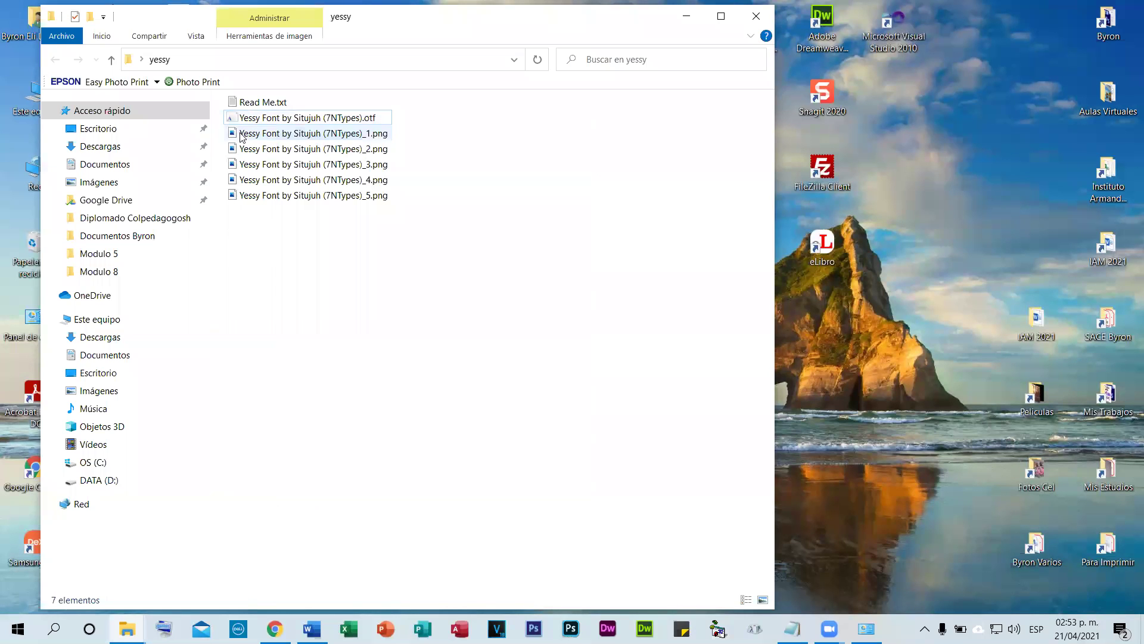
right_click(274, 118)
left_click(329, 203)
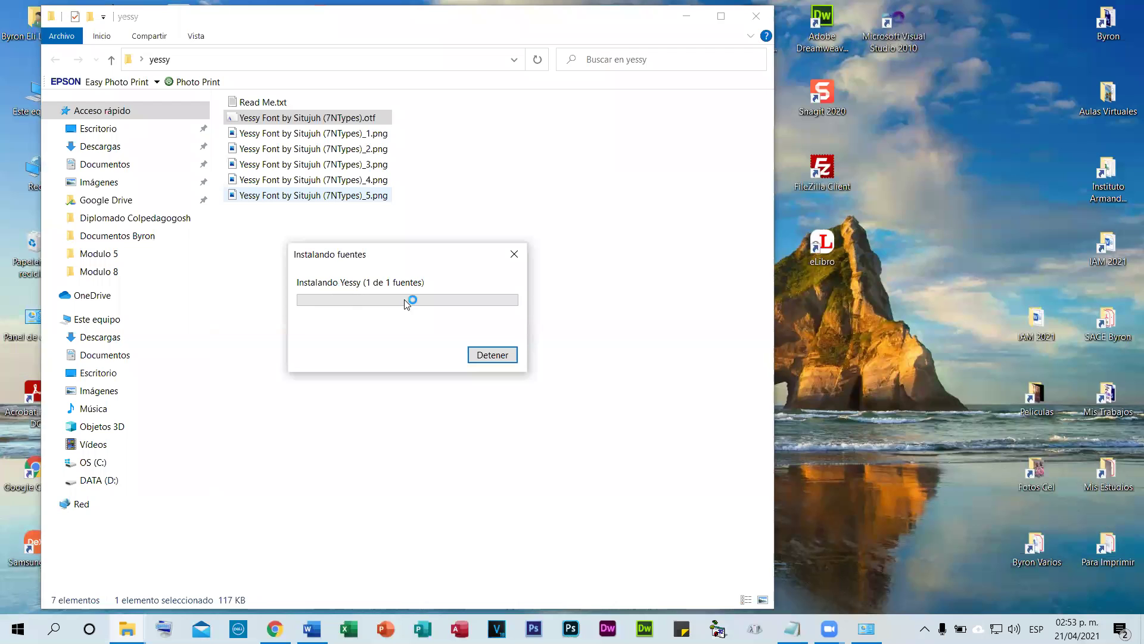
left_click(757, 16)
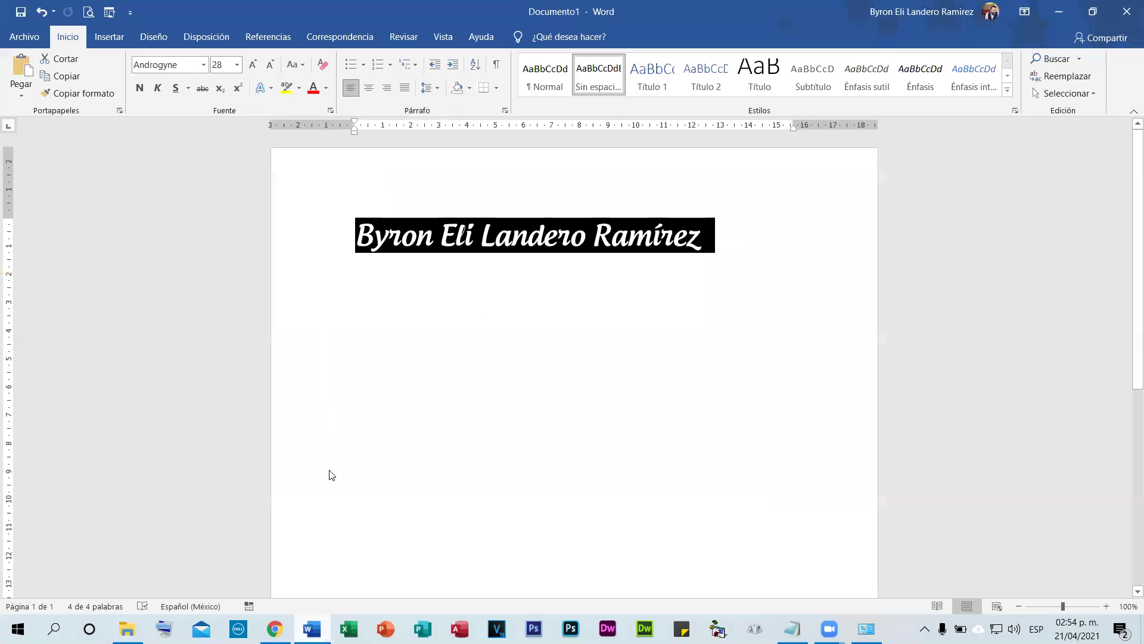
- Format the selected name in Yessy at 36 pt bold and check the result
left_click_drag(334, 490, 334, 494)
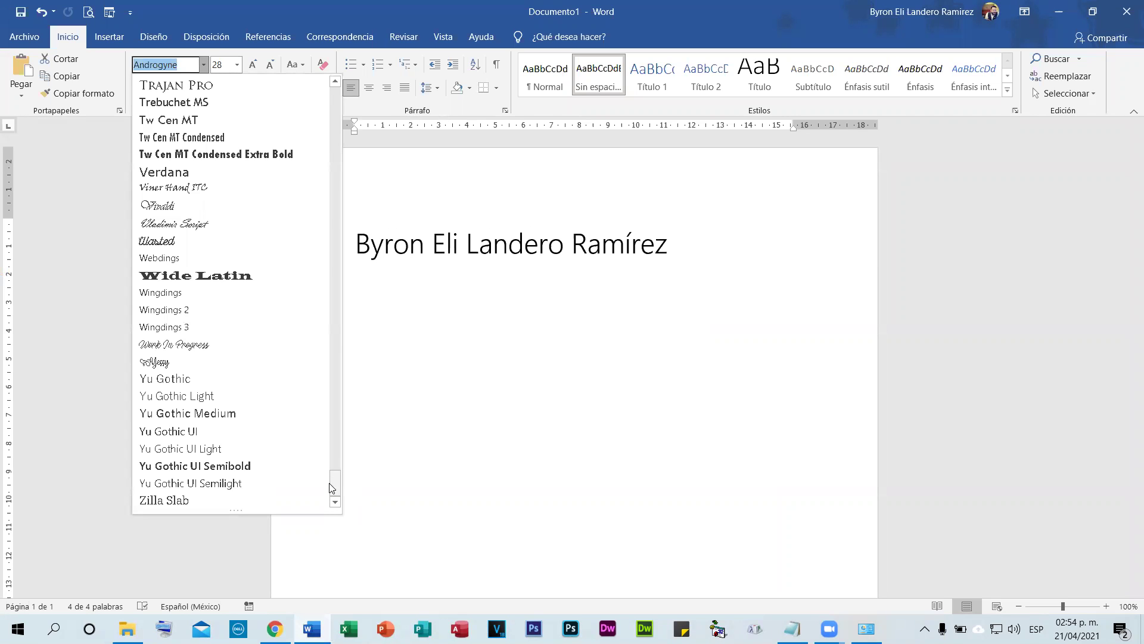
left_click(158, 364)
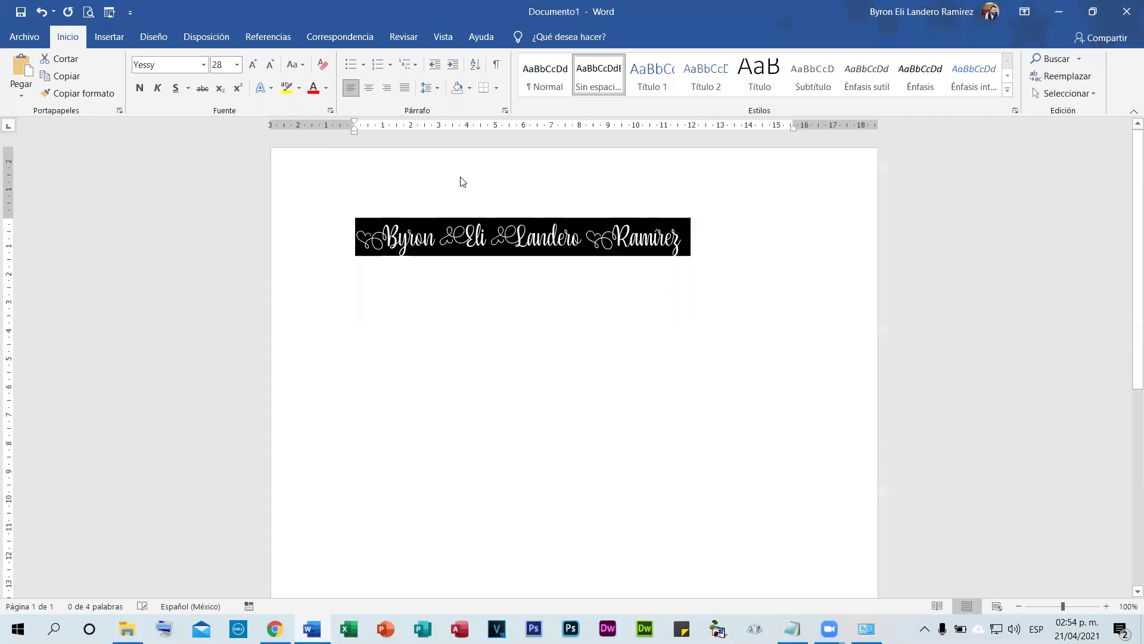
left_click(255, 66)
left_click(139, 87)
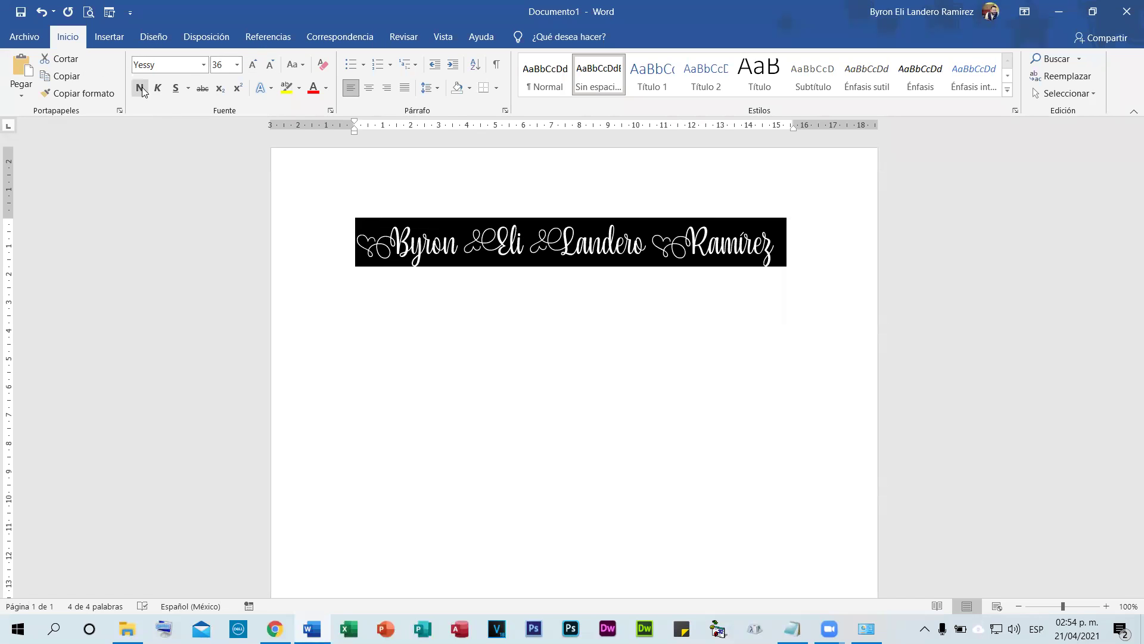
left_click(572, 311)
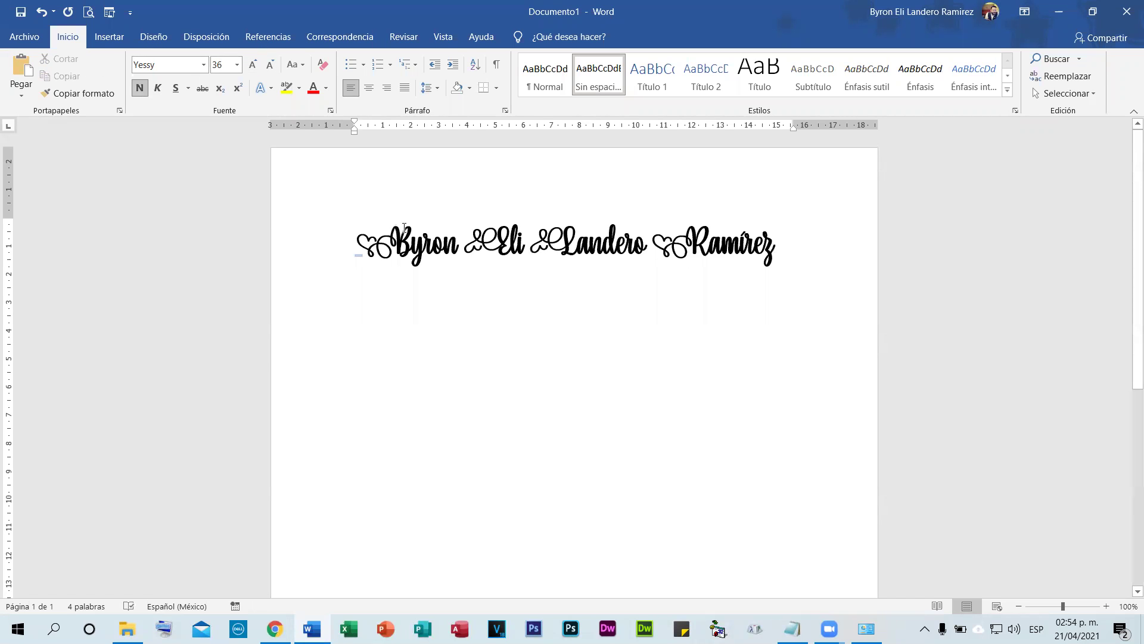
left_click(274, 629)
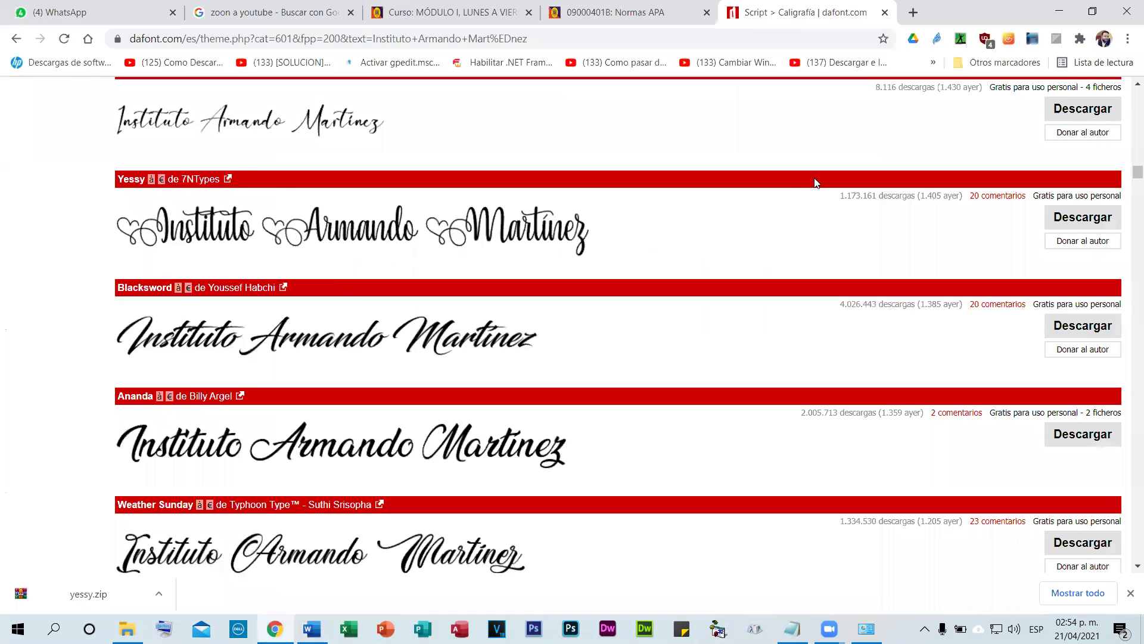
- Browse the Brocha, Pincel listing to Hey August, then minimize Chrome
scroll(841, 183, "up", 8)
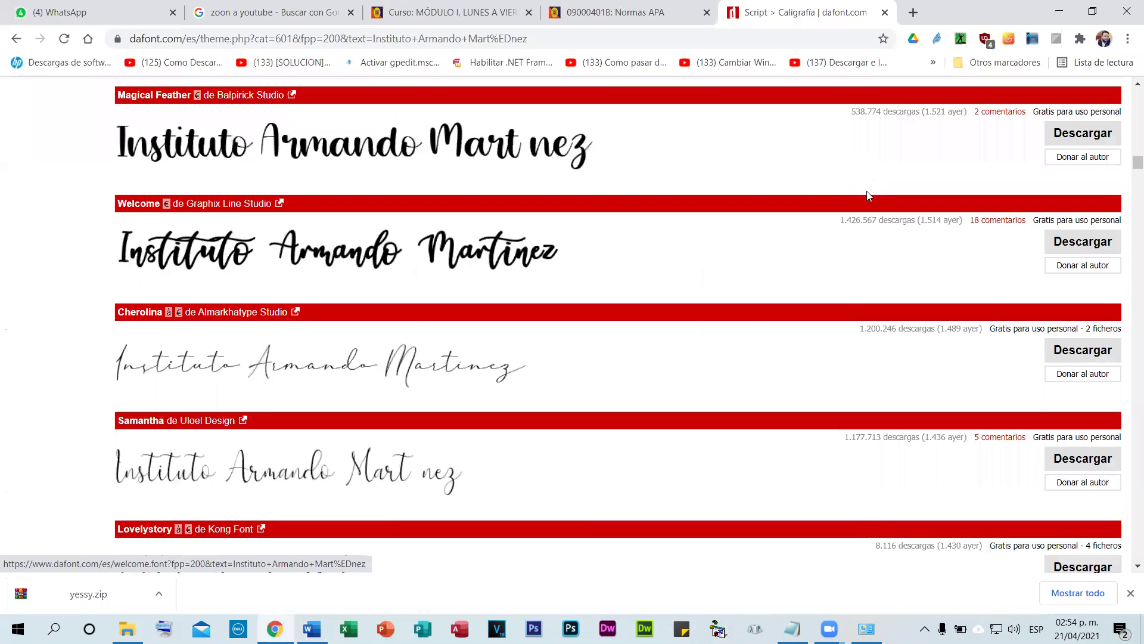
scroll(856, 211, "up", 10)
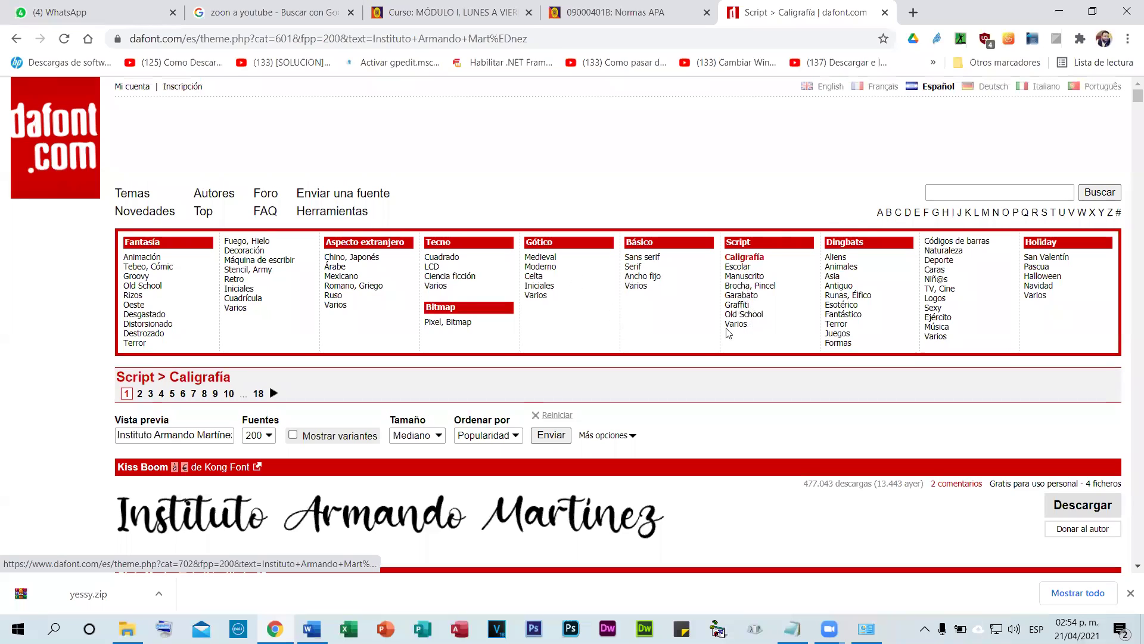
scroll(760, 332, "down", 5)
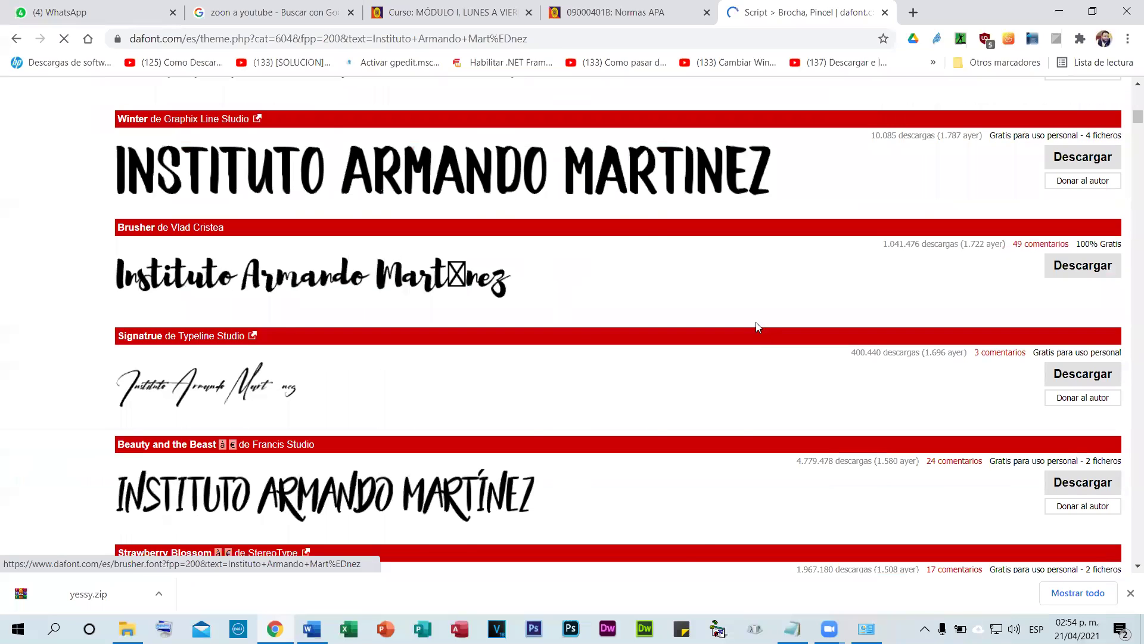
scroll(447, 268, "down", 5)
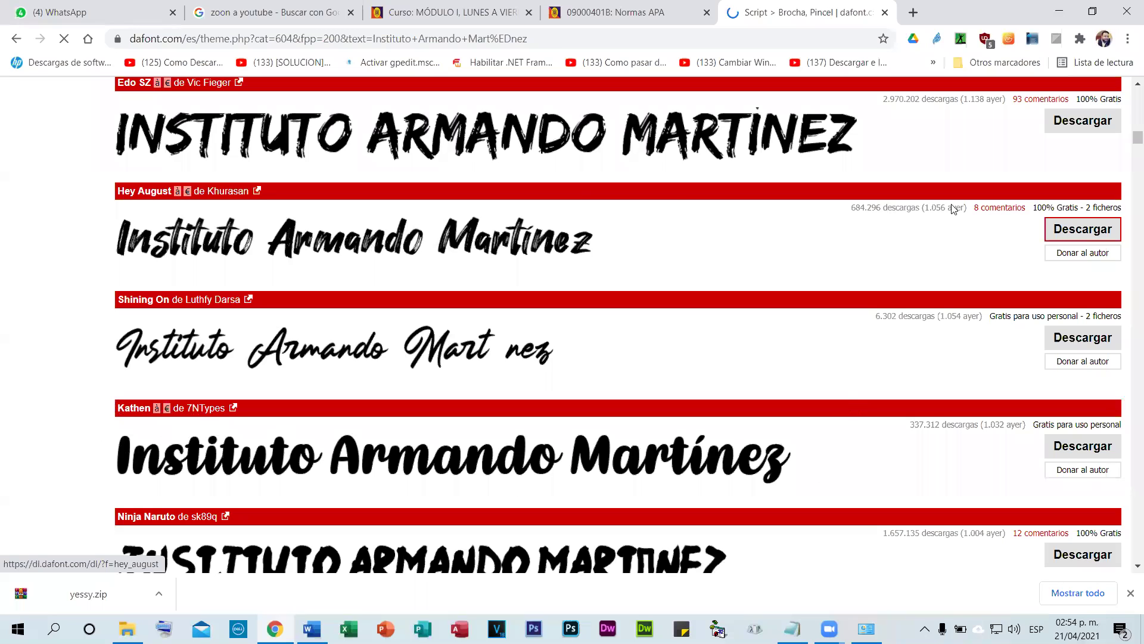
left_click(1059, 11)
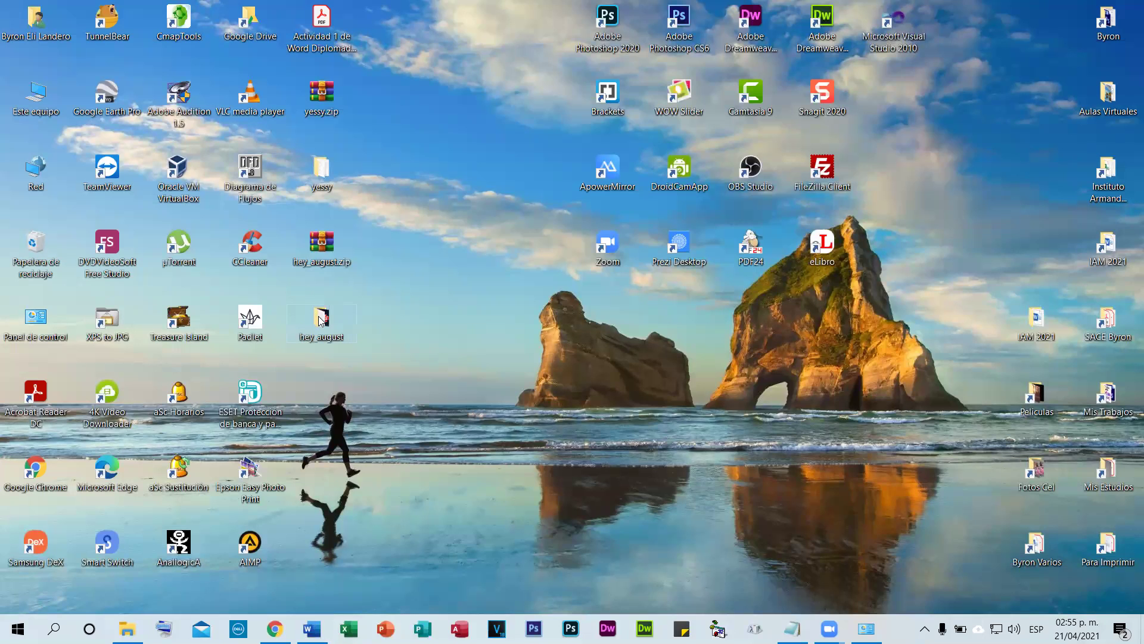
- Install Hey August.otf from the extracted hey_august folder
double_click(321, 320)
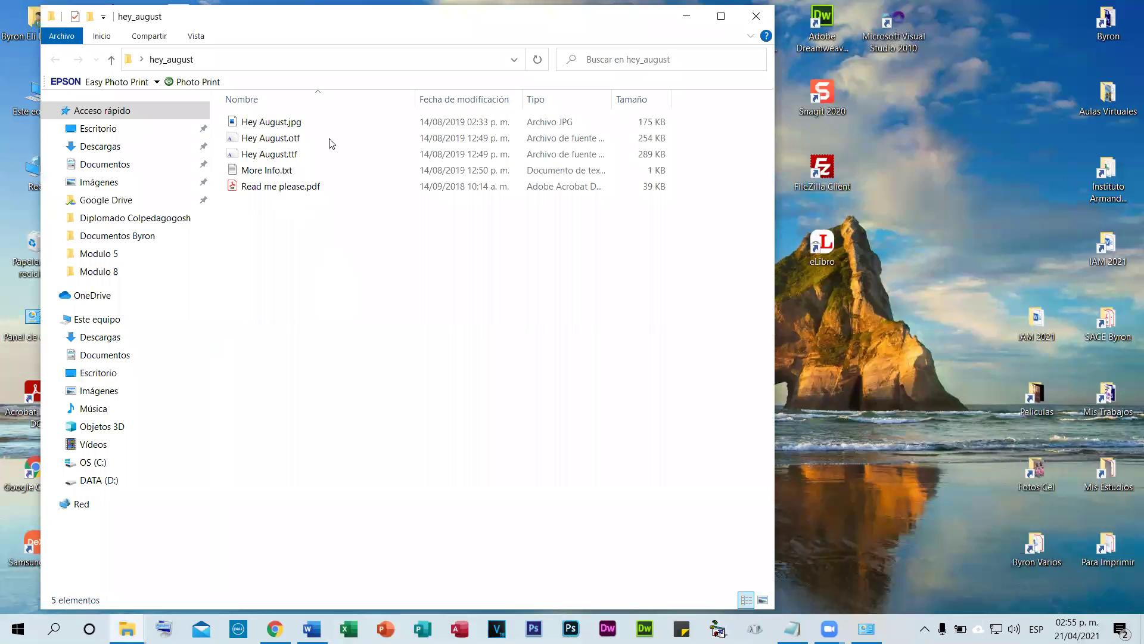
left_click(273, 144)
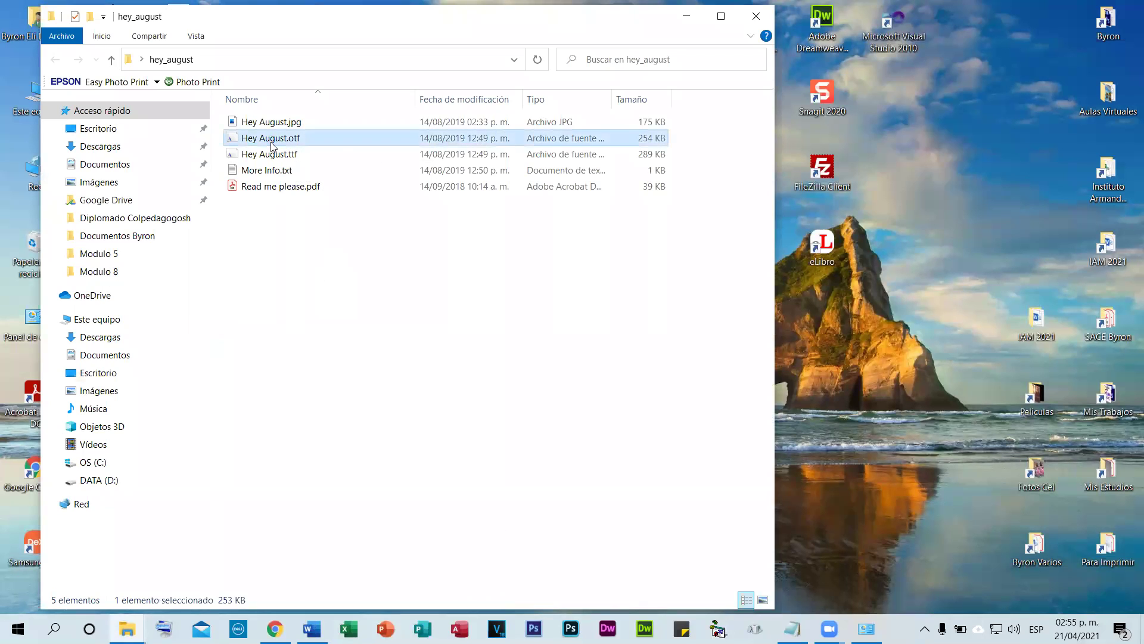
right_click(271, 145)
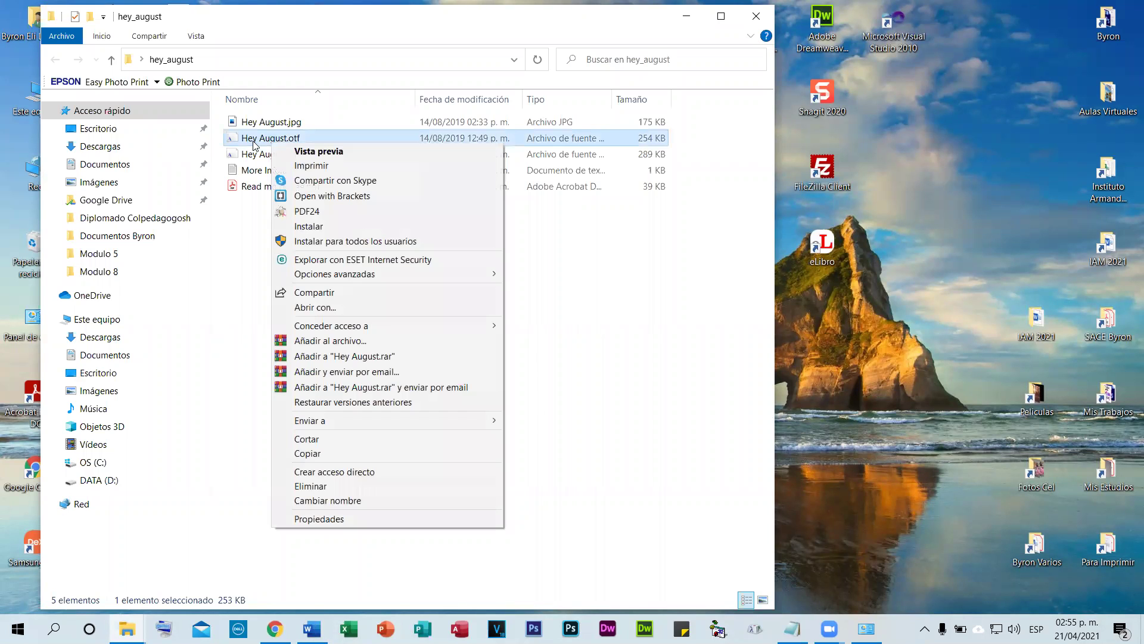
left_click(320, 229)
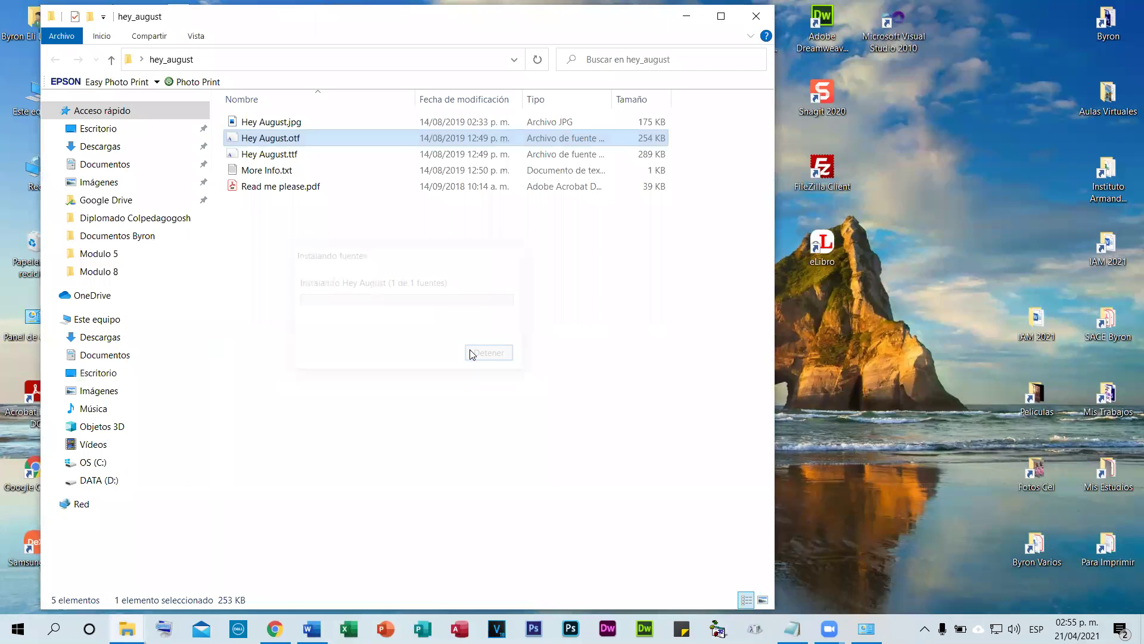
left_click(298, 623)
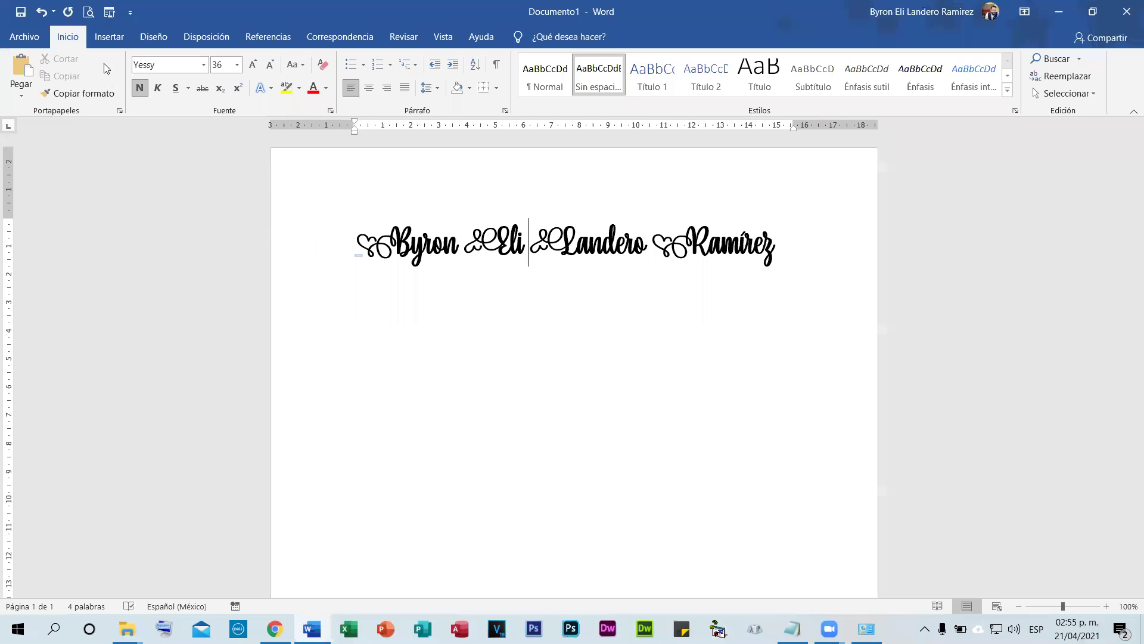
- Apply the Hey August font to all the document text
key("ctrl+a")
left_click(204, 65)
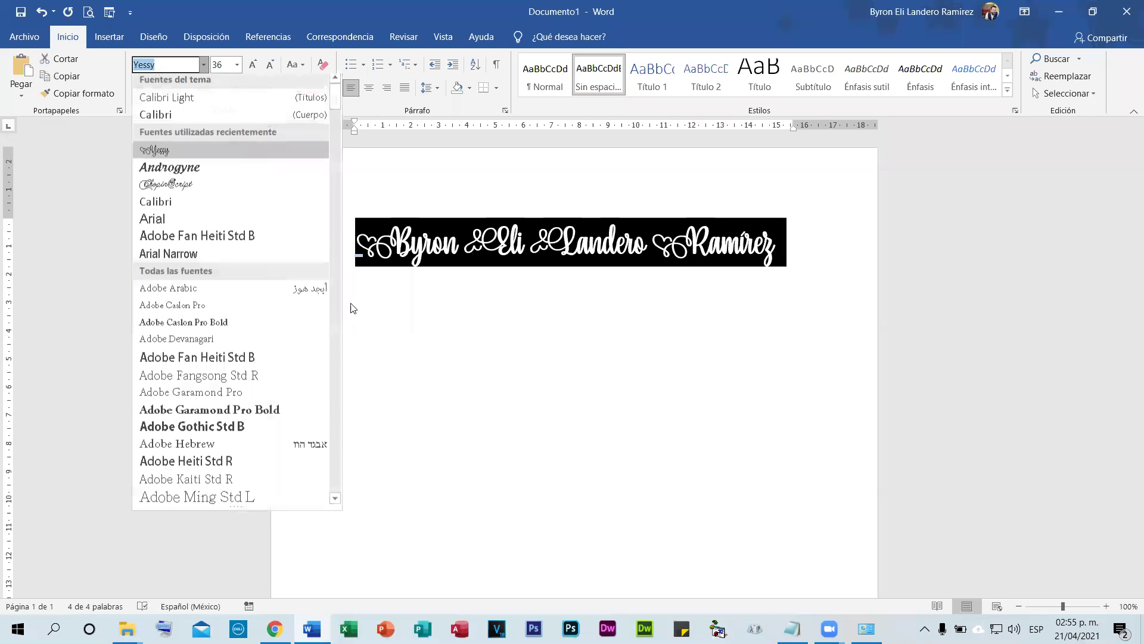
left_click_drag(335, 98, 344, 271)
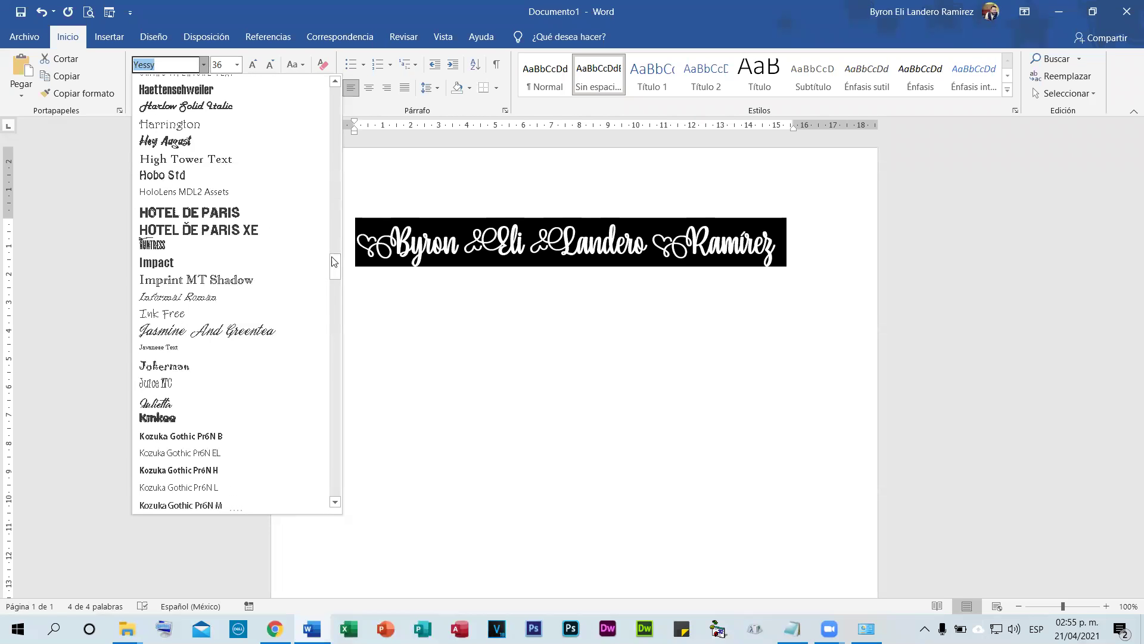
left_click(154, 143)
left_click(603, 276)
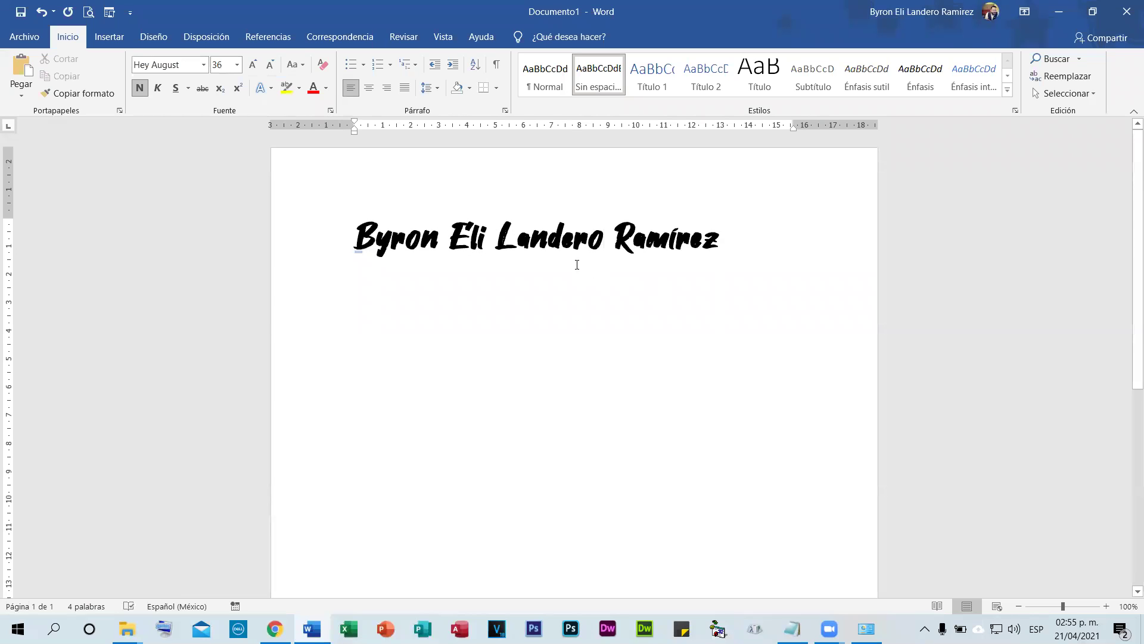
- Enlarge the name line with Grow Font to 72 pt
left_click(325, 246)
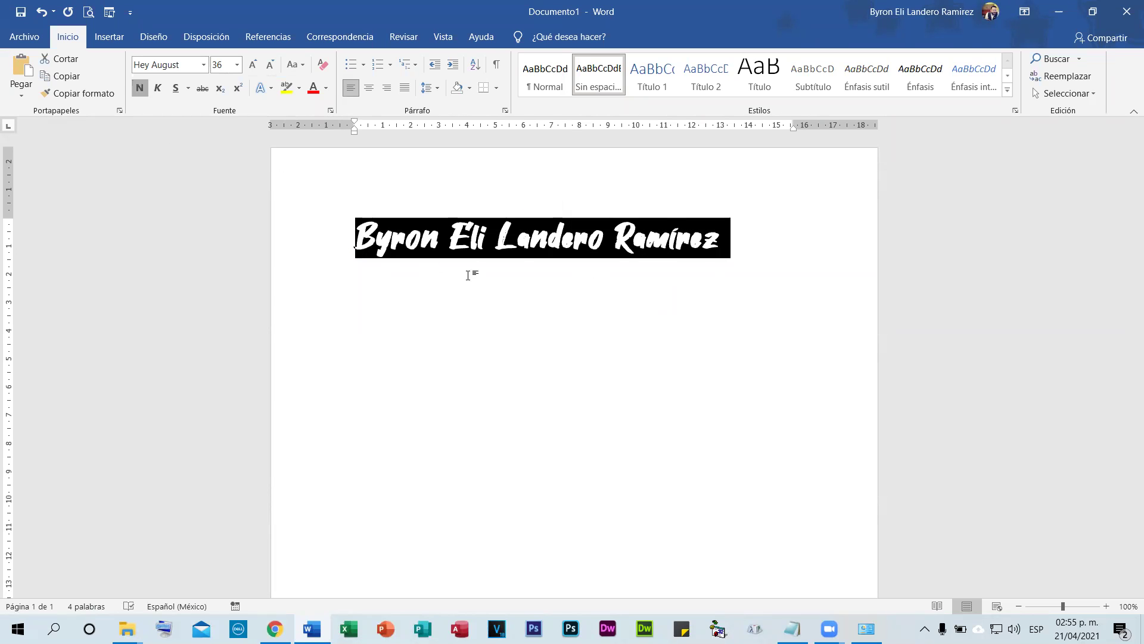
left_click(522, 268)
left_click(305, 223)
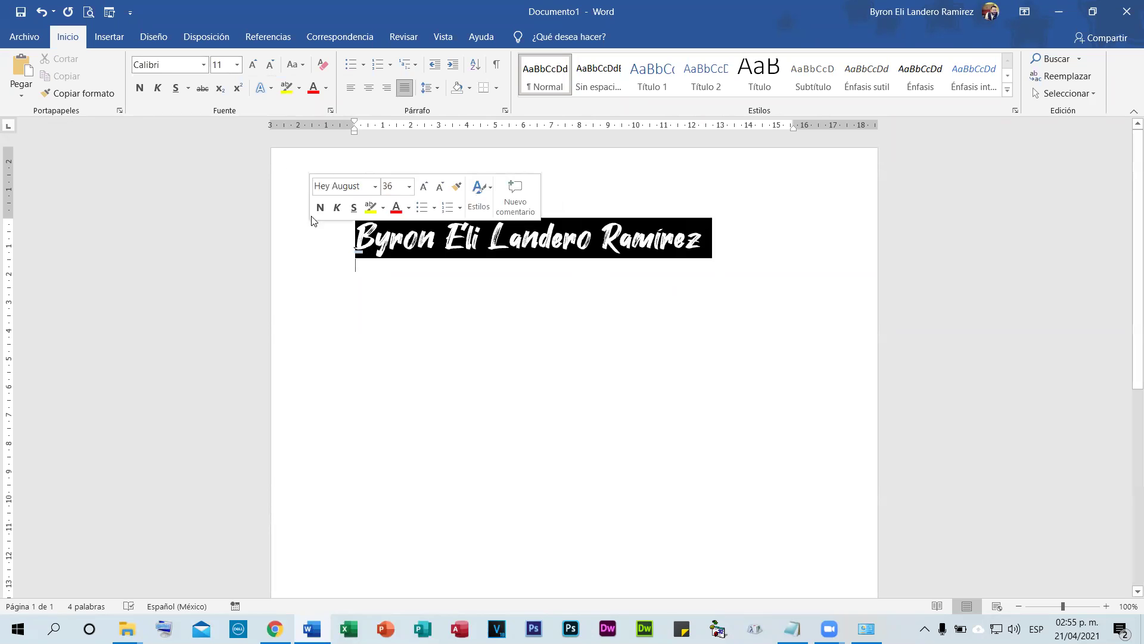
left_click(253, 66)
left_click(253, 66)
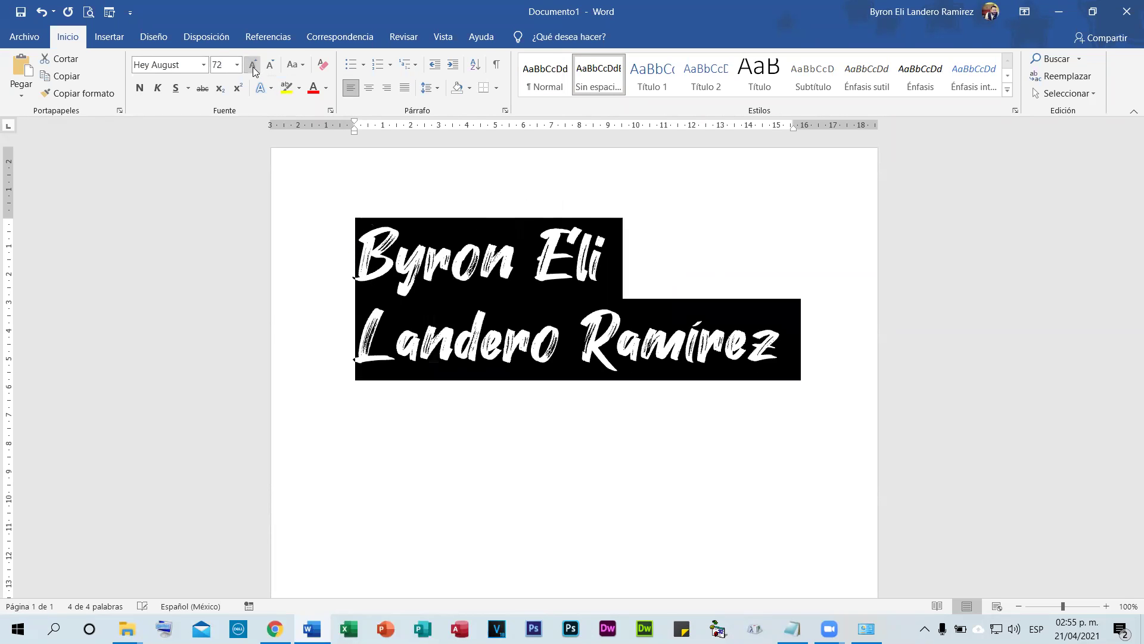
left_click(620, 415)
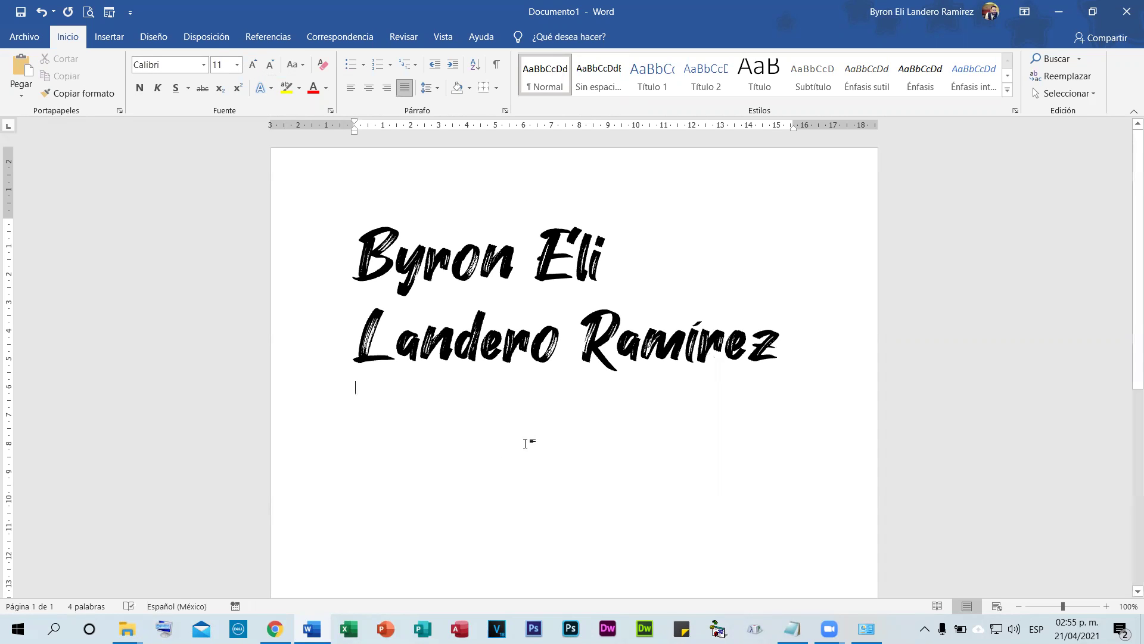
left_click(275, 629)
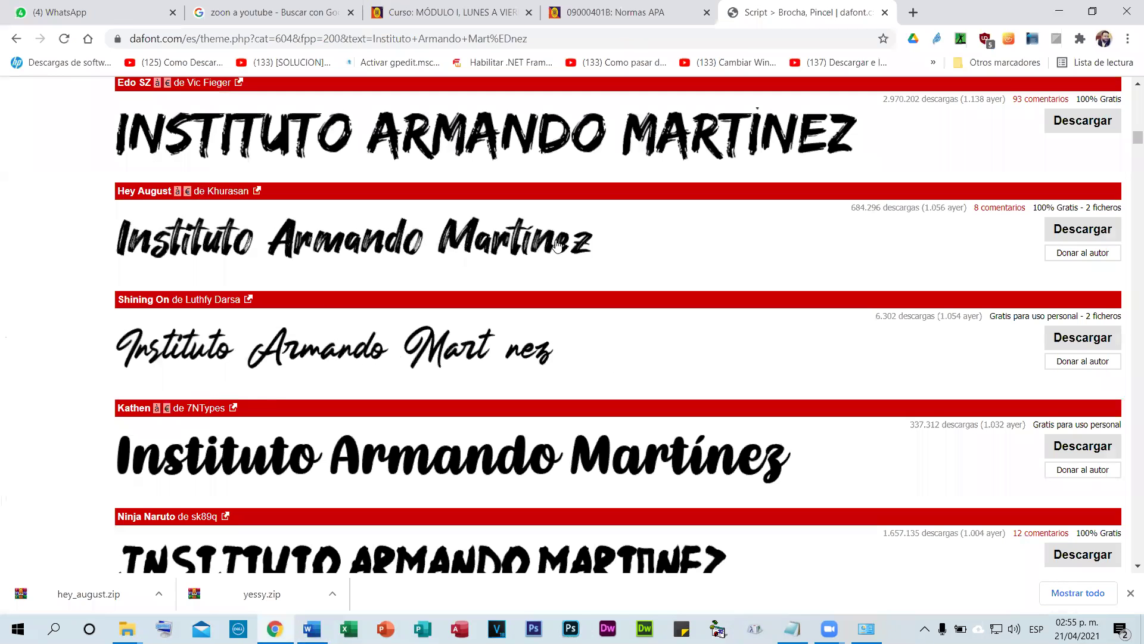
- Scroll through the Brocha, Pincel brush-font previews
scroll(656, 316, "down", 1)
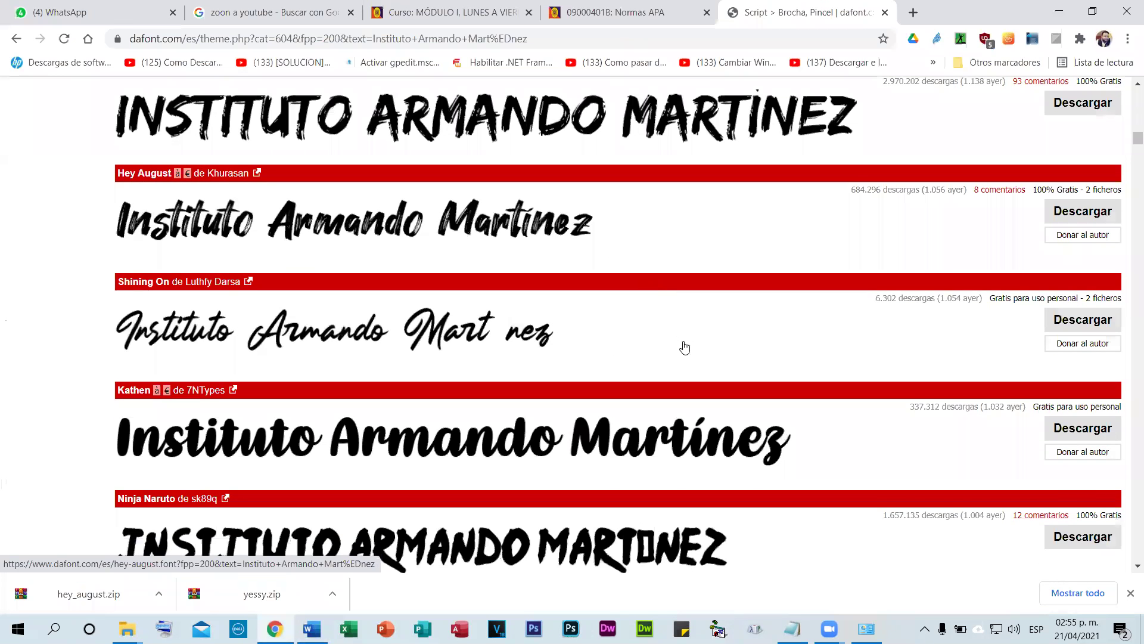
scroll(1128, 161, "down", 10)
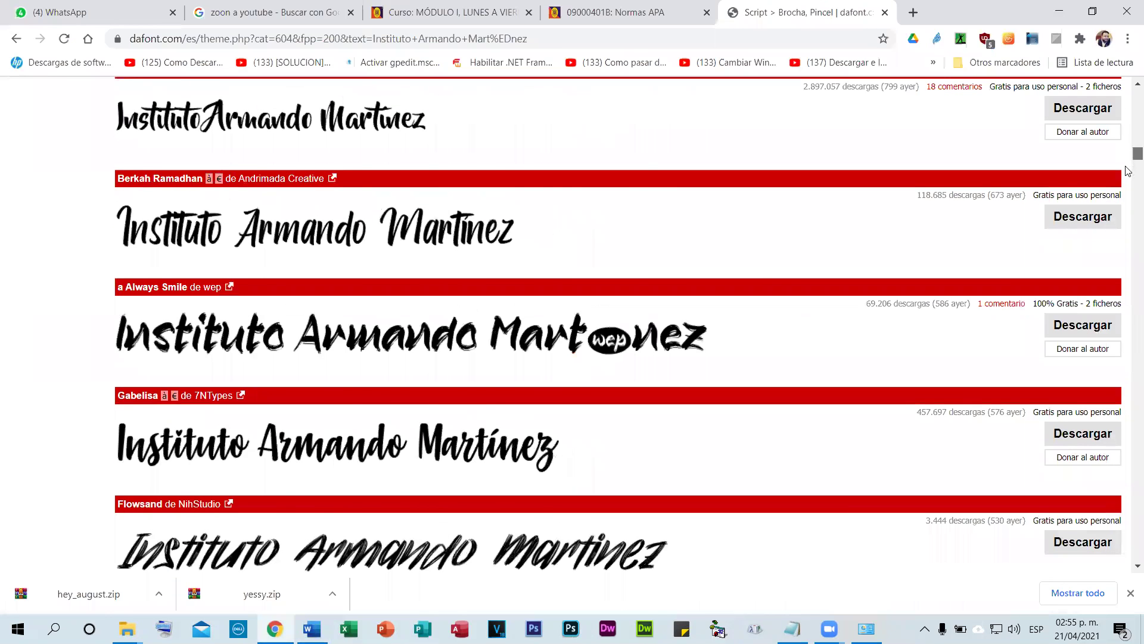
scroll(1129, 179, "down", 10)
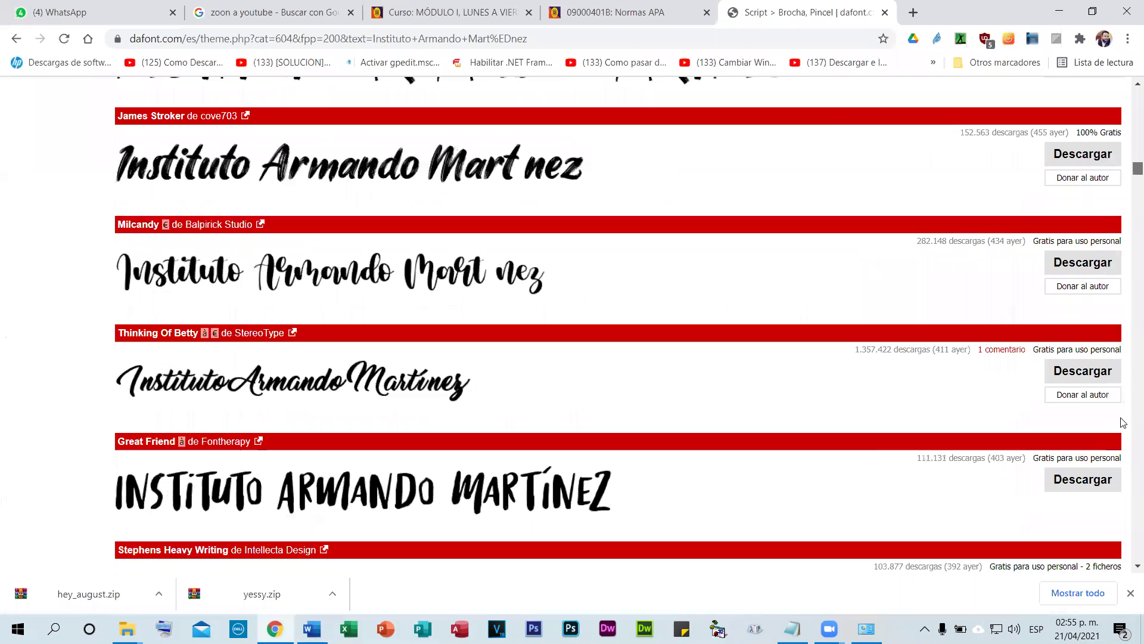
scroll(1128, 488, "down", 10)
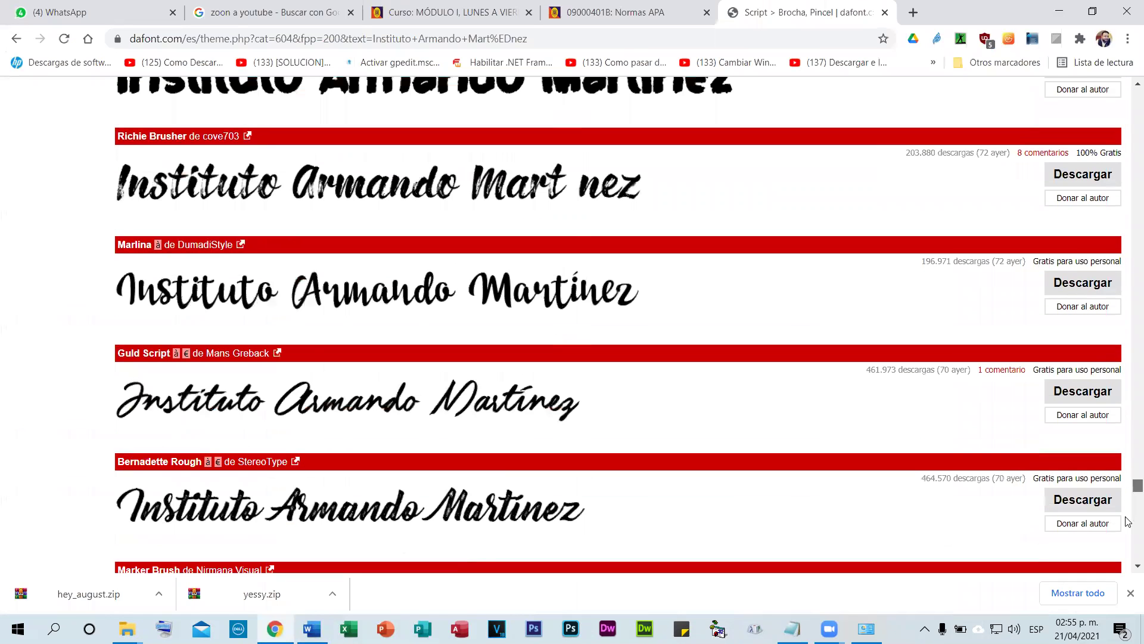
scroll(1128, 544, "down", 10)
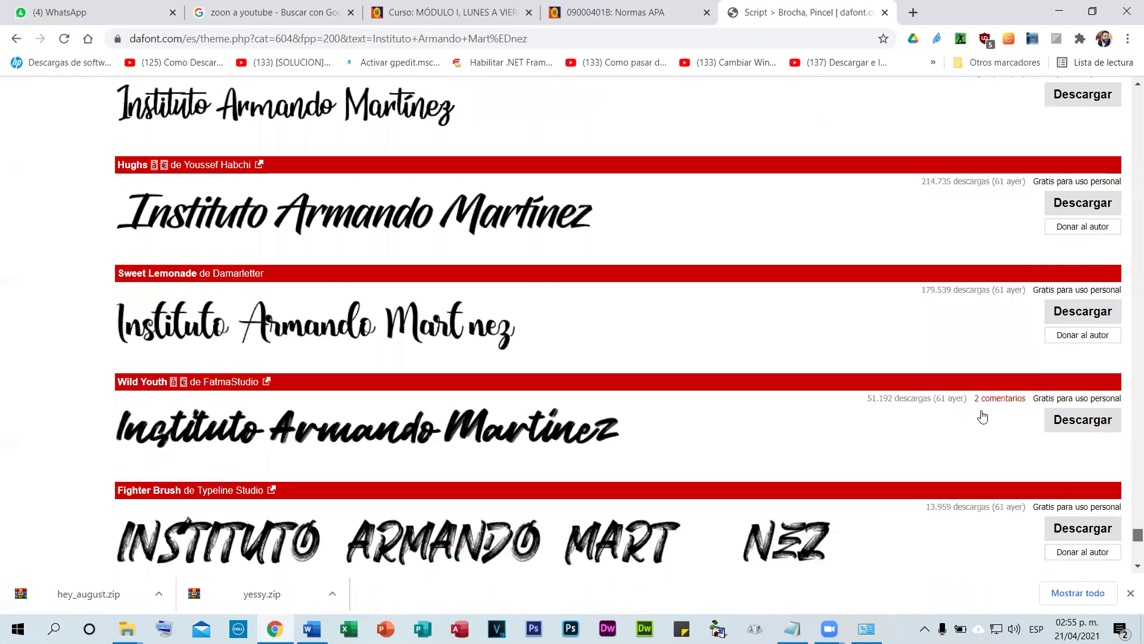
scroll(940, 395, "down", 8)
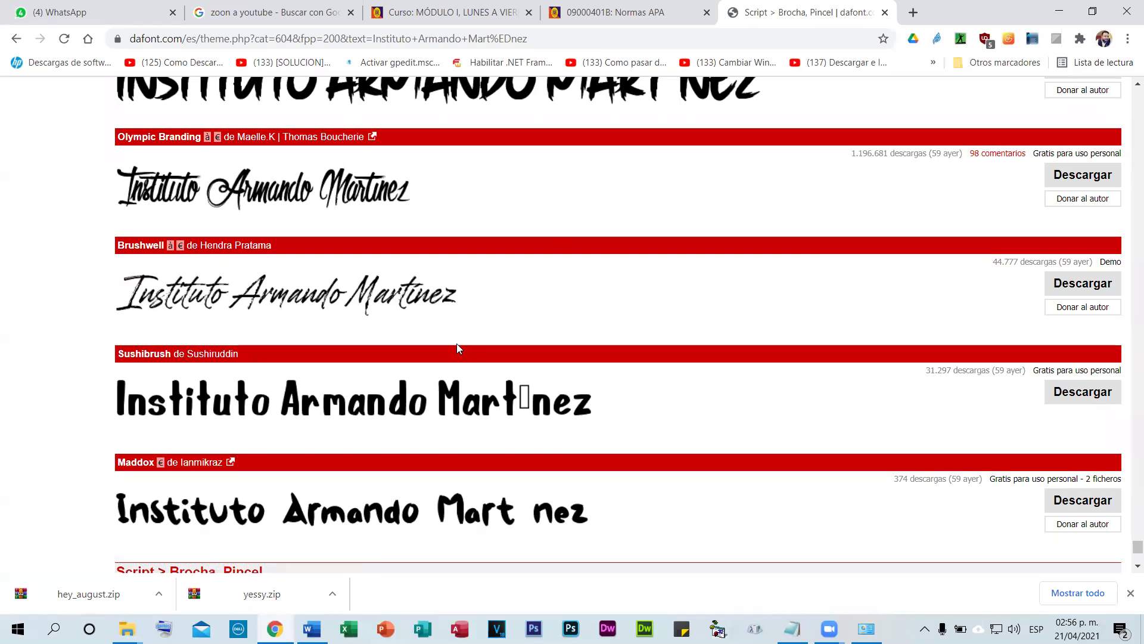
scroll(512, 296, "down", 5)
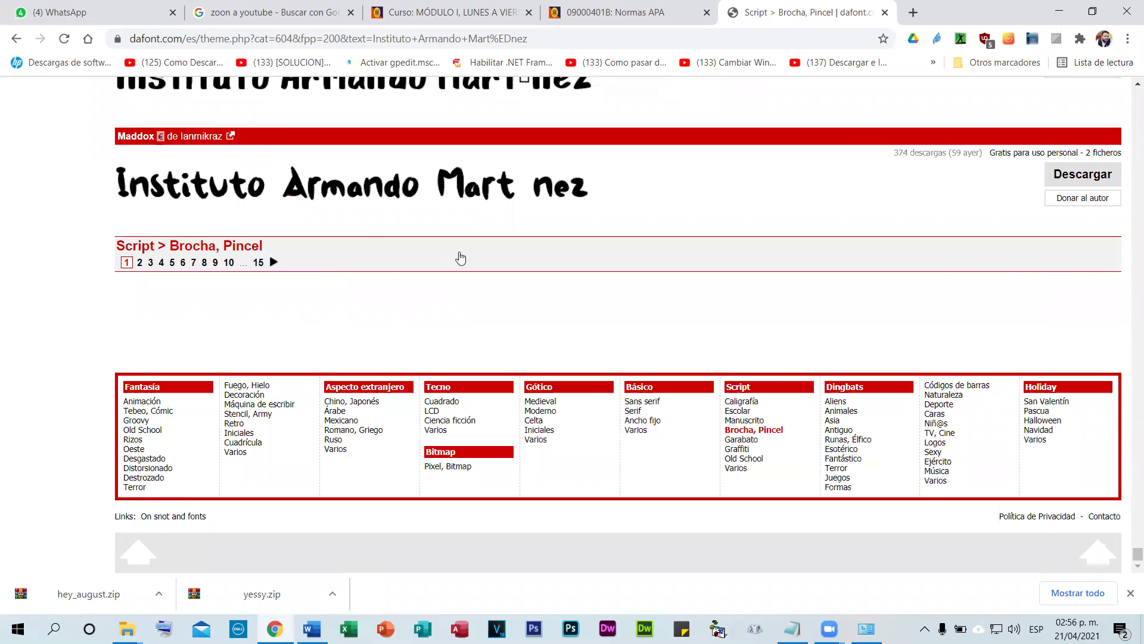
scroll(460, 256, "up", 4)
scroll(202, 346, "down", 3)
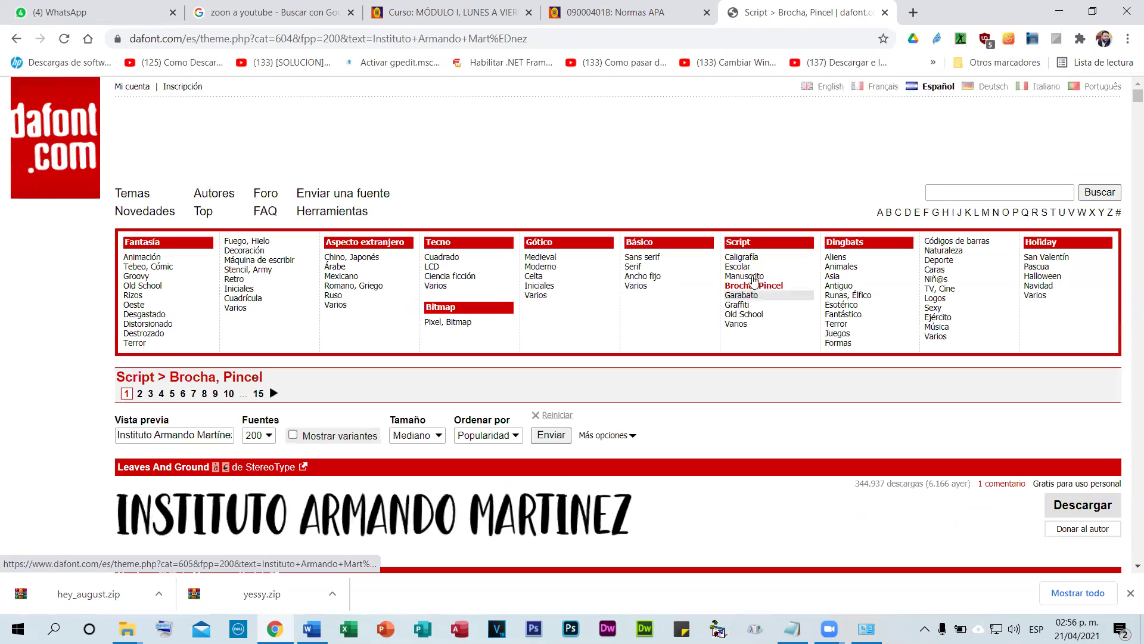
- Browse the Script > Manuscrito fonts and return to the top of the page
left_click(753, 277)
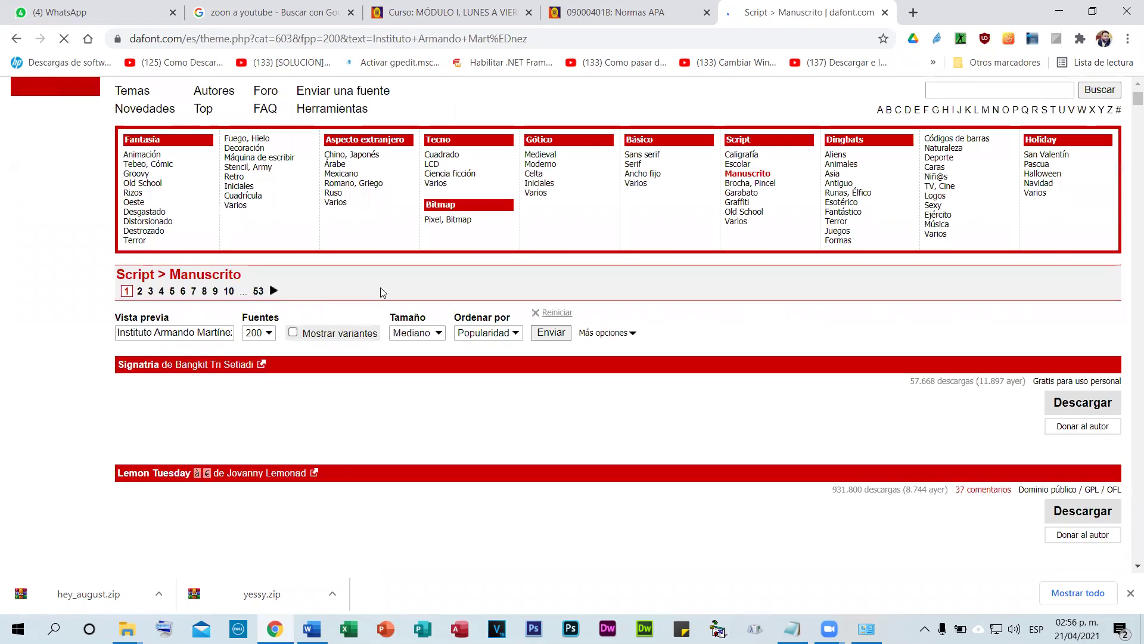
scroll(383, 292, "down", 9)
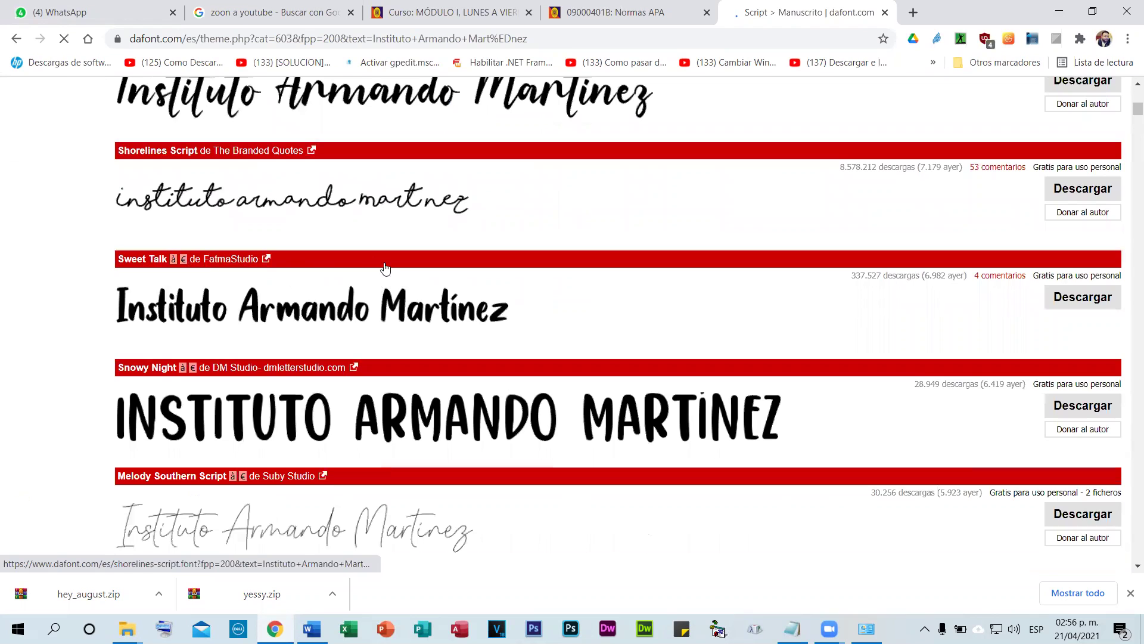
scroll(386, 270, "down", 6)
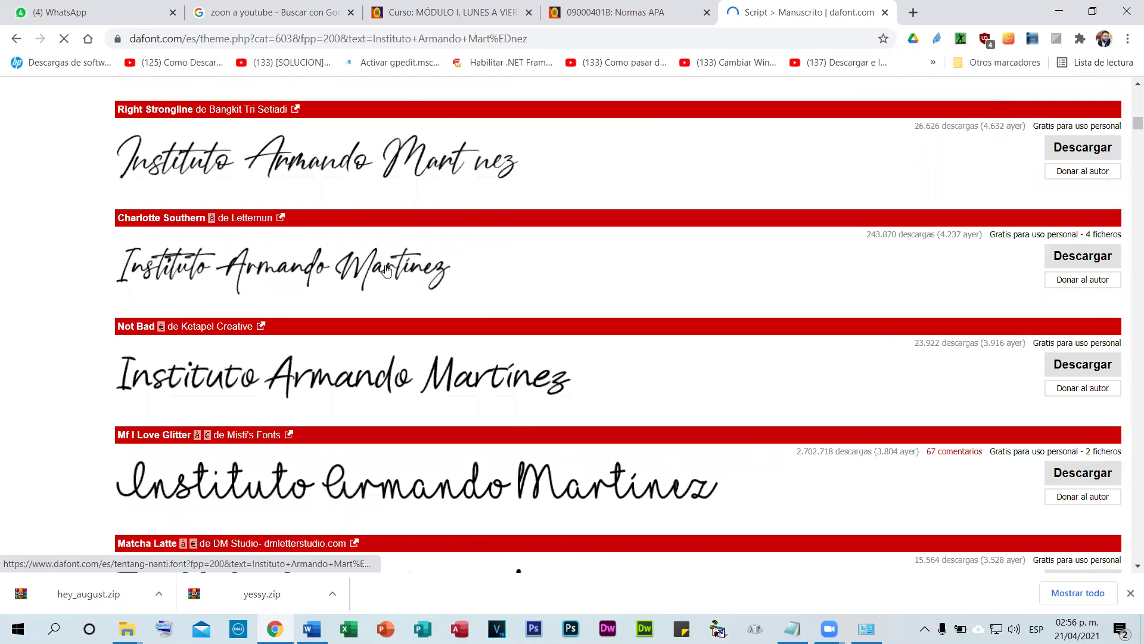
scroll(388, 270, "down", 5)
left_click_drag(1128, 142, 1128, 614)
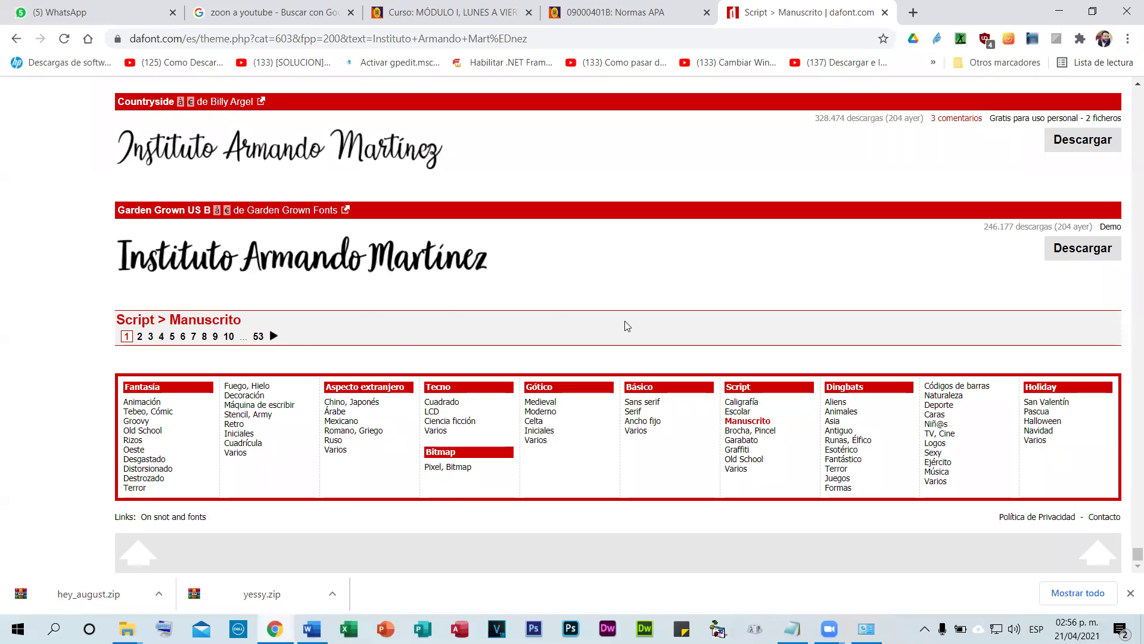
left_click_drag(1128, 553, 1100, 109)
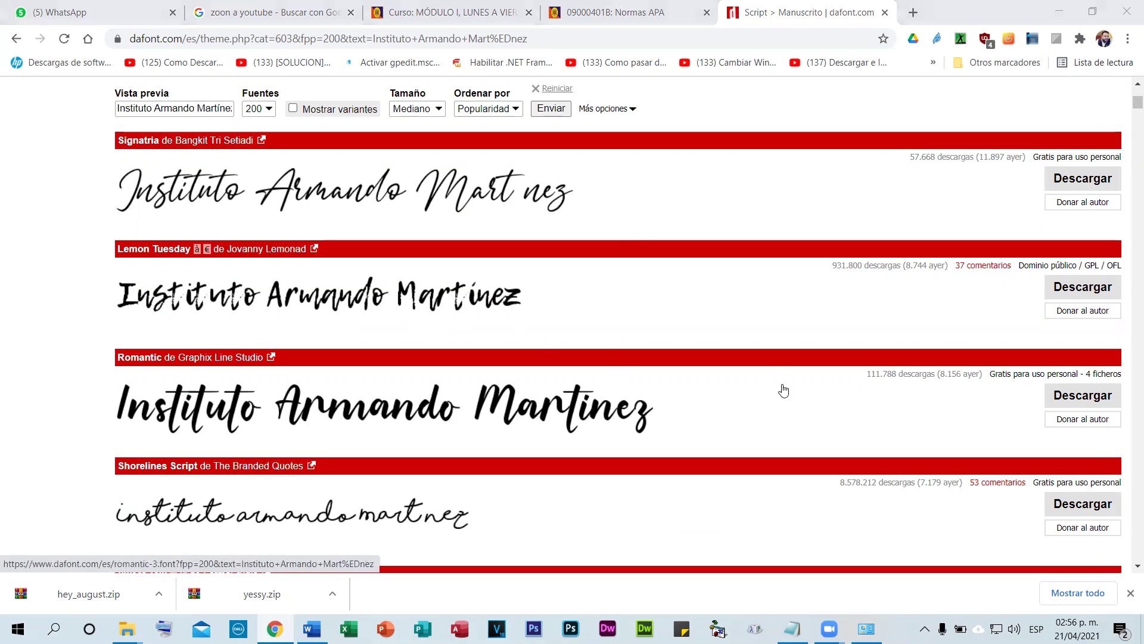
scroll(1126, 119, "up", 5)
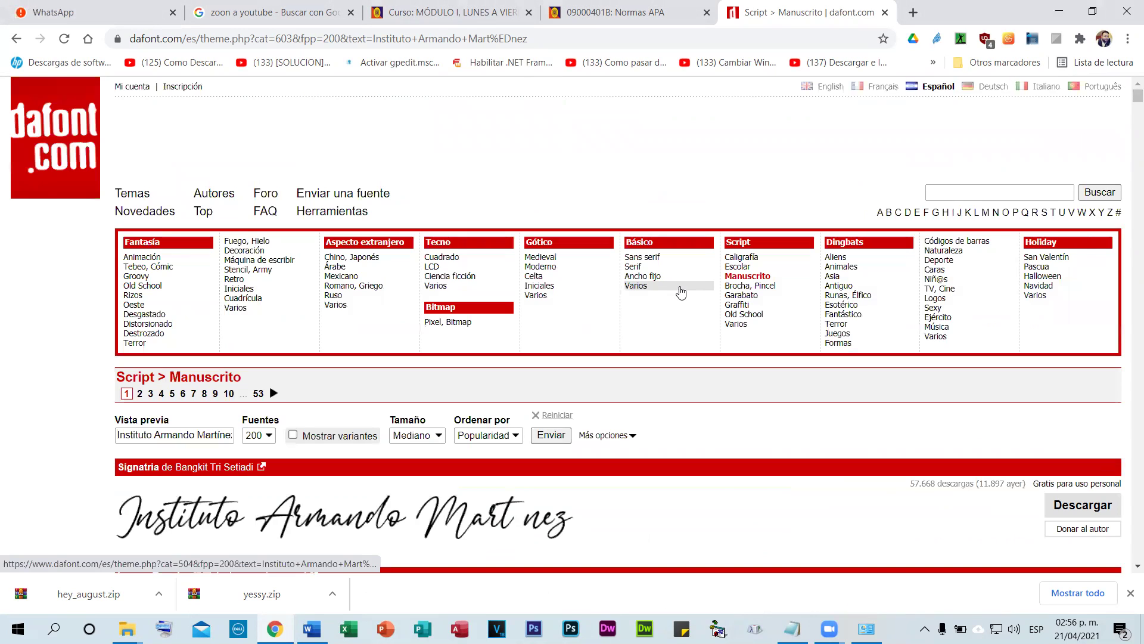
- Open the Holiday > San Valentín category and scroll to KL Cupid
left_click(1055, 257)
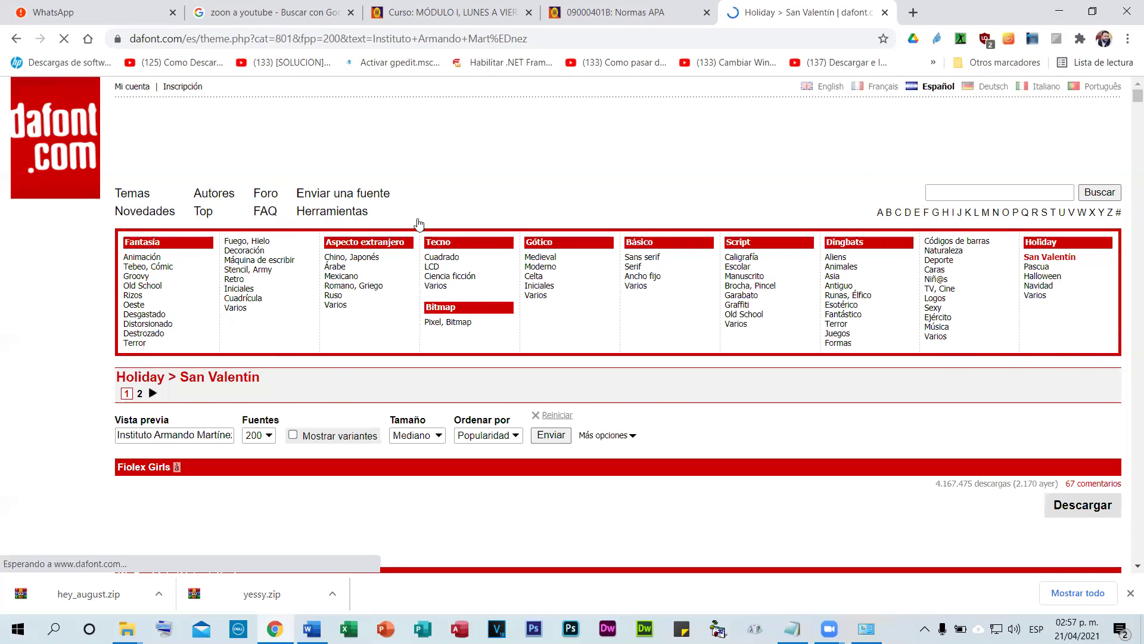
scroll(346, 286, "down", 10)
scroll(354, 320, "down", 5)
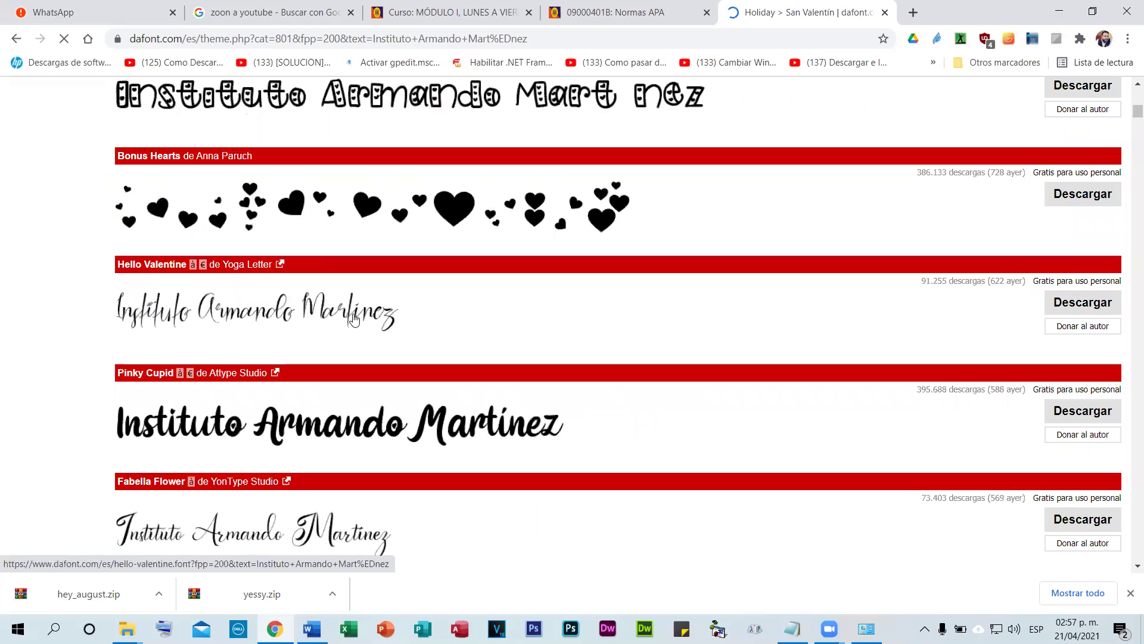
scroll(354, 320, "down", 3)
scroll(333, 335, "down", 2)
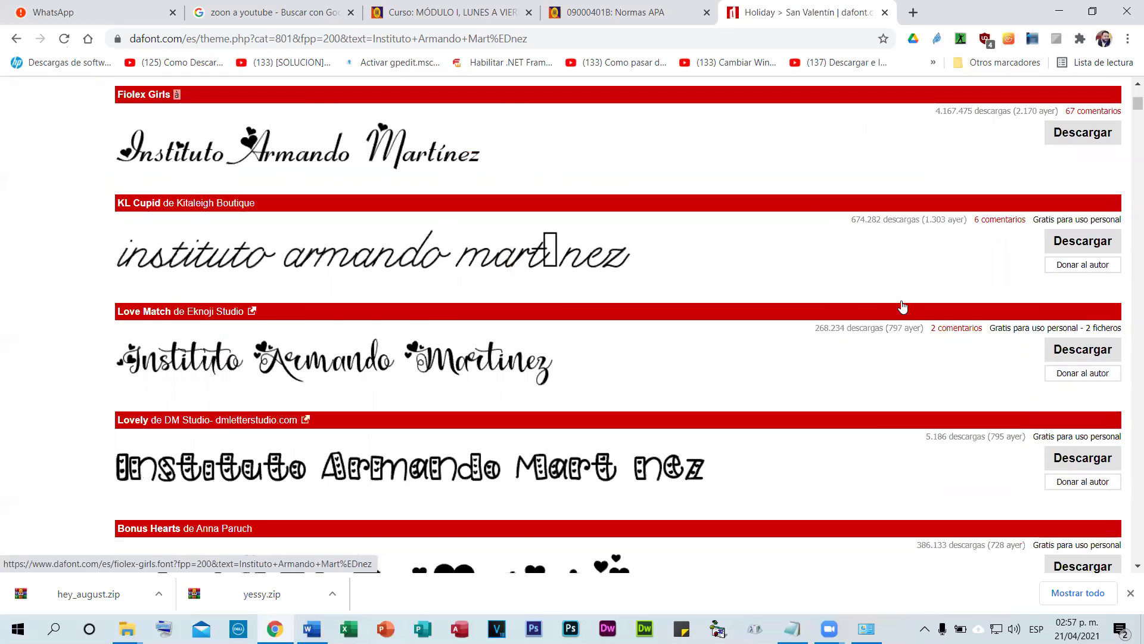
scroll(902, 378, "up", 2)
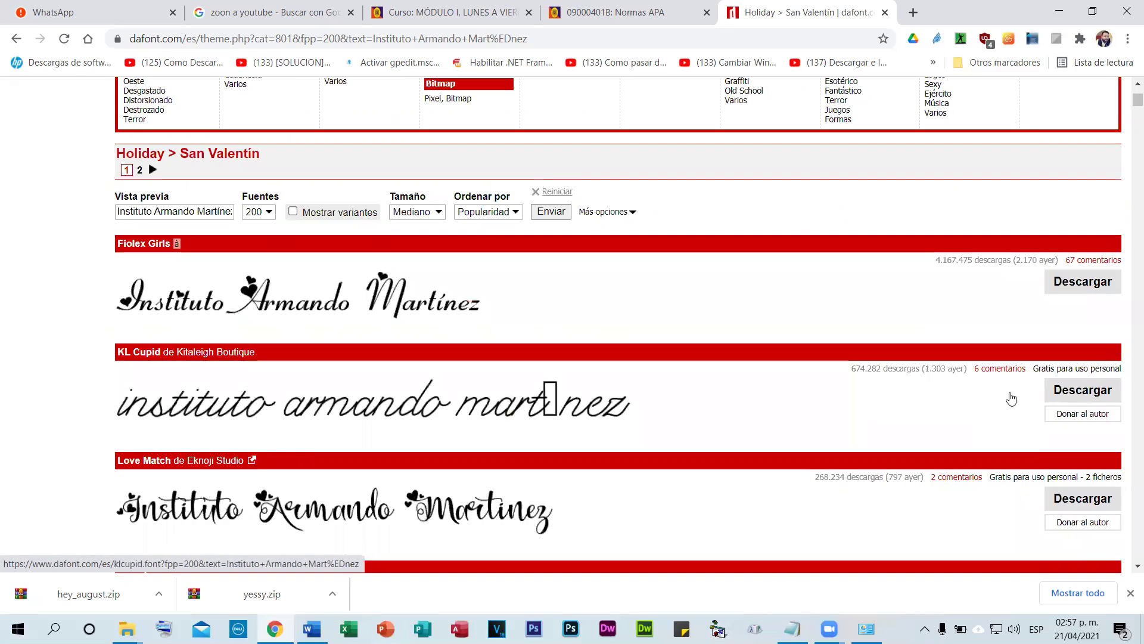
- Download KL Cupid as klcupid.zip into the Escritorio folder
left_click(1088, 400)
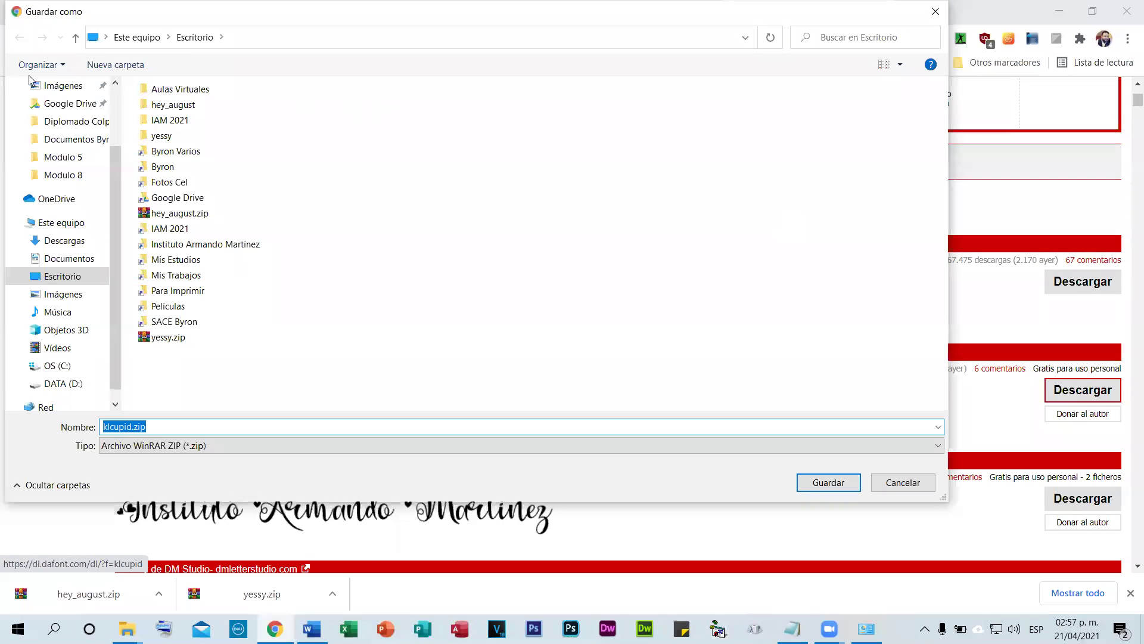
mouse_move(111, 323)
left_mouse_down()
mouse_move(115, 214)
mouse_move(127, 338)
left_mouse_up()
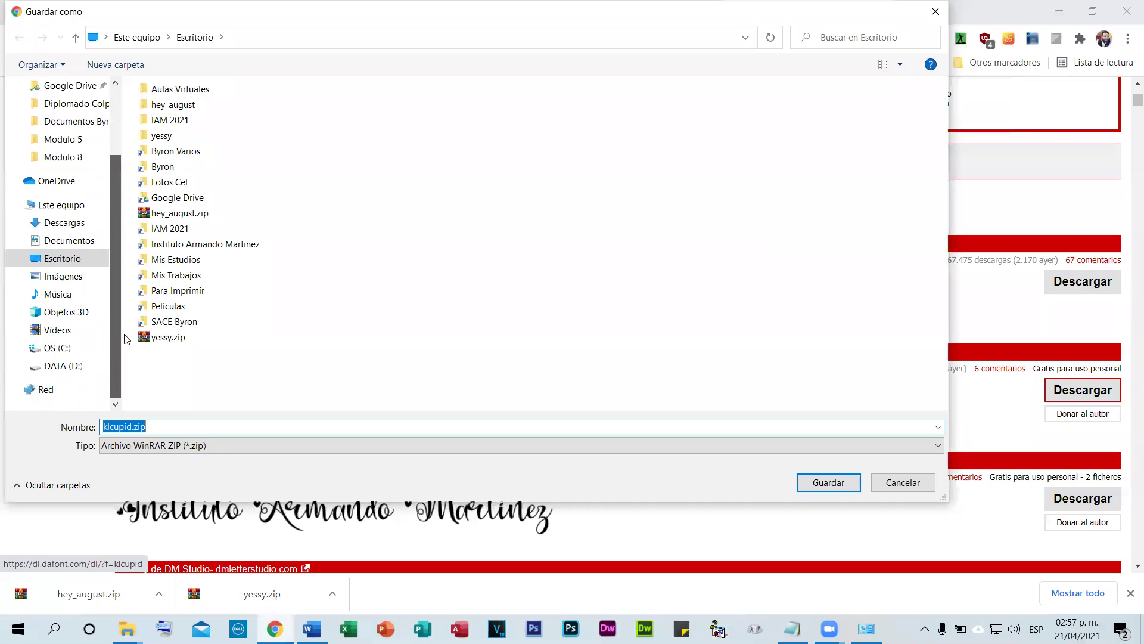
left_click(52, 259)
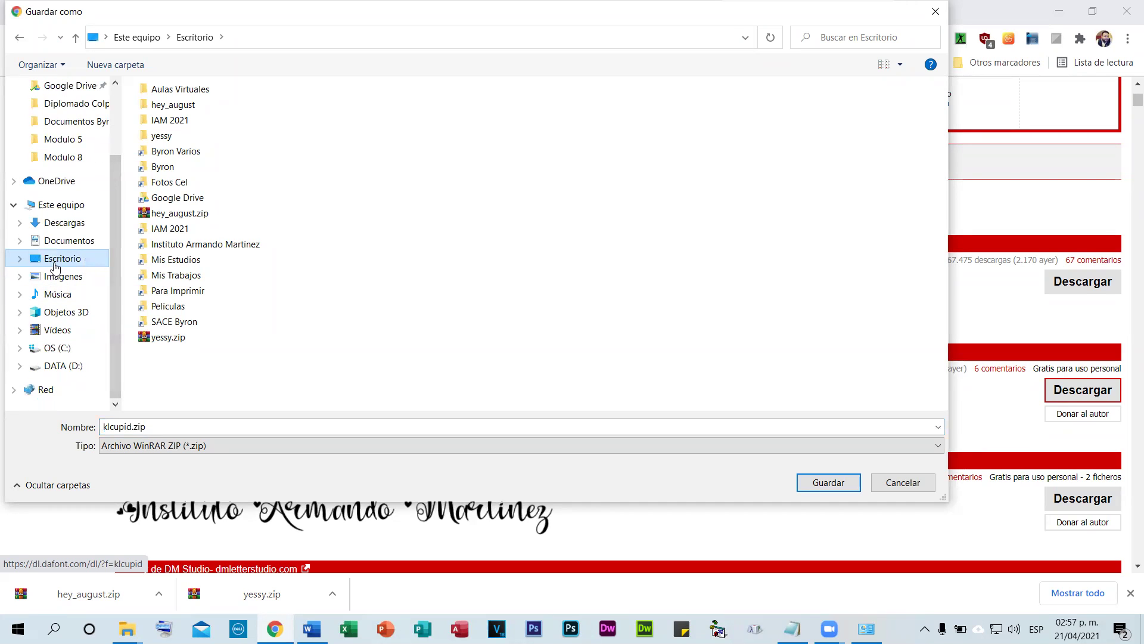
left_click(846, 485)
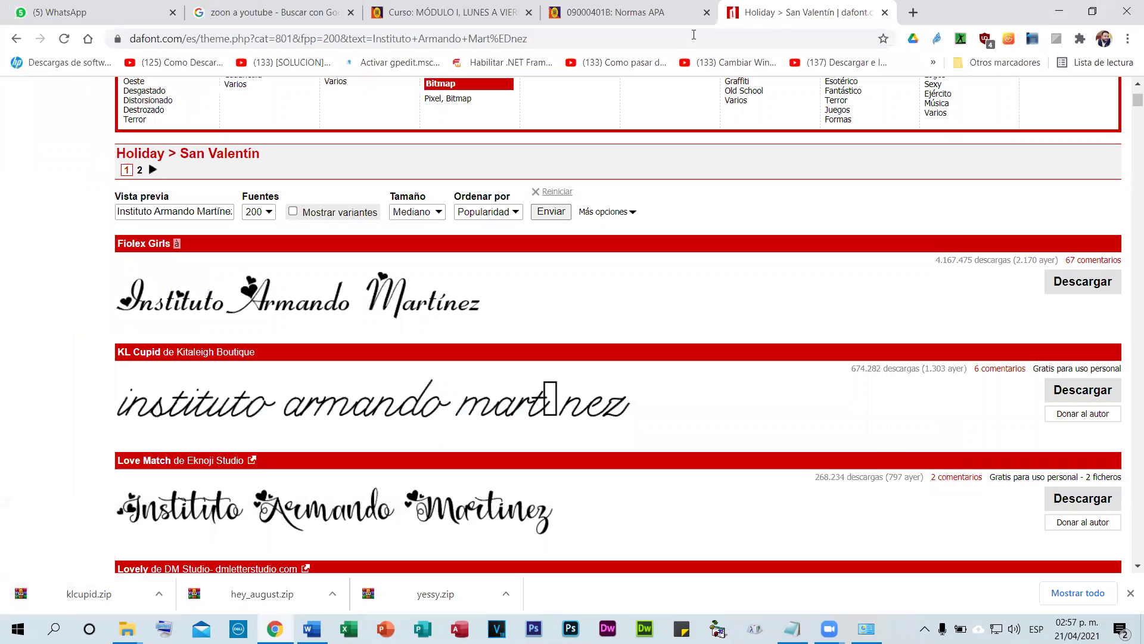
left_click(1055, 10)
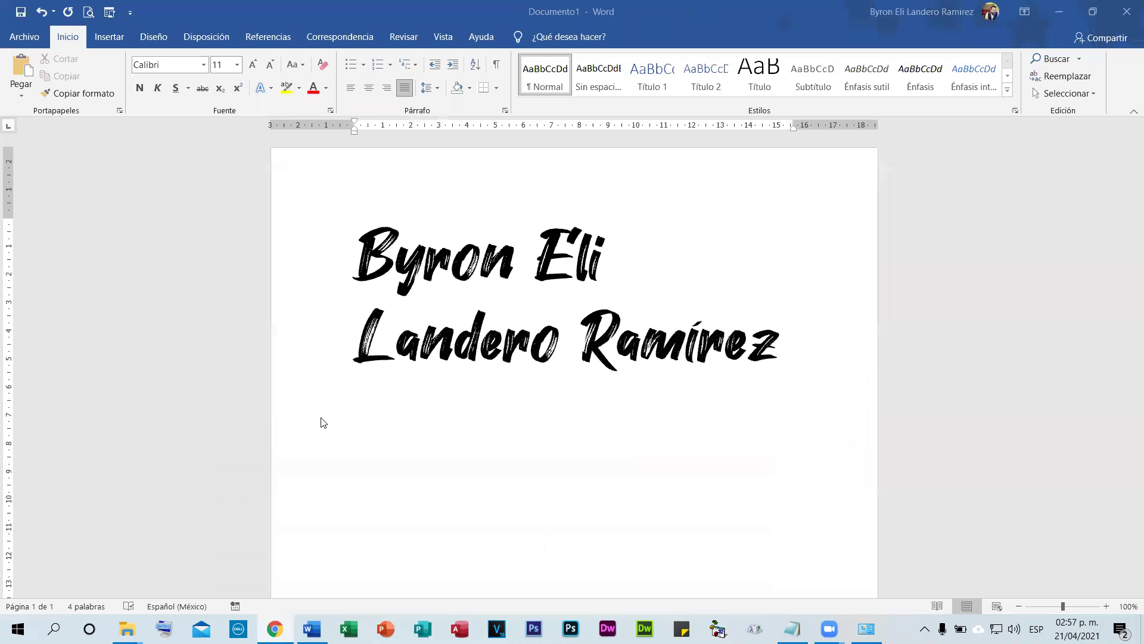
- Open the klcupid desktop folder and install KLCupid.ttf
key("super+d")
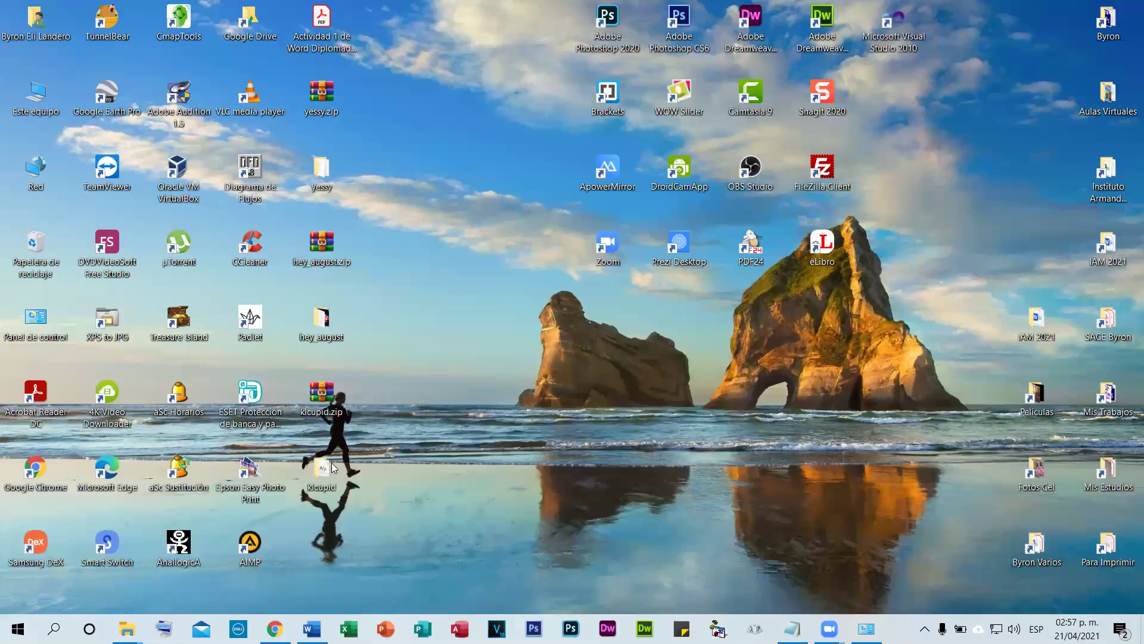
double_click(322, 471)
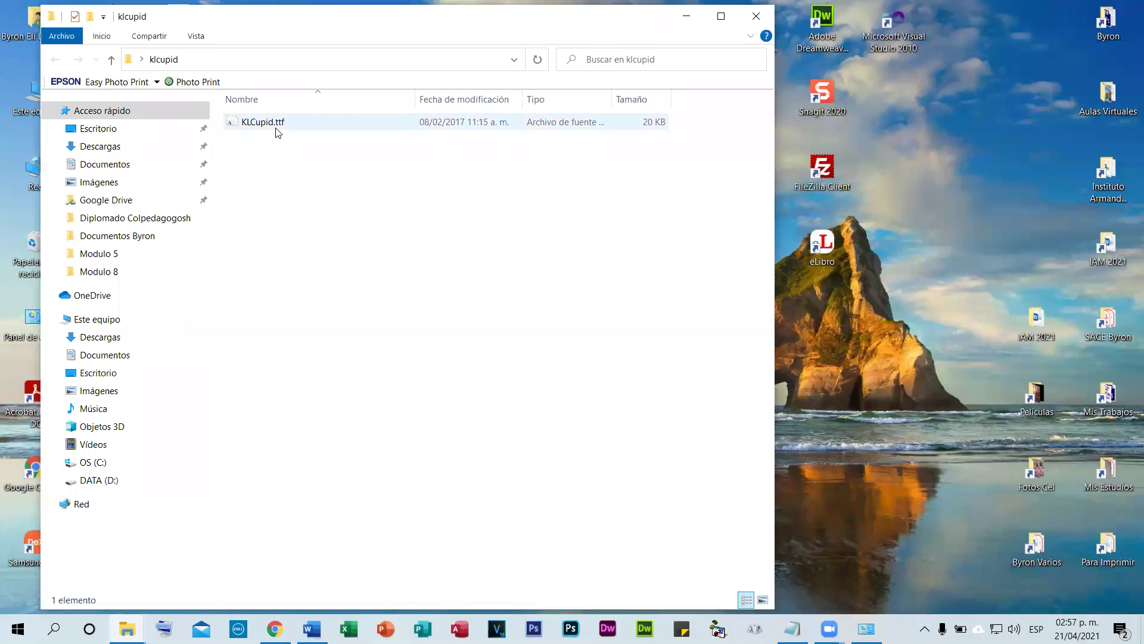
left_click(327, 215)
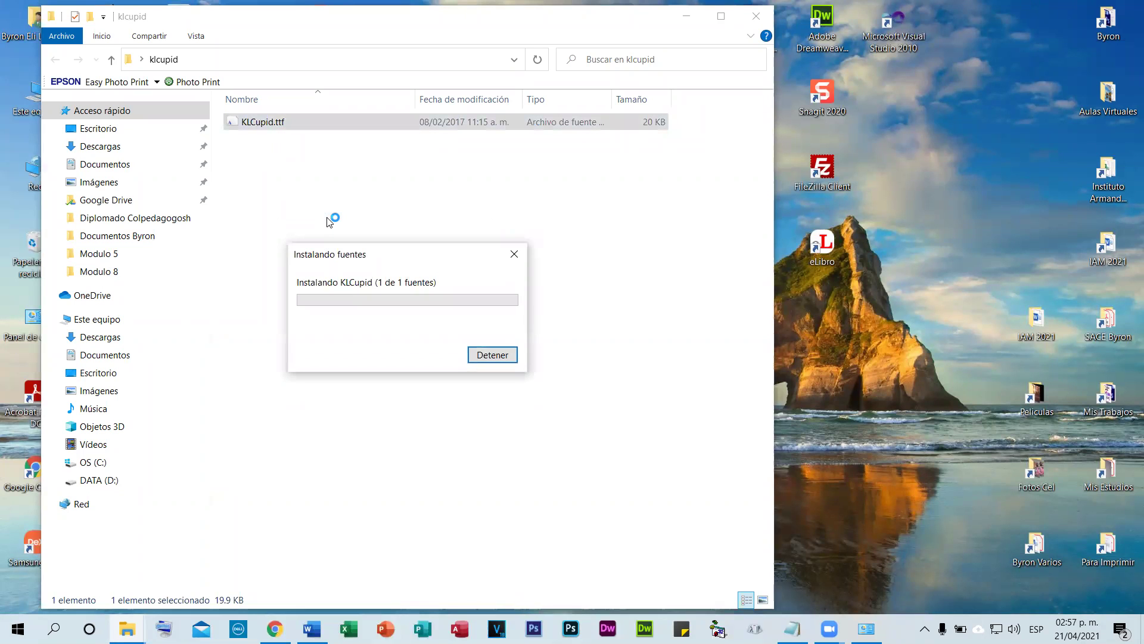
left_click(312, 629)
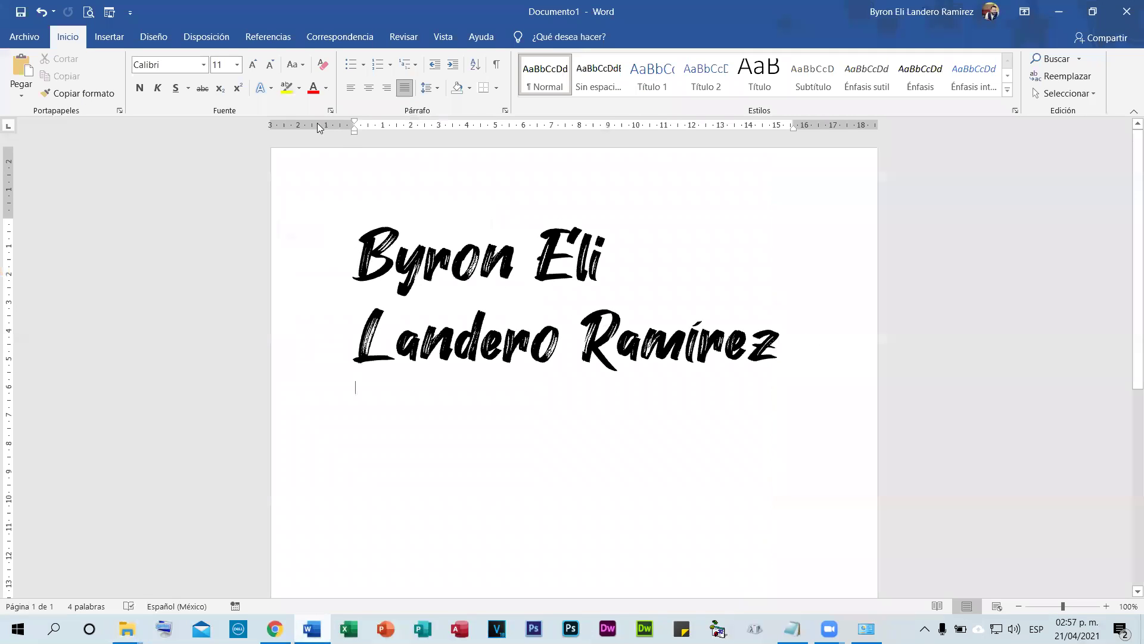
- Set all the name text in the KLCupid font
key("ctrl+a")
left_click(204, 65)
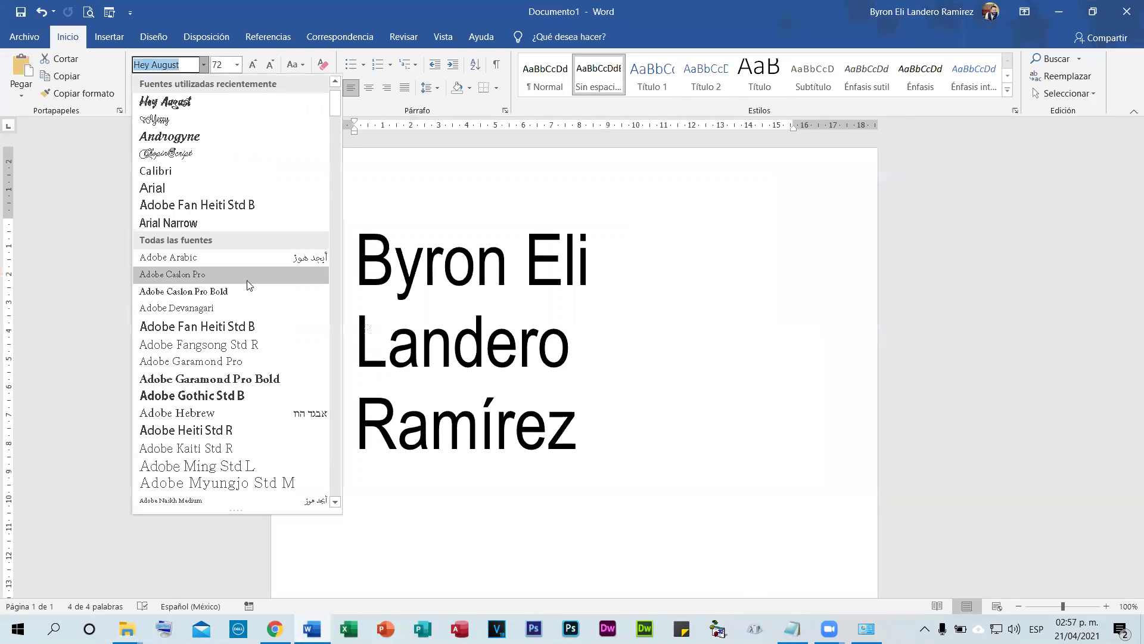
scroll(251, 285, "down", 5)
scroll(253, 280, "down", 20)
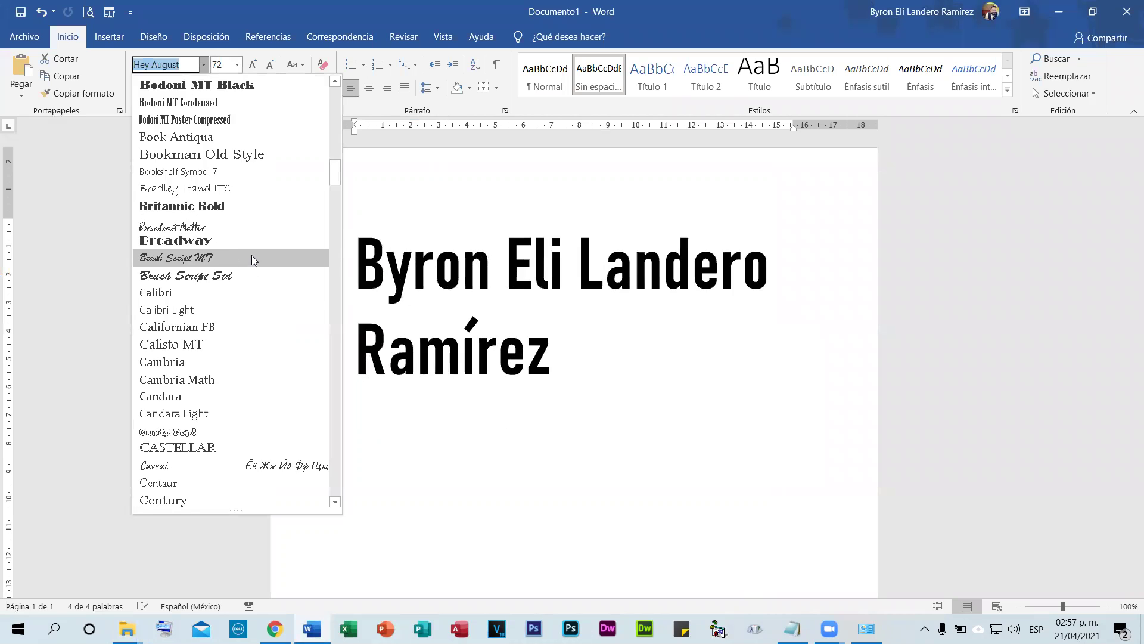
scroll(249, 257, "down", 15)
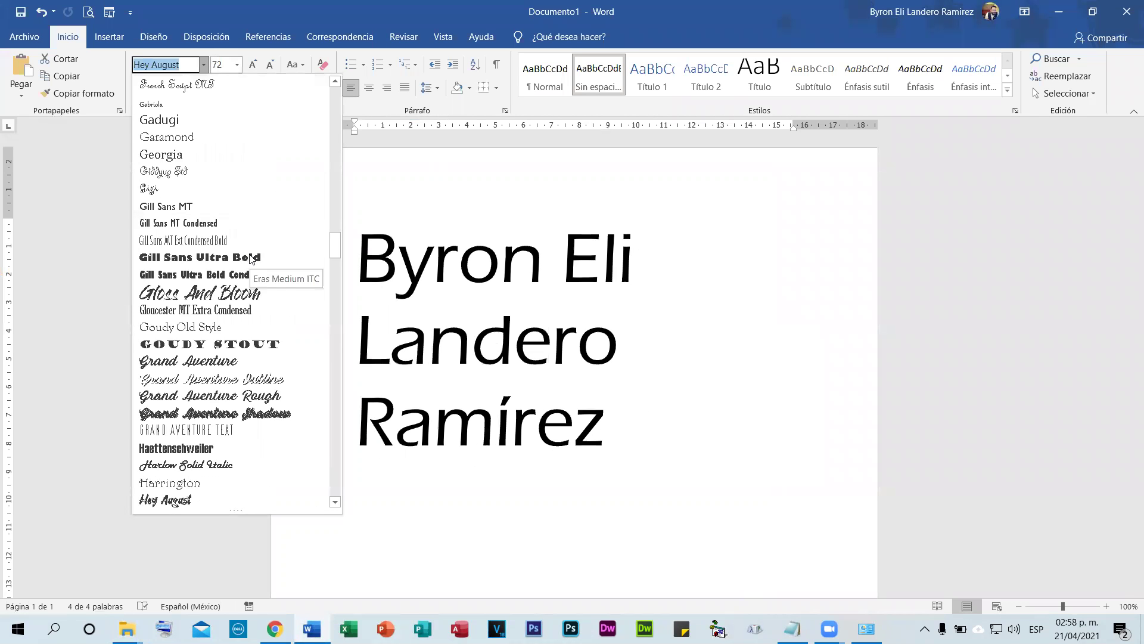
scroll(251, 258, "down", 6)
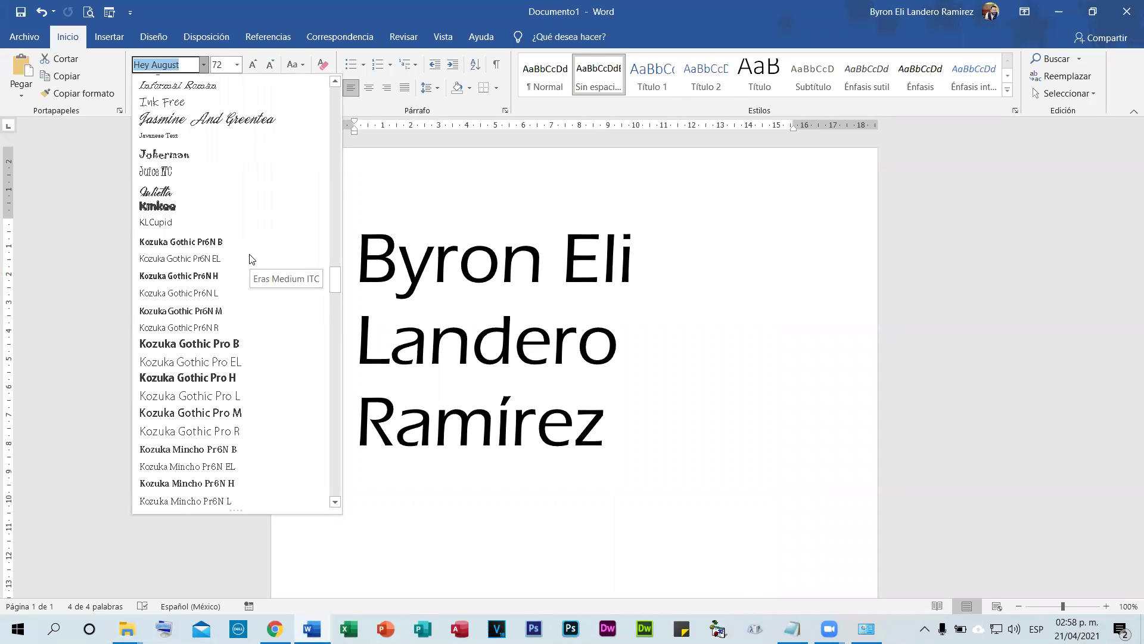
left_click(152, 224)
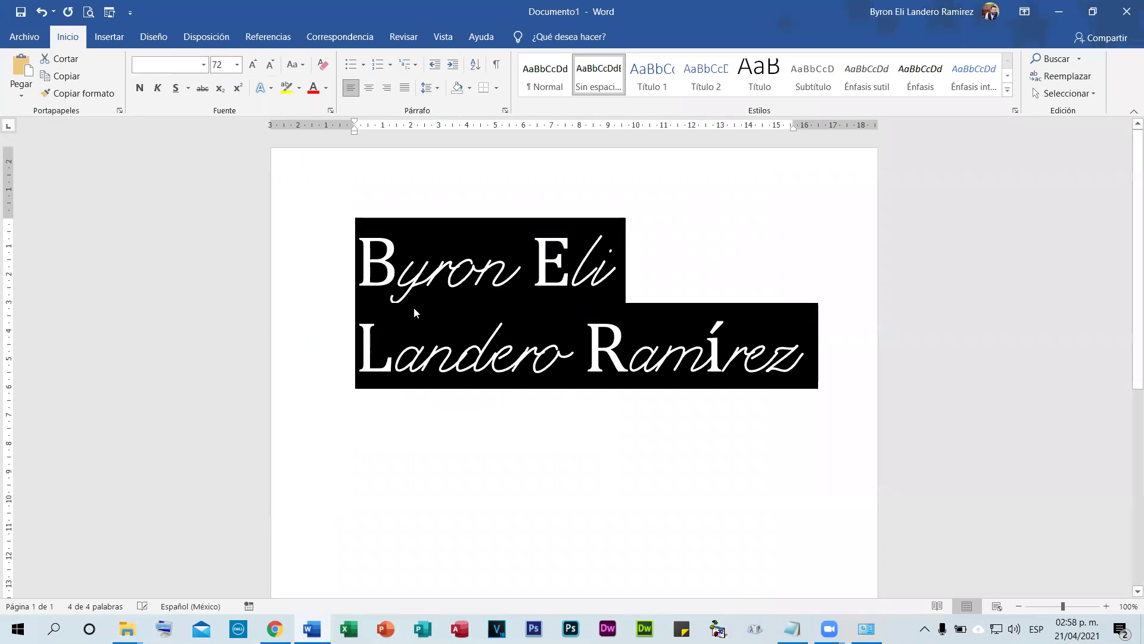
left_click(516, 265)
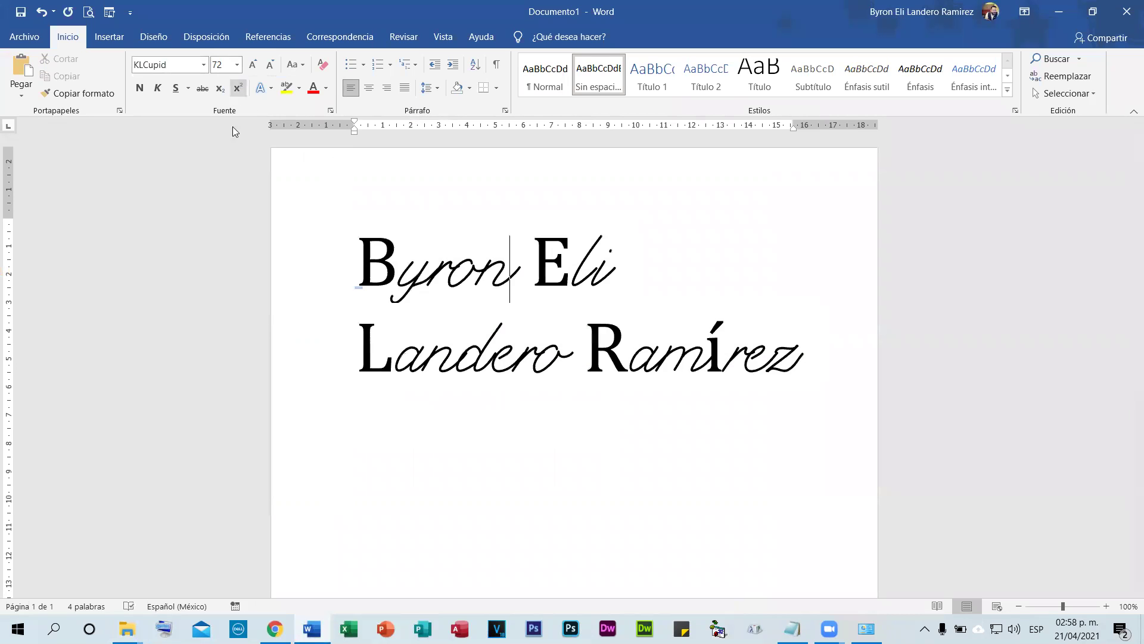
- Change the initial B to lowercase b, reapply KLCupid, then delete both name lines
left_click(378, 254, "shift")
key("Right")
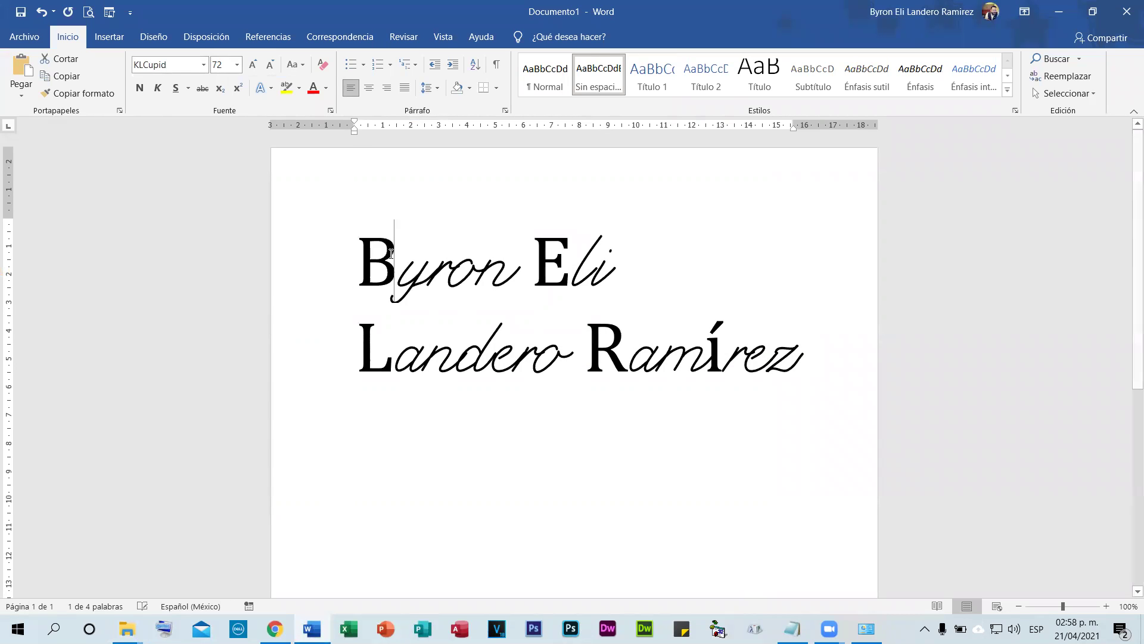
key("BackSpace")
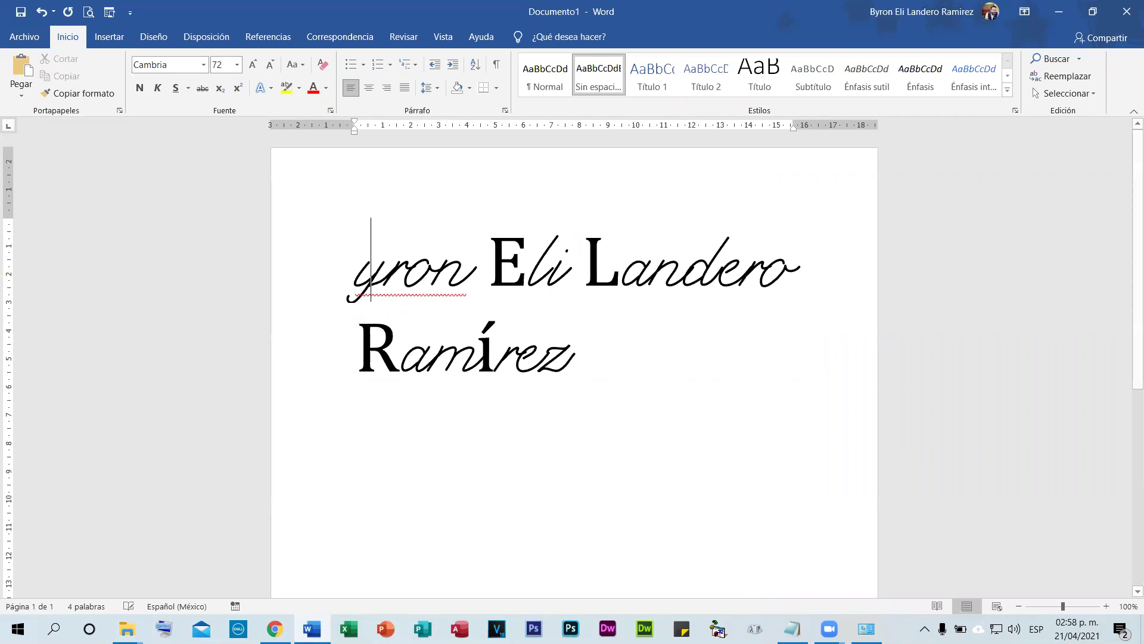
type("b")
left_click_drag(352, 242, 850, 382)
left_click(141, 66)
type("KL")
key("Return")
left_click(508, 256)
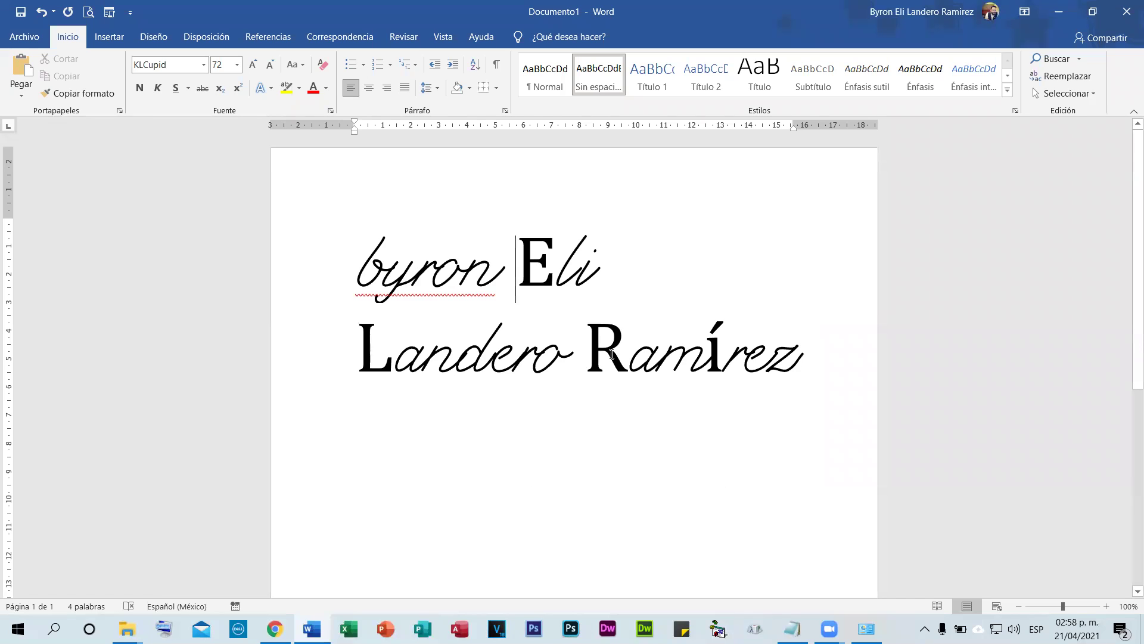
left_click_drag(357, 272, 822, 374)
key("Delete")
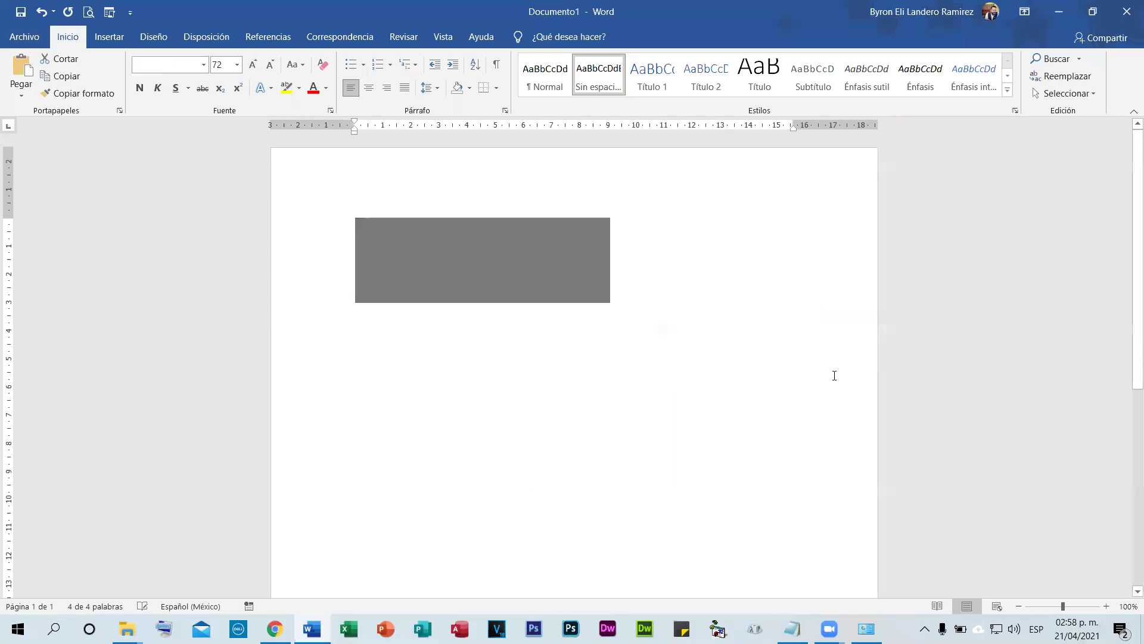
left_click(149, 64)
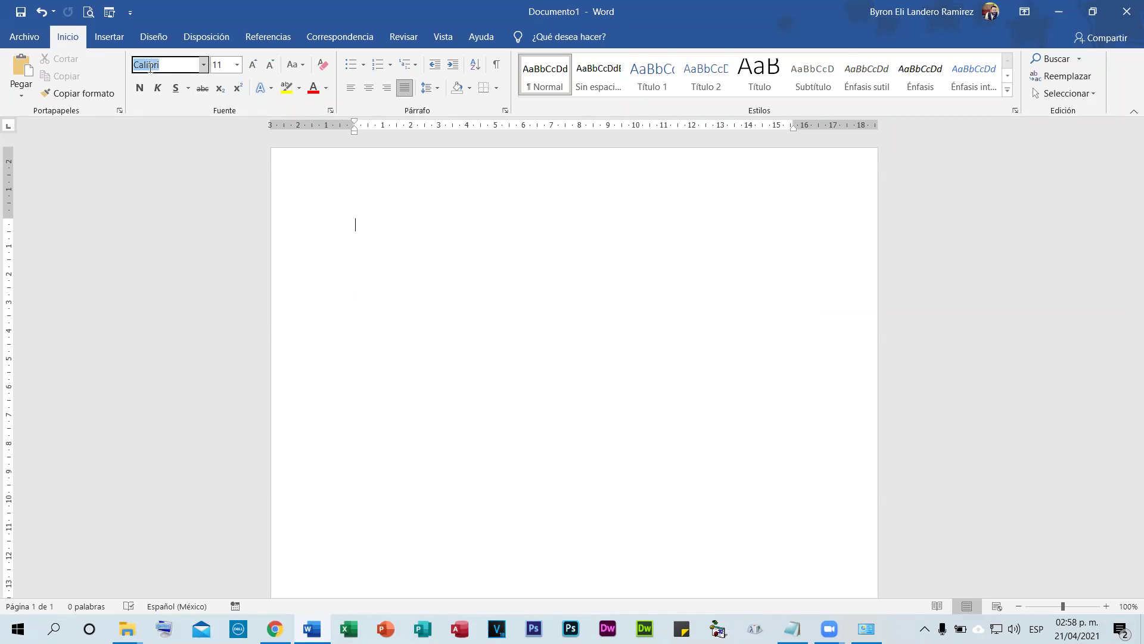
type("KLCupid")
key("Return")
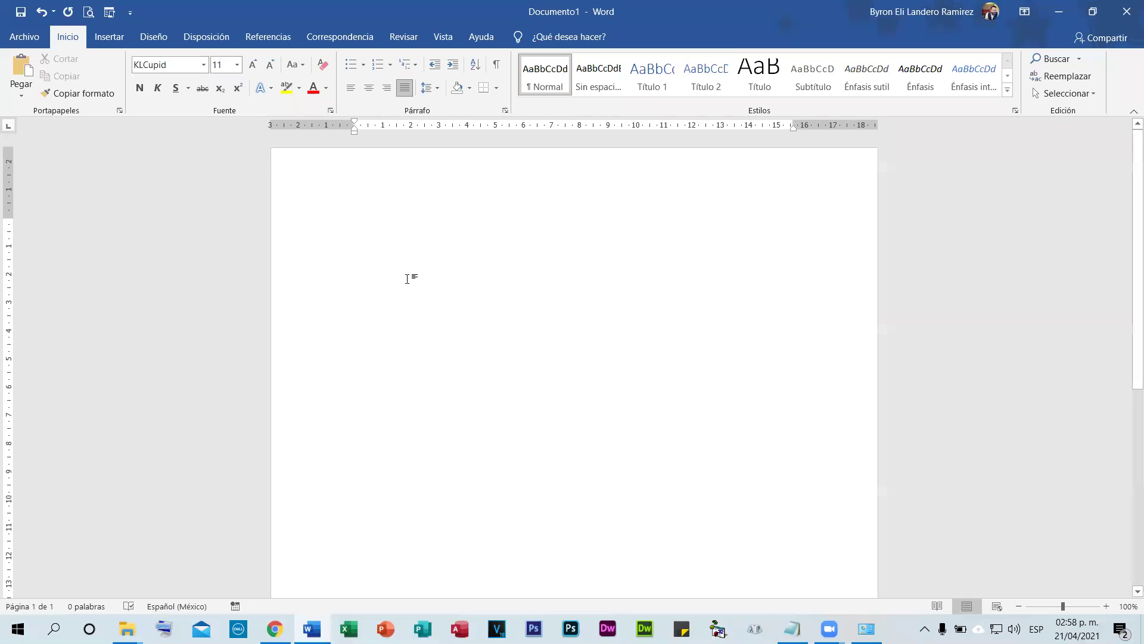
type("Byron Eli")
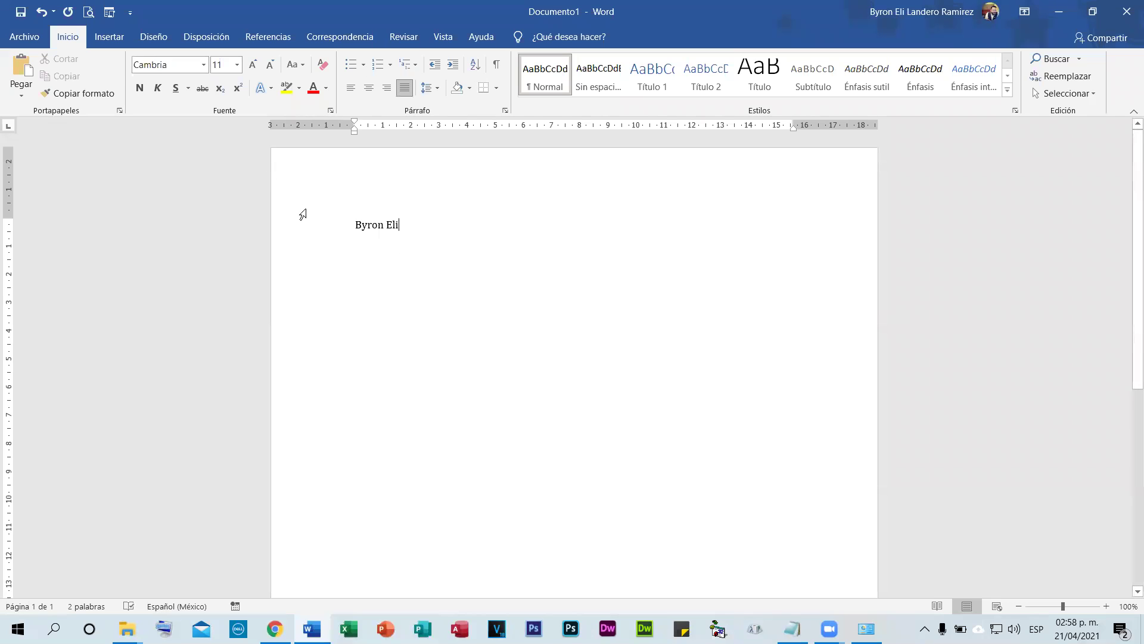
left_click(289, 228)
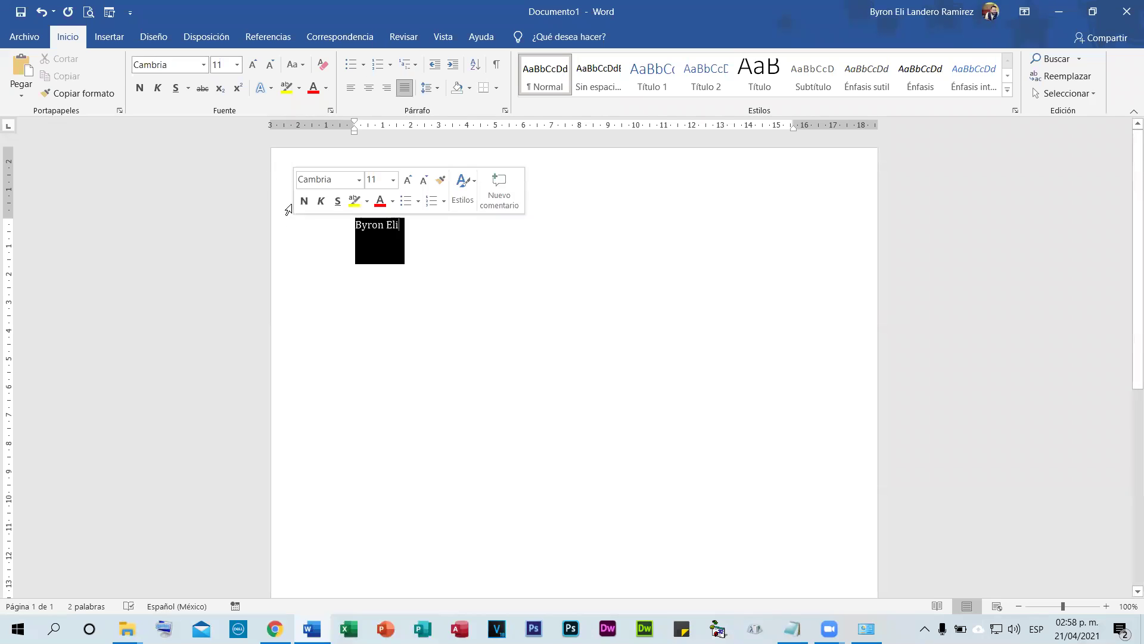
left_click(181, 67)
type("KLCupid")
key("Return")
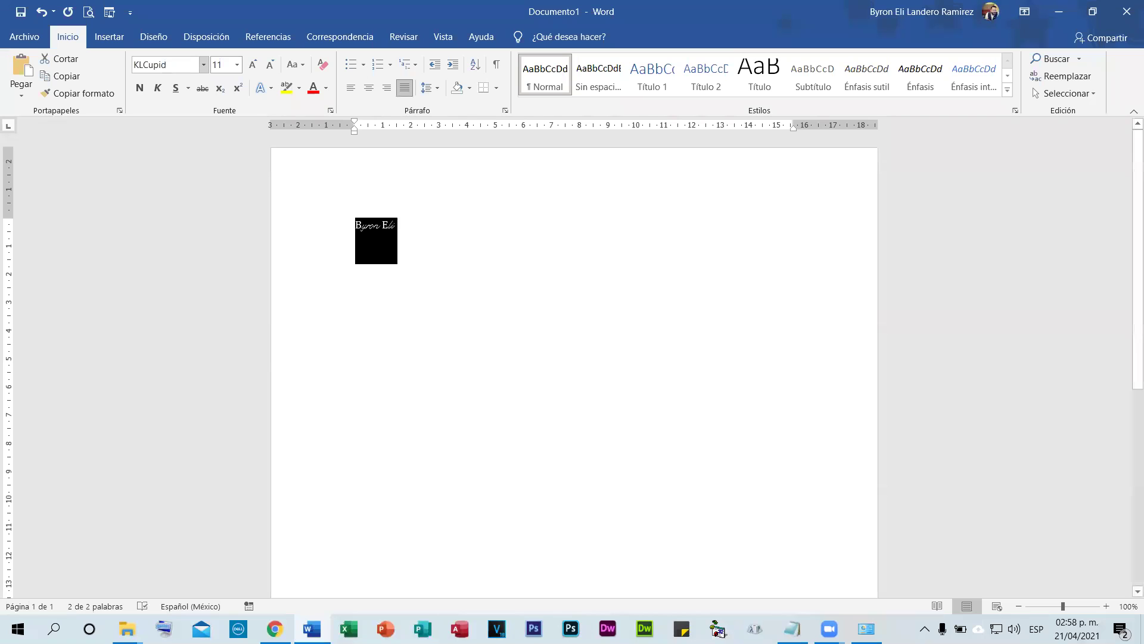
- Enlarge 'Byron Eli' to 72 pt, then return to the DaFont page in Chrome
left_click(253, 64)
left_click(253, 64)
left_click(252, 65)
left_click(252, 65)
left_click(253, 64)
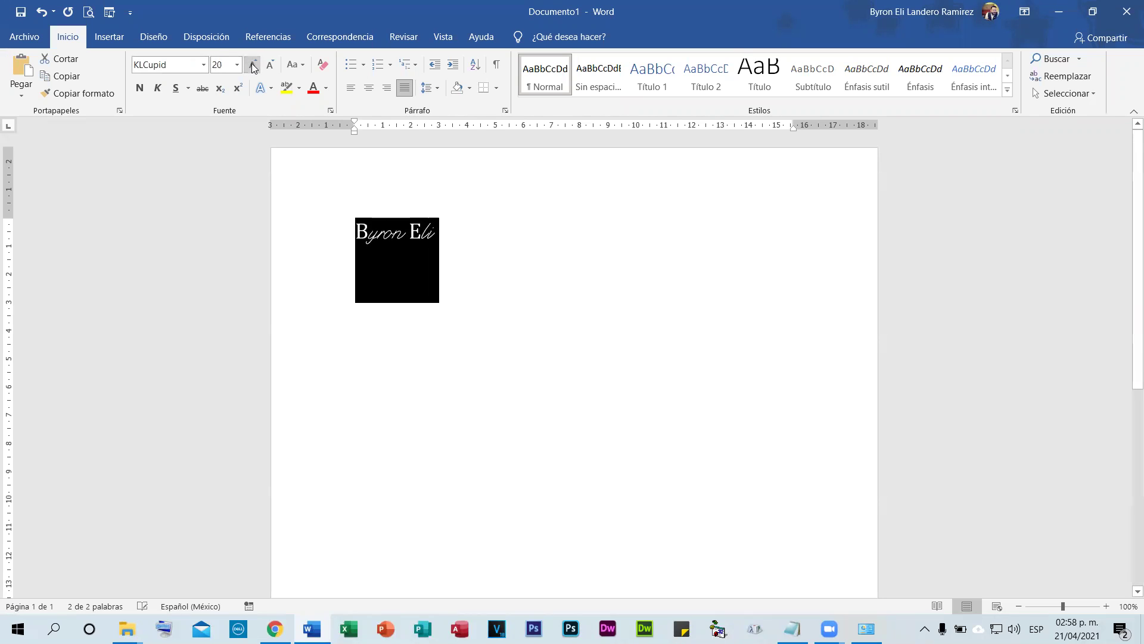
left_click(253, 65)
left_click(252, 64)
left_click(252, 64)
left_click(253, 65)
left_click(253, 64)
left_click(253, 65)
left_click(253, 65)
left_click(510, 271)
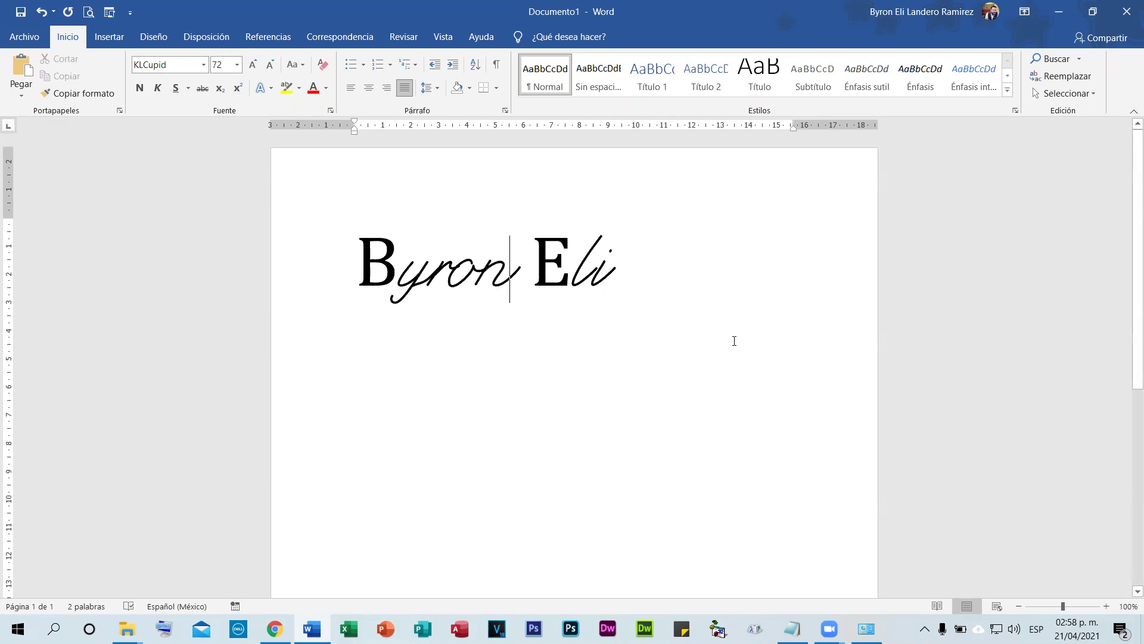
left_click(275, 629)
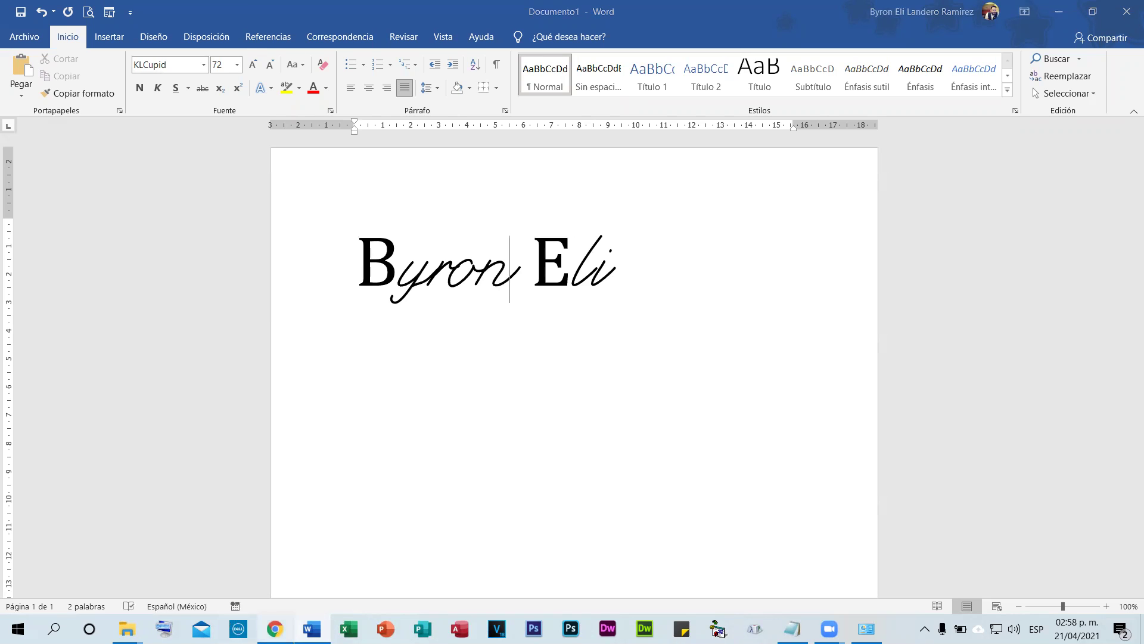
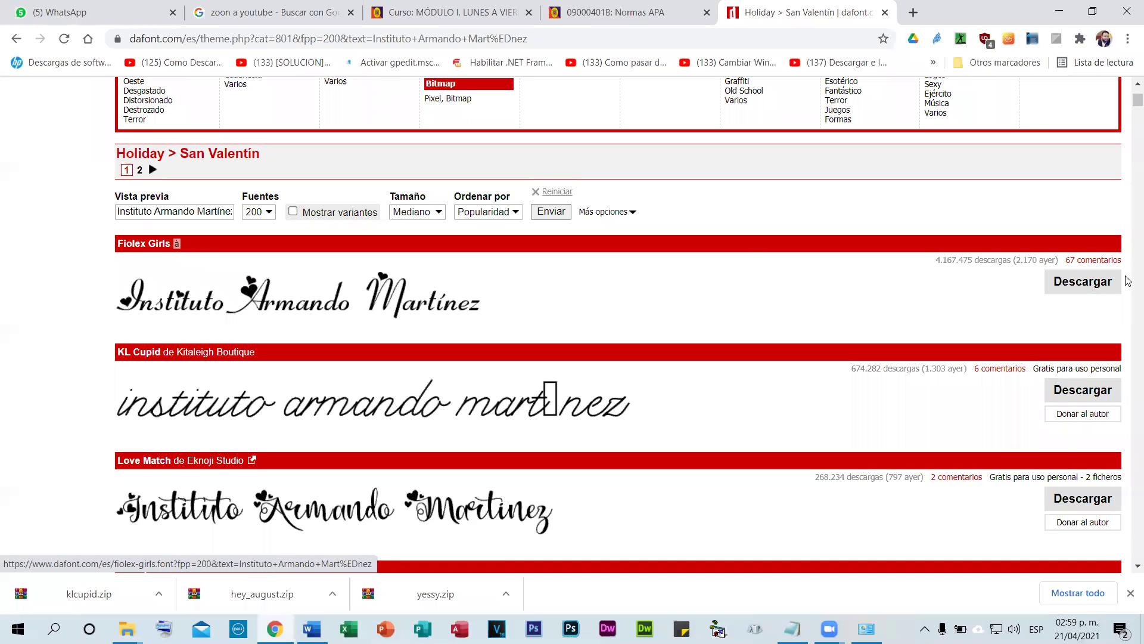
- Download the Fiolex Girls font from DaFont and save it as fiolex_girls.zip
left_click(1079, 290)
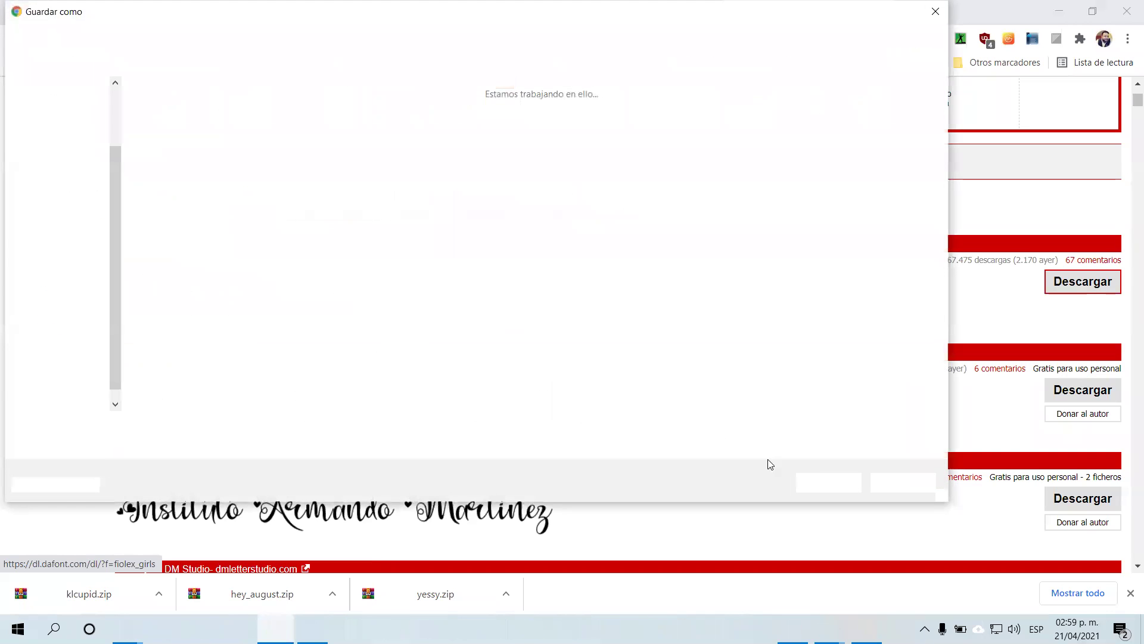
left_click(817, 479)
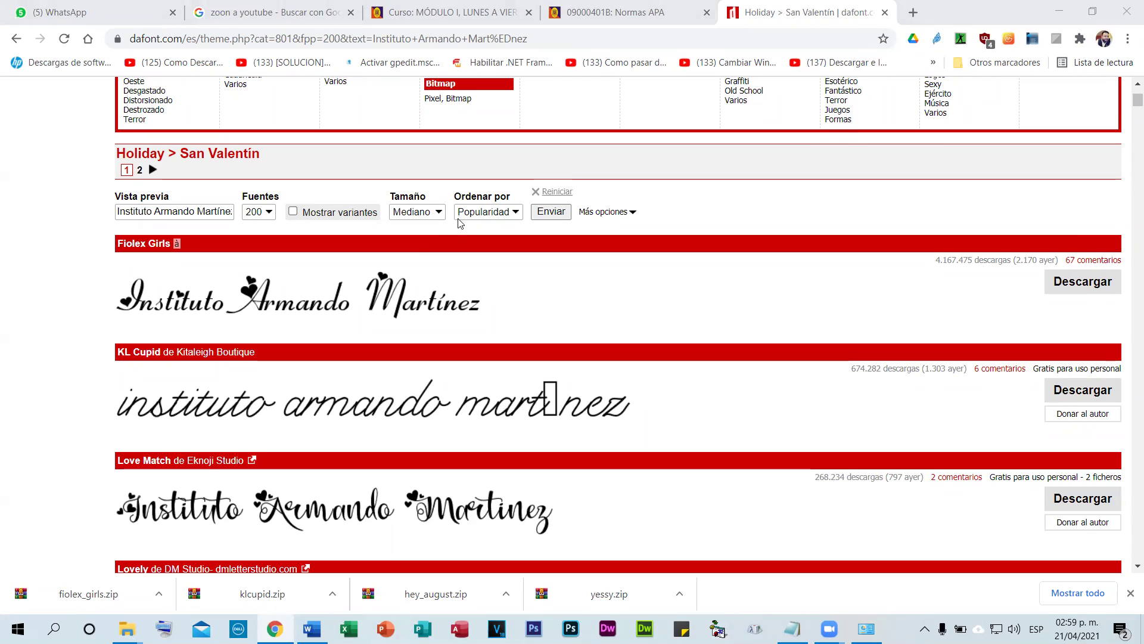
scroll(405, 191, "up", 4)
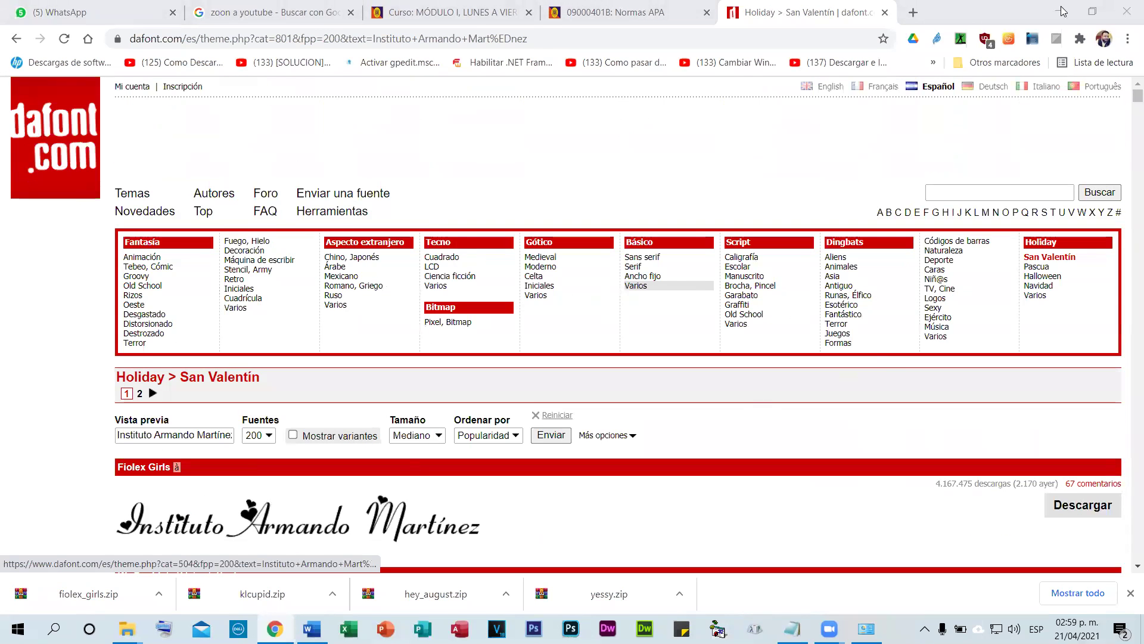
- Install Filxgirl.TTF from the fiolex_girls folder as the Fiolex Girls font, then return to Word
left_click(1058, 11)
left_click(1053, 17)
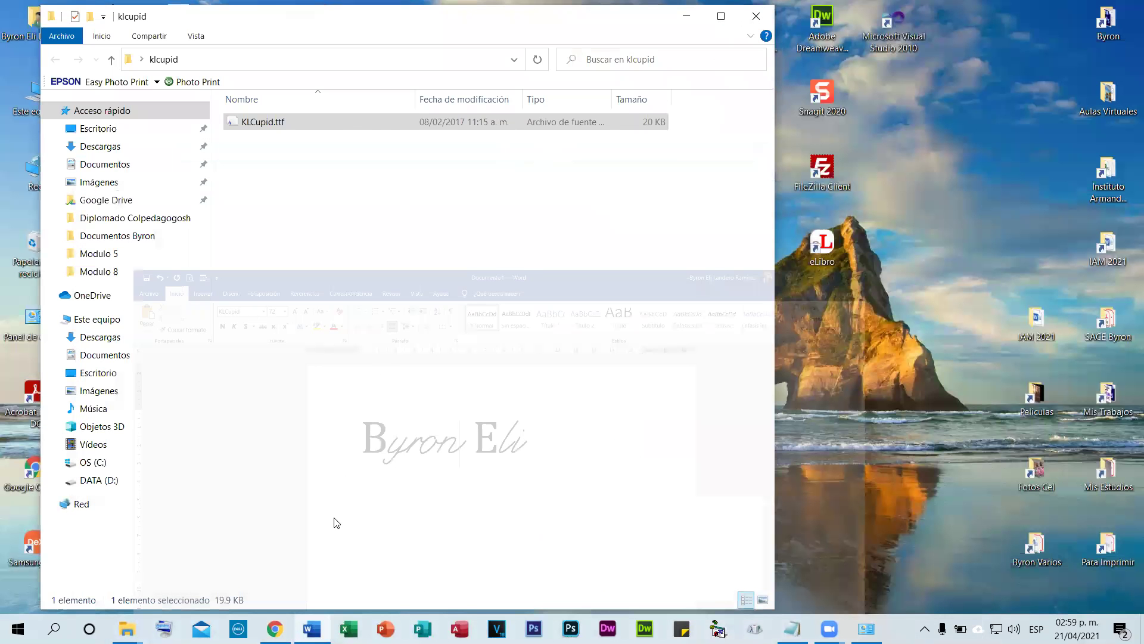
key("super+d")
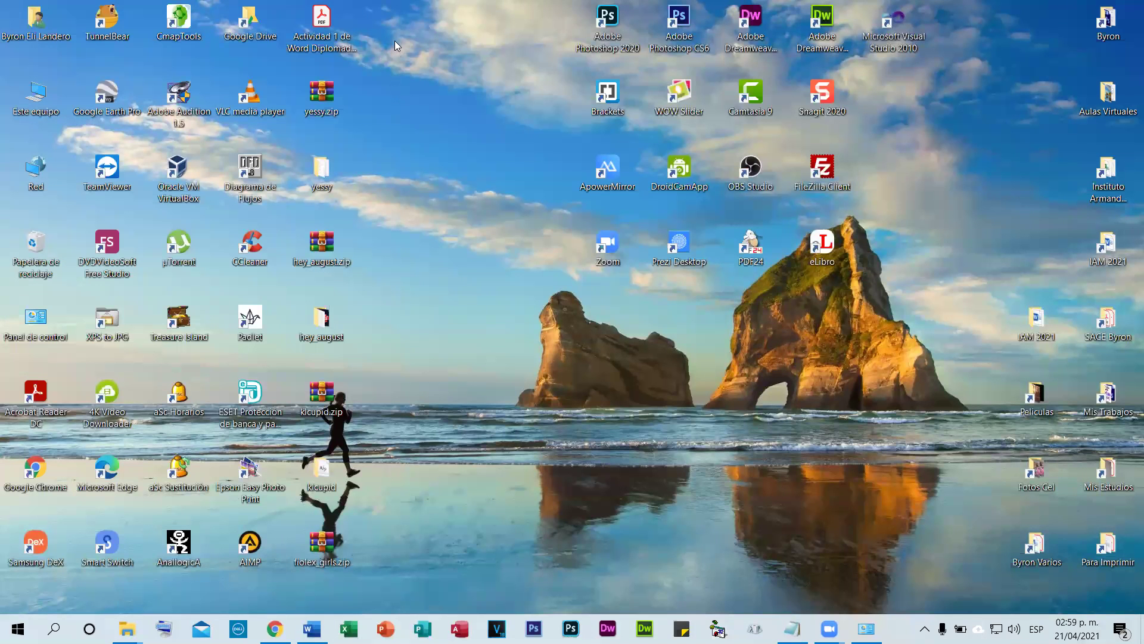
right_click(262, 123)
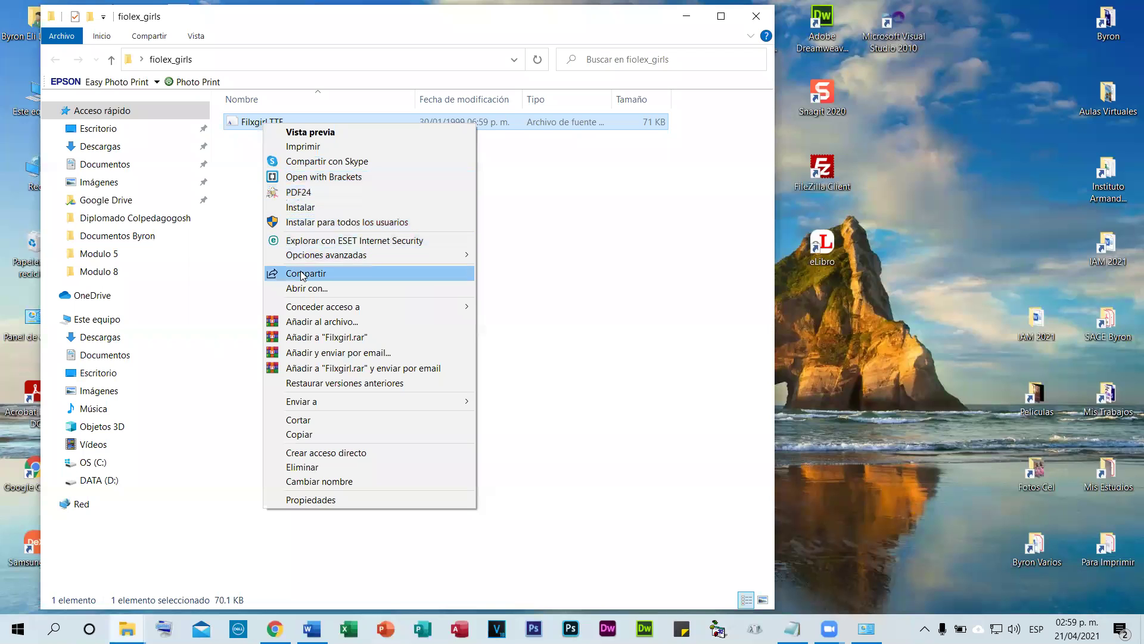
left_click(306, 208)
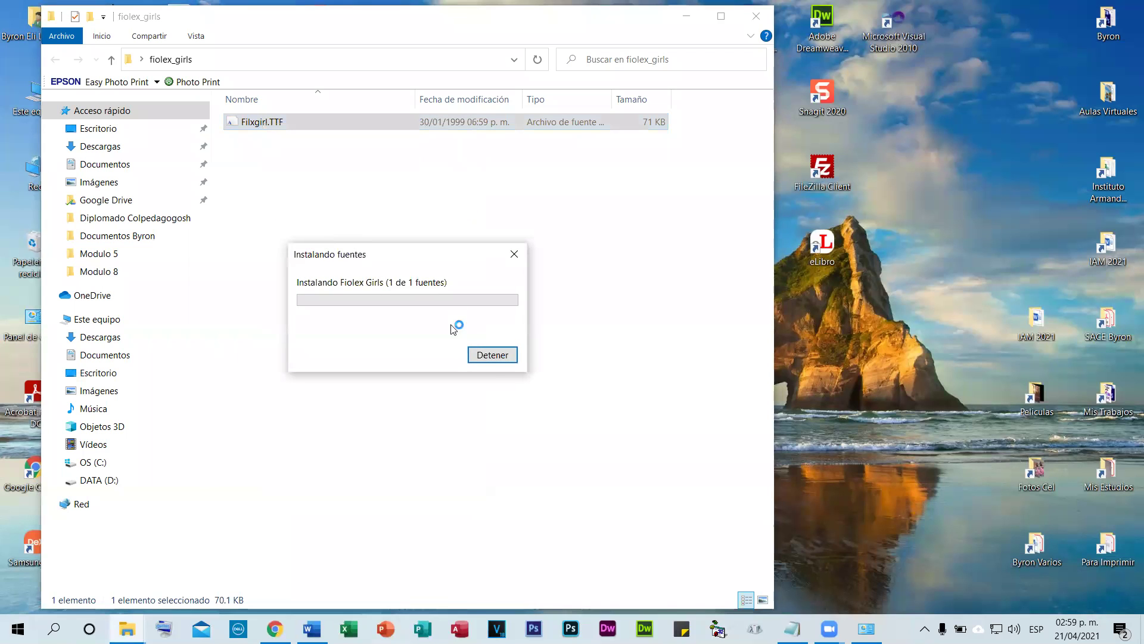
left_click(328, 622)
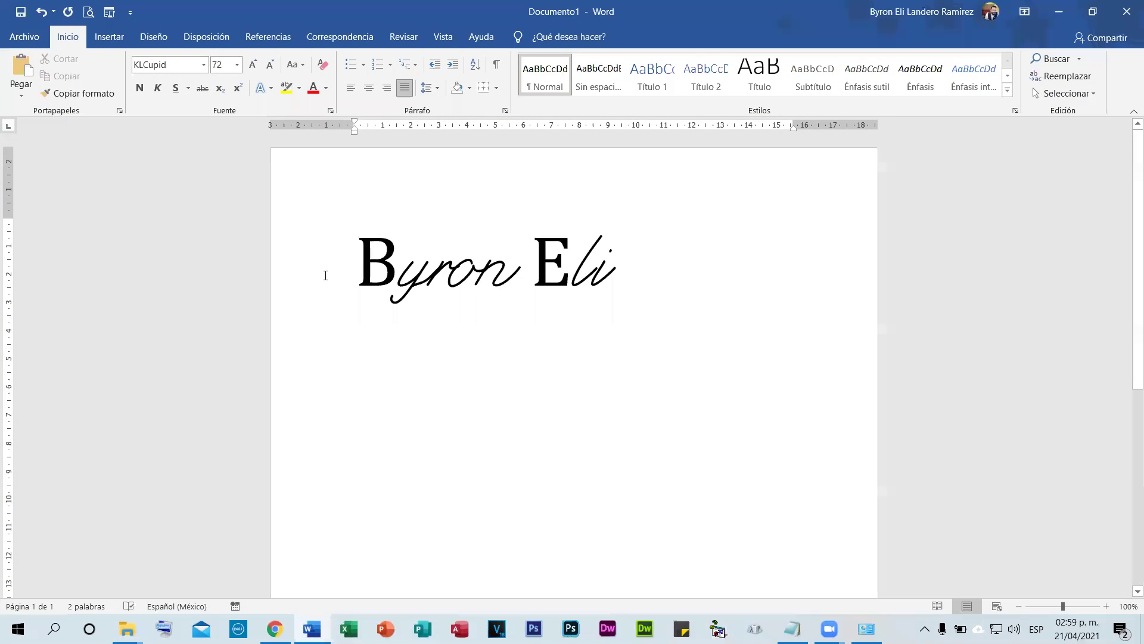
- Apply the Fiolex Girls font to the sample text line
triple_click(321, 276)
left_click(167, 67)
type("Filx")
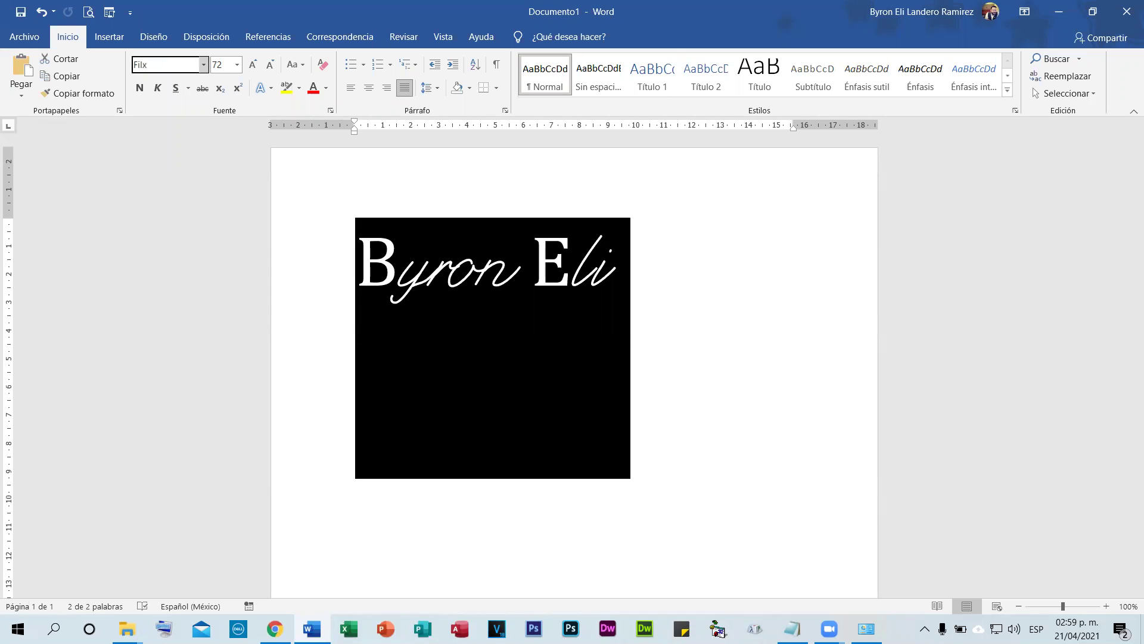
key("Return")
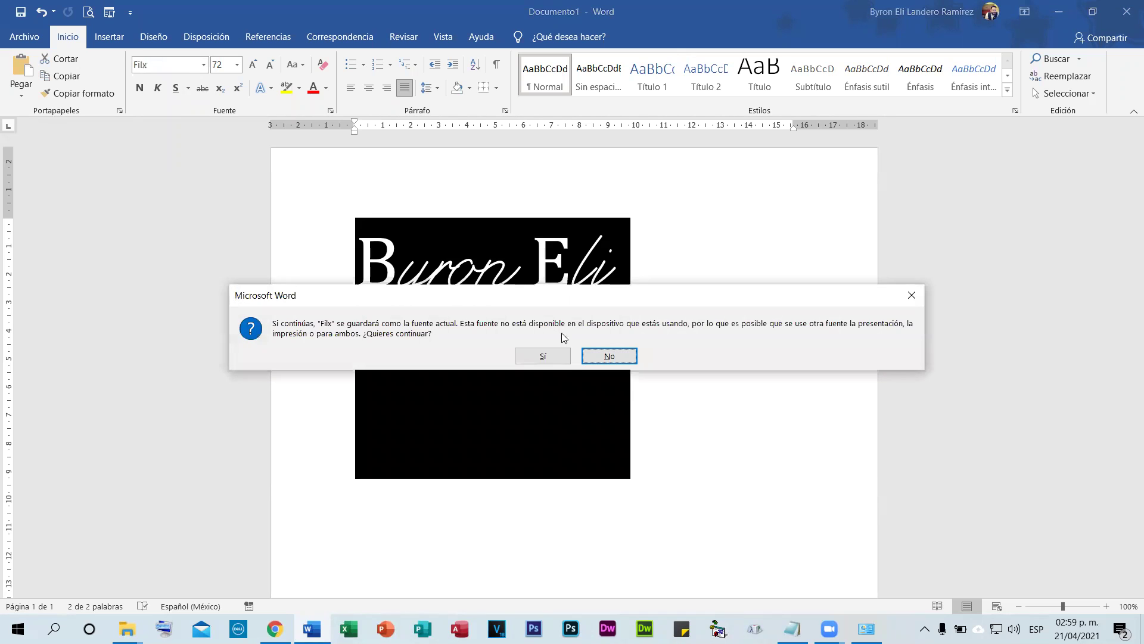
left_click(544, 356)
left_click(205, 65)
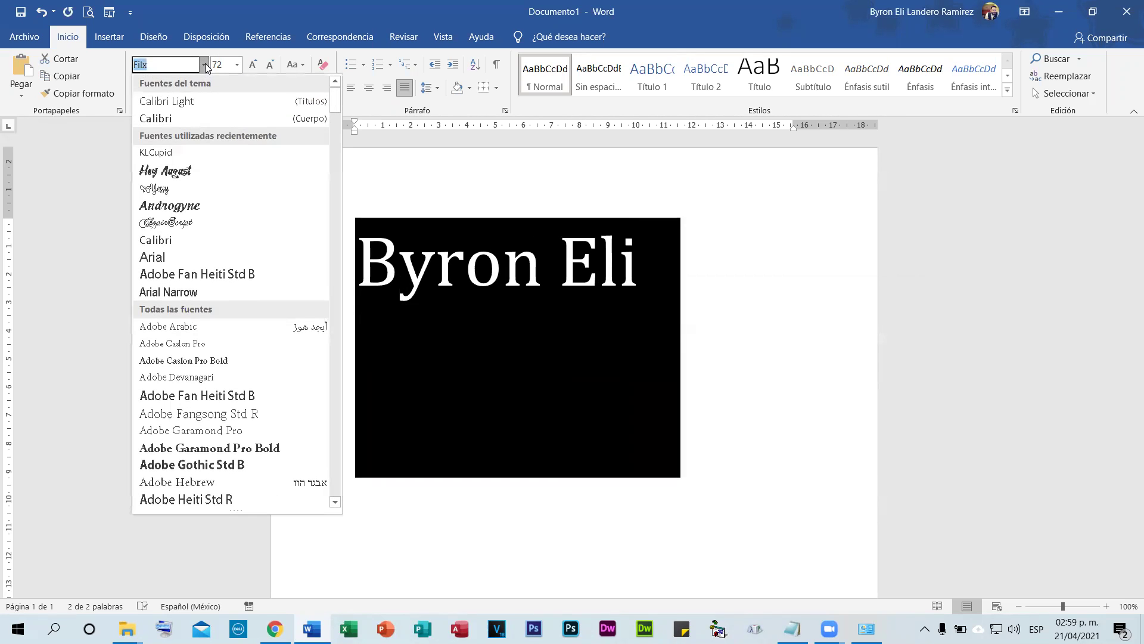
scroll(292, 322, "down", 15)
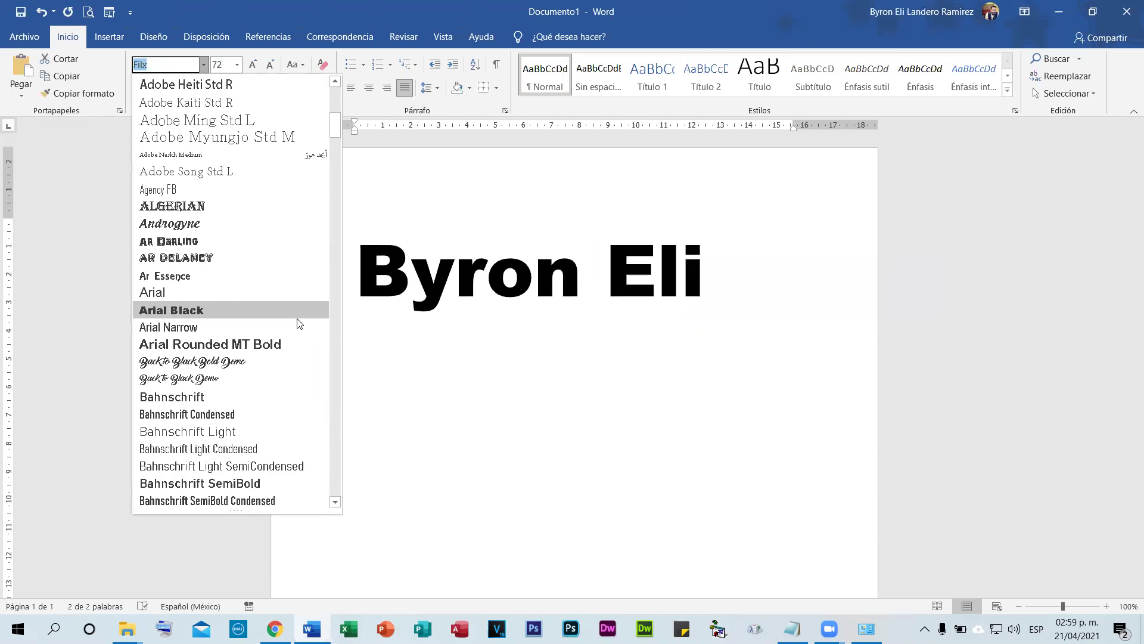
scroll(287, 328, "down", 11)
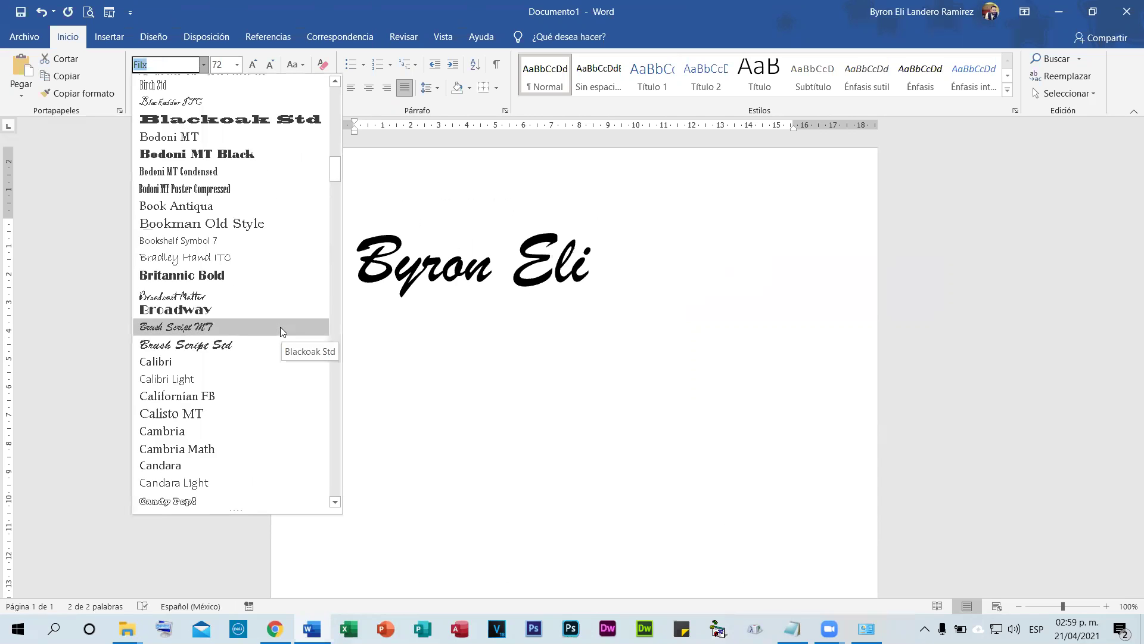
scroll(288, 324, "down", 7)
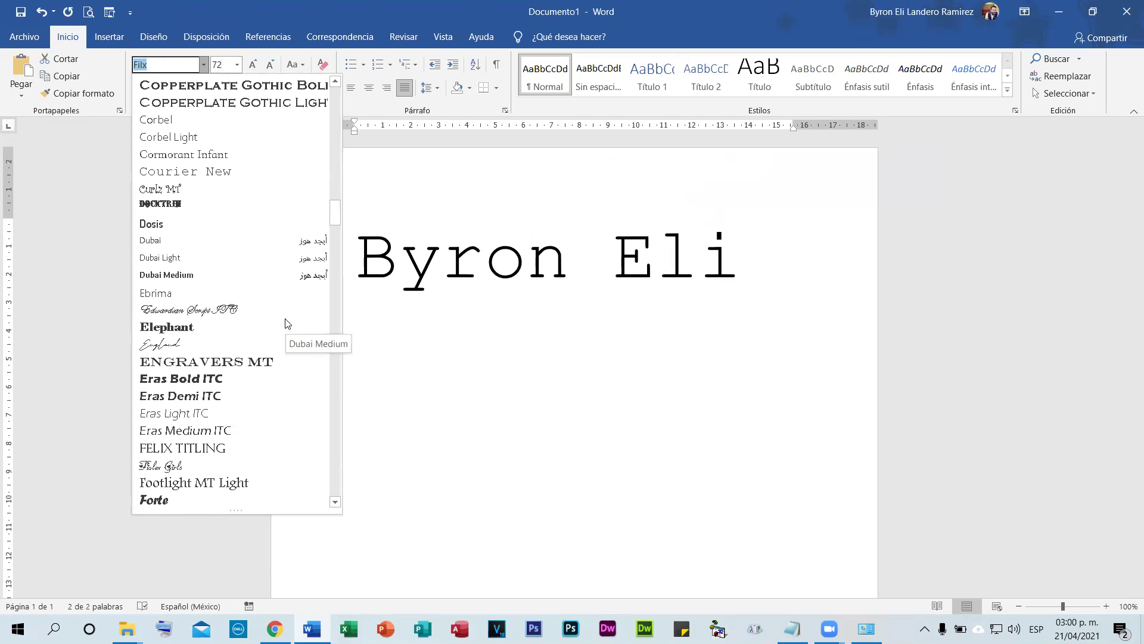
left_click(191, 464)
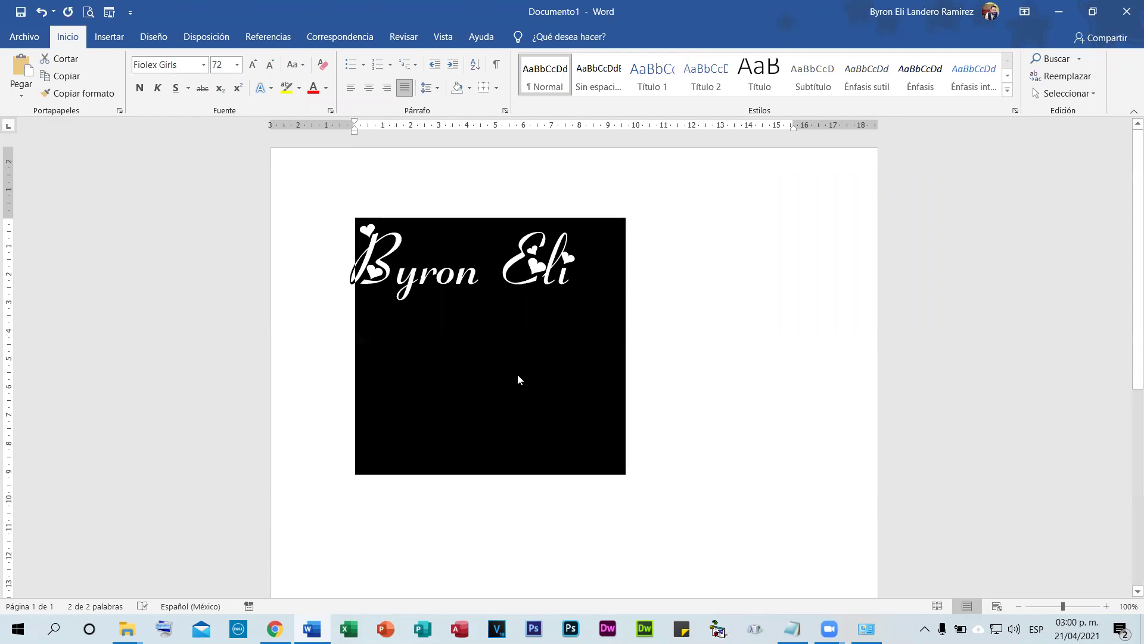
left_click(503, 320)
- Replace the sample line with a different first name
left_click(611, 259)
triple_click(593, 258)
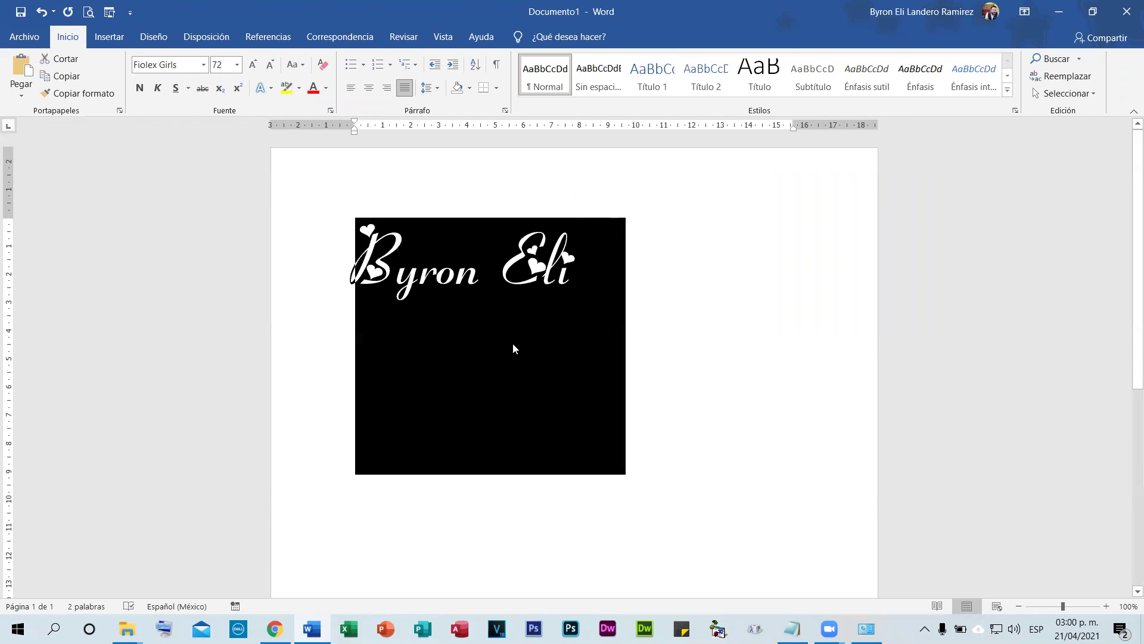
type("Alejandr")
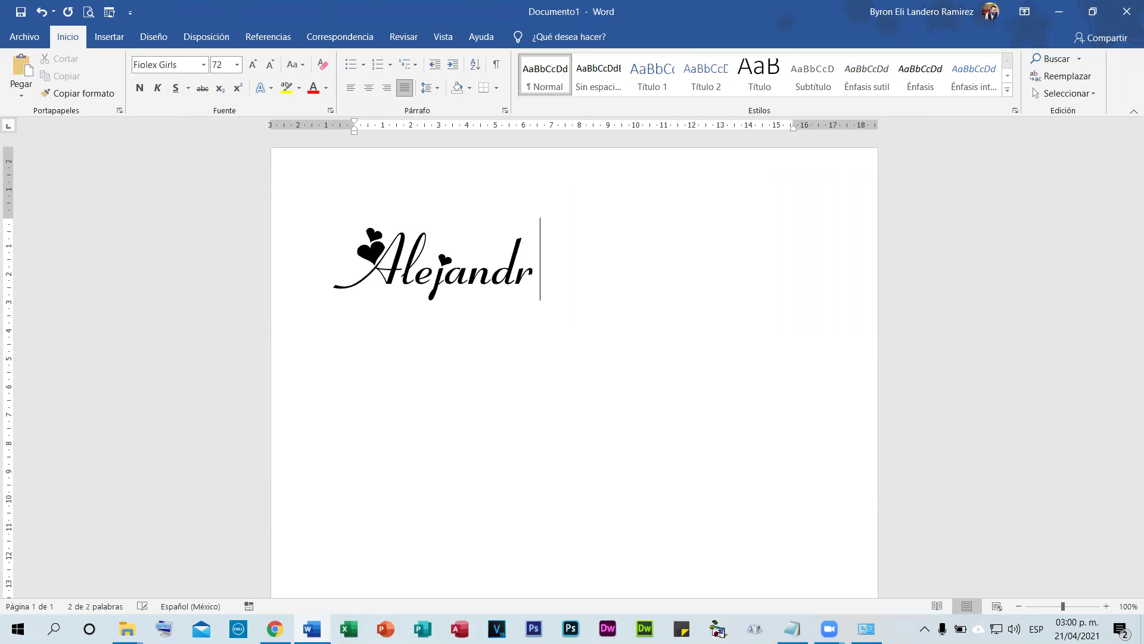
type("a")
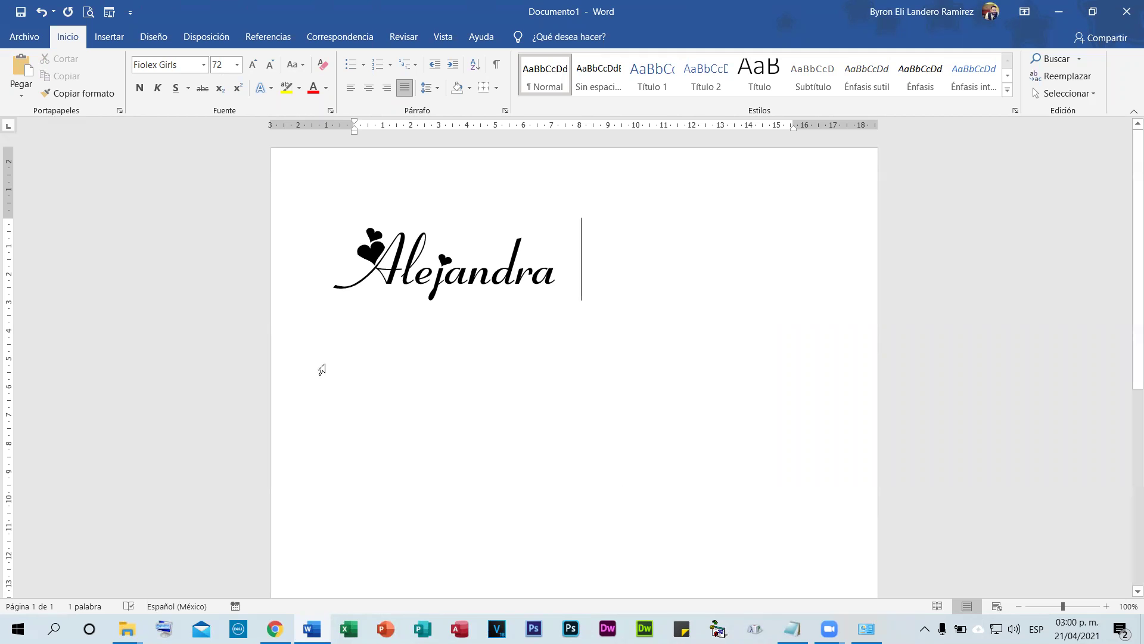
- Switch to Chrome and go to Google's new-tab page
left_click(274, 628)
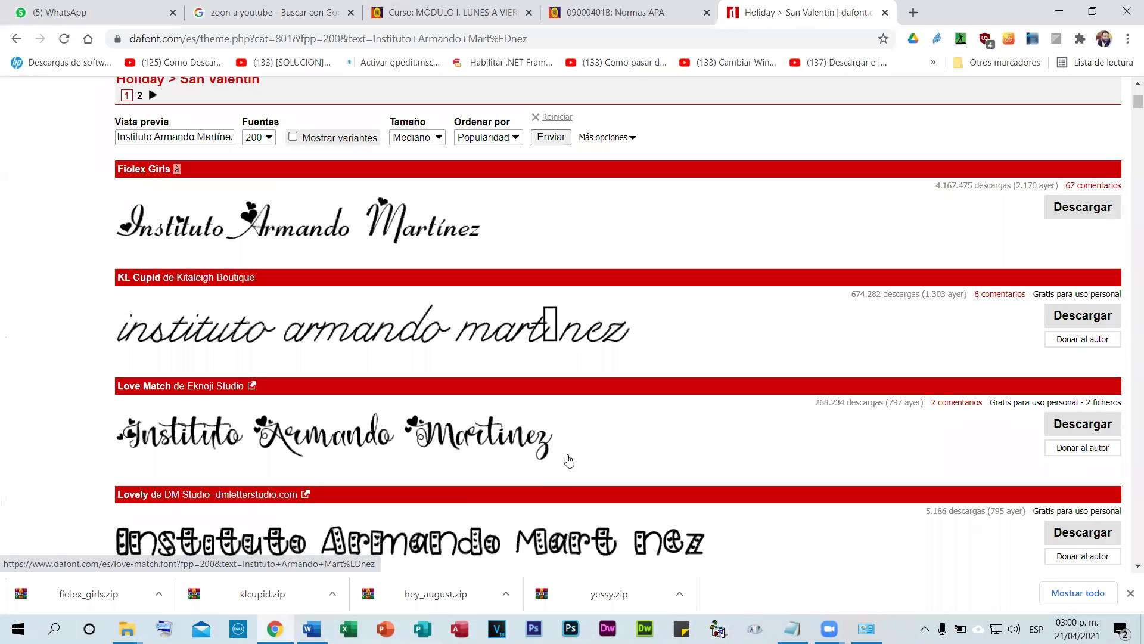
scroll(602, 268, "up", 5)
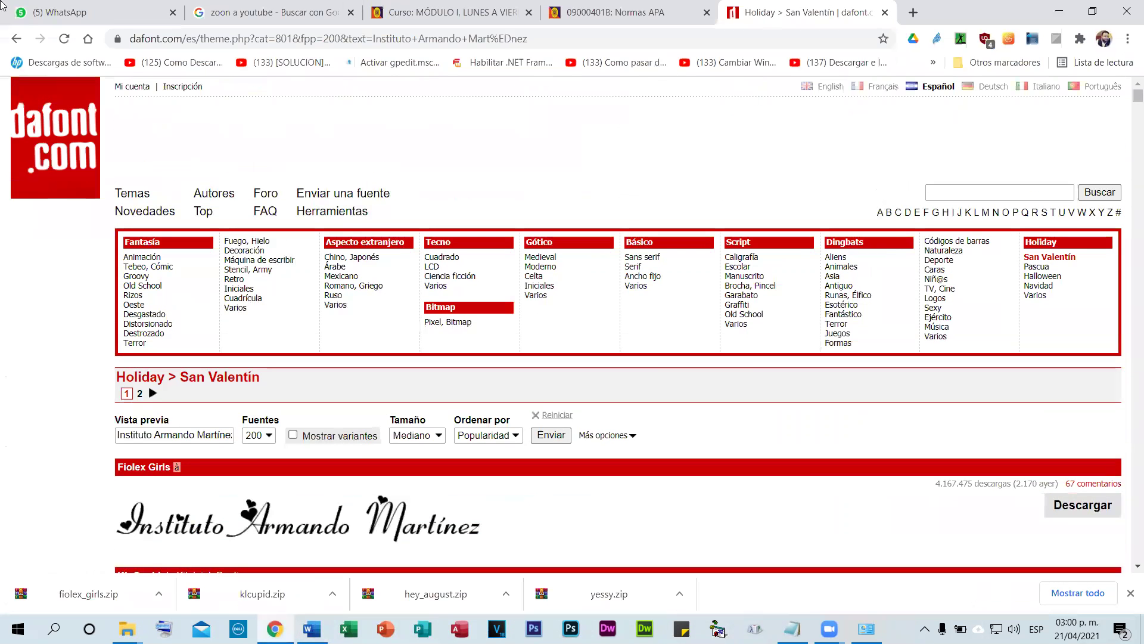
left_click(88, 42)
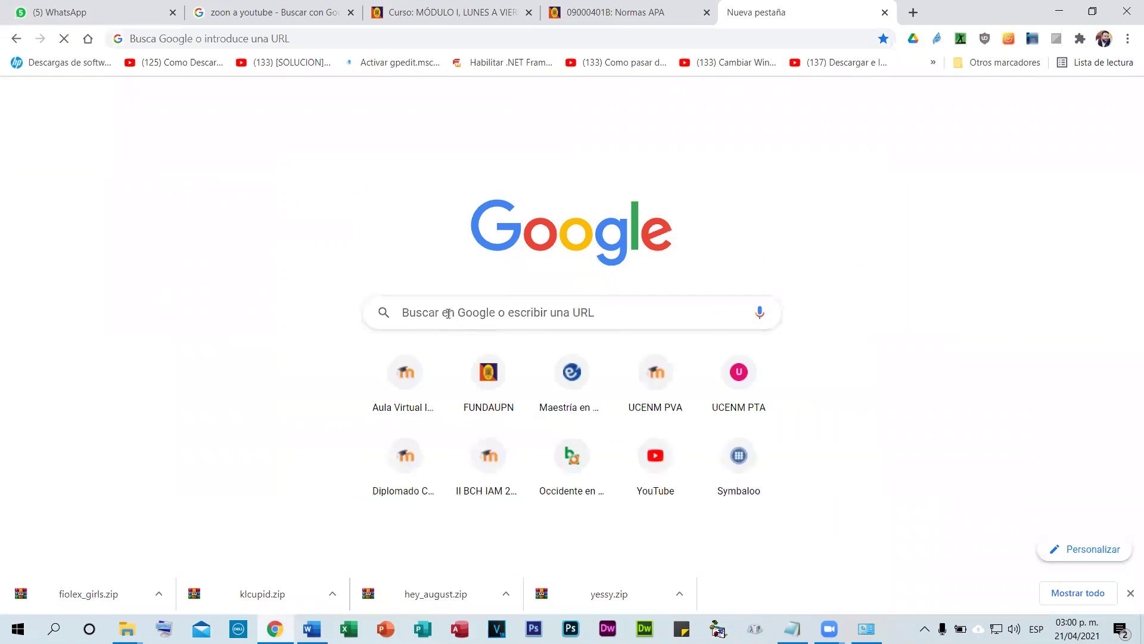
- Search Google for 'portadas para word 2019' by typing 'portadas' and picking the suggestion
left_click(466, 313)
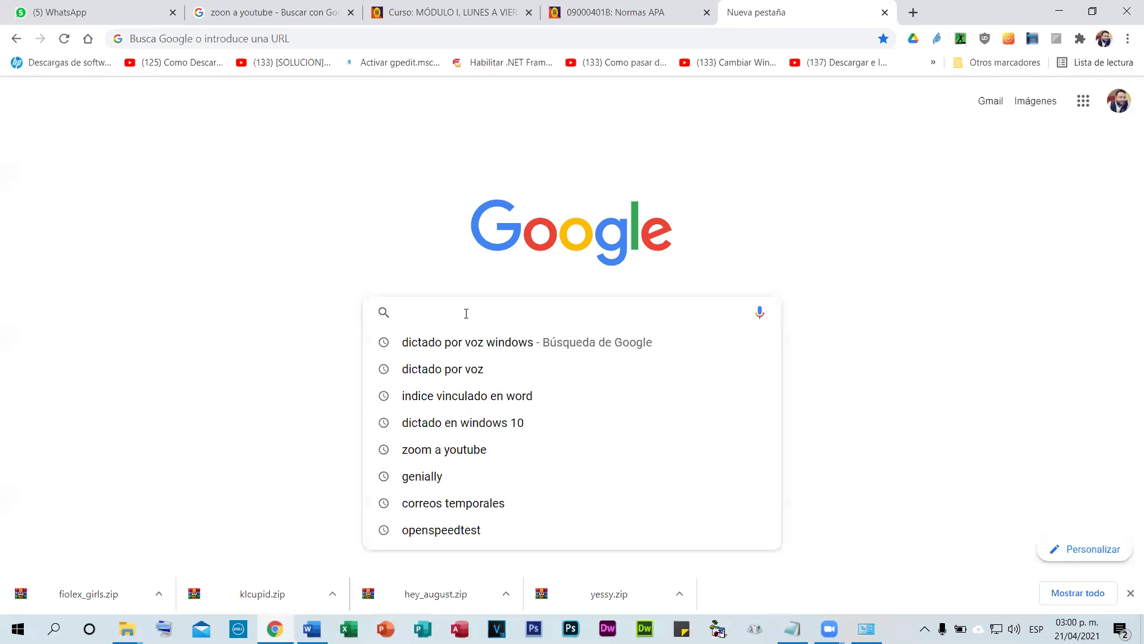
type("or")
key("BackSpace")
key("BackSpace")
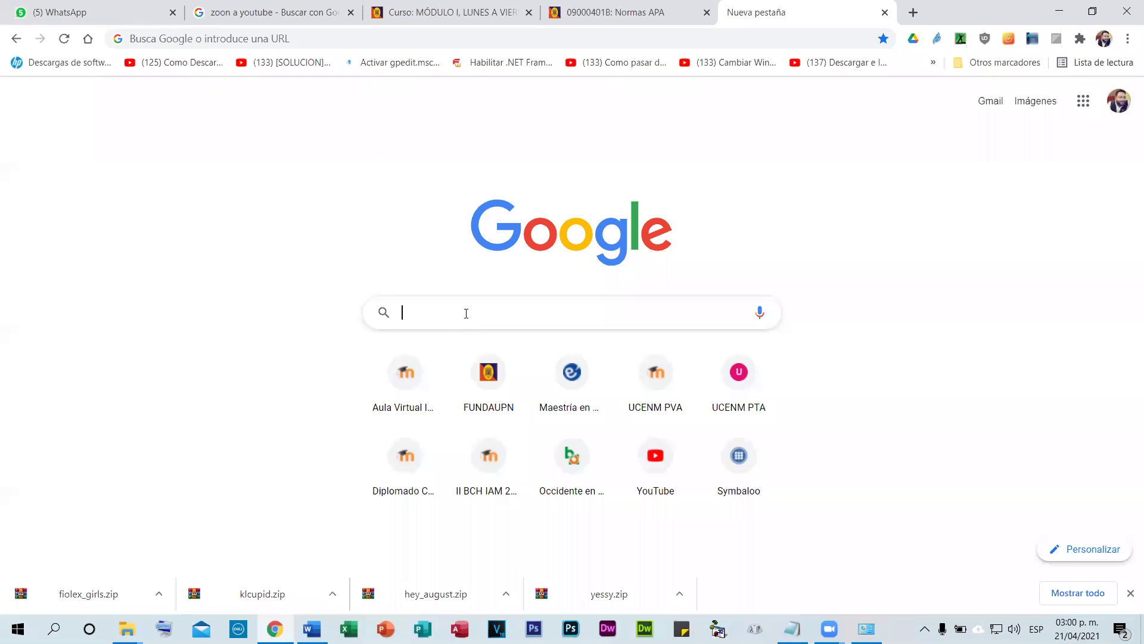
type("ortdas")
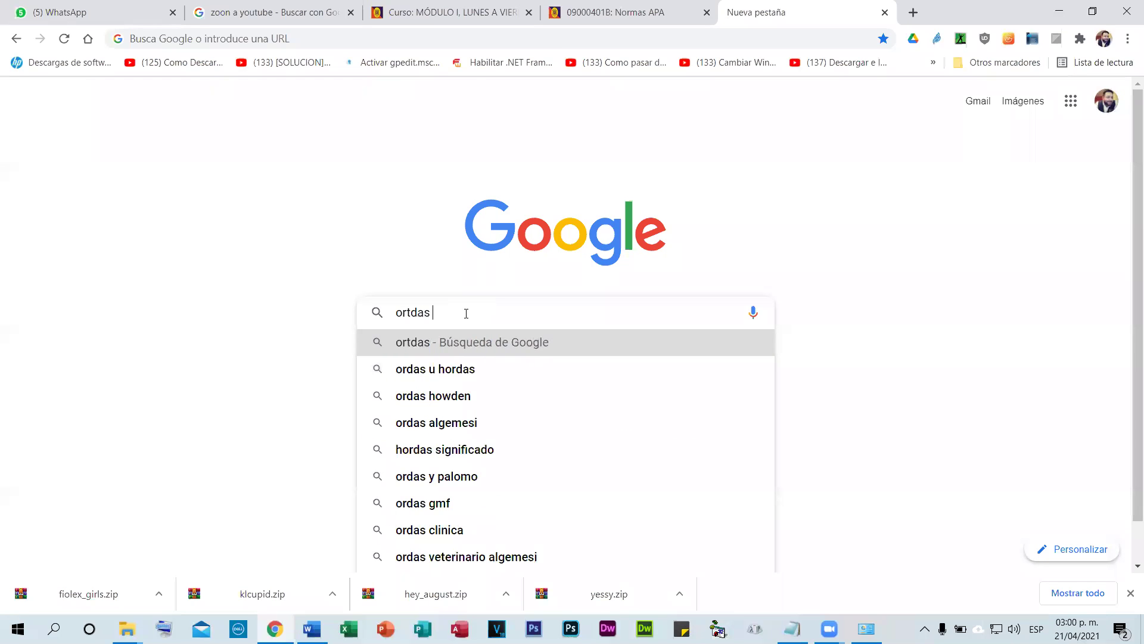
key("BackSpace")
key("BackSpace")
key("BackSpace")
key("BackSpace")
key("BackSpace")
key("BackSpace")
key("BackSpace")
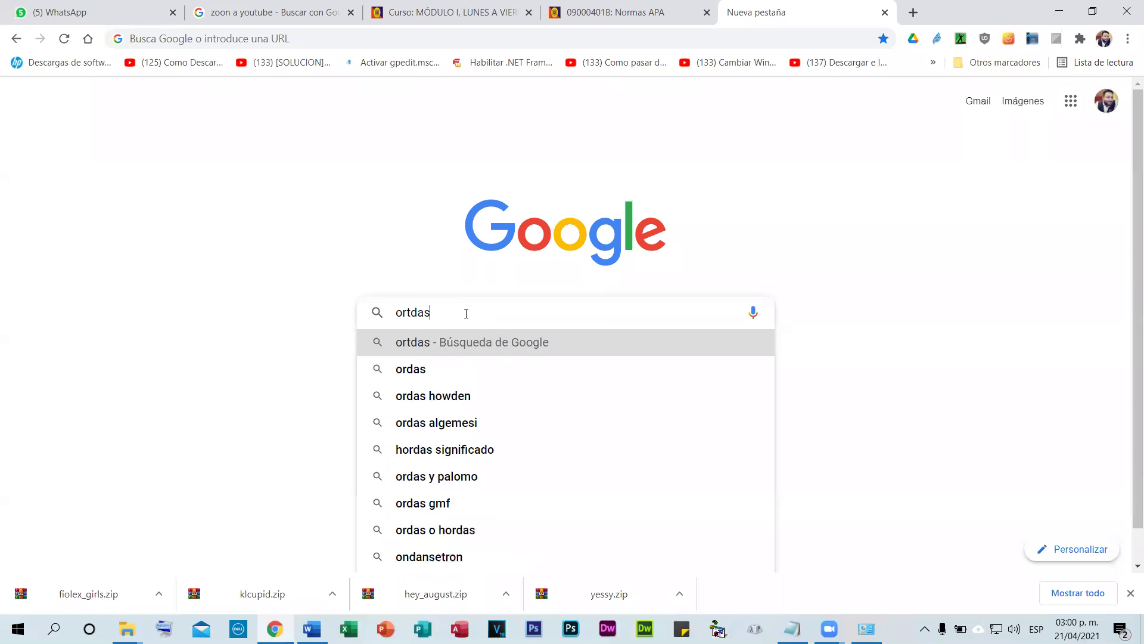
type("portadas")
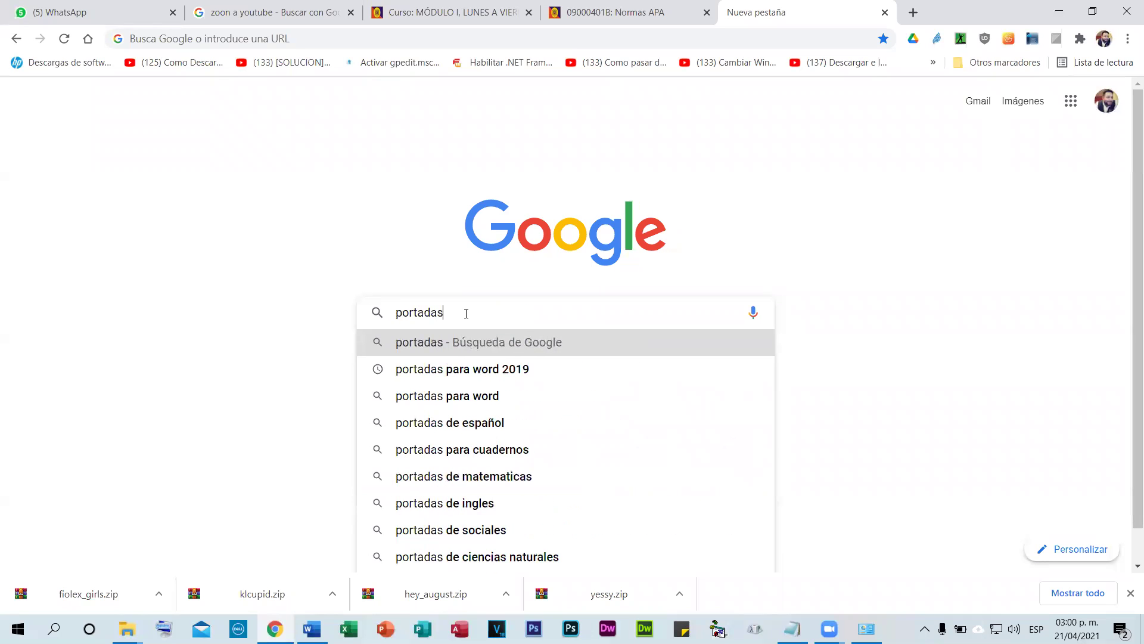
left_click(493, 370)
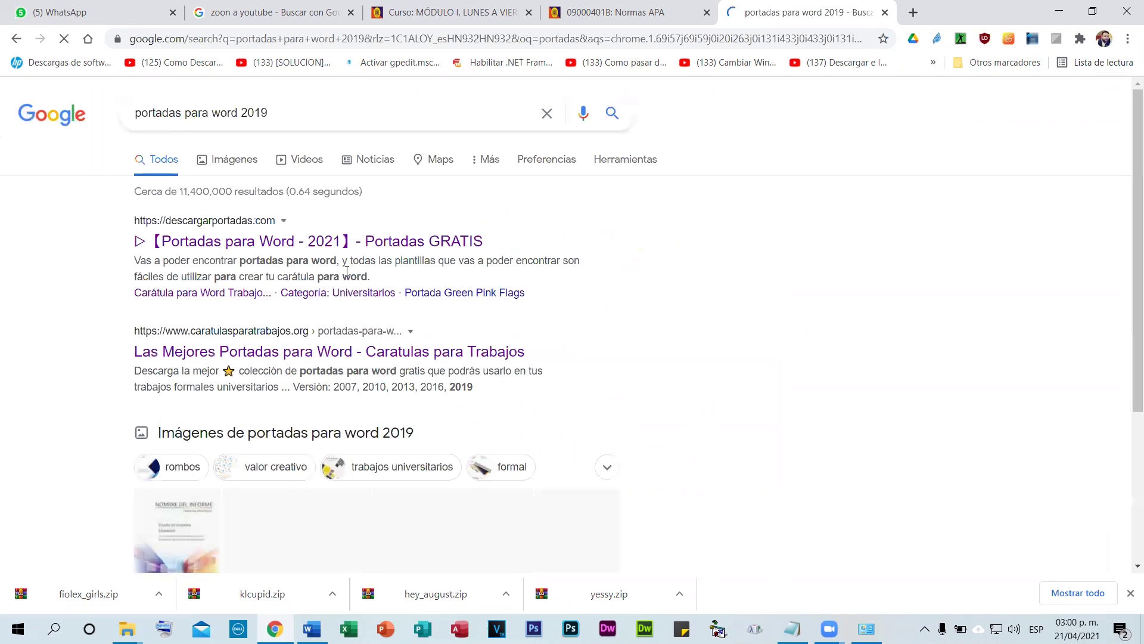
- Open the descargarportadas.com result and browse its cover listings
left_click(330, 244)
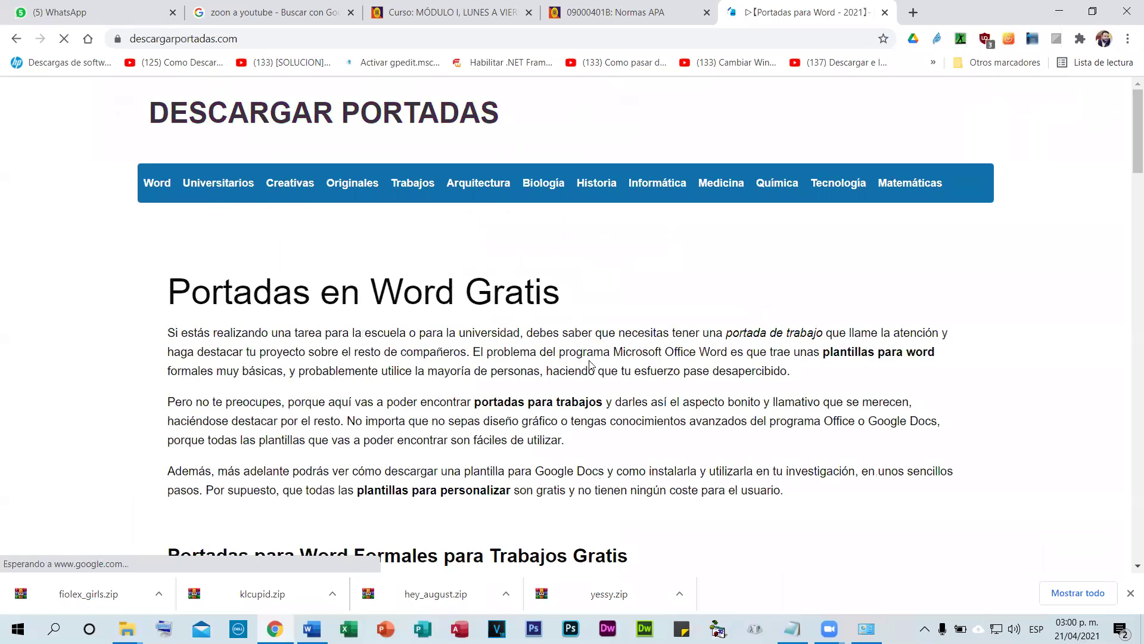
scroll(549, 318, "down", 8)
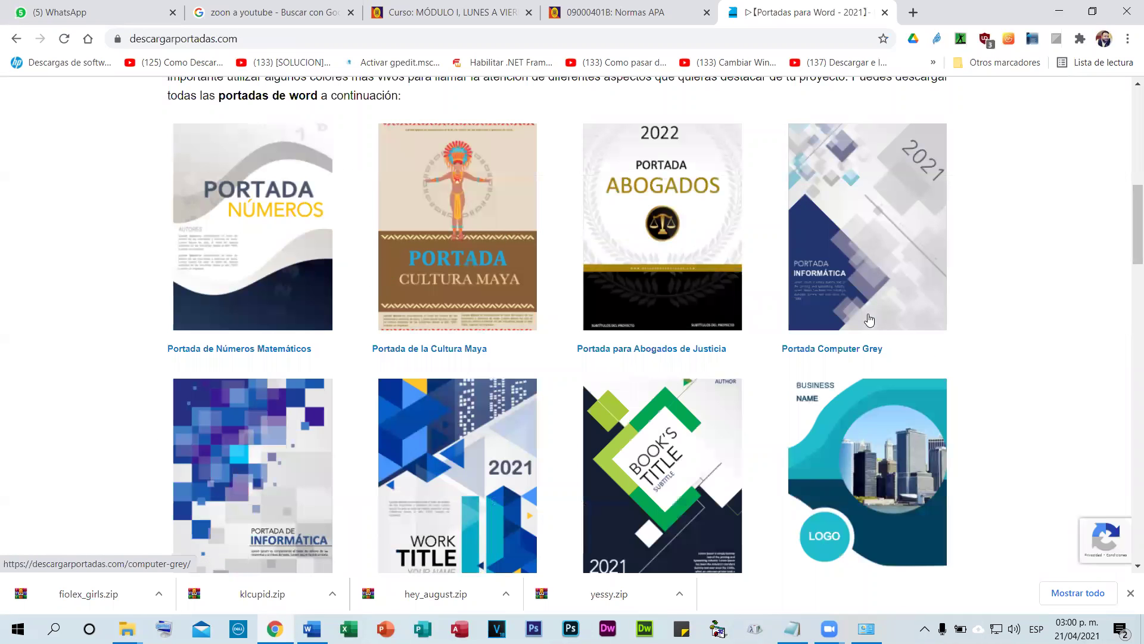
scroll(869, 320, "down", 3)
scroll(656, 315, "down", 6)
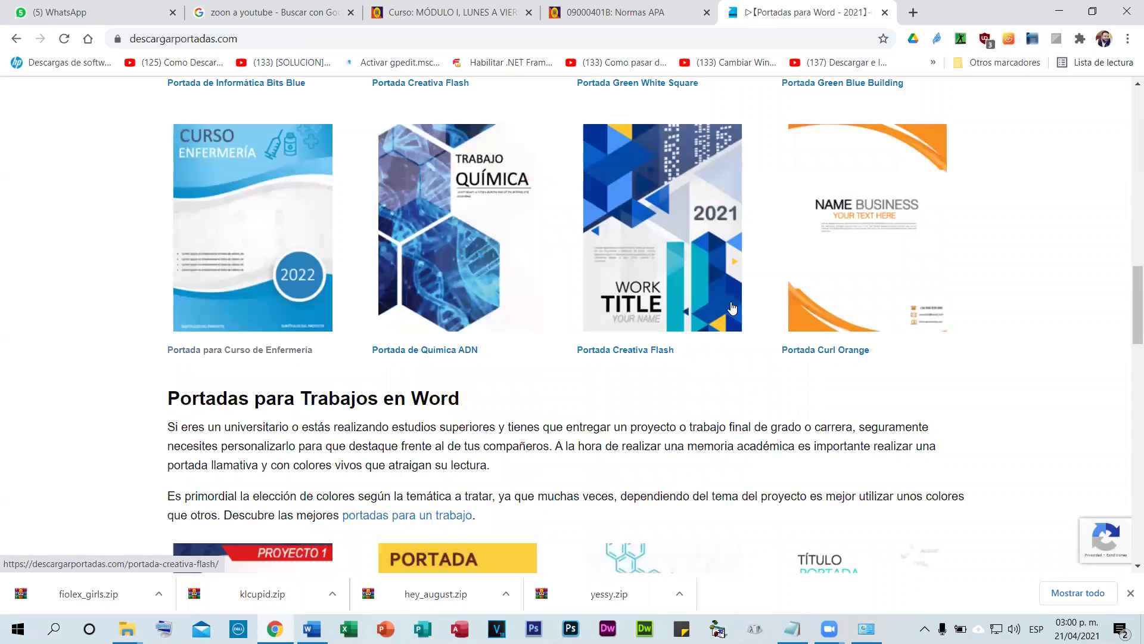
scroll(506, 320, "down", 4)
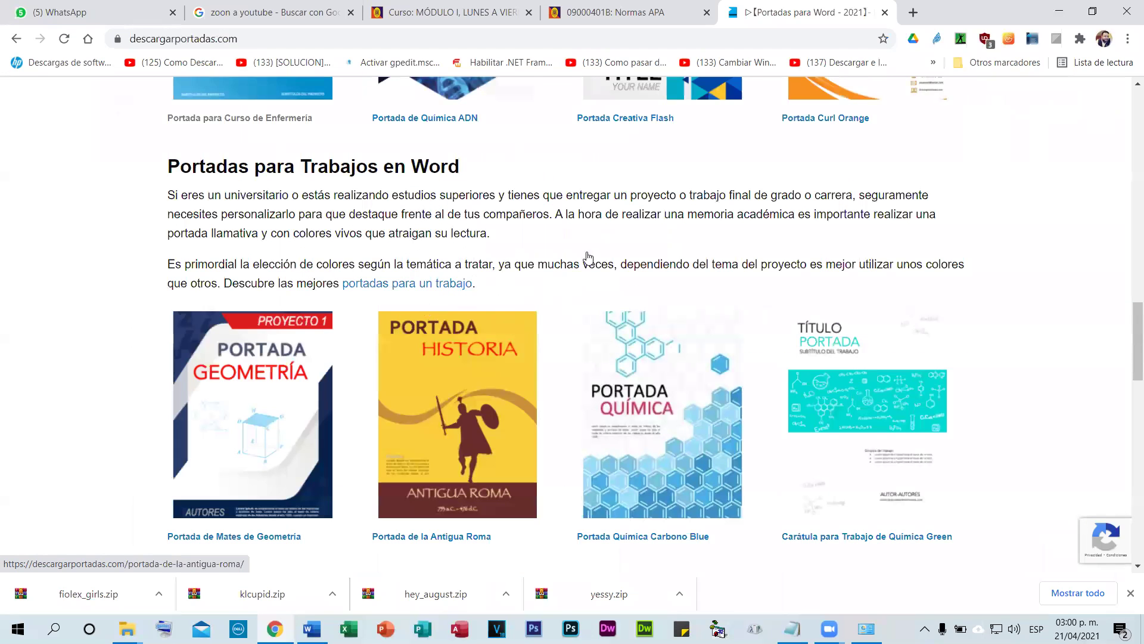
scroll(590, 260, "down", 2)
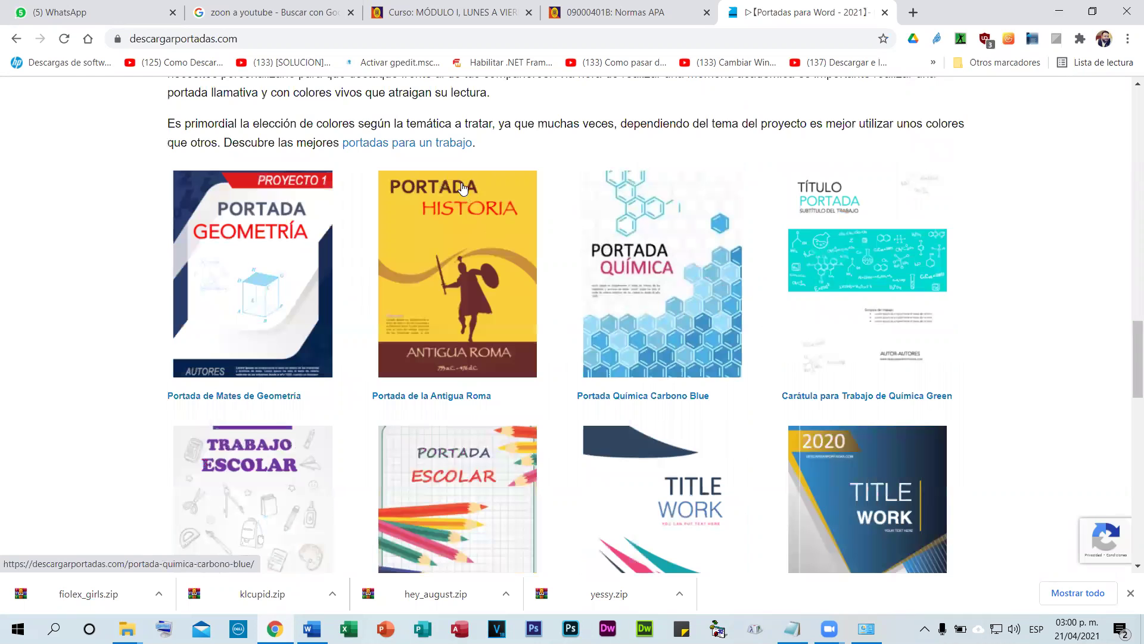
scroll(463, 187, "down", 1)
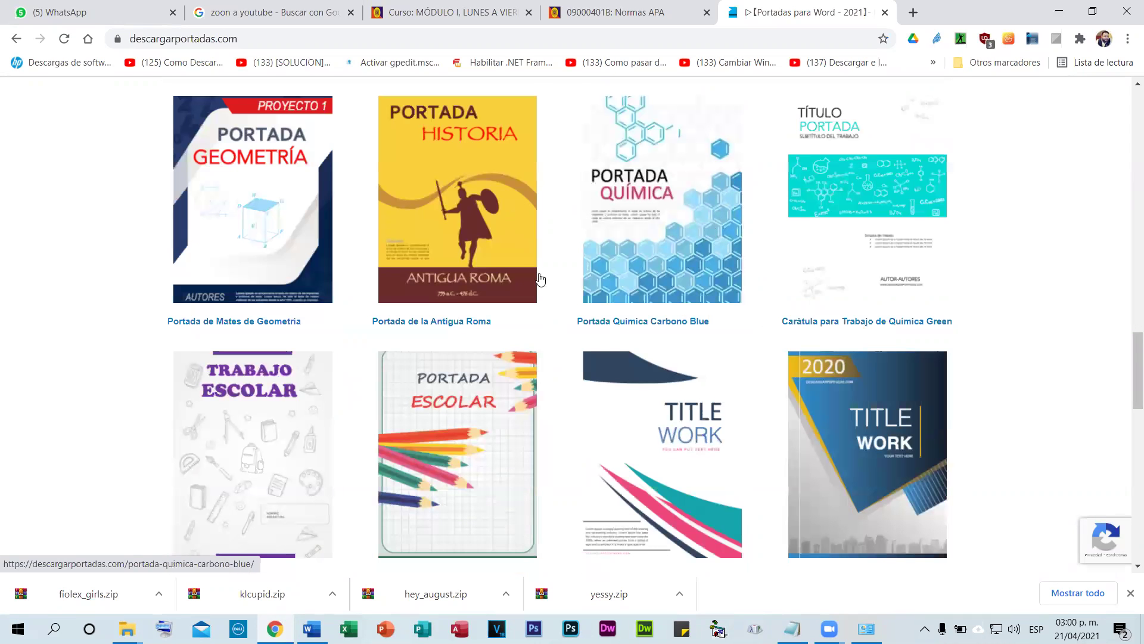
scroll(453, 279, "down", 3)
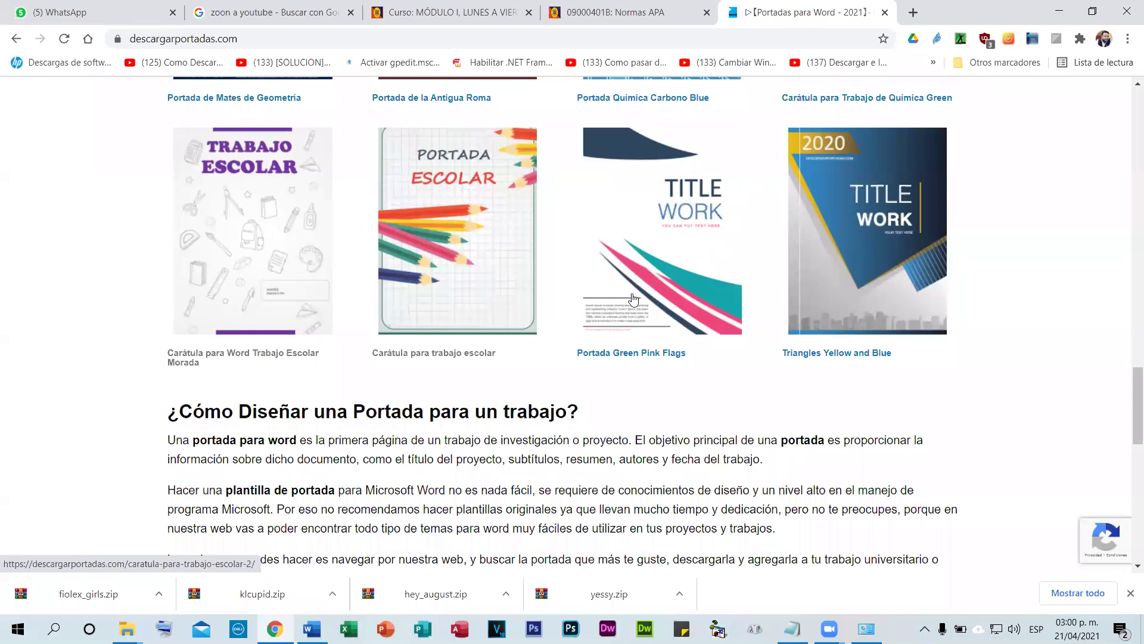
scroll(648, 309, "down", 5)
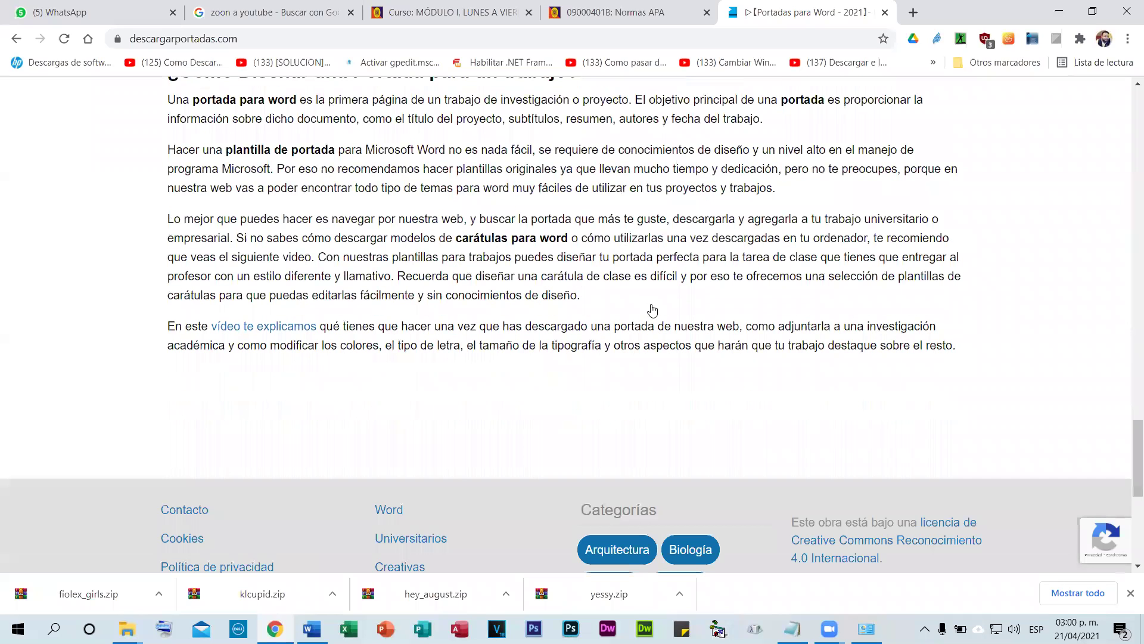
- Open the Universitarios category and the Portada Electricity Blue cover page
left_click(622, 407)
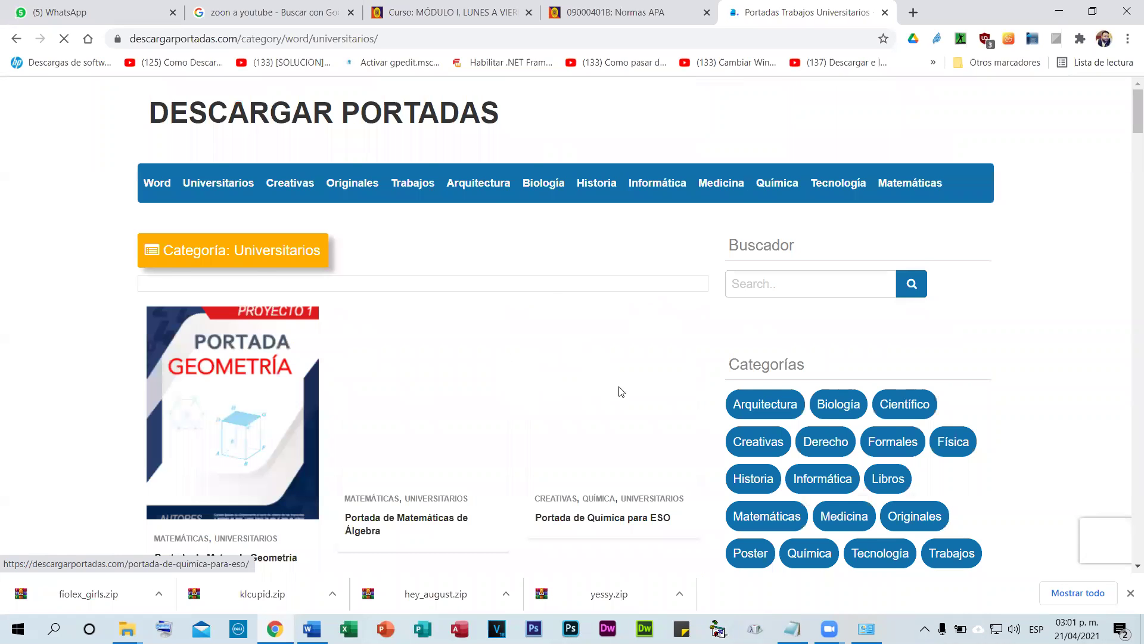
scroll(635, 407, "down", 8)
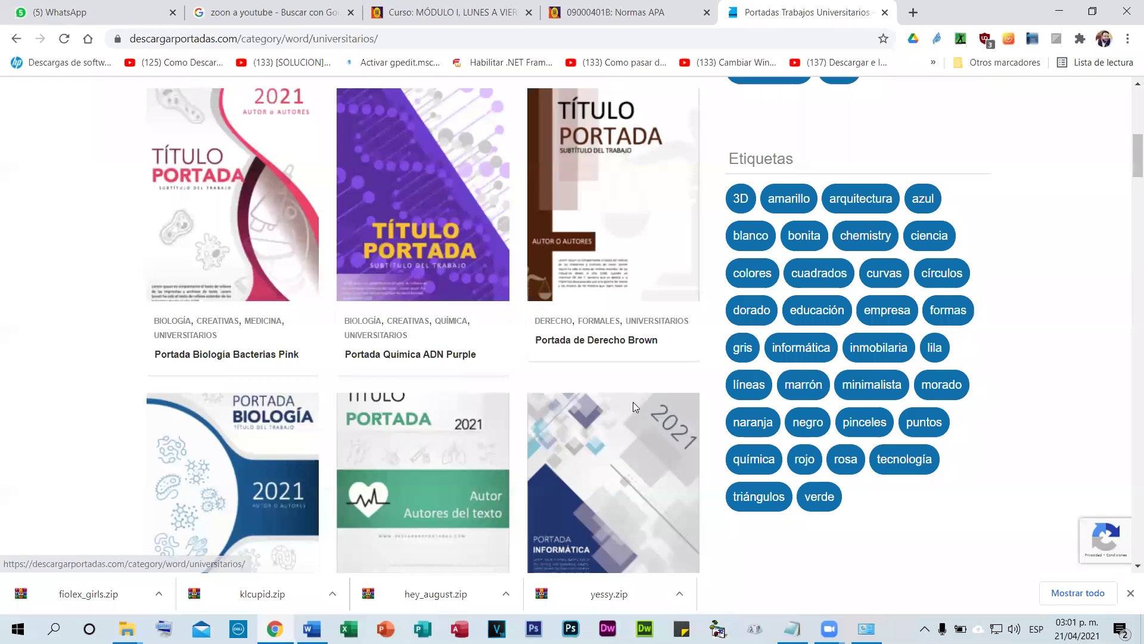
scroll(173, 365, "down", 7)
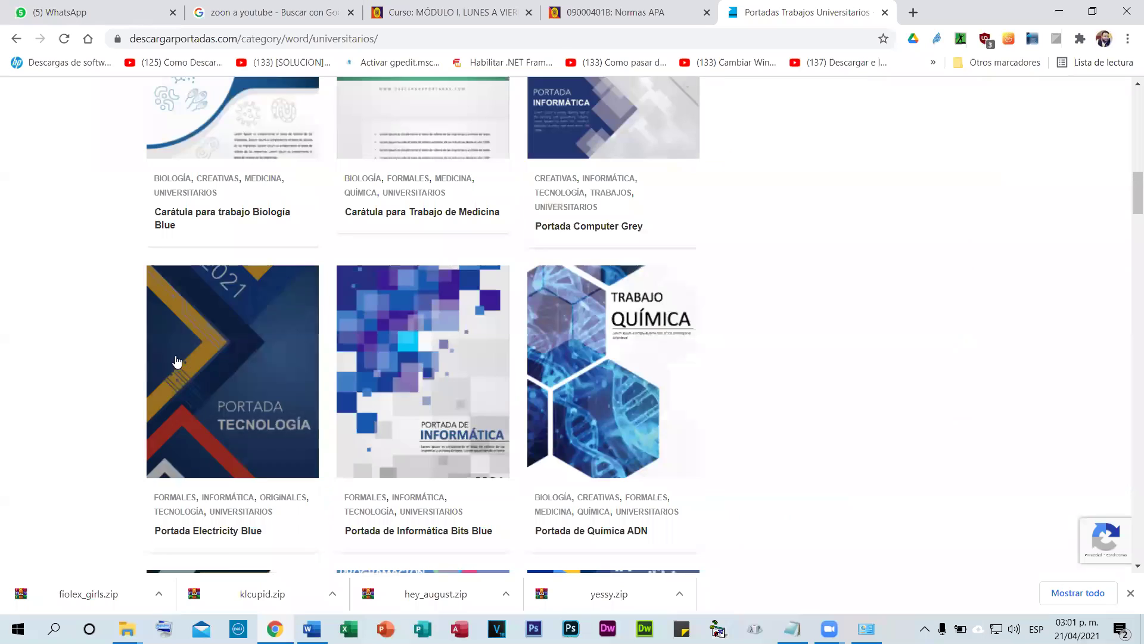
left_click(210, 350)
scroll(421, 340, "down", 2)
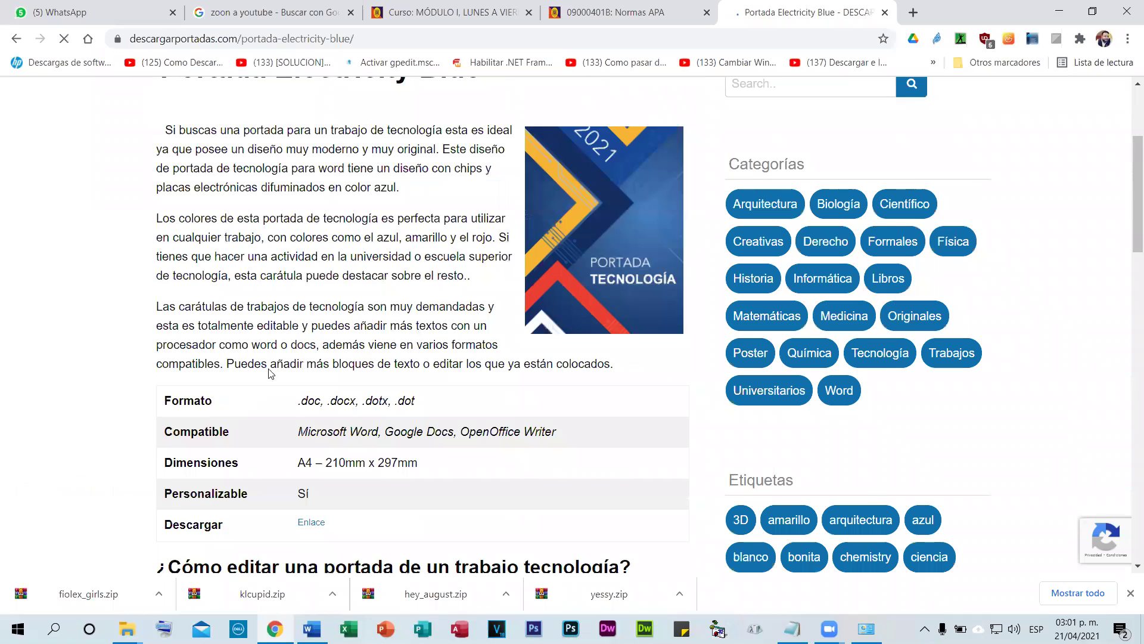
scroll(270, 373, "down", 3)
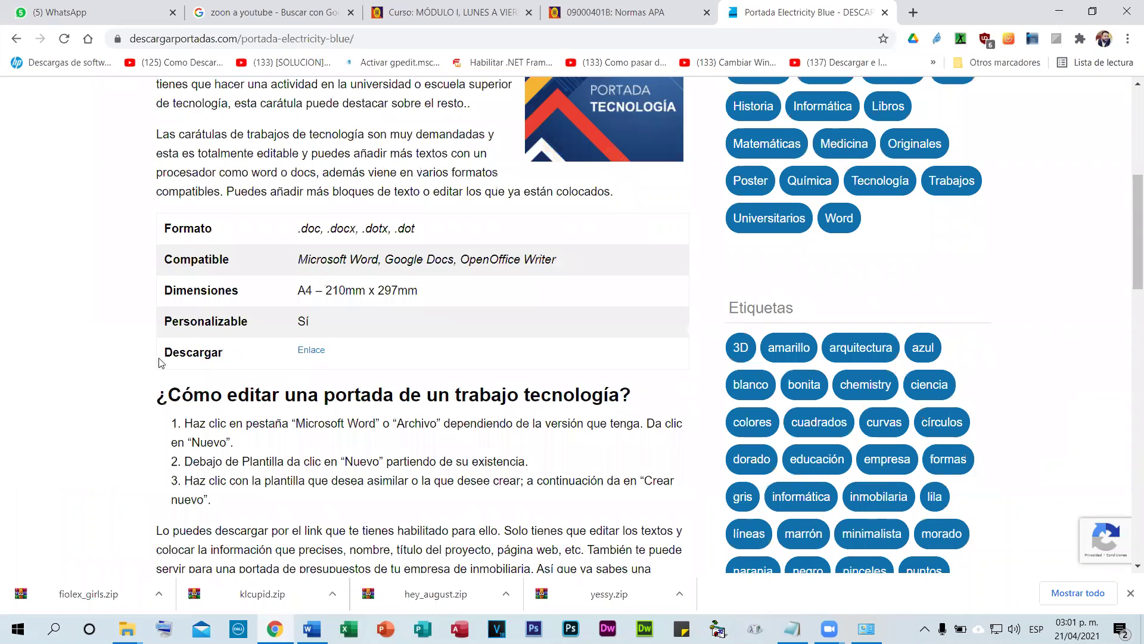
- Download Portada-Tecnology-Blue.zip from the Enlace link to Escritorio and minimize Chrome
left_click(301, 353)
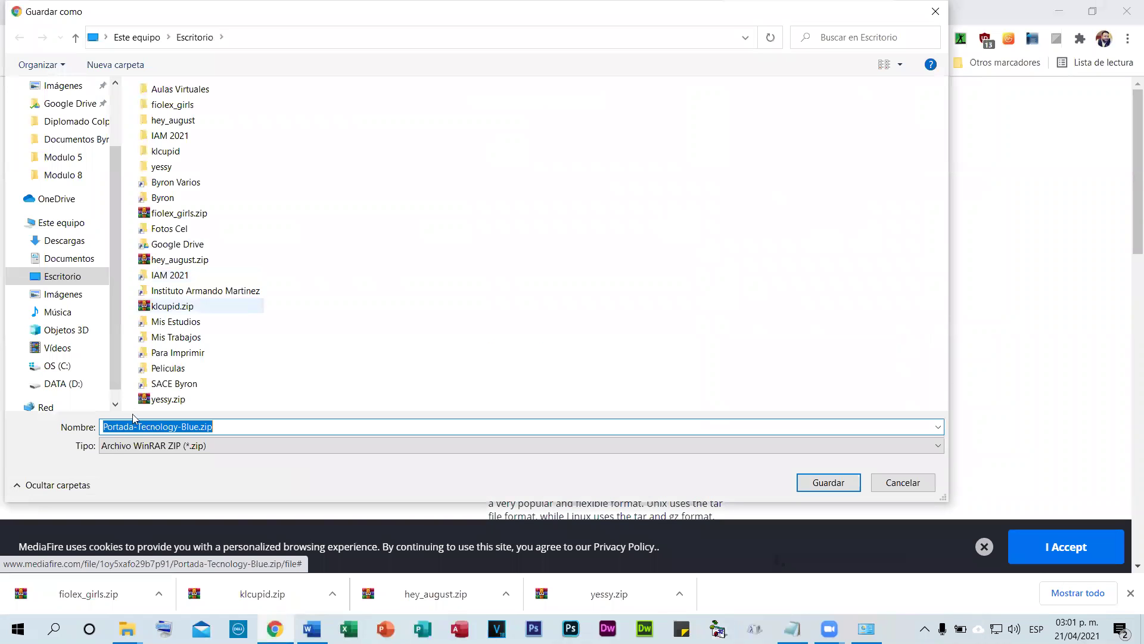
left_click(857, 477)
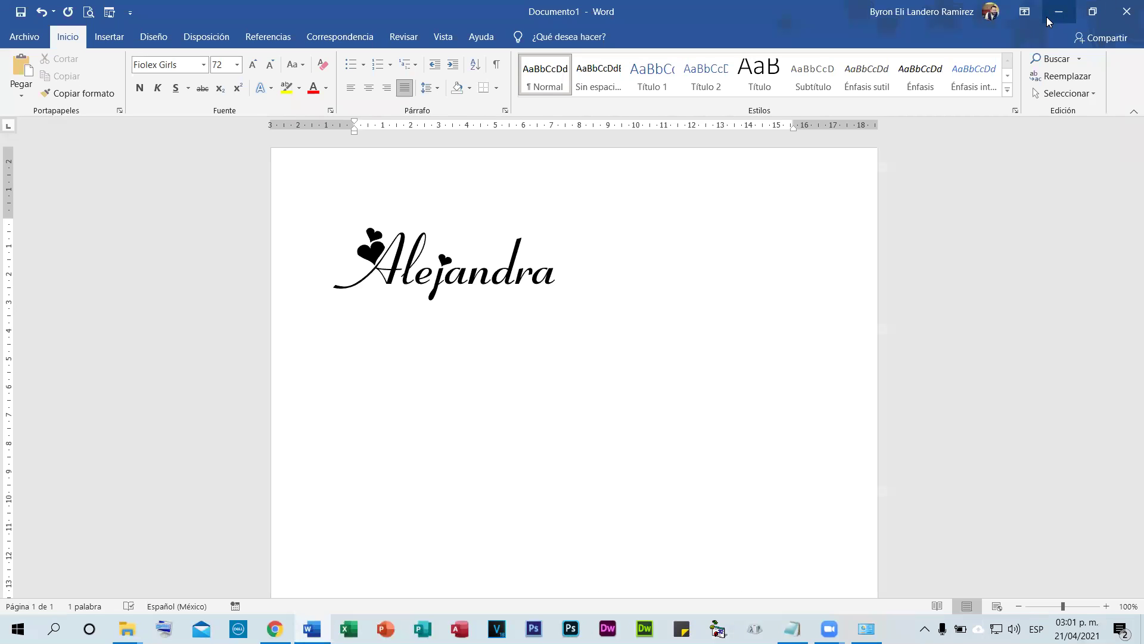
left_click(1055, 14)
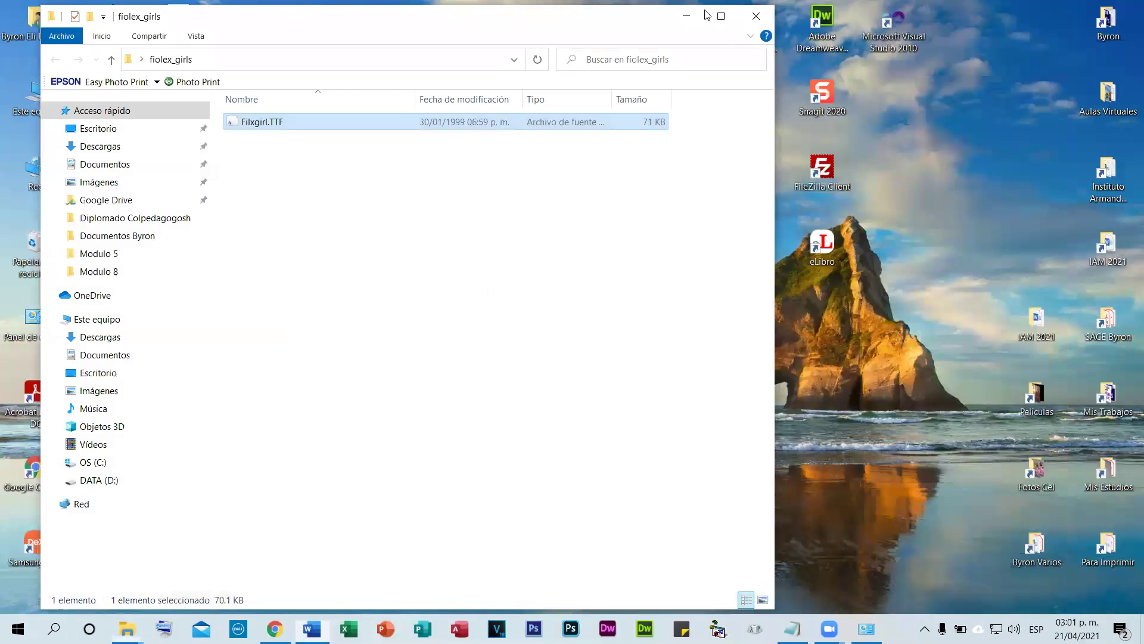
- Open the Portada-Tecnology-Blue folder in list view and open Portada-tecnologia.docx
key("super+d")
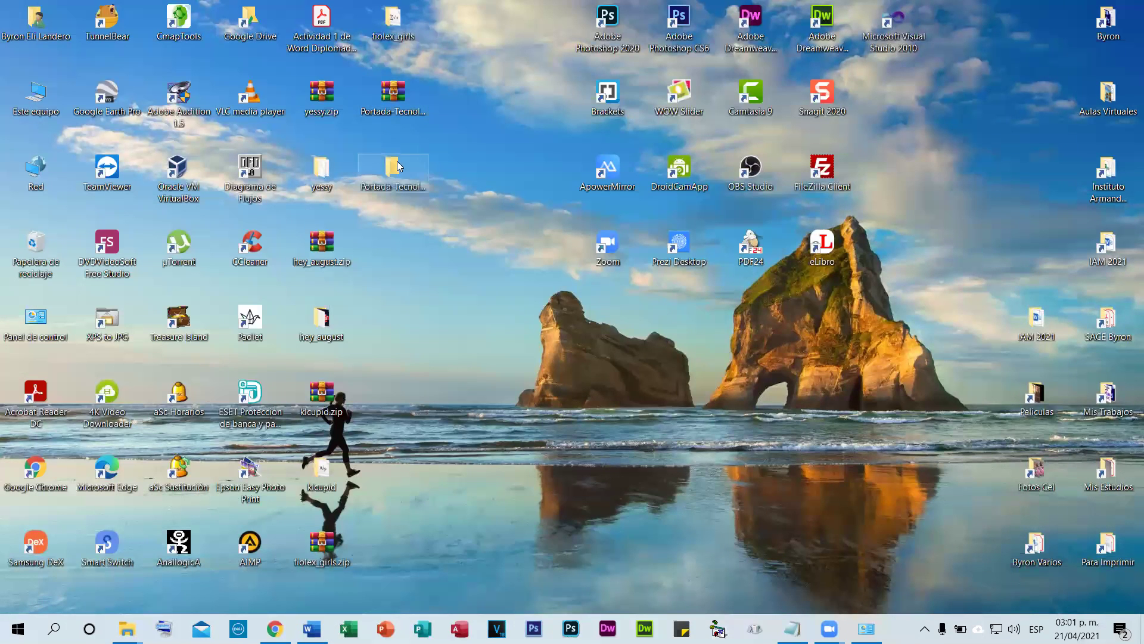
double_click(397, 166)
right_click(354, 252)
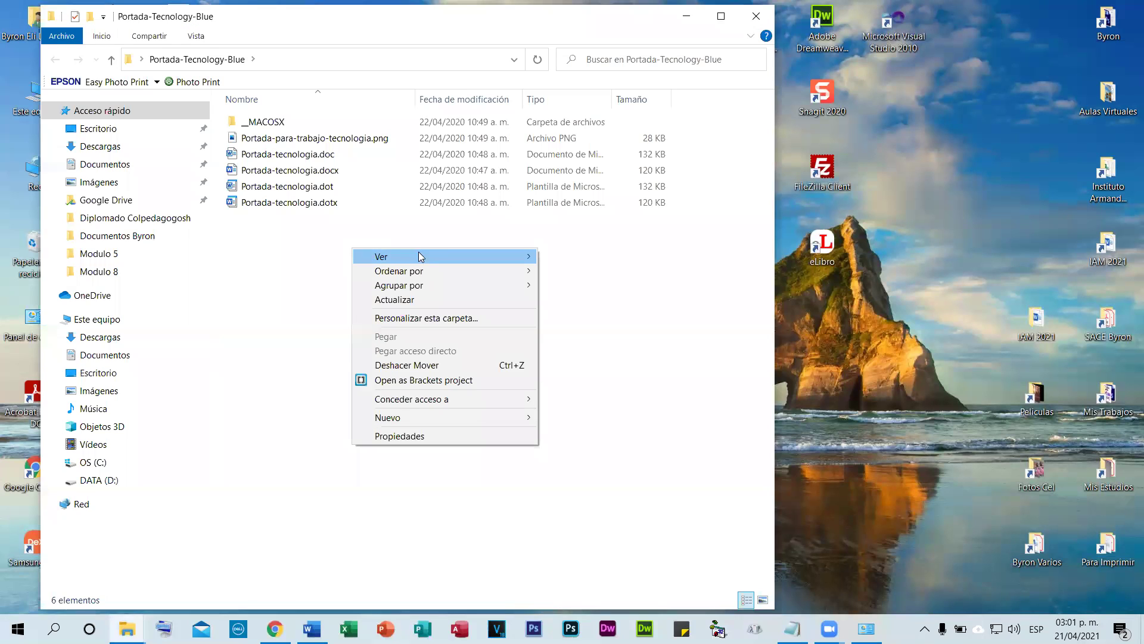
mouse_move(382, 255)
left_click(572, 313)
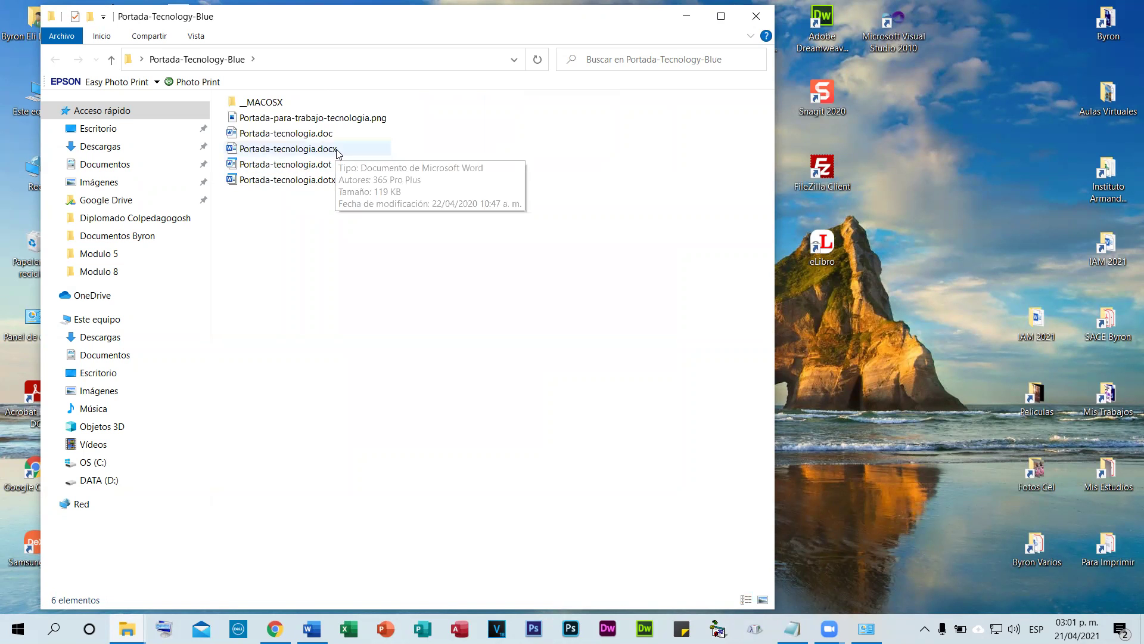
left_click(262, 154)
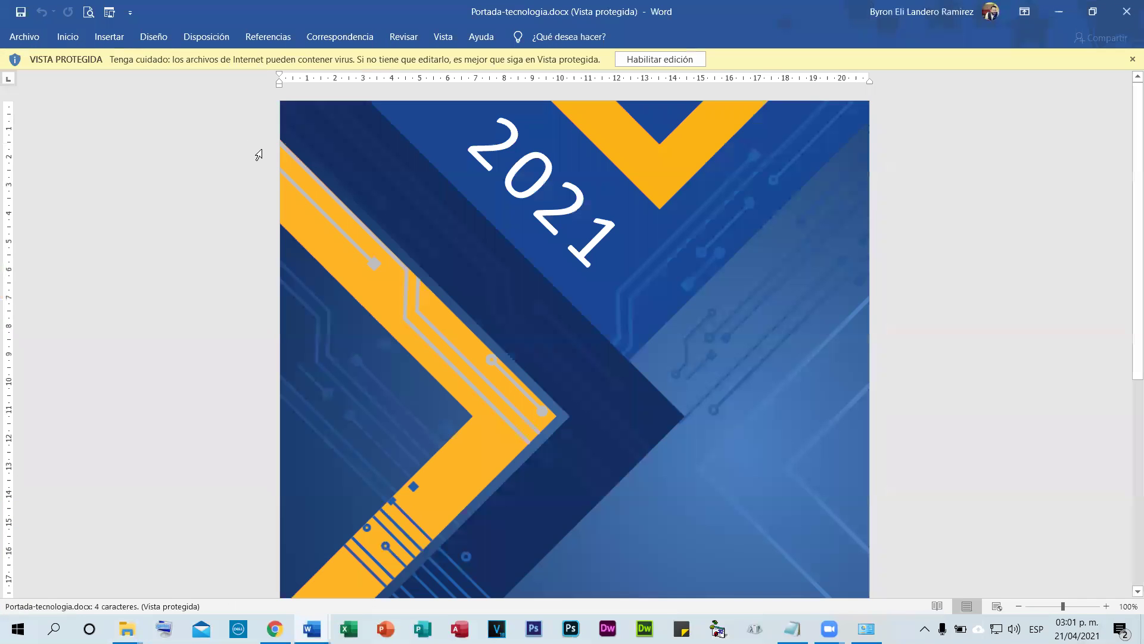
- Enable editing and select all the content of the tech cover document
left_click(684, 59)
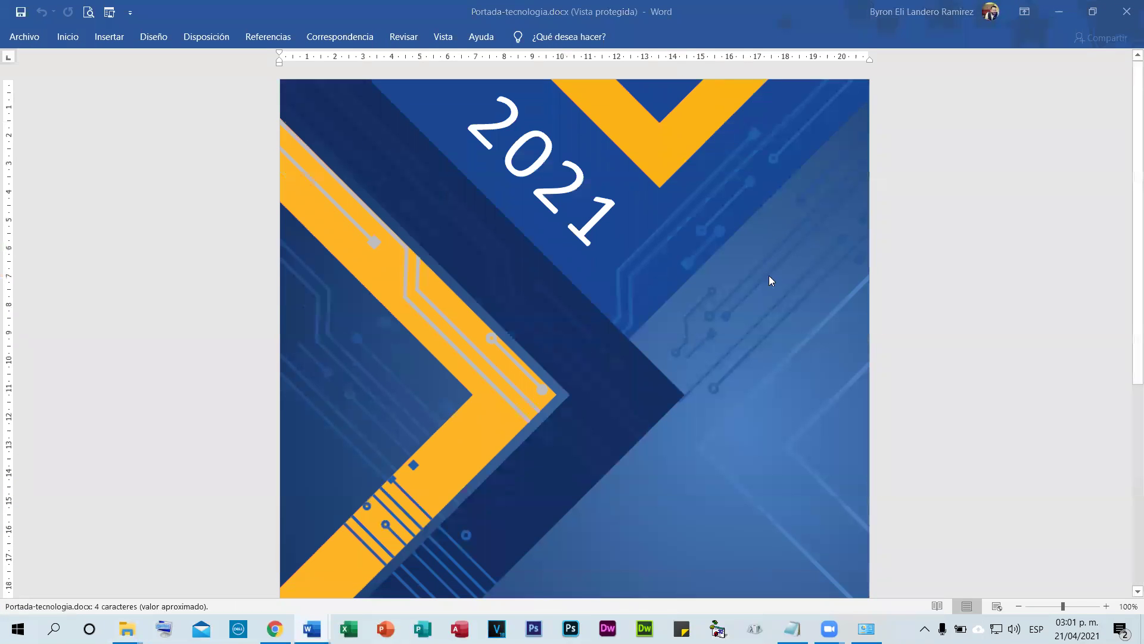
scroll(749, 375, "down", 5)
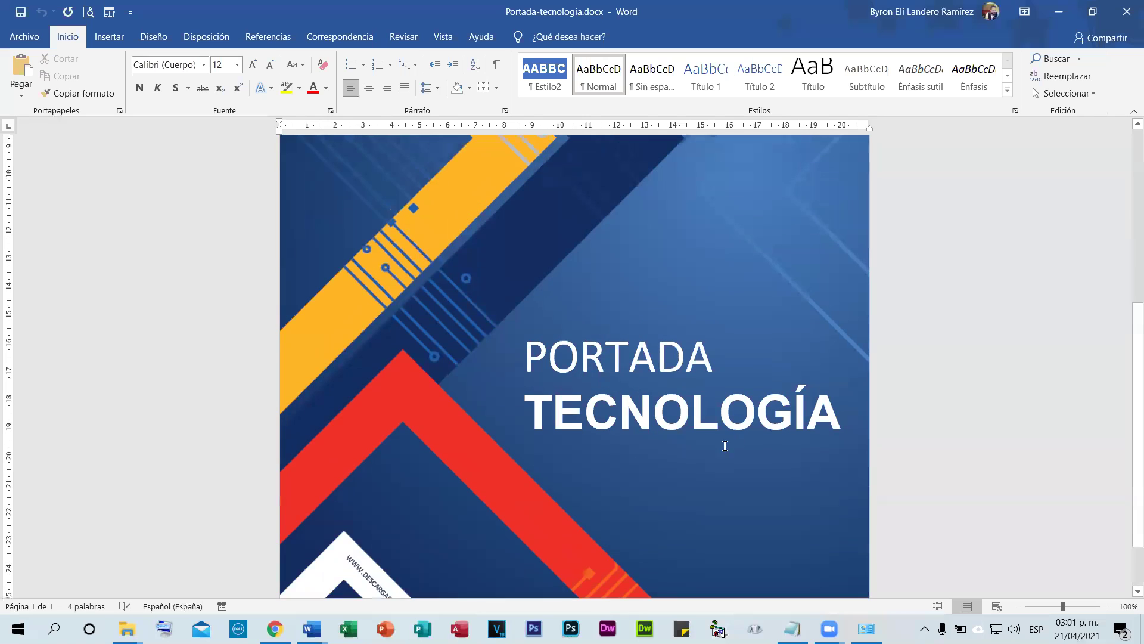
scroll(602, 431, "up", 2)
left_click(602, 432)
scroll(765, 465, "up", 5)
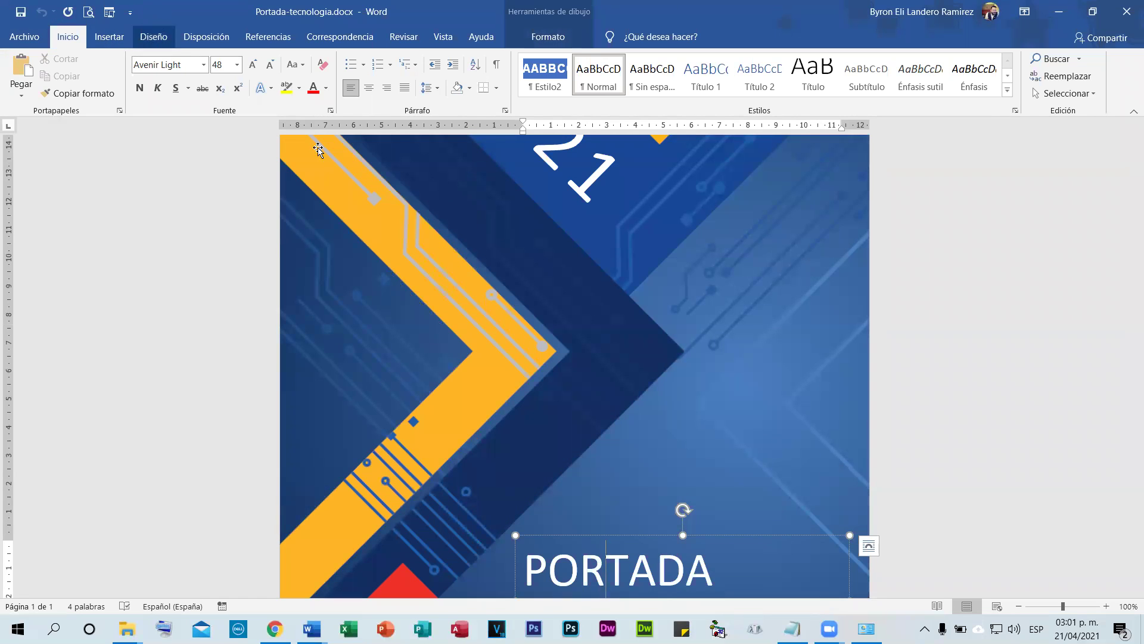
scroll(697, 278, "up", 2)
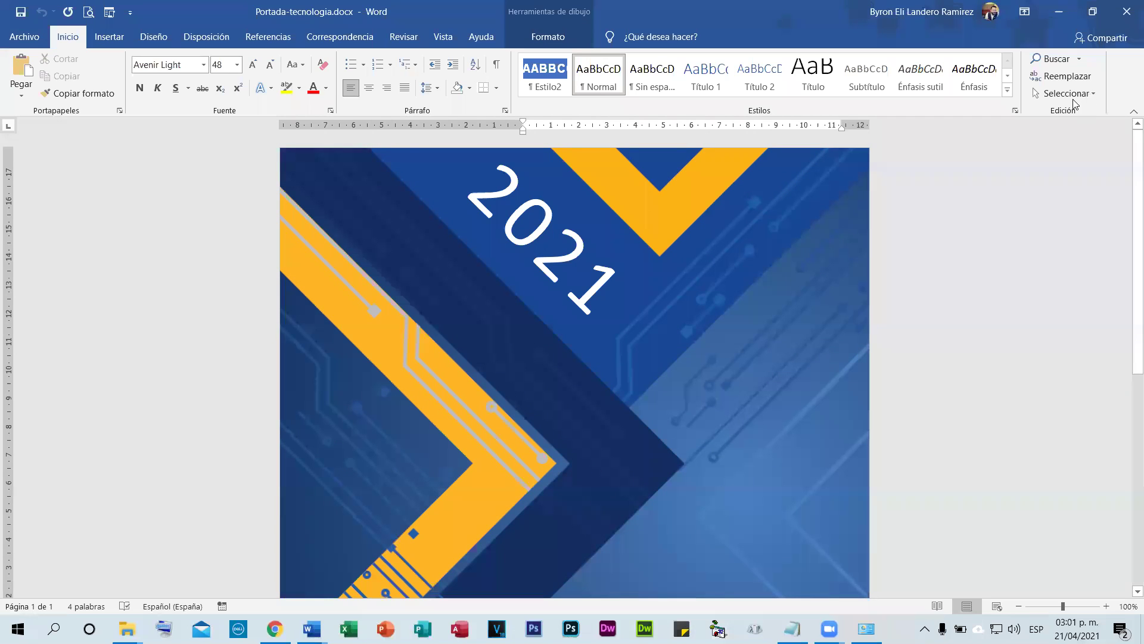
left_click(1074, 96)
left_click(954, 114)
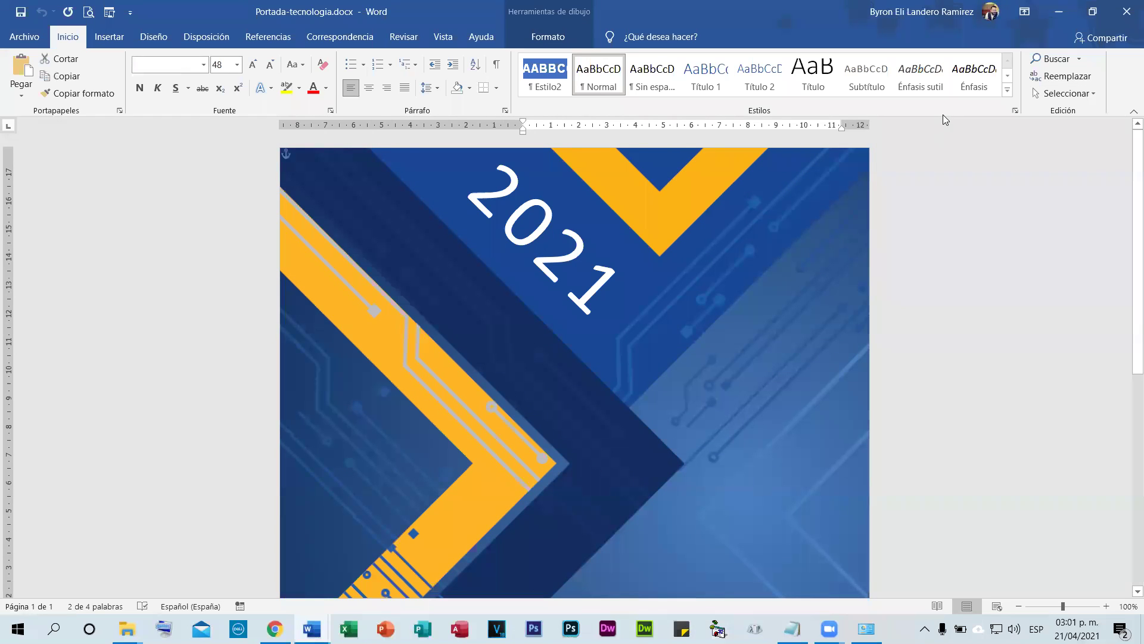
left_click(1078, 93)
left_click(934, 112)
- Save the selection to the Portada gallery as 'Portada Informatica'
left_click(109, 37)
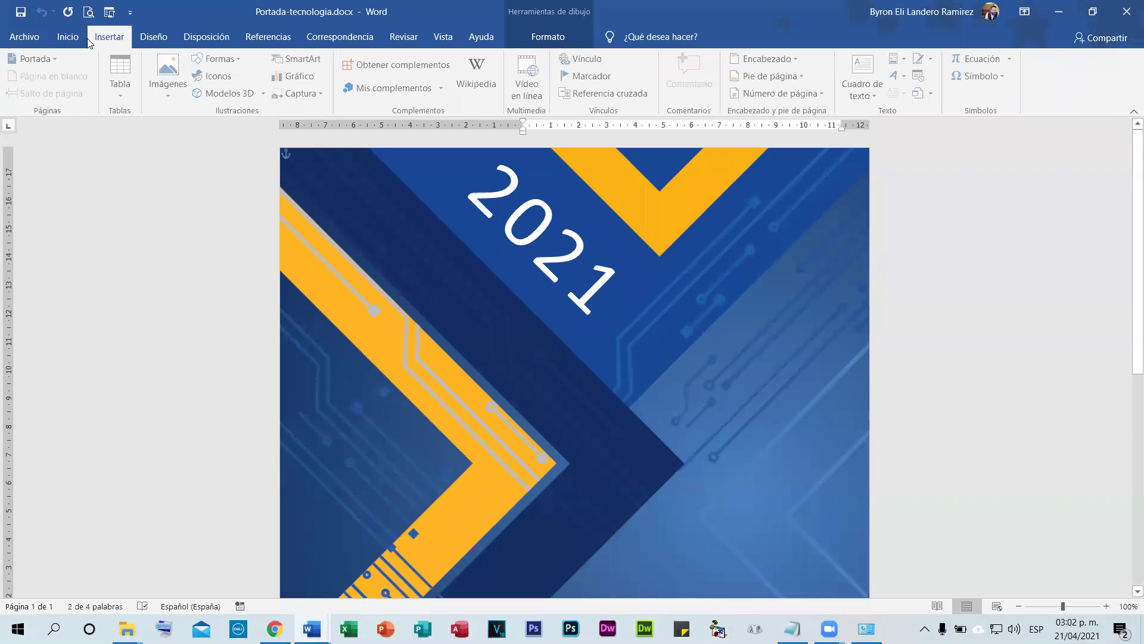
left_click(60, 61)
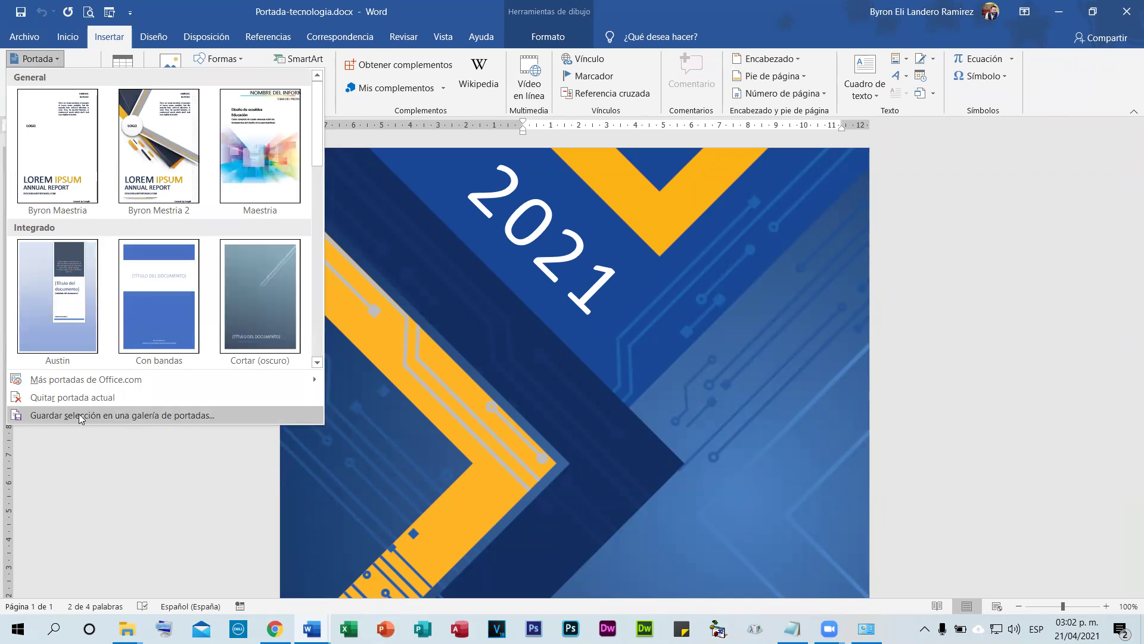
left_click(181, 413)
type("P")
key("ctrl+z")
type("Port")
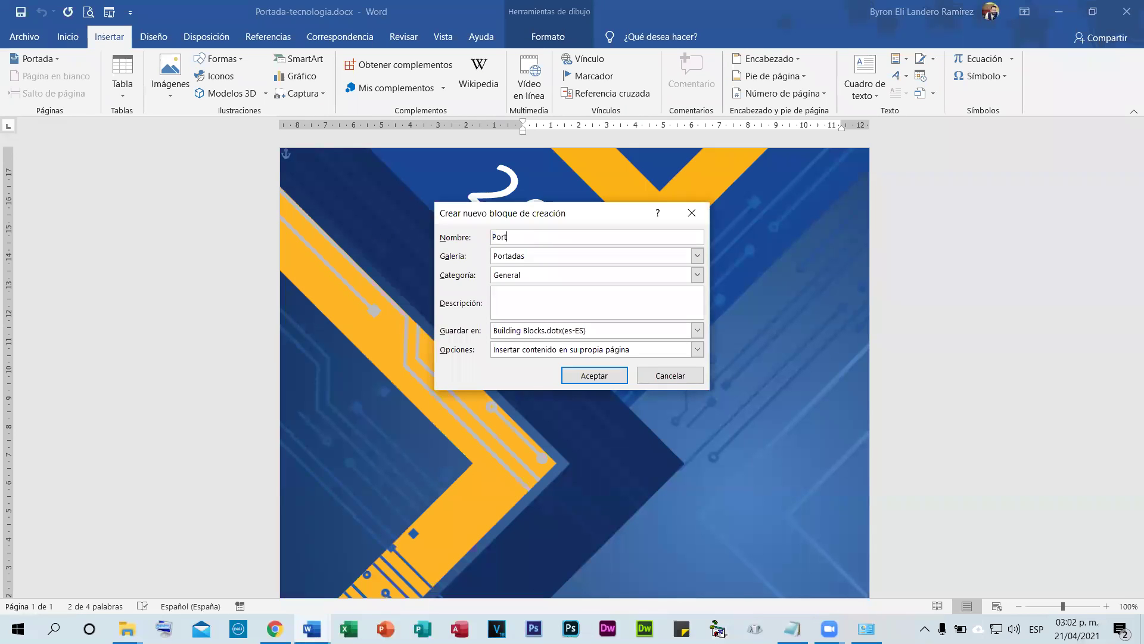
type("ada Informatica")
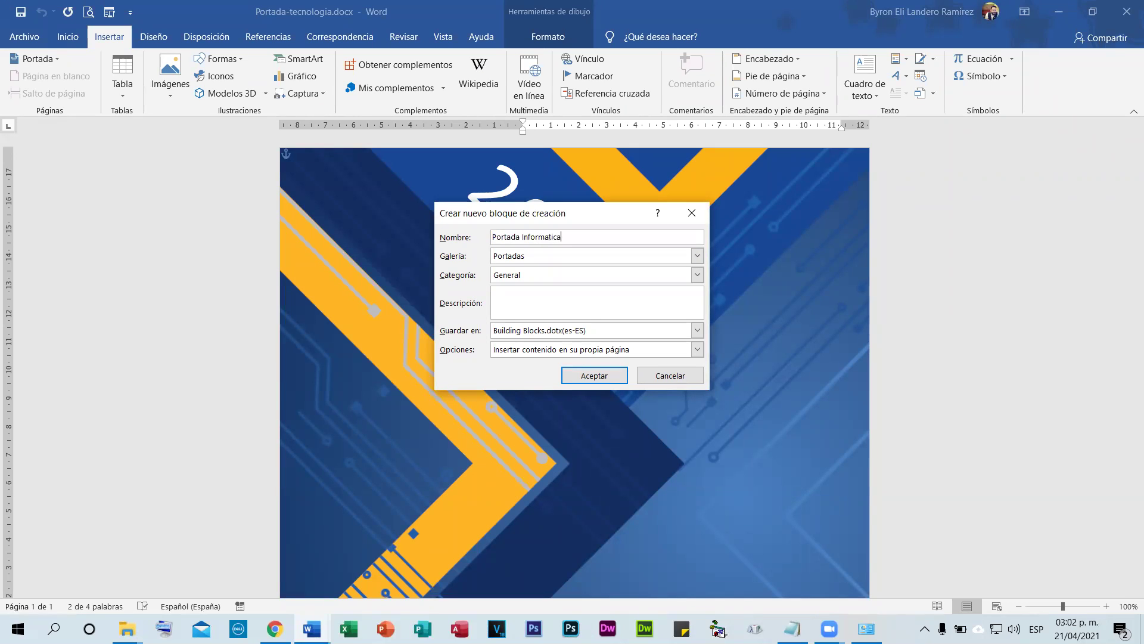
left_click(584, 378)
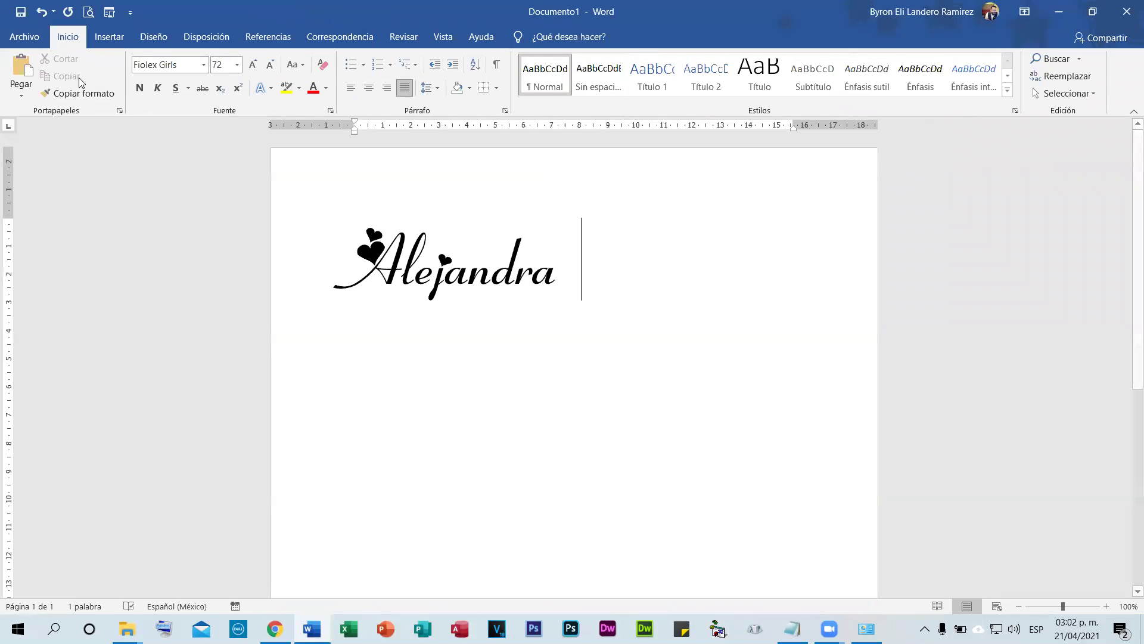
- Check that Portada Informatica appears in the Portada gallery, then minimize Word
left_click(109, 37)
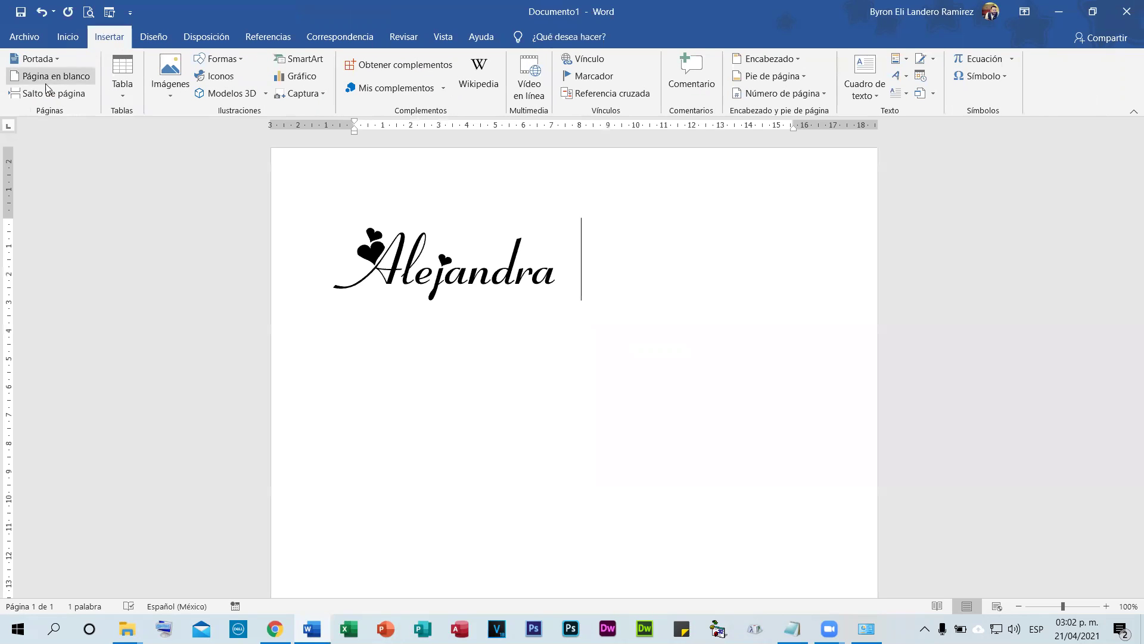
left_click(41, 59)
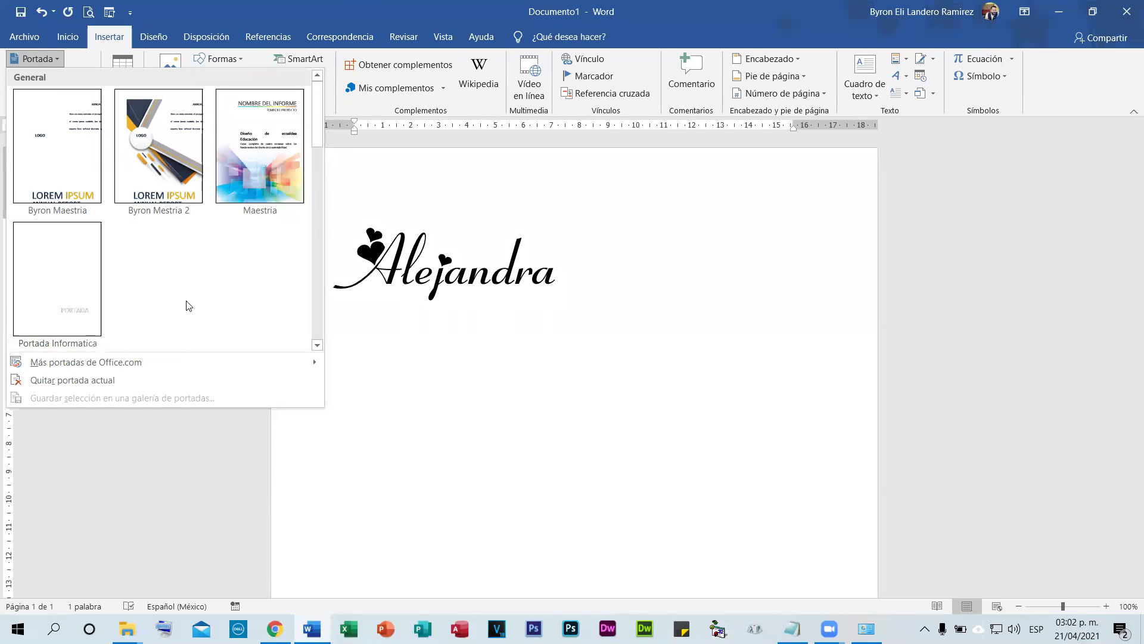
left_click(1058, 11)
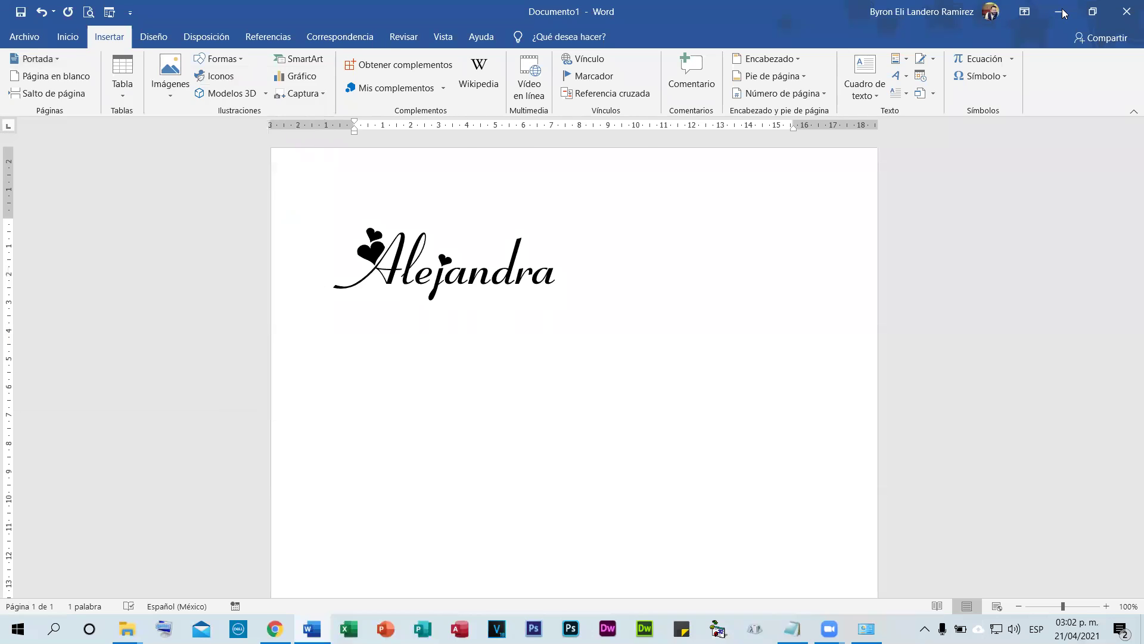
left_click(1058, 11)
- Reopen Portada-tecnologia.docx, select all its content, and show the Portada gallery again
double_click(283, 149)
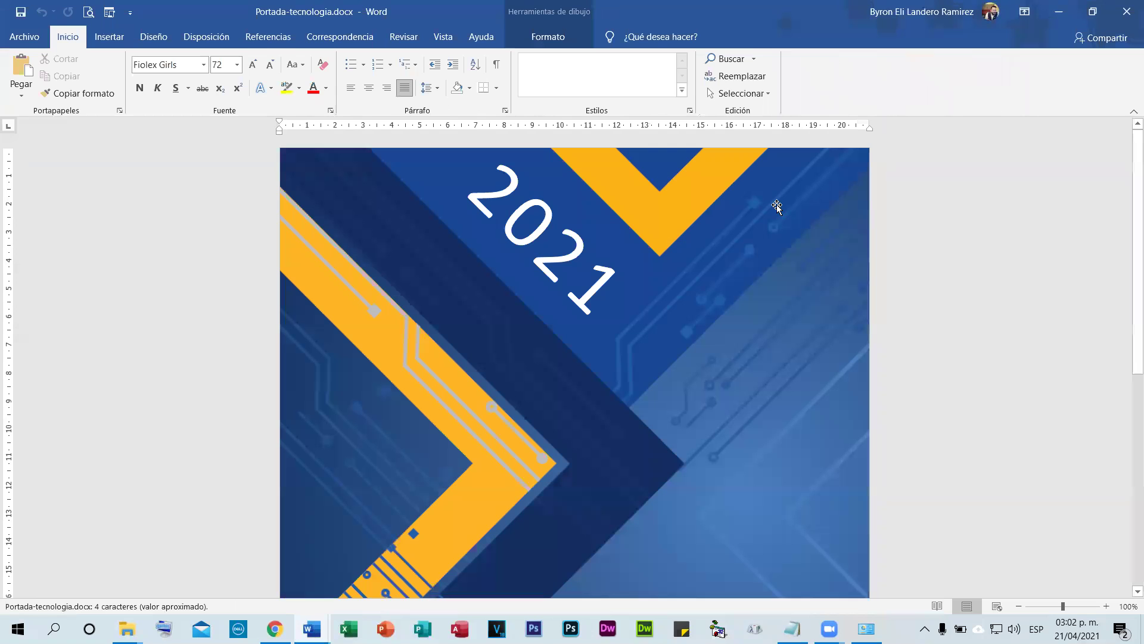
left_click(24, 37)
left_click(27, 40)
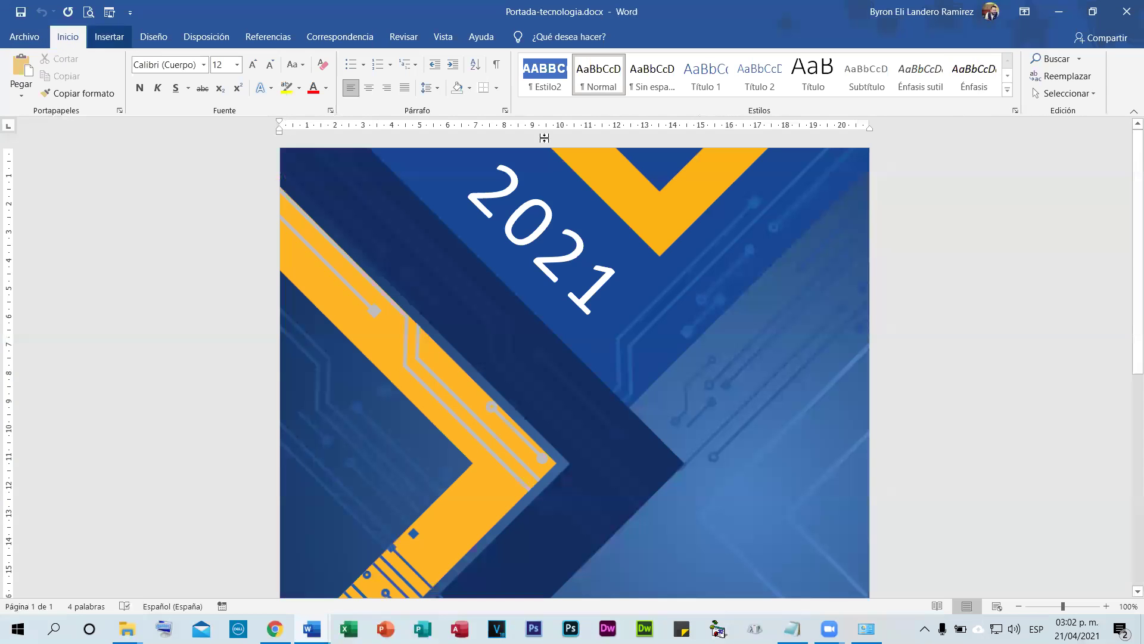
left_click(1083, 93)
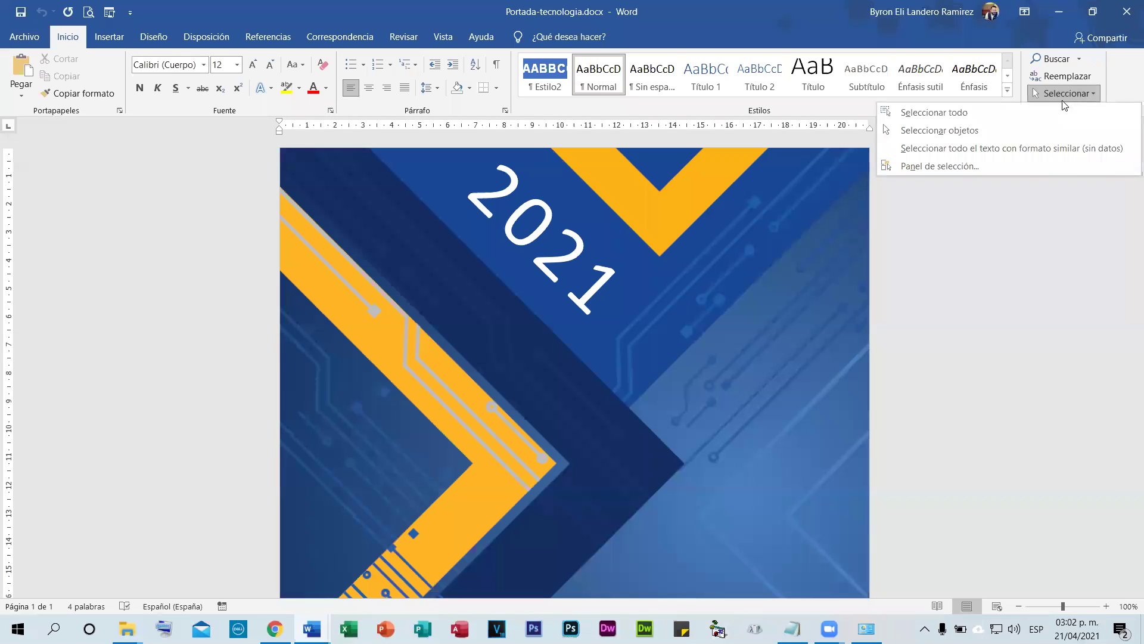
left_click(1034, 109)
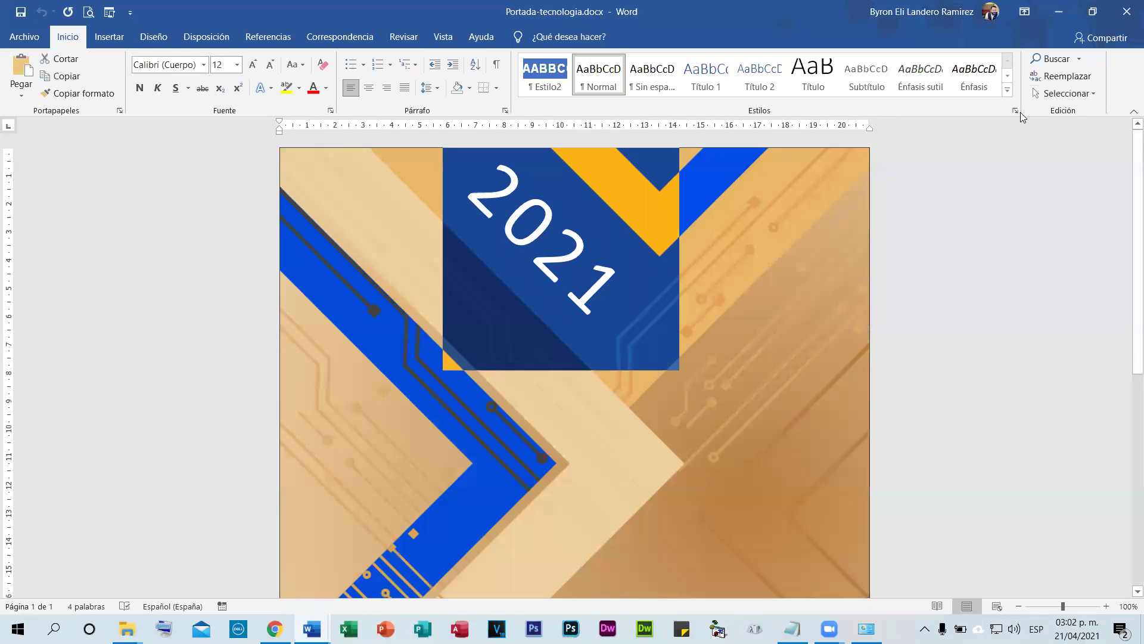
left_click(109, 37)
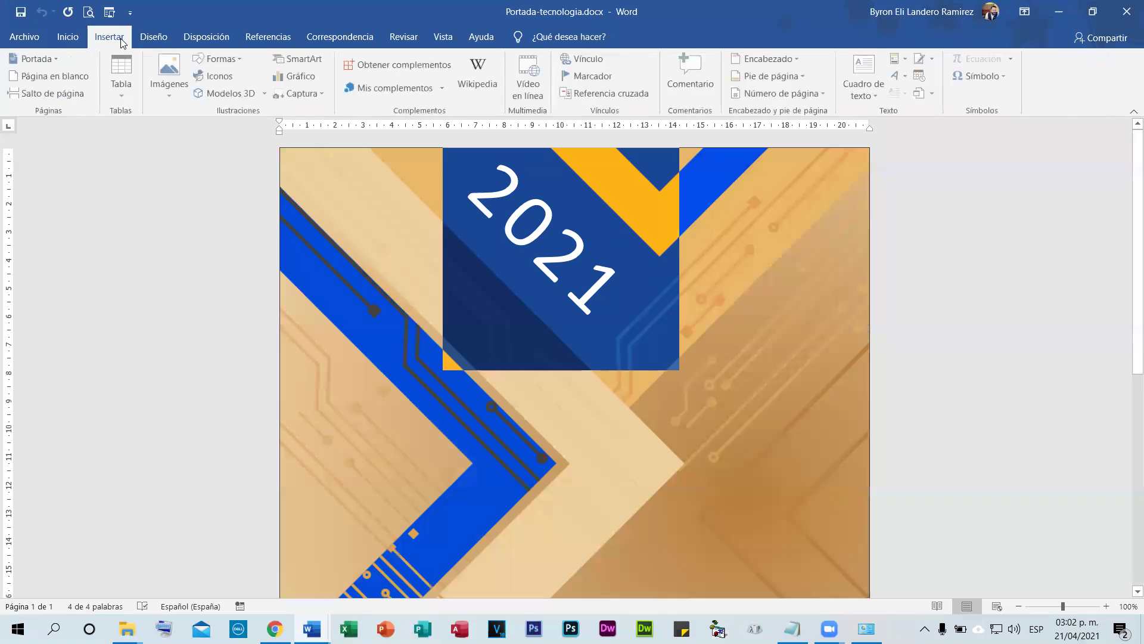
left_click(40, 62)
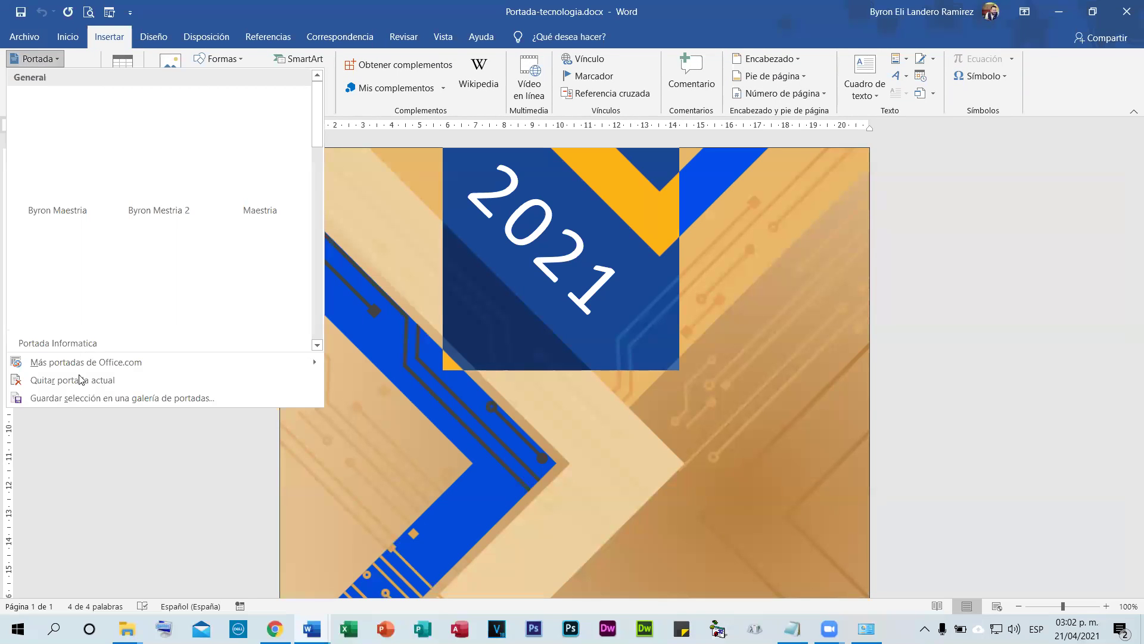